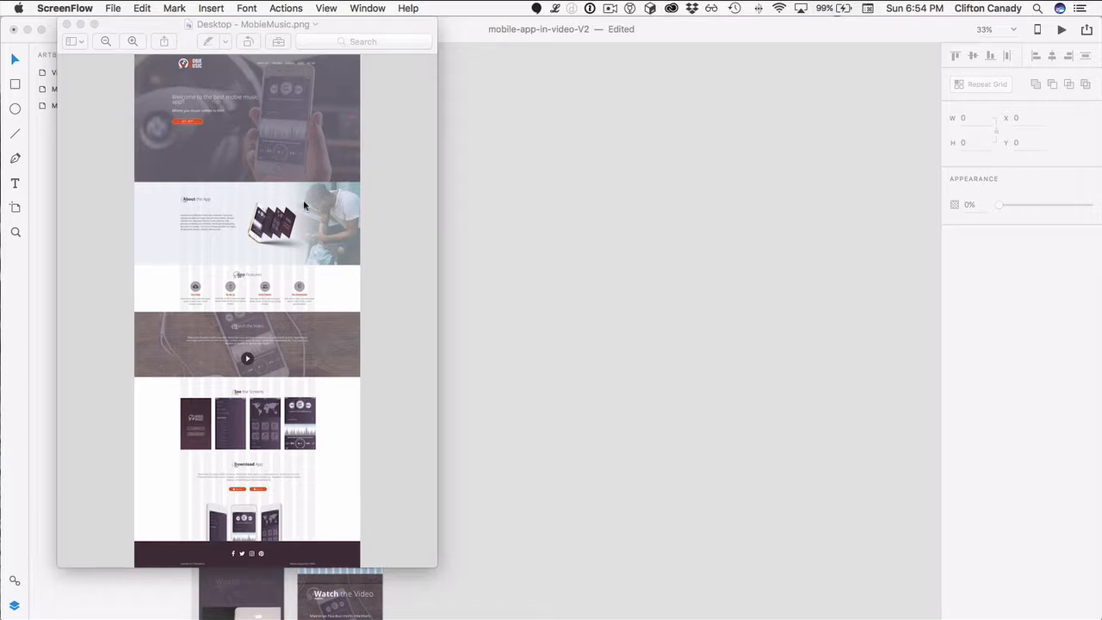
Create a Web 1920 artboard beside the Mobile artboard and rename it Desktop
{"action": "left_click", "coordinate": [526, 225]}
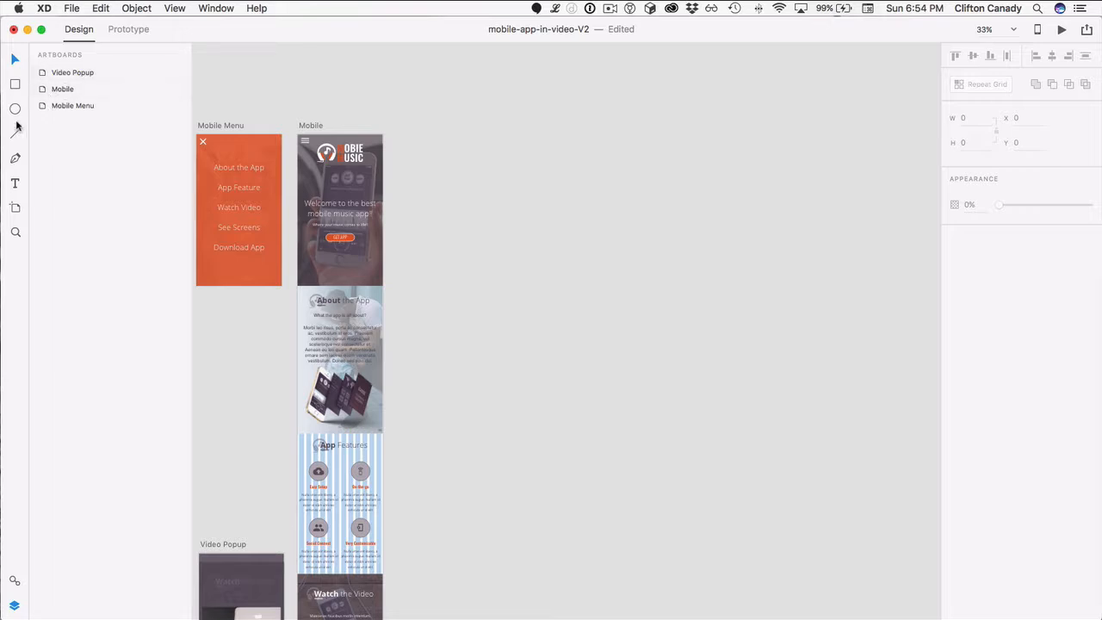
{"action": "left_click", "coordinate": [14, 208]}
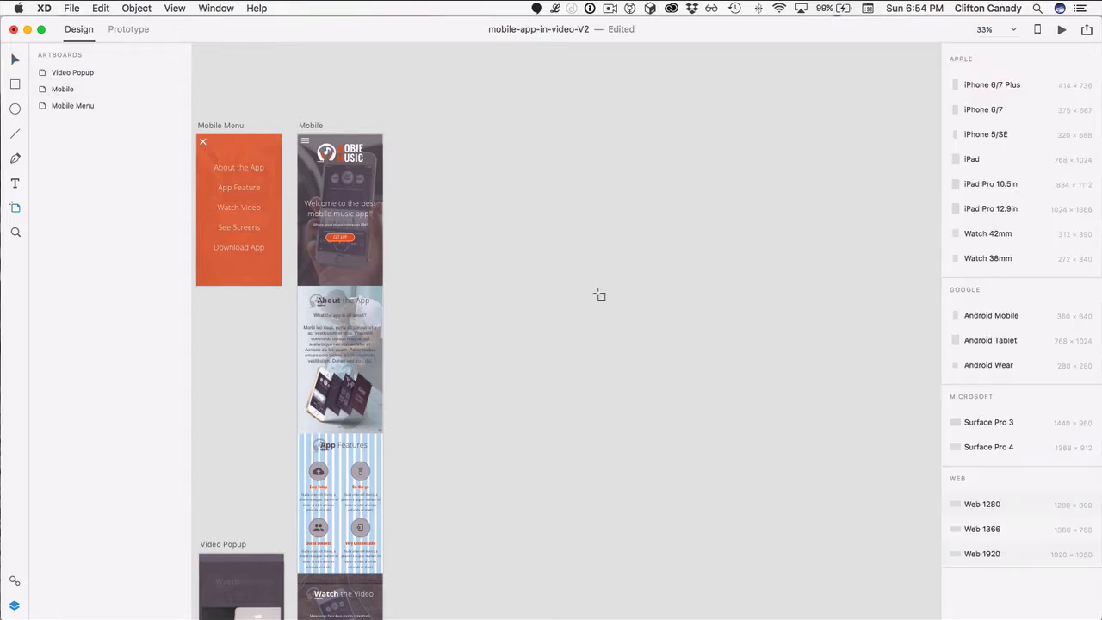
{"action": "left_click", "coordinate": [983, 554]}
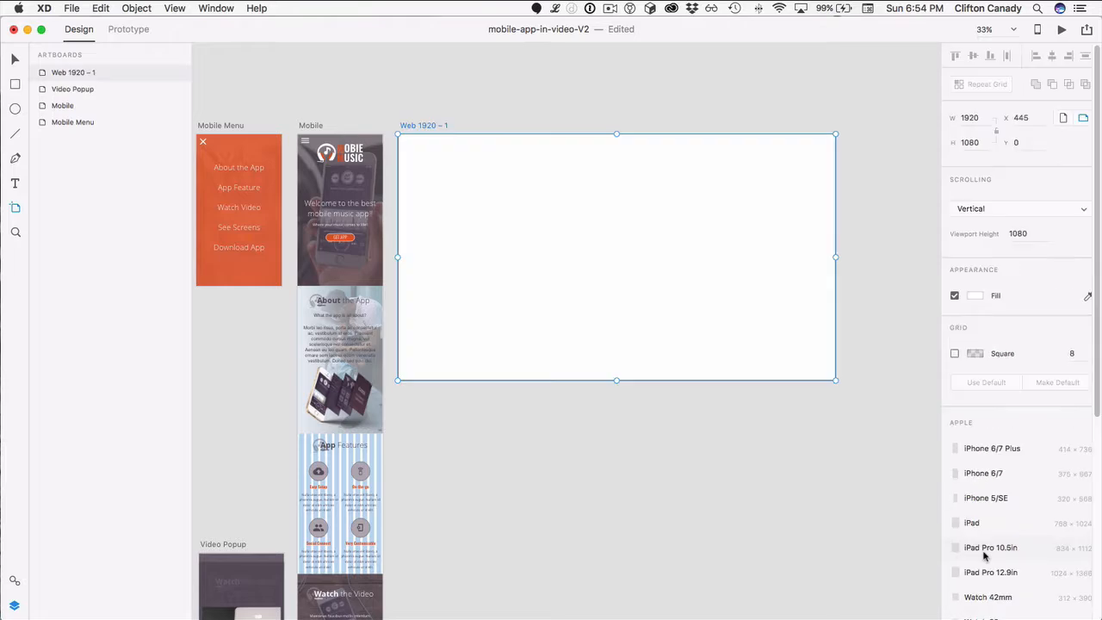
{"action": "double_click", "coordinate": [408, 126]}
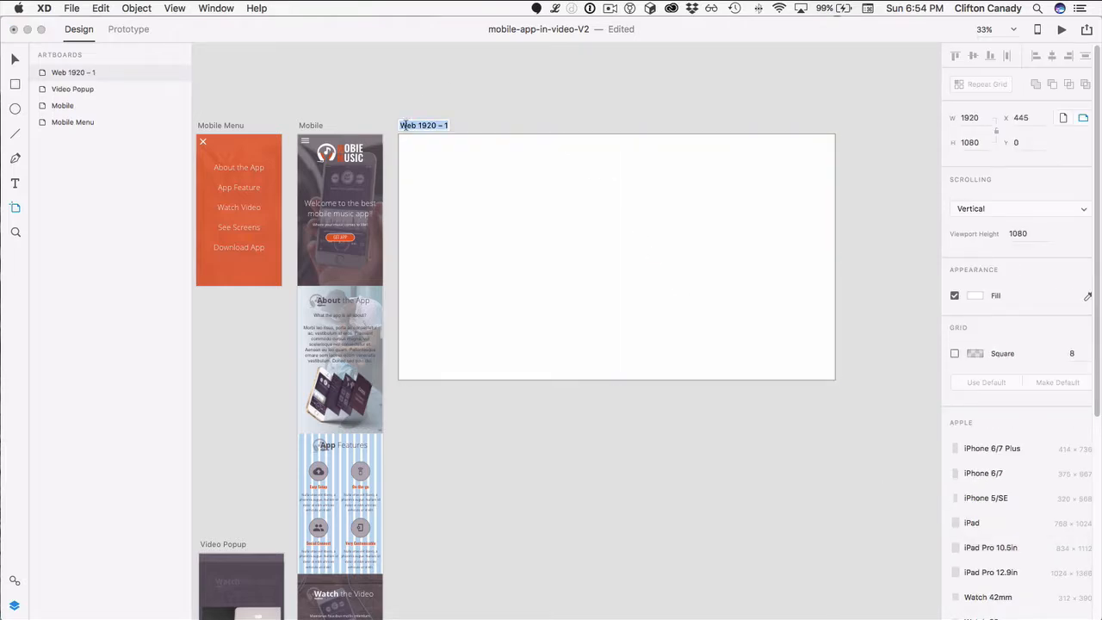
{"action": "type", "text": "Desktop"}
{"action": "key", "text": "Return"}
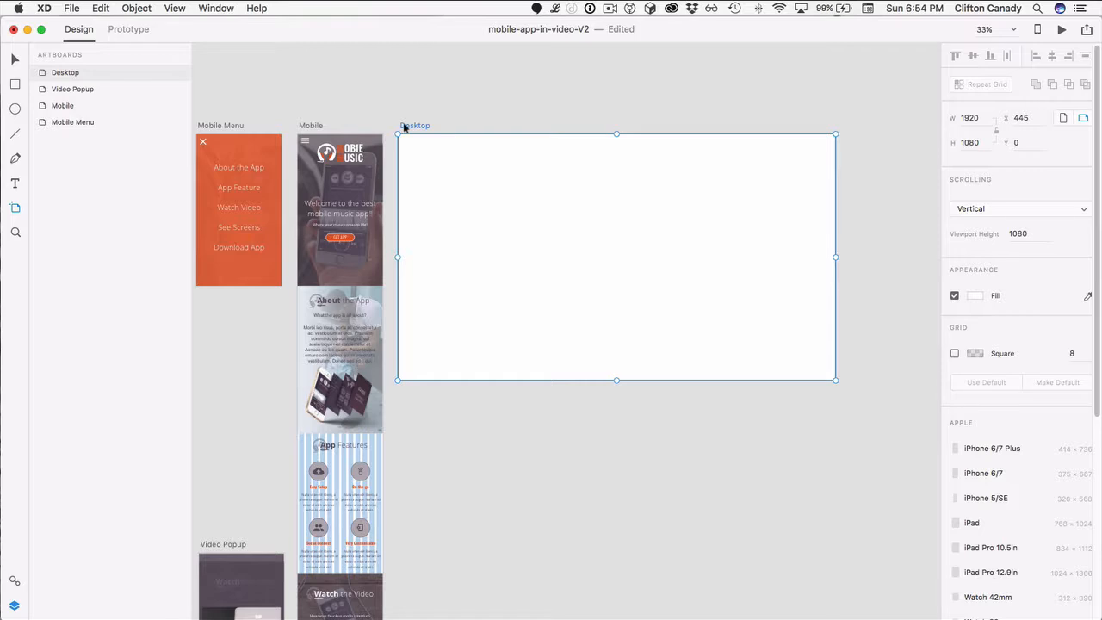
{"action": "left_click", "coordinate": [14, 60]}
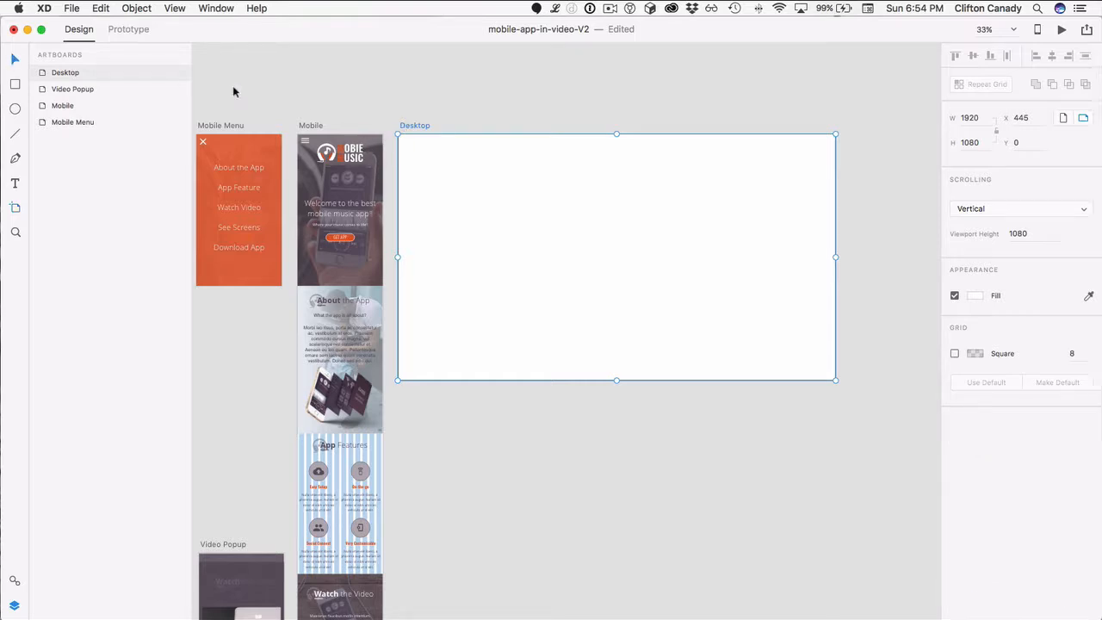
Copy the Header group from the Mobile artboard and paste it into the Desktop artboard
{"action": "left_click", "coordinate": [369, 145]}
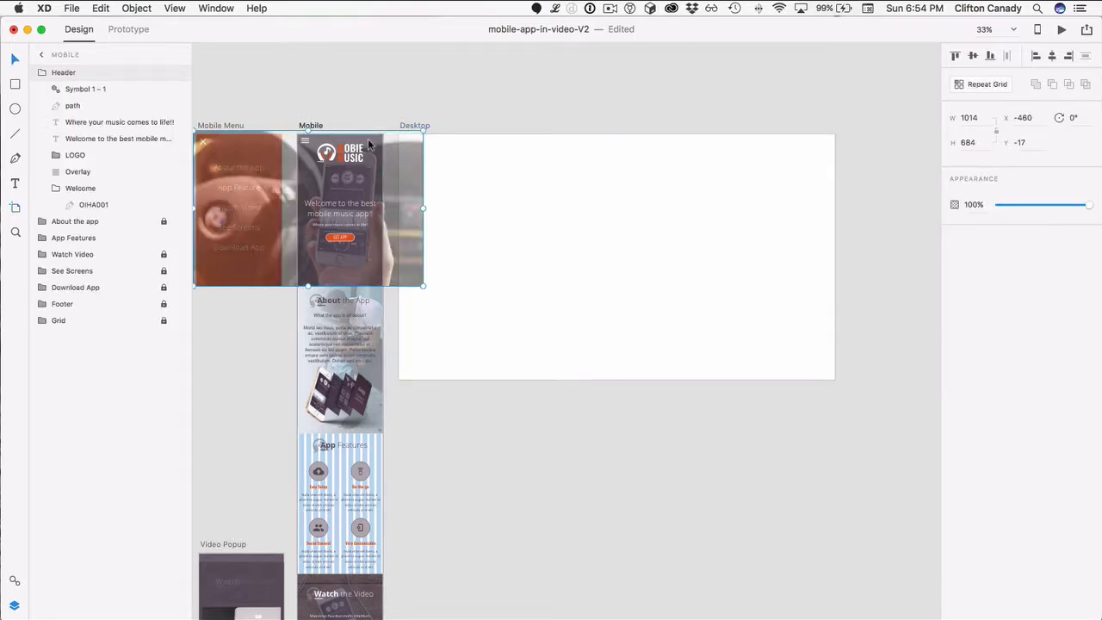
{"action": "left_click", "coordinate": [557, 192]}
{"action": "key", "text": "super+v"}
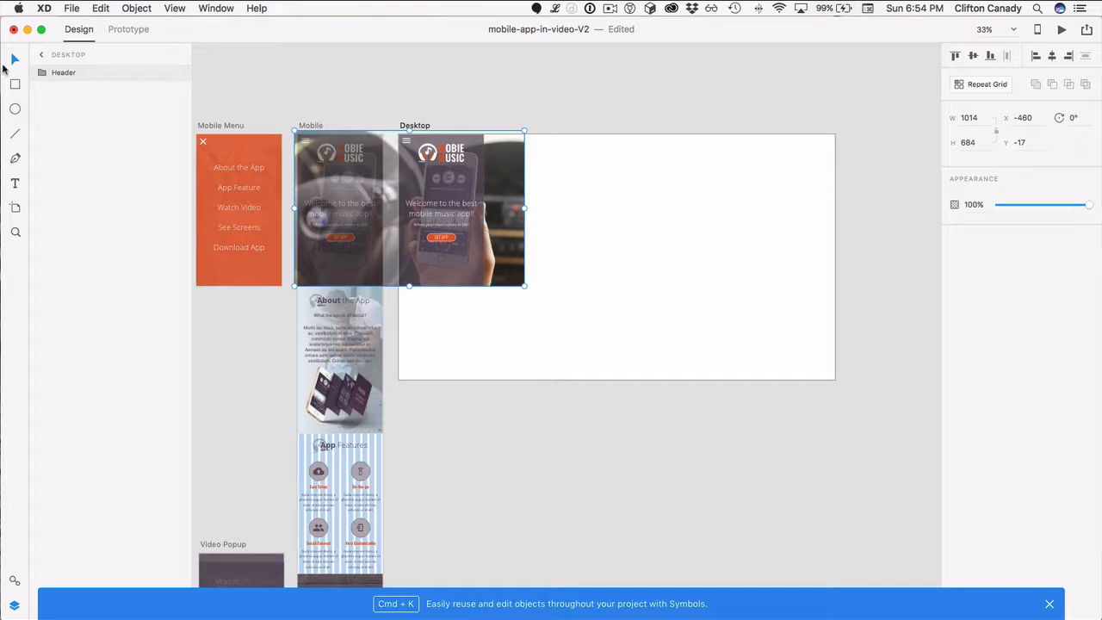
Select the Welcome photo inside the pasted Header group and move it to the Desktop artboard's left edge, about X 0, Y 29
{"action": "left_click", "coordinate": [41, 73]}
{"action": "left_click", "coordinate": [43, 74]}
{"action": "double_click", "coordinate": [516, 249]}
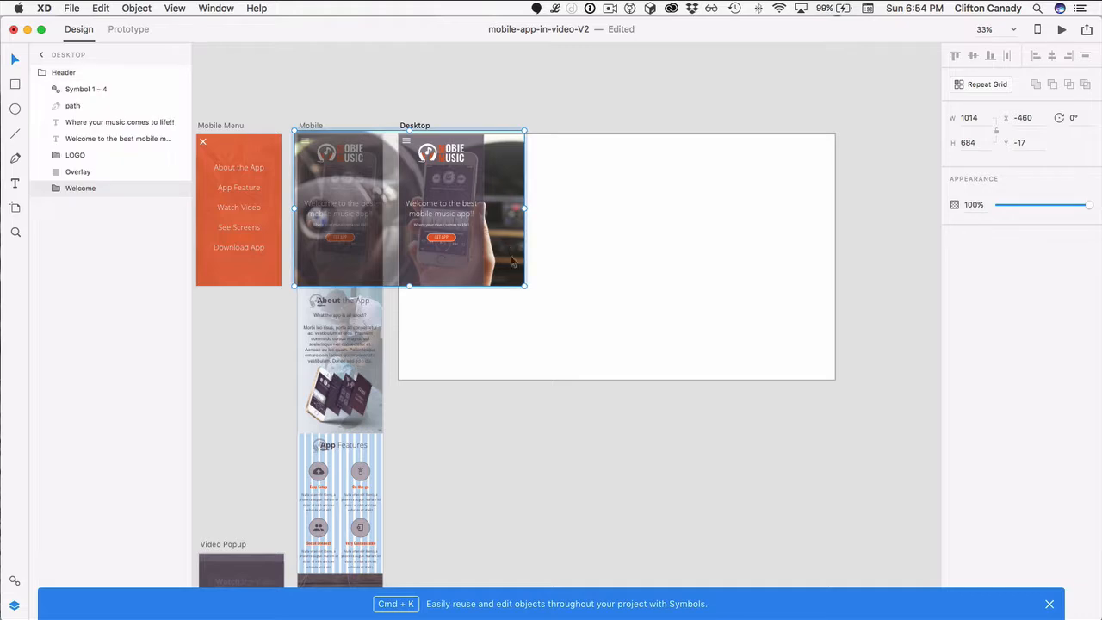
{"action": "left_click", "coordinate": [576, 347]}
{"action": "left_click", "coordinate": [517, 276]}
{"action": "left_click_drag", "start_coordinate": [508, 239], "coordinate": [618, 249]}
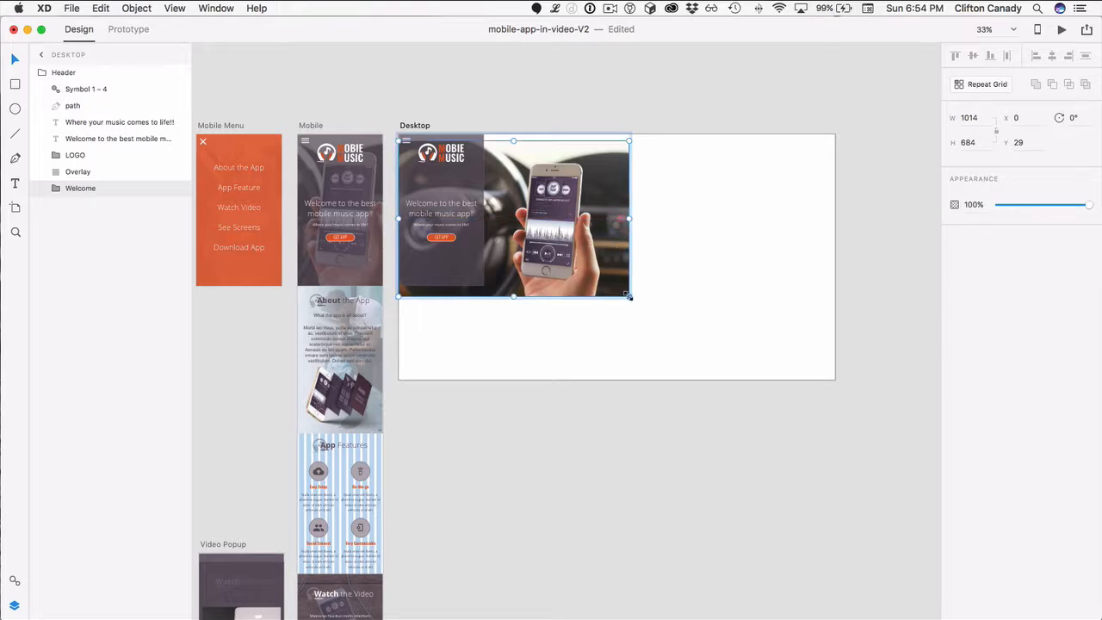
Enlarge the Welcome photo proportionally to span the Desktop artboard's width and shift the Header group up to about Y -153
{"action": "left_click_drag", "start_coordinate": [629, 296], "coordinate": [925, 433]}
{"action": "left_click", "coordinate": [651, 476]}
{"action": "left_click_drag", "start_coordinate": [647, 369], "coordinate": [655, 266]}
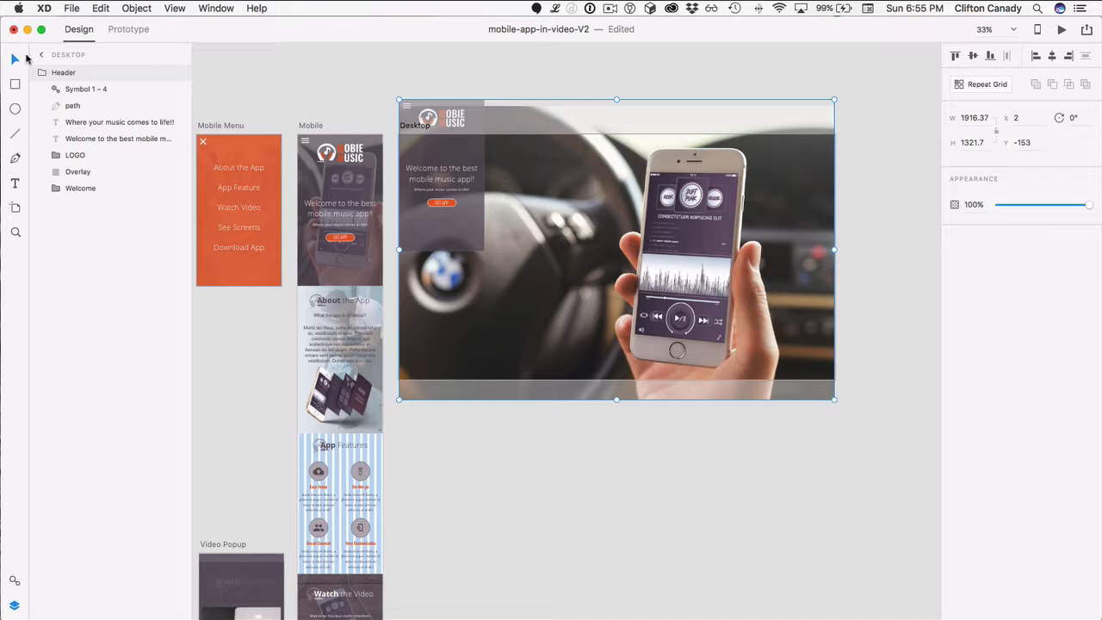
Align the header's Overlay rectangle to X 0, Y 0 on the Desktop artboard and stretch it to about 1918 × 1080
{"action": "left_click", "coordinate": [452, 150]}
{"action": "left_click_drag", "start_coordinate": [432, 149], "coordinate": [435, 190]}
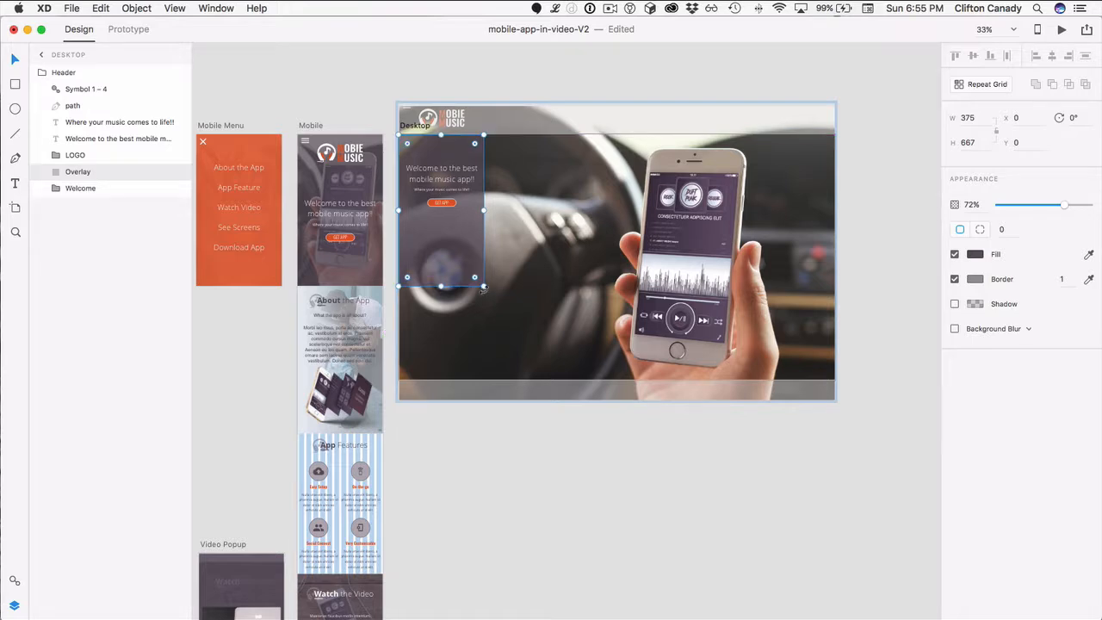
{"action": "left_click_drag", "start_coordinate": [485, 286], "coordinate": [830, 376]}
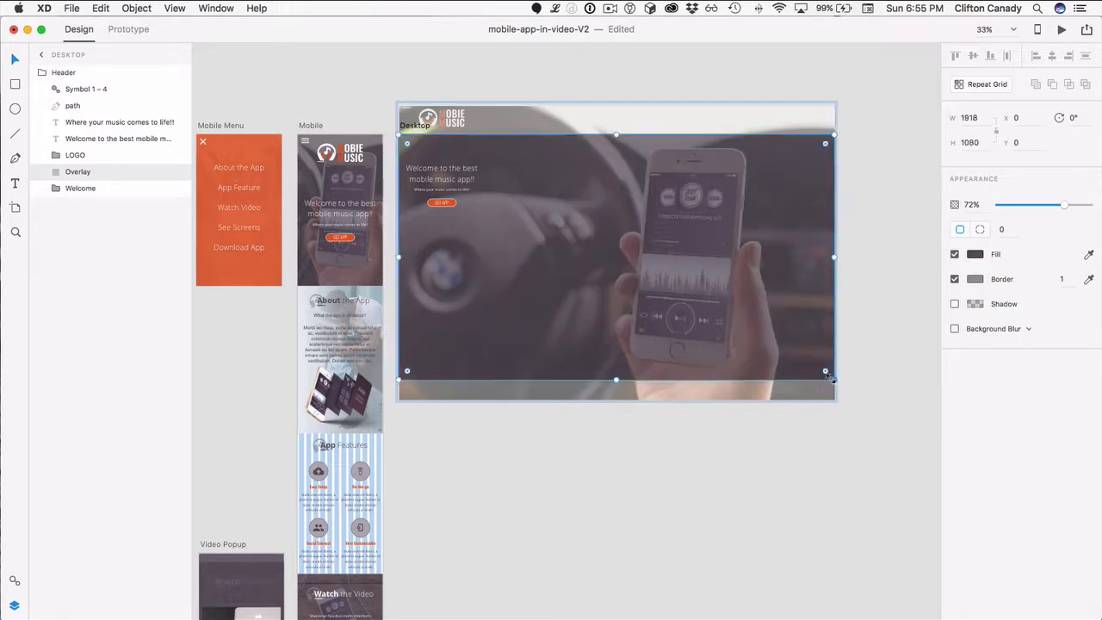
{"action": "left_click", "coordinate": [702, 480]}
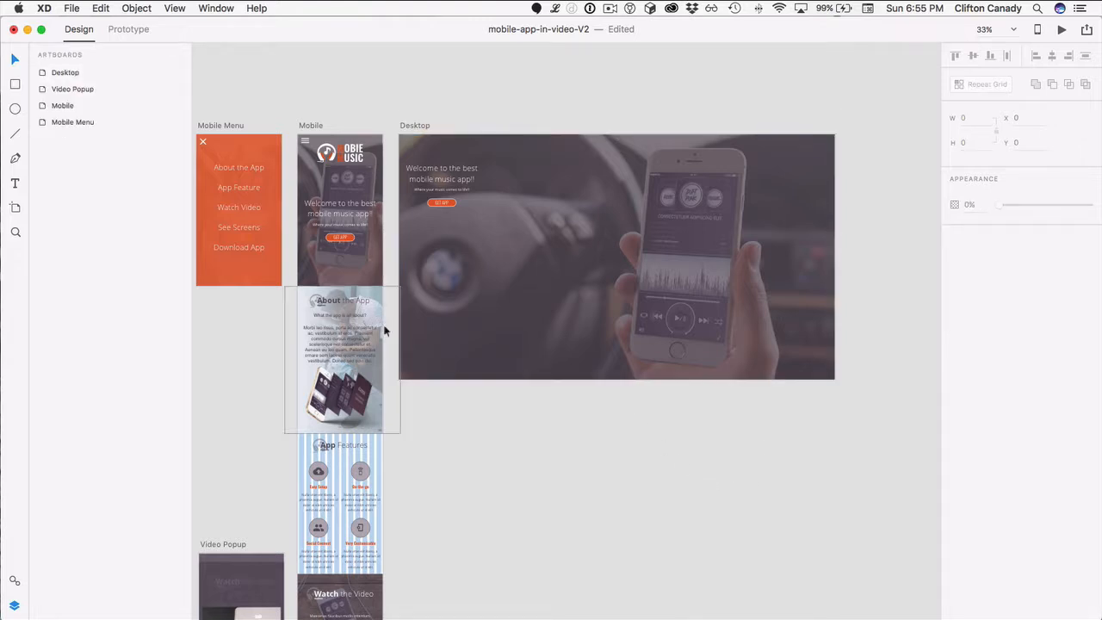
{"action": "left_click", "coordinate": [456, 347]}
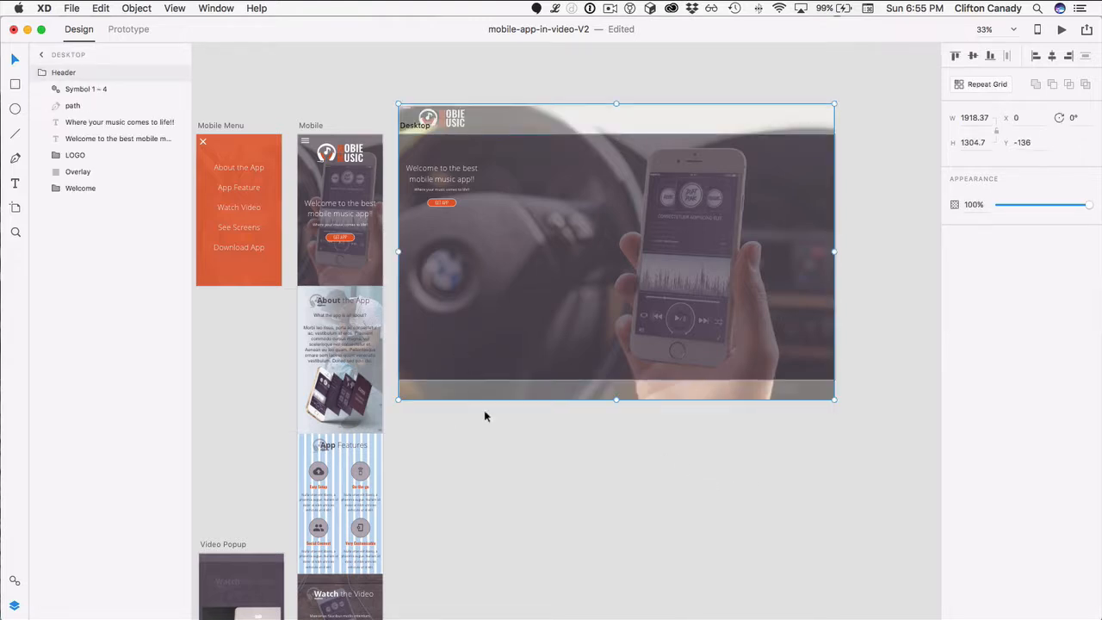
{"action": "left_click", "coordinate": [552, 460]}
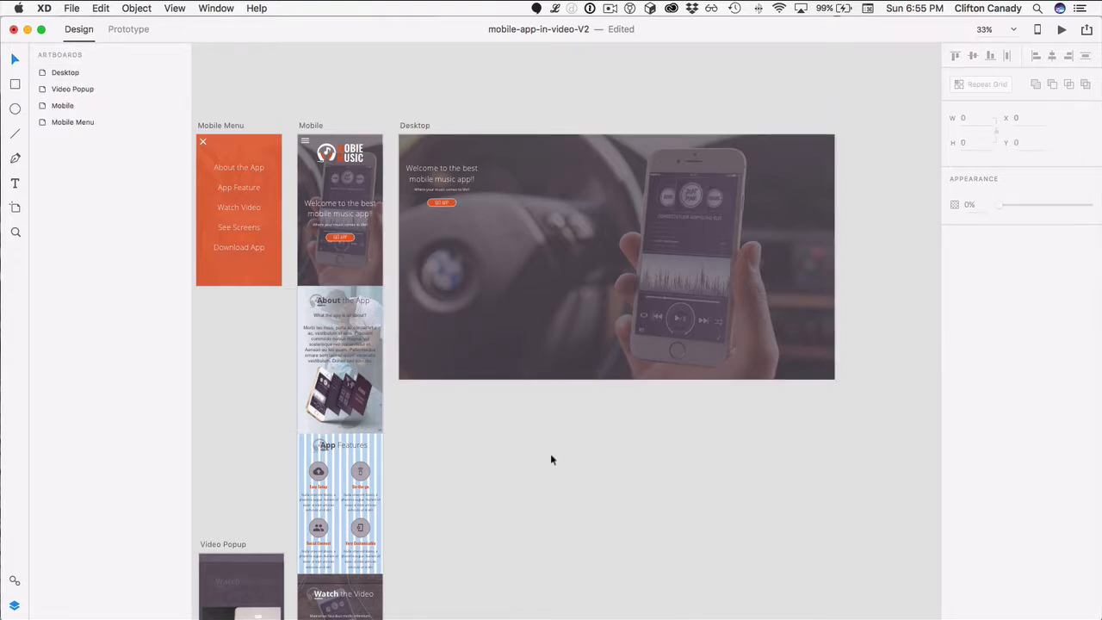
Move the header's logo down into the Desktop artboard, to about X 210, Y 6
{"action": "left_click", "coordinate": [422, 176]}
{"action": "double_click", "coordinate": [437, 119]}
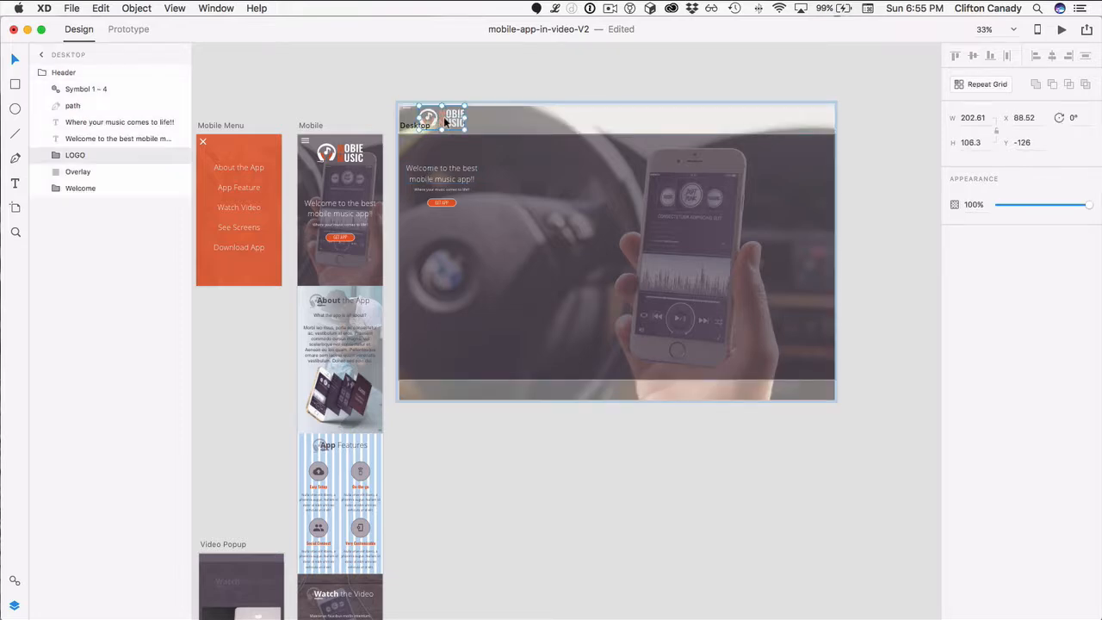
{"action": "left_click_drag", "start_coordinate": [445, 121], "coordinate": [458, 160]}
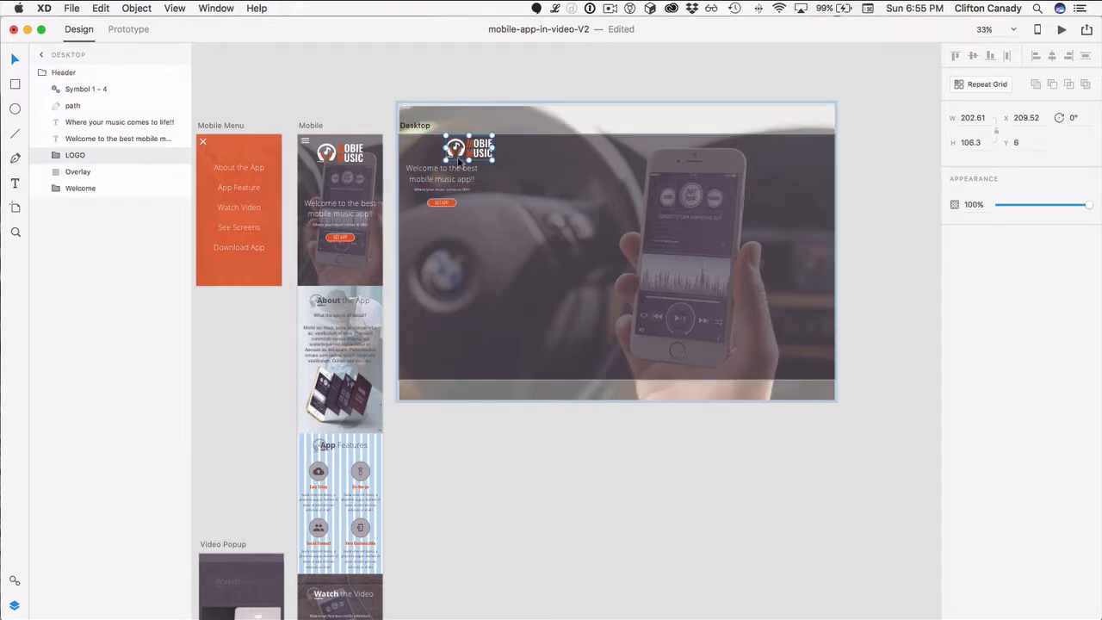
{"action": "left_click", "coordinate": [488, 216]}
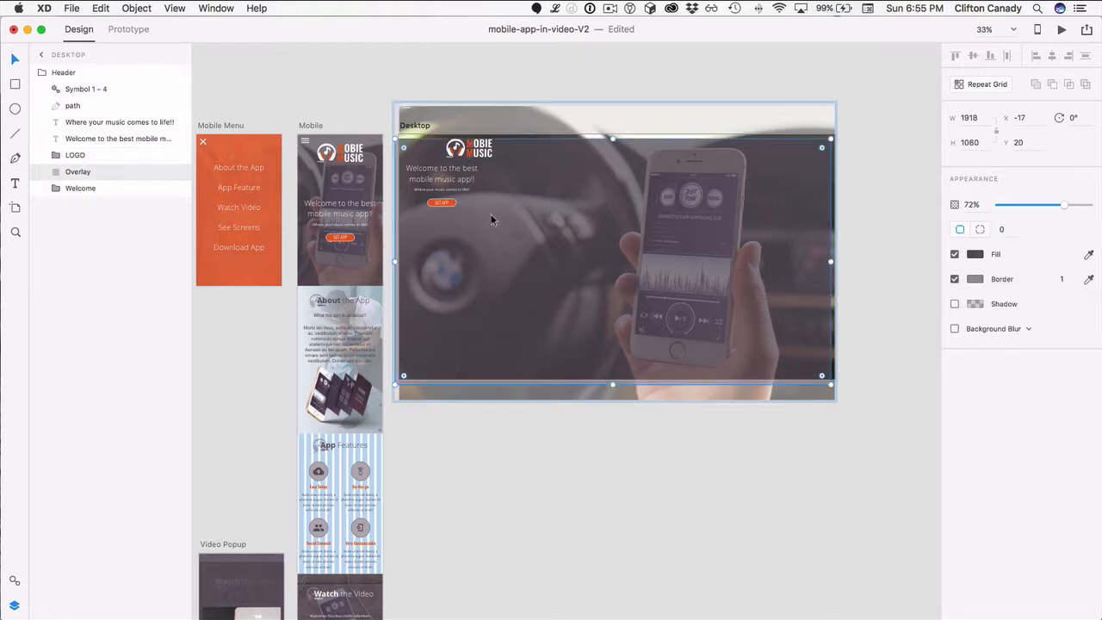
{"action": "key", "text": "super+z"}
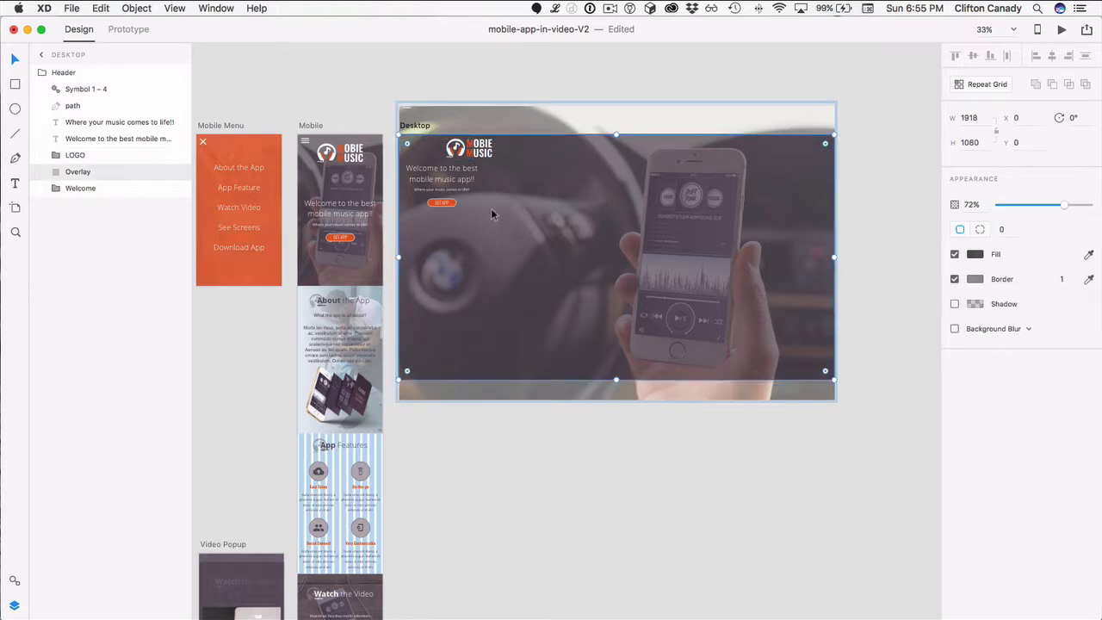
{"action": "left_click", "coordinate": [825, 459]}
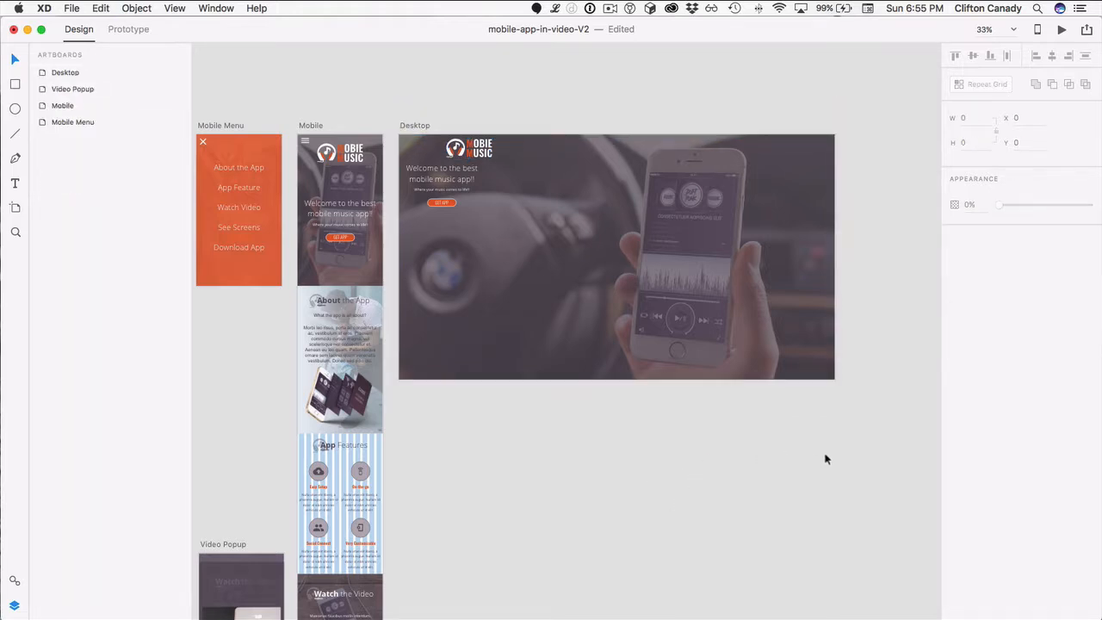
Draw a rectangle of about 1953 × 1080 covering the whole Desktop artboard
{"action": "left_click", "coordinate": [768, 350]}
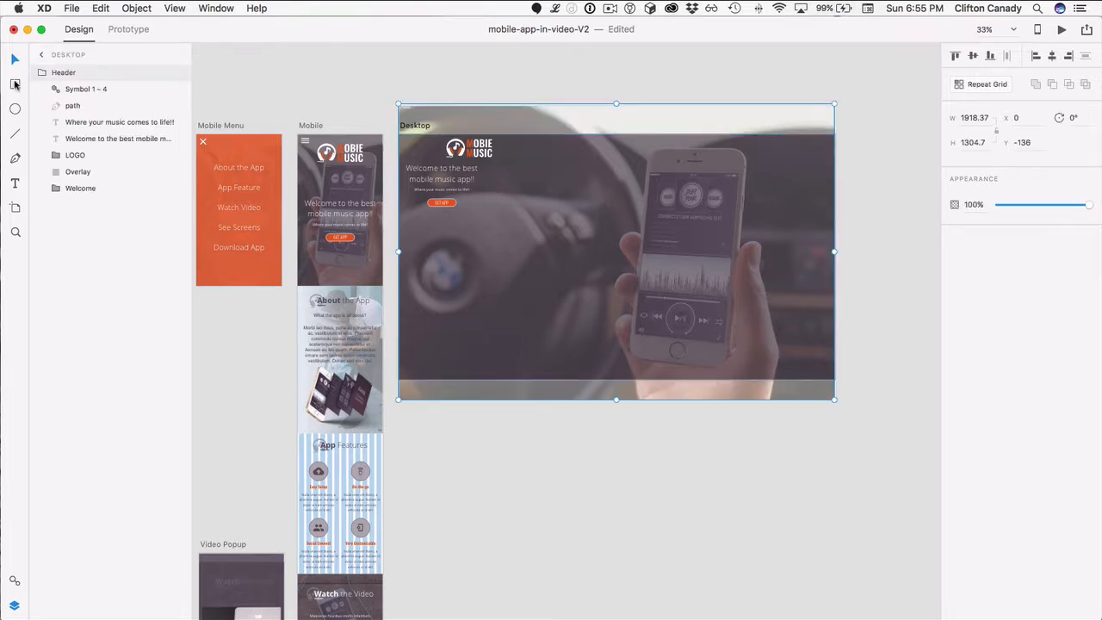
{"action": "left_click", "coordinate": [15, 84]}
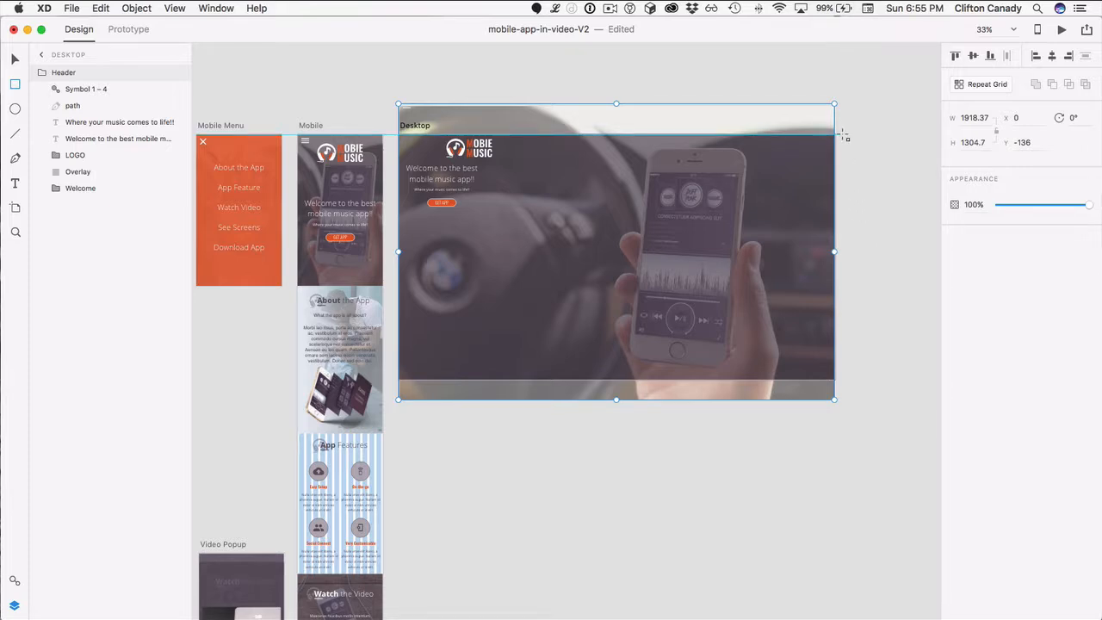
{"action": "mouse_move", "coordinate": [842, 135]}
{"action": "left_mouse_down"}
{"action": "mouse_move", "coordinate": [738, 274]}
{"action": "mouse_move", "coordinate": [471, 325]}
{"action": "mouse_move", "coordinate": [401, 380]}
{"action": "left_mouse_up"}
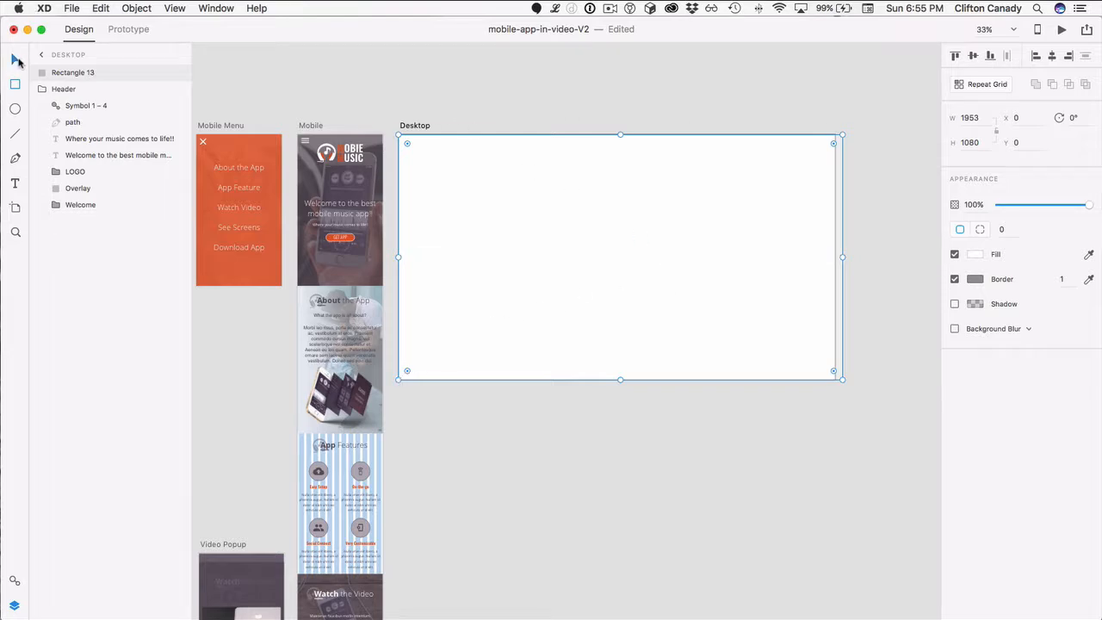
Move the new white rectangle to about X 96, Y 666 and the Header group to about X 113, Y -99
{"action": "left_click_drag", "start_coordinate": [545, 213], "coordinate": [568, 354]}
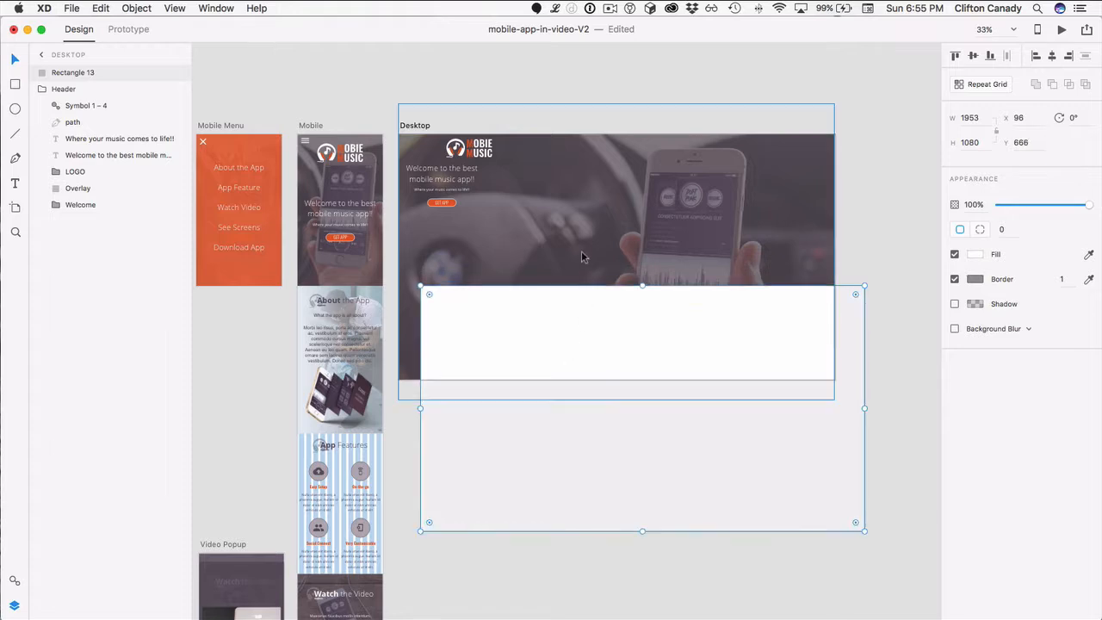
{"action": "left_click", "coordinate": [581, 250]}
{"action": "left_click_drag", "start_coordinate": [674, 304], "coordinate": [641, 219]}
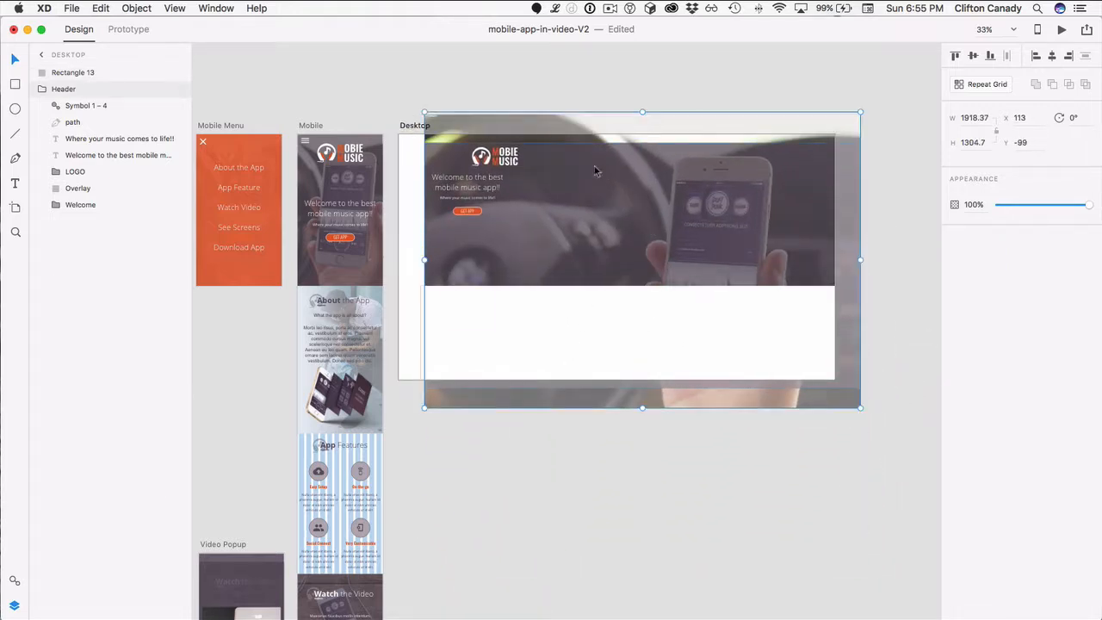
{"action": "left_click", "coordinate": [104, 140]}
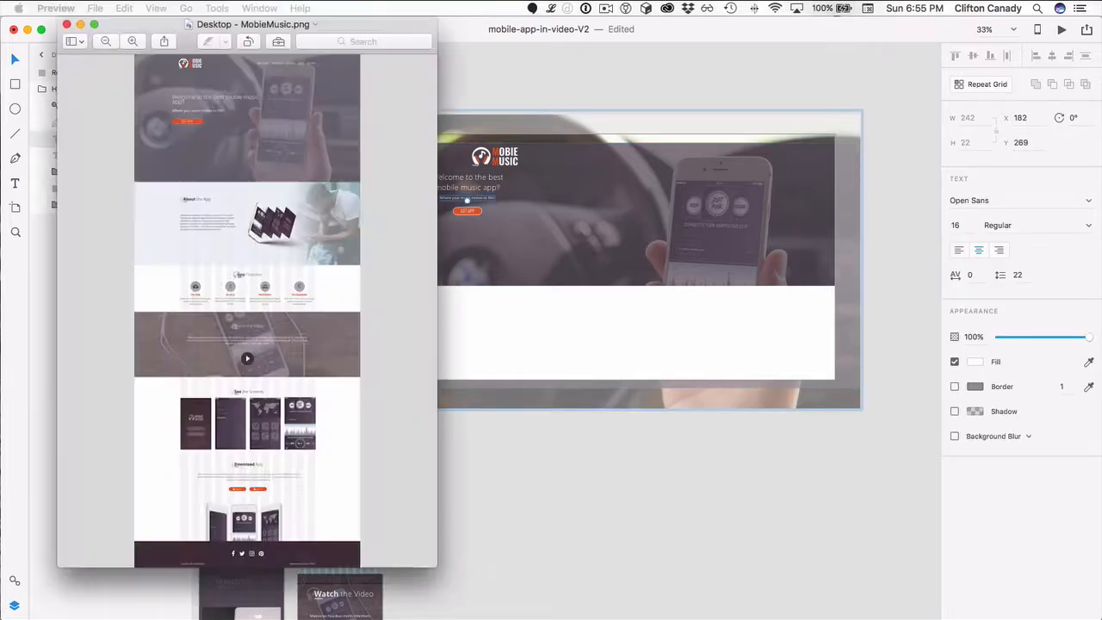
{"action": "left_click", "coordinate": [609, 8]}
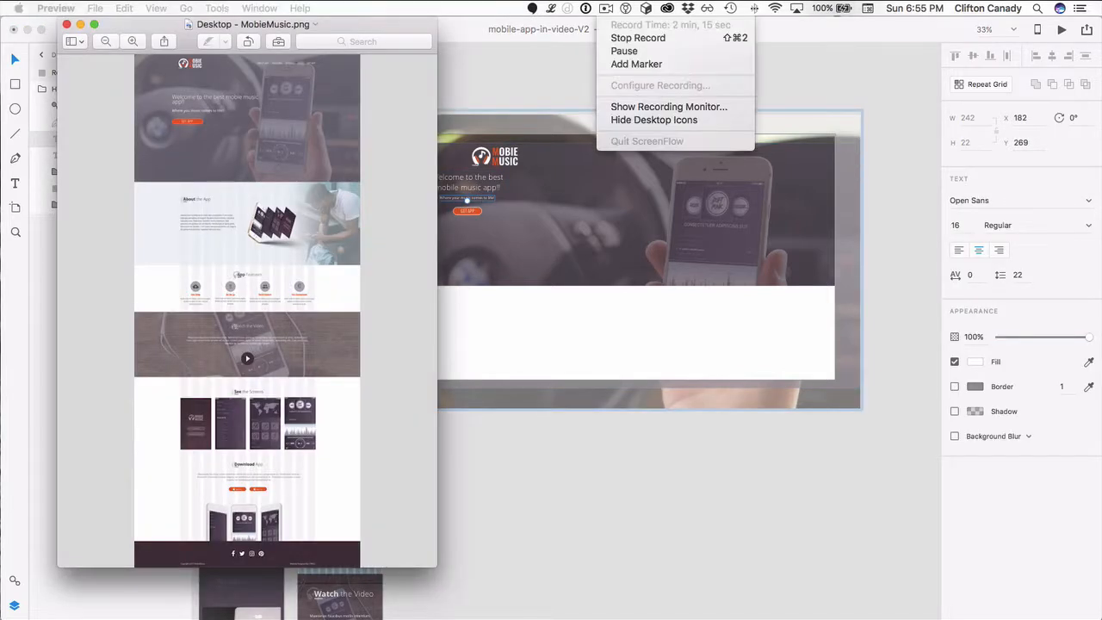
{"action": "left_click", "coordinate": [622, 50]}
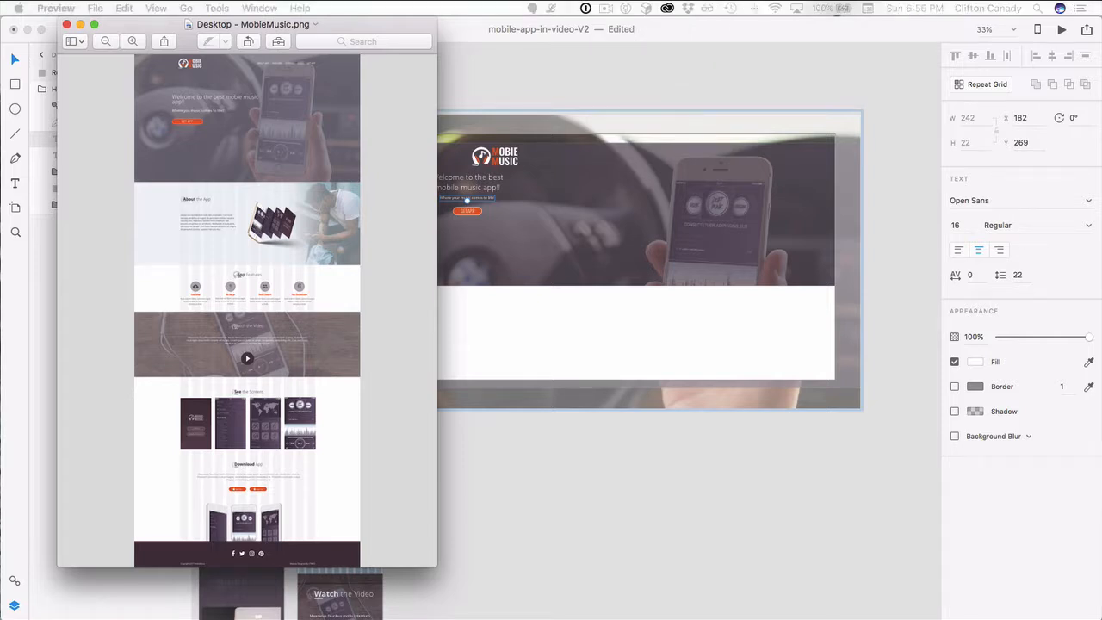
{"action": "key", "text": "super+Tab"}
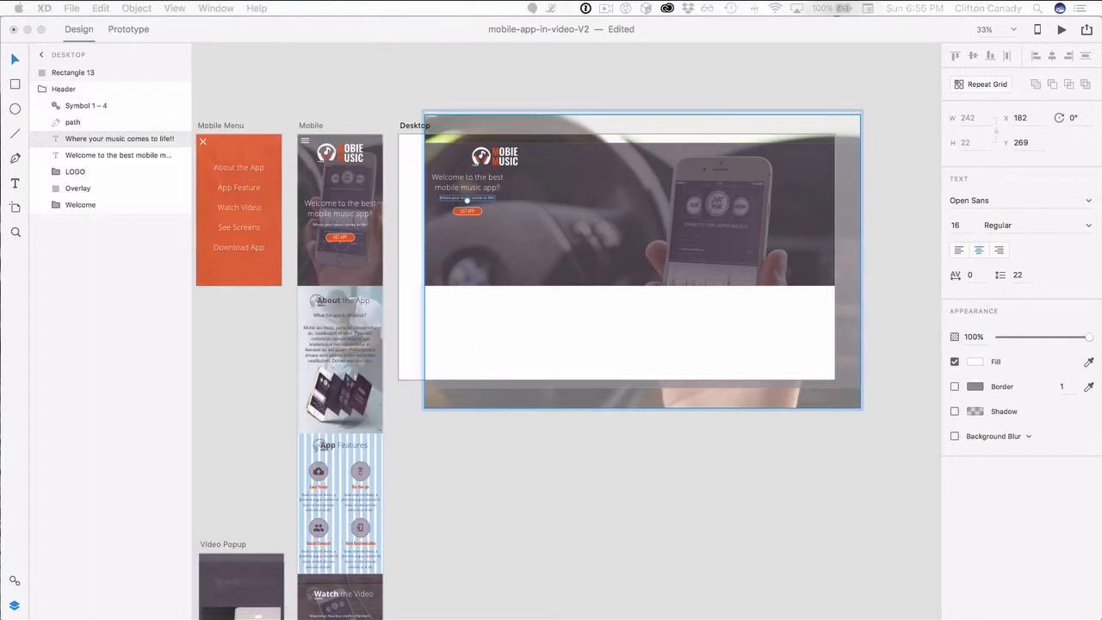
Ungroup the Header group on the Desktop artboard
{"action": "left_click", "coordinate": [44, 88]}
{"action": "right_click", "coordinate": [43, 86]}
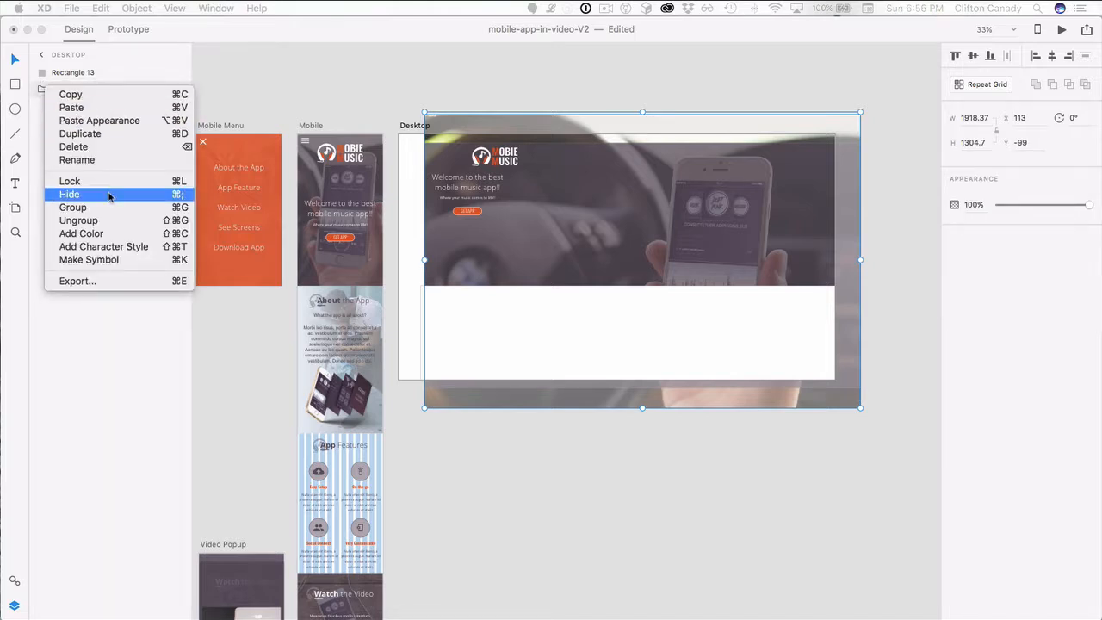
{"action": "left_click", "coordinate": [104, 220]}
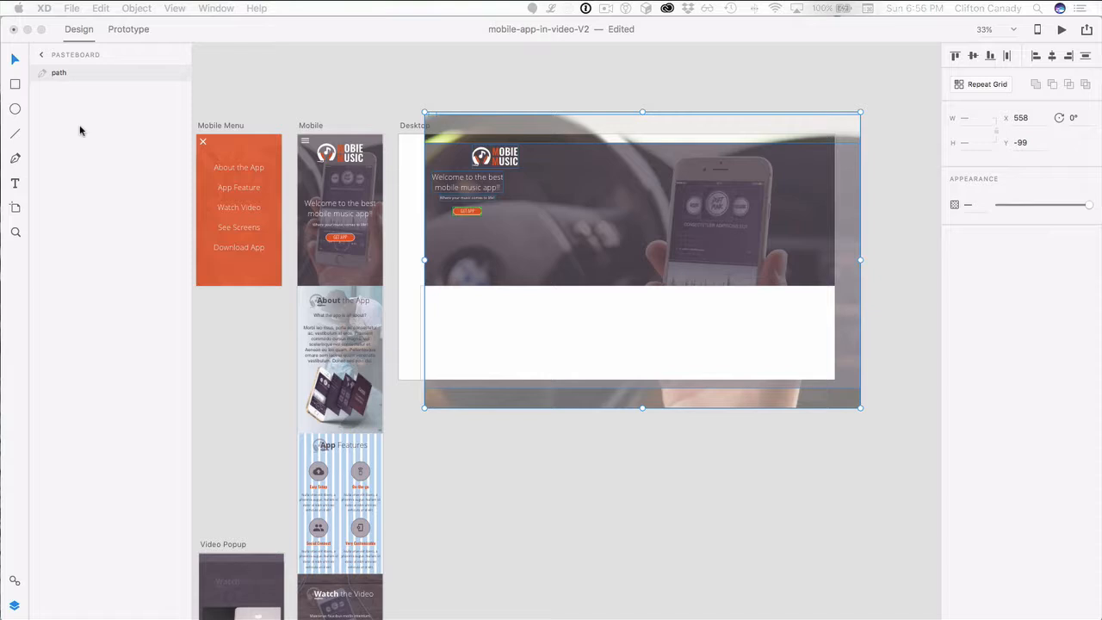
{"action": "left_click", "coordinate": [463, 76]}
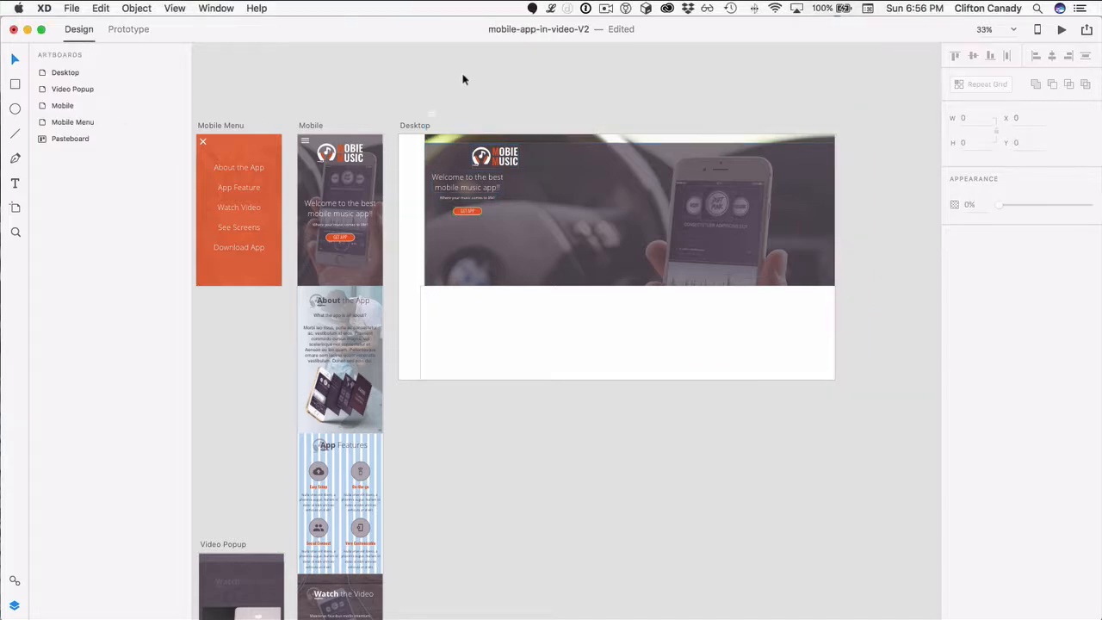
Move the white rectangle further down and to the right, and place the Overlay rectangle below the Desktop artboard
{"action": "left_click", "coordinate": [549, 216]}
{"action": "left_click_drag", "start_coordinate": [515, 214], "coordinate": [678, 430]}
{"action": "left_click", "coordinate": [534, 222]}
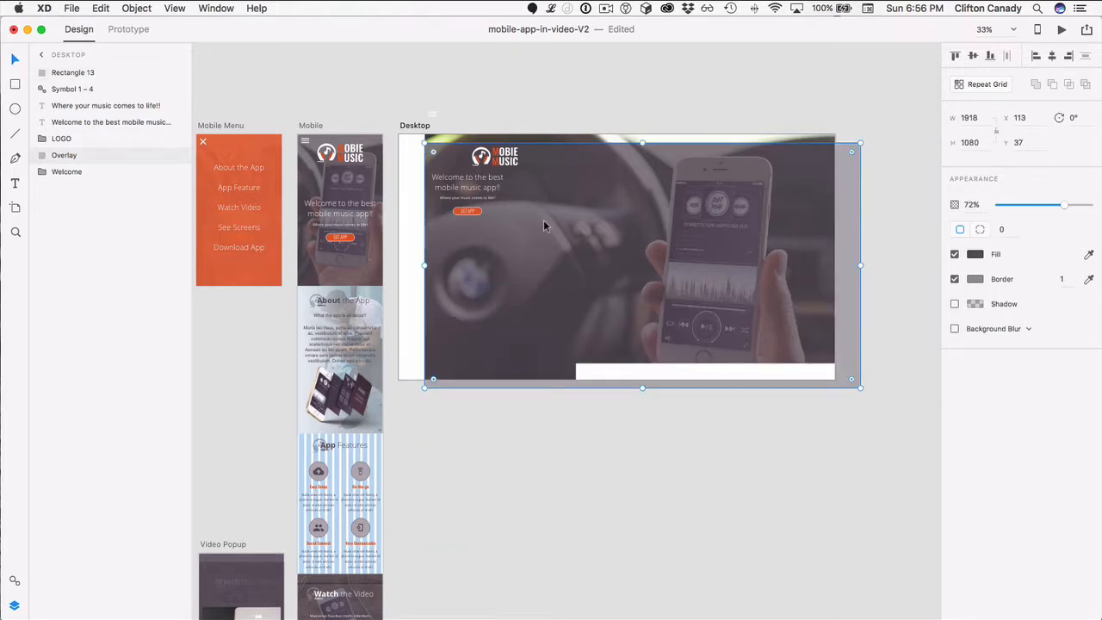
{"action": "left_click_drag", "start_coordinate": [543, 223], "coordinate": [546, 480]}
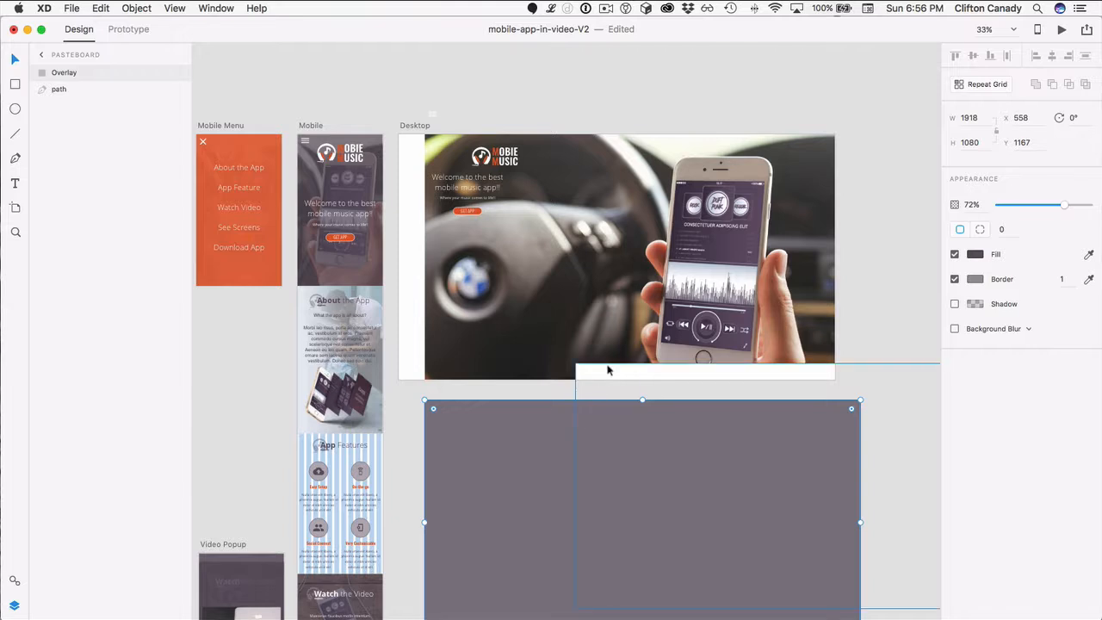
Move the headline, tagline, GET APP button and logo from the Desktop artboard onto the overlay below, with the white rectangle back on the artboard
{"action": "left_click_drag", "start_coordinate": [608, 370], "coordinate": [617, 199]}
{"action": "left_click", "coordinate": [457, 187]}
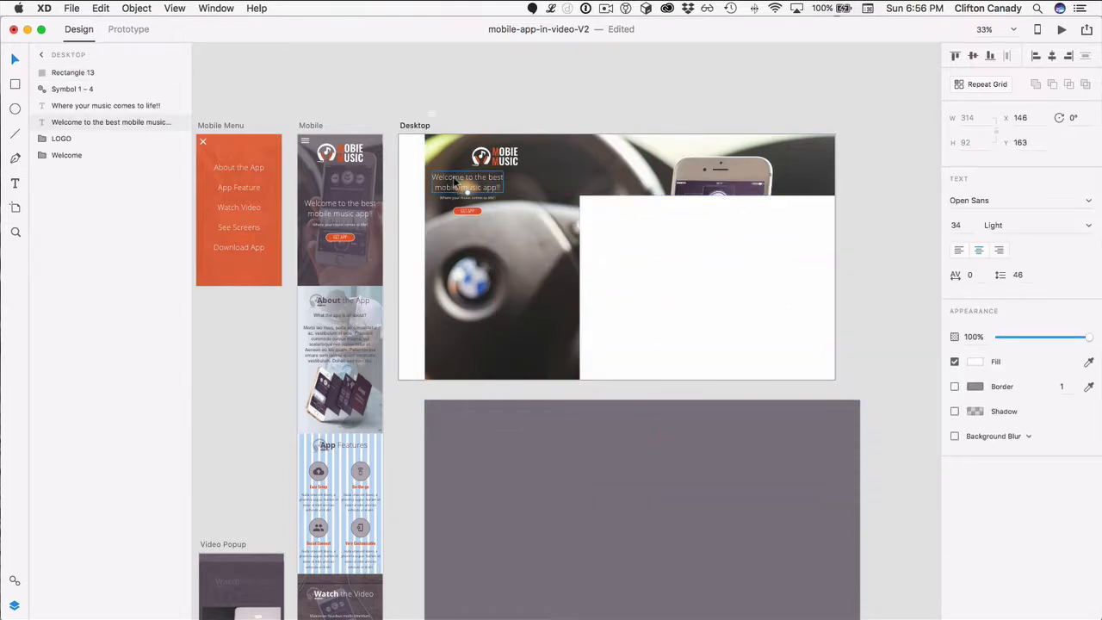
{"action": "left_click_drag", "start_coordinate": [456, 182], "coordinate": [497, 458]}
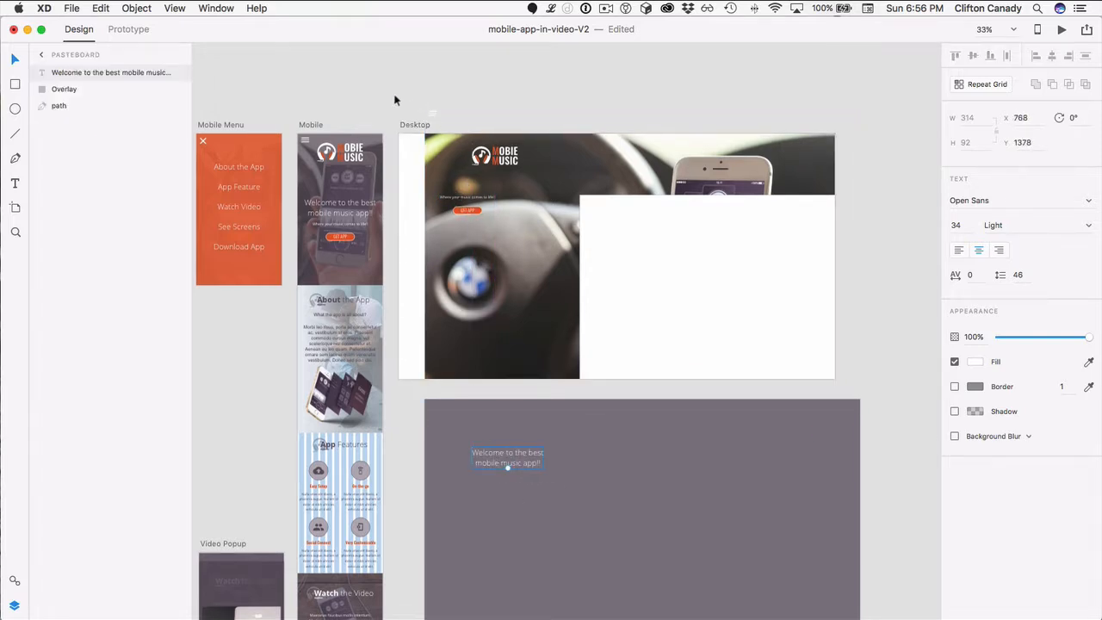
{"action": "left_click_drag", "start_coordinate": [459, 199], "coordinate": [544, 484]}
{"action": "left_click_drag", "start_coordinate": [466, 211], "coordinate": [467, 479]}
{"action": "left_click_drag", "start_coordinate": [625, 280], "coordinate": [573, 231]}
{"action": "left_click", "coordinate": [492, 191]}
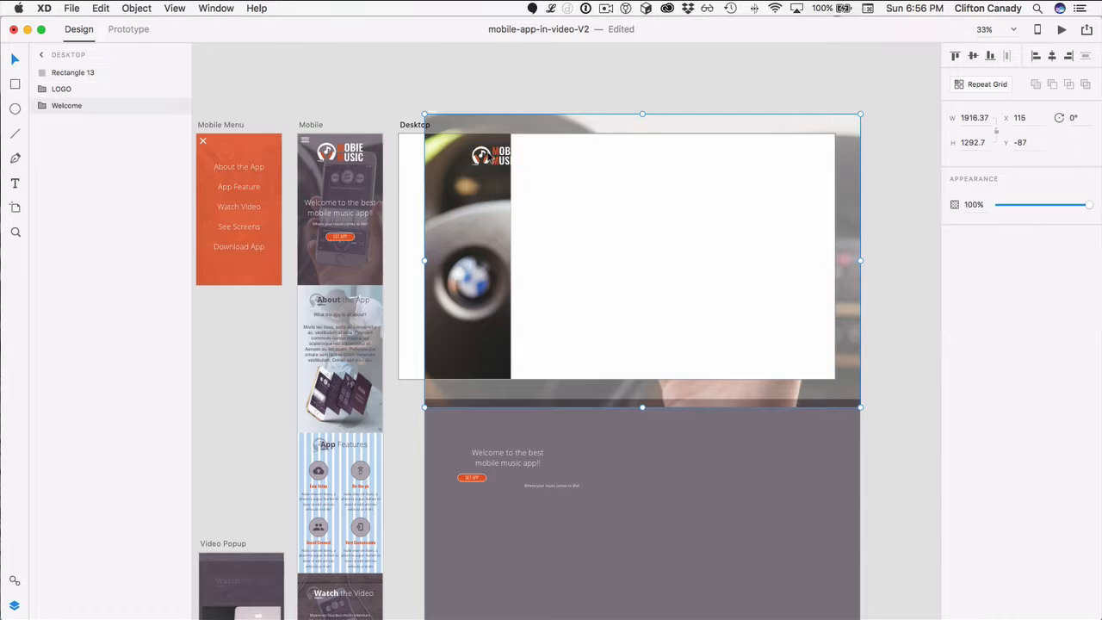
{"action": "double_click", "coordinate": [493, 158]}
{"action": "left_click_drag", "start_coordinate": [492, 158], "coordinate": [498, 425]}
Align the Welcome photo to the Desktop artboard's left edge, place the white rectangle at X 0, Y 0, and mask the photo with it
{"action": "left_click_drag", "start_coordinate": [450, 229], "coordinate": [419, 199]}
{"action": "left_click_drag", "start_coordinate": [560, 214], "coordinate": [452, 211]}
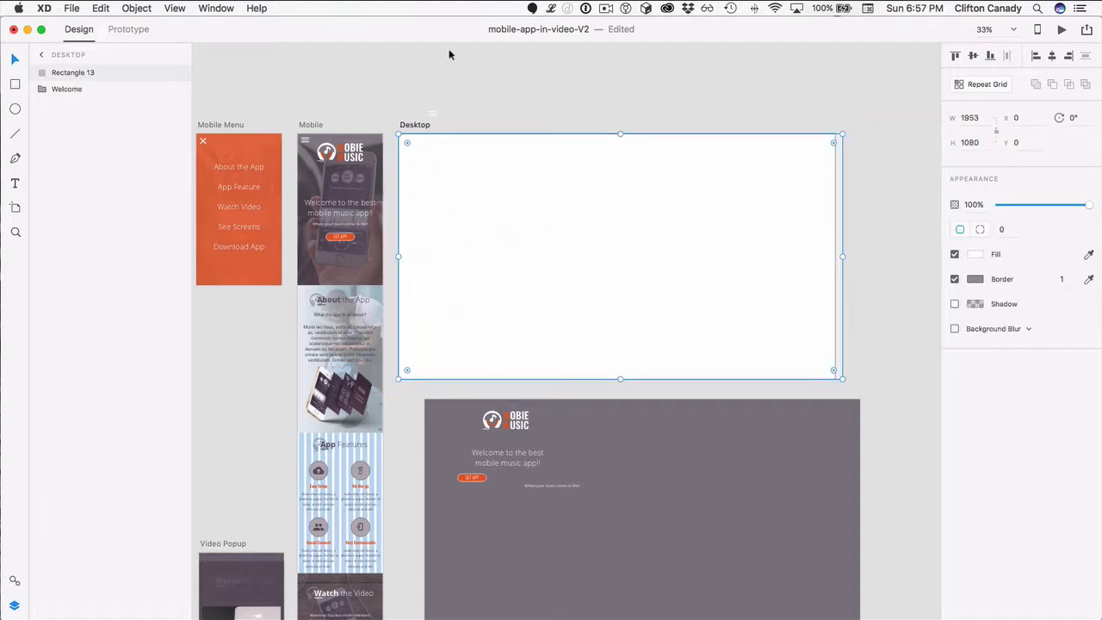
{"action": "left_click", "coordinate": [519, 75]}
{"action": "left_click_drag", "start_coordinate": [442, 62], "coordinate": [677, 270]}
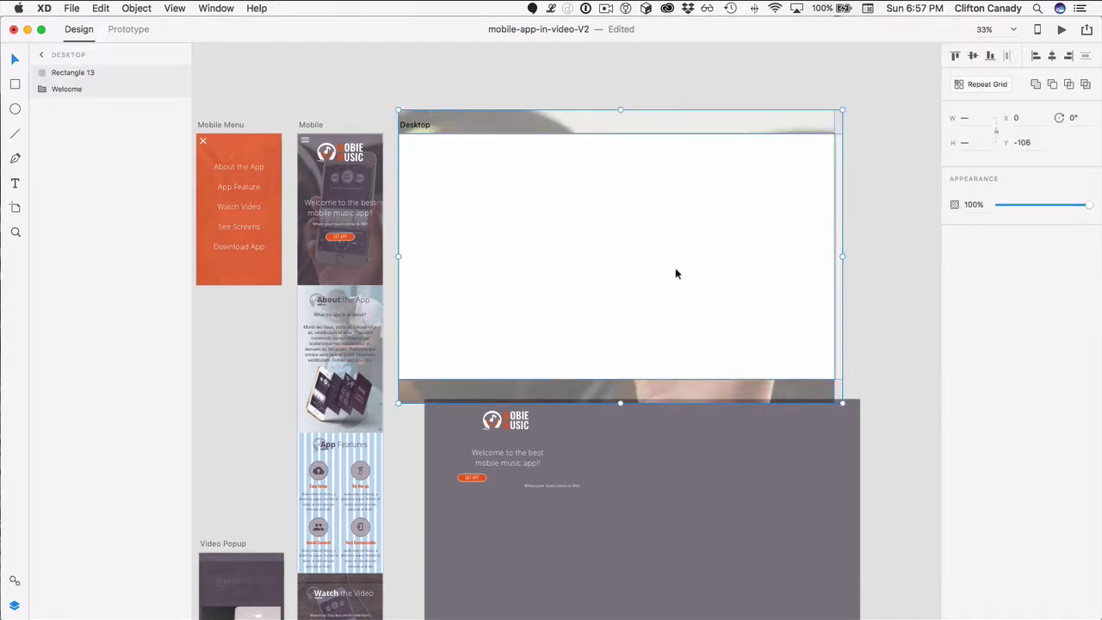
{"action": "left_click", "coordinate": [136, 8]}
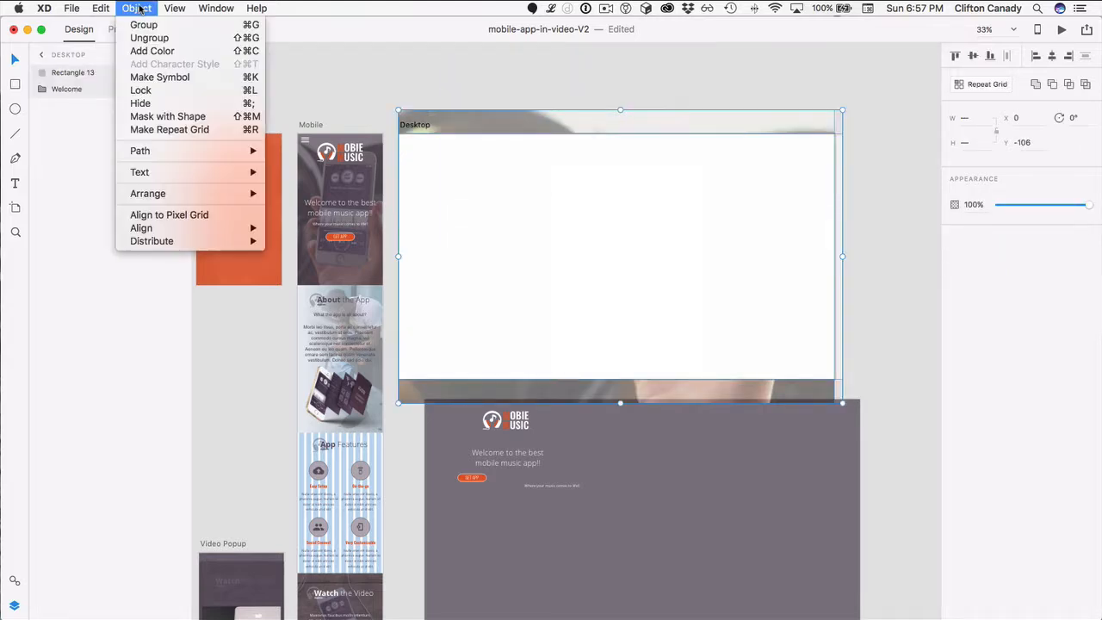
{"action": "left_click", "coordinate": [190, 117]}
{"action": "left_click", "coordinate": [407, 82]}
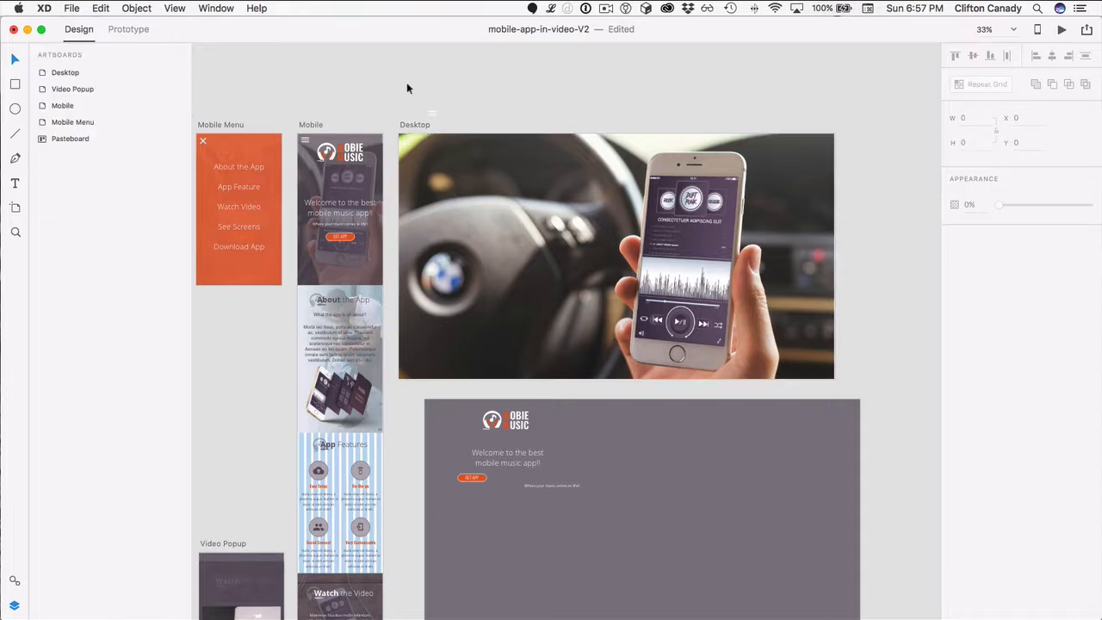
Nudge the Welcome photo group inside the mask to fit it to the Desktop artboard
{"action": "left_click", "coordinate": [582, 259]}
{"action": "double_click", "coordinate": [565, 246]}
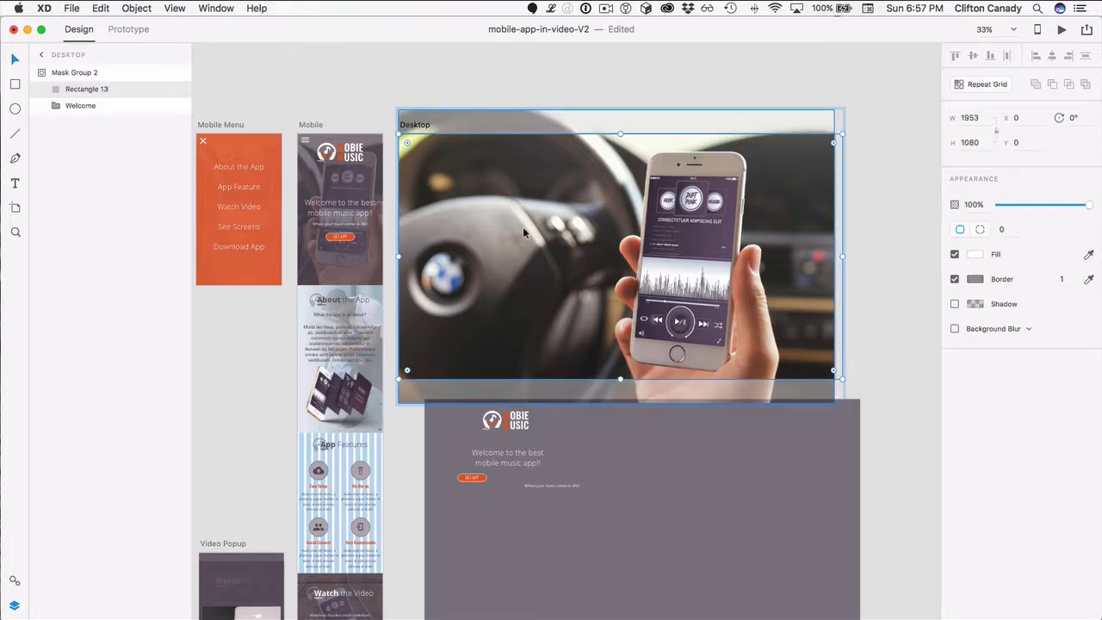
{"action": "mouse_move", "coordinate": [559, 226]}
{"action": "left_mouse_down"}
{"action": "mouse_move", "coordinate": [546, 184]}
{"action": "mouse_move", "coordinate": [524, 216]}
{"action": "mouse_move", "coordinate": [581, 198]}
{"action": "mouse_move", "coordinate": [582, 209]}
{"action": "mouse_move", "coordinate": [553, 195]}
{"action": "mouse_move", "coordinate": [554, 206]}
{"action": "left_mouse_up"}
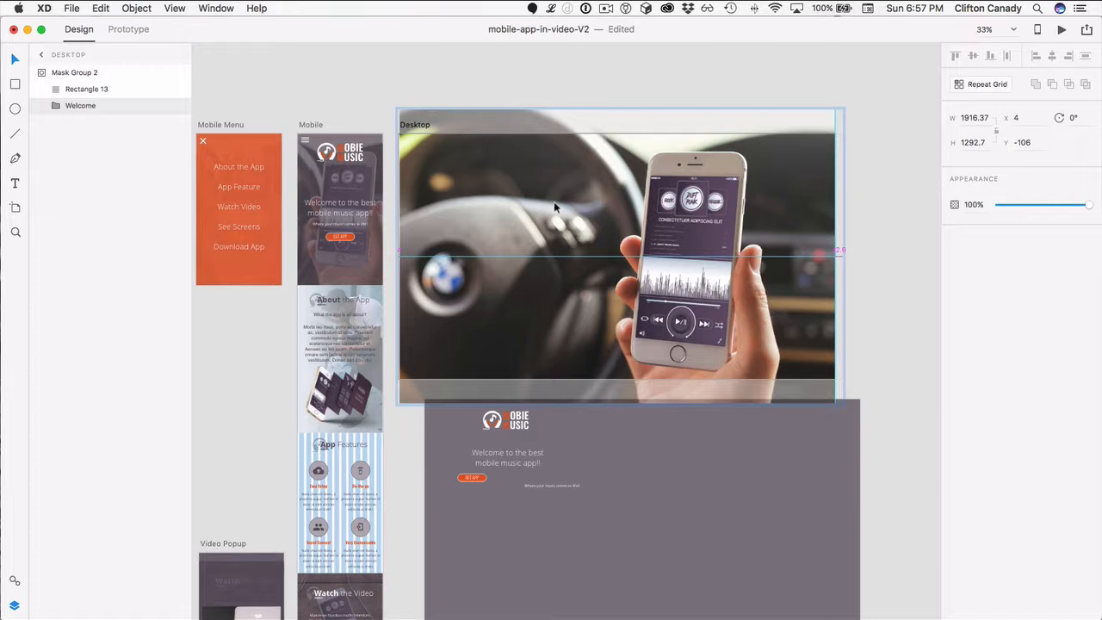
{"action": "left_click_drag", "start_coordinate": [553, 203], "coordinate": [553, 204]}
{"action": "left_click", "coordinate": [503, 93]}
Place the Overlay rectangle over the masked photo on the Desktop artboard at X 0, Y 0
{"action": "left_click", "coordinate": [660, 499]}
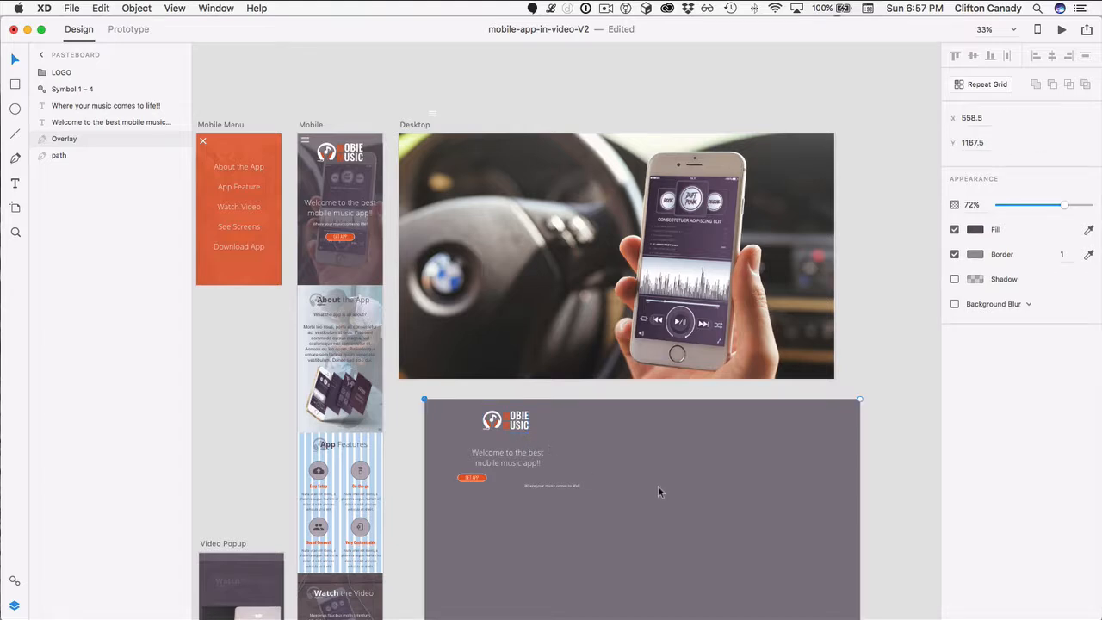
{"action": "left_click_drag", "start_coordinate": [657, 486], "coordinate": [615, 345]}
{"action": "left_click_drag", "start_coordinate": [639, 482], "coordinate": [628, 217]}
{"action": "left_click", "coordinate": [816, 503]}
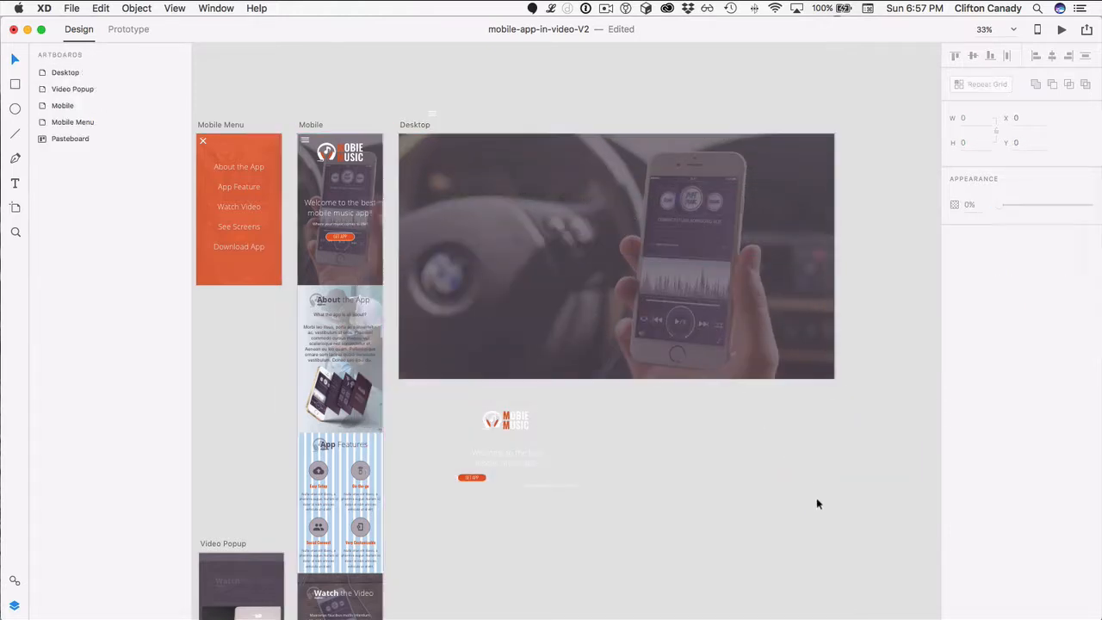
Place the logo in the Desktop header and paste the Content group, left-aligned beneath it at about X 375, Y 327
{"action": "left_click_drag", "start_coordinate": [502, 423], "coordinate": [468, 154]}
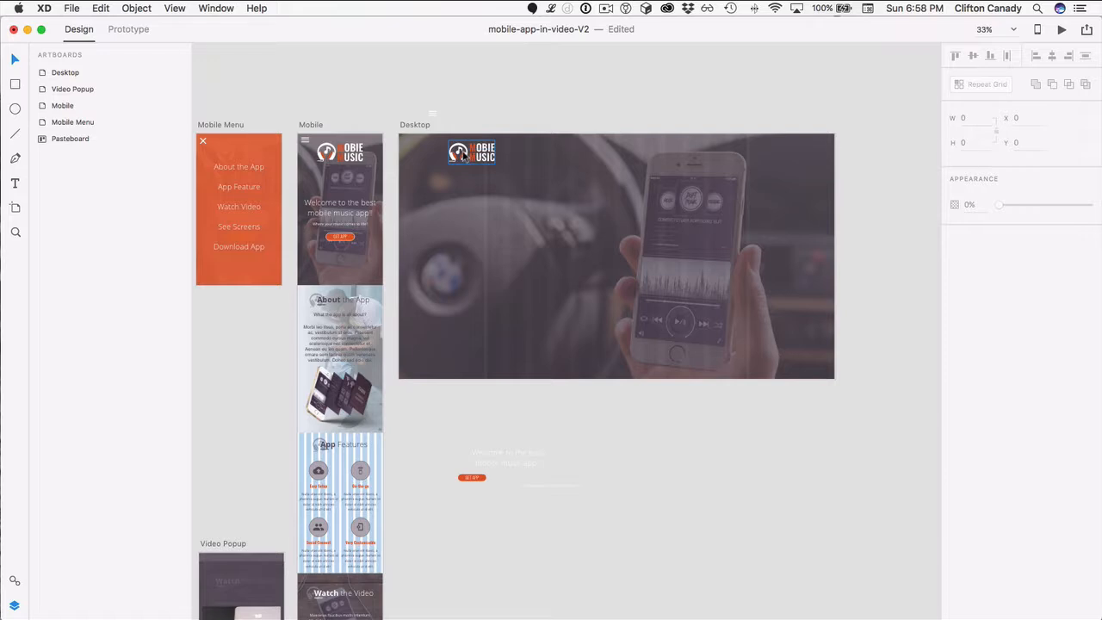
{"action": "left_click_drag", "start_coordinate": [470, 156], "coordinate": [499, 157]}
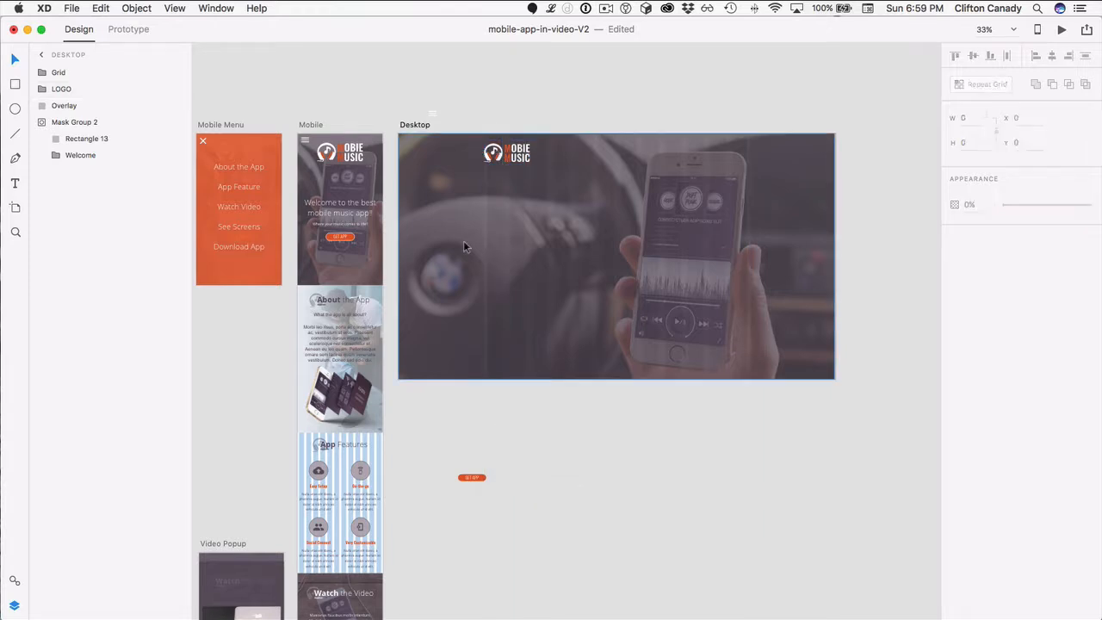
{"action": "key", "text": "super+v"}
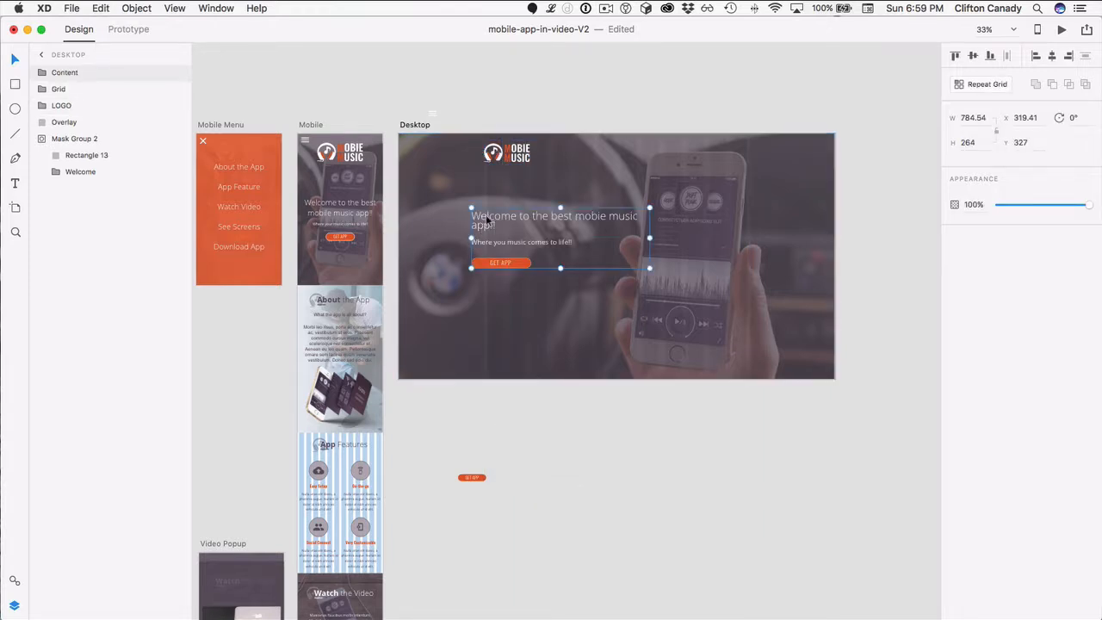
{"action": "left_click_drag", "start_coordinate": [485, 214], "coordinate": [495, 219]}
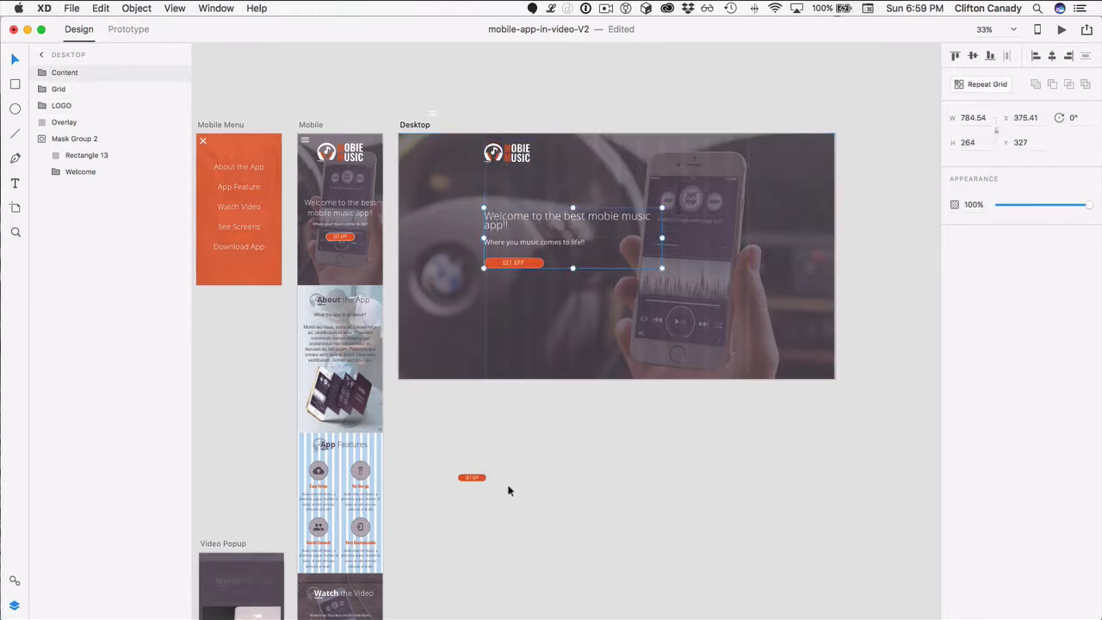
Delete the leftover small GET APP button below the Desktop artboard and the stray hamburger icon above it
{"action": "left_click", "coordinate": [473, 477]}
{"action": "key", "text": "Delete"}
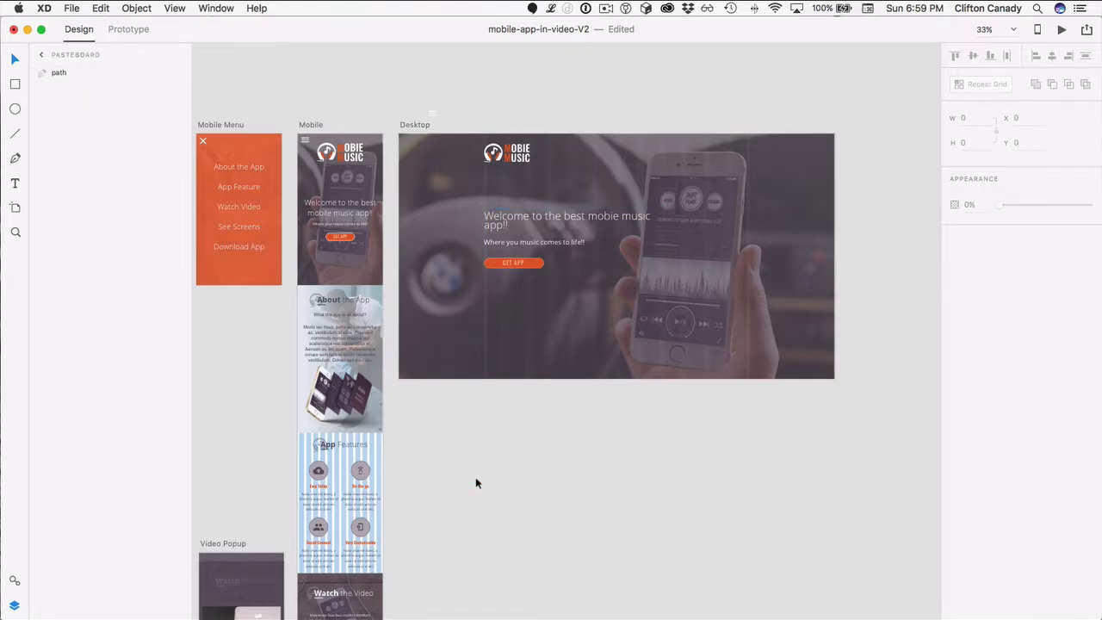
{"action": "left_click_drag", "start_coordinate": [487, 480], "coordinate": [308, 280]}
{"action": "key", "text": "super+equal"}
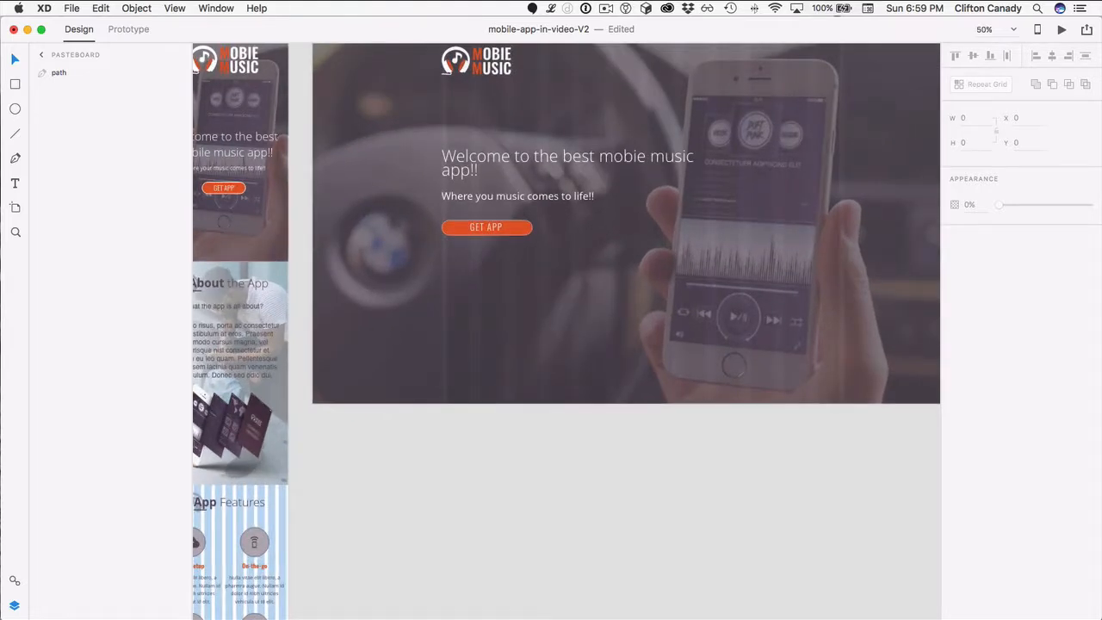
{"action": "key", "text": "super+Tab"}
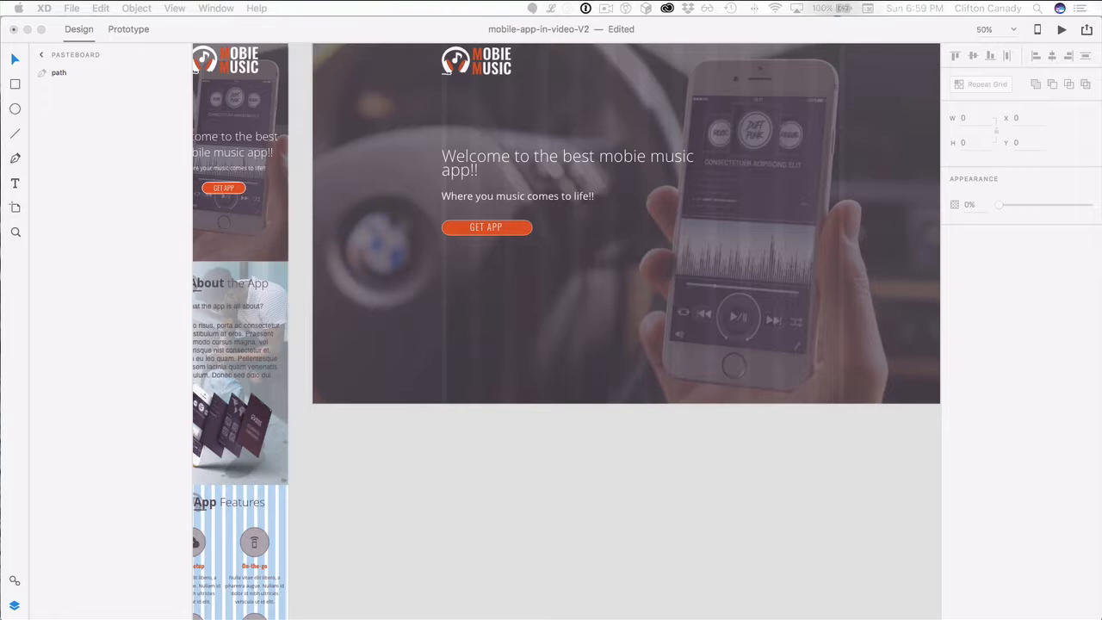
{"action": "scroll", "coordinate": [727, 250], "scroll_direction": "up", "scroll_amount": 3}
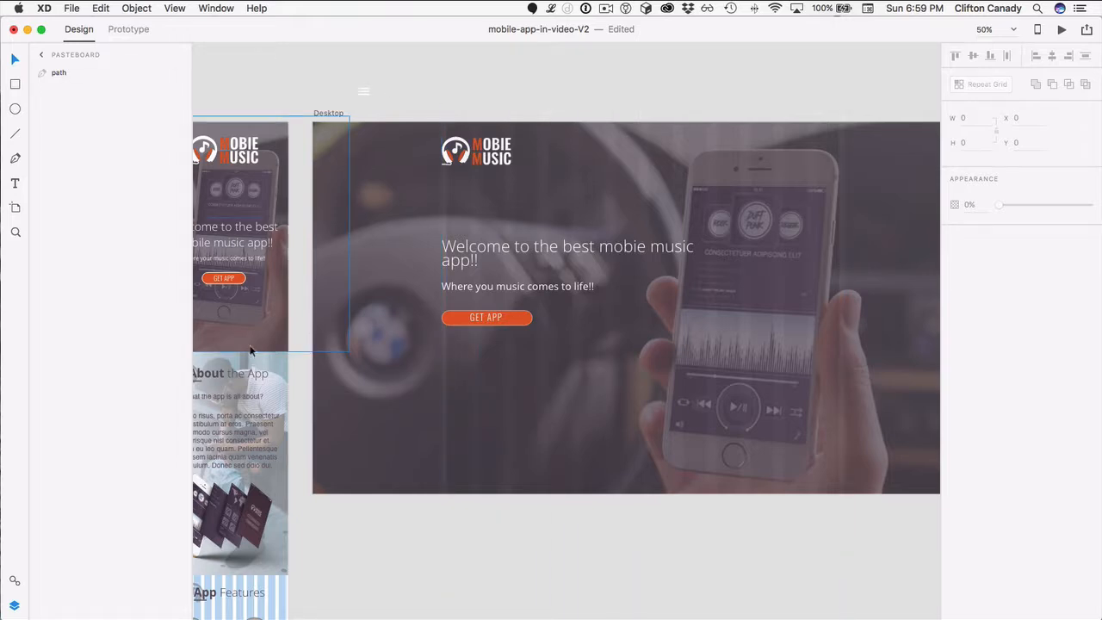
{"action": "scroll", "coordinate": [335, 78], "scroll_direction": "left", "scroll_amount": 3}
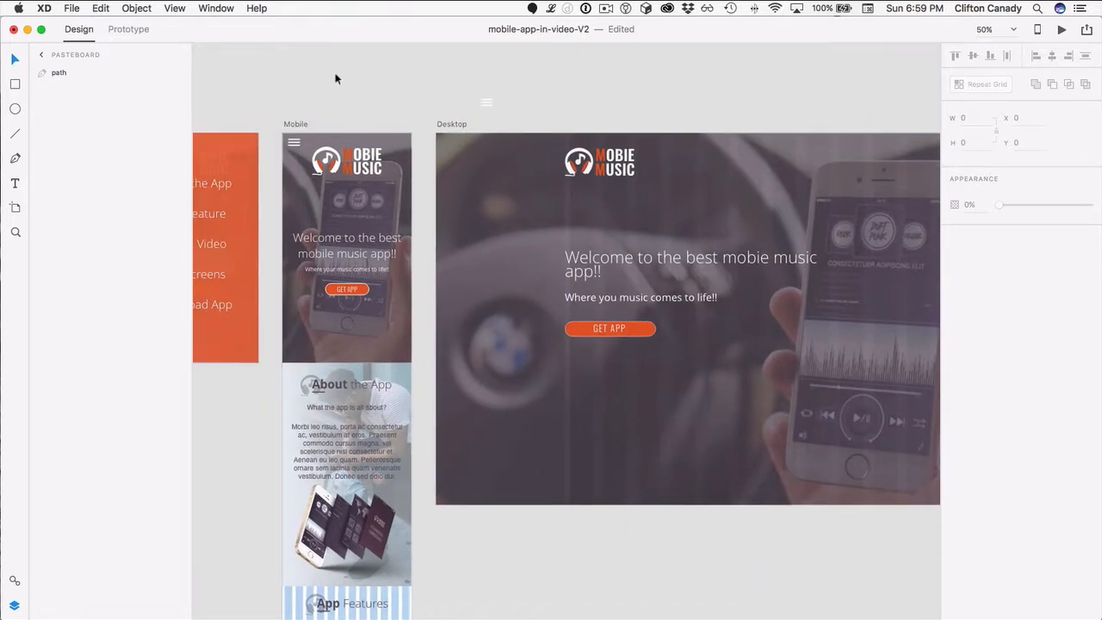
{"action": "left_click", "coordinate": [487, 99]}
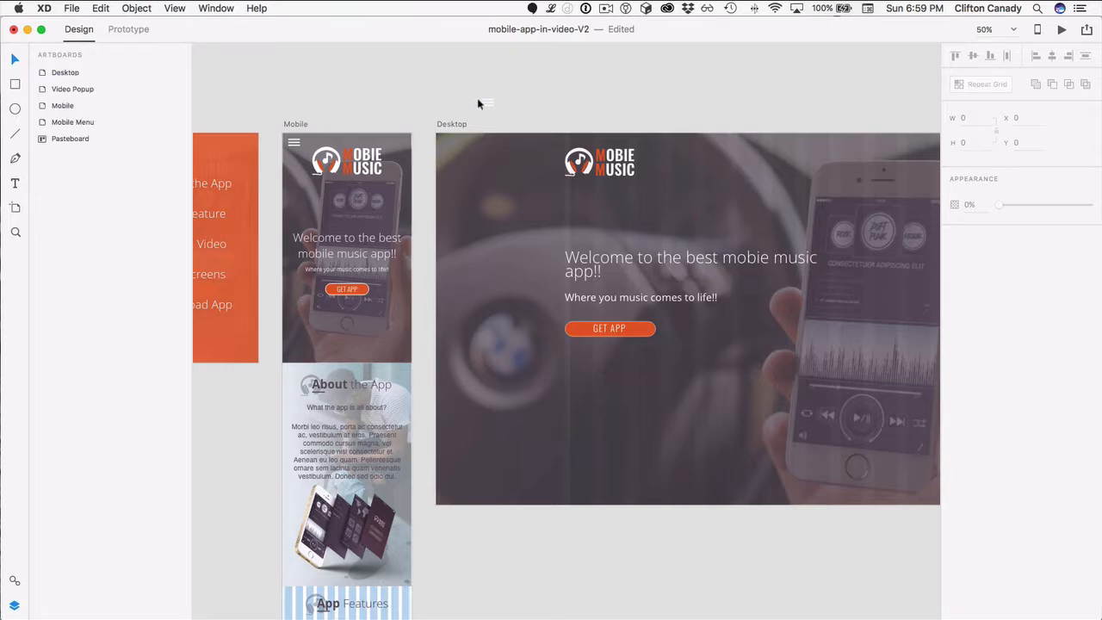
{"action": "left_click", "coordinate": [486, 104]}
{"action": "key", "text": "Delete"}
Unlock the menu-items grid on the Mobile Menu artboard and copy its "About the App" text onto the Desktop artboard
{"action": "left_click", "coordinate": [215, 185]}
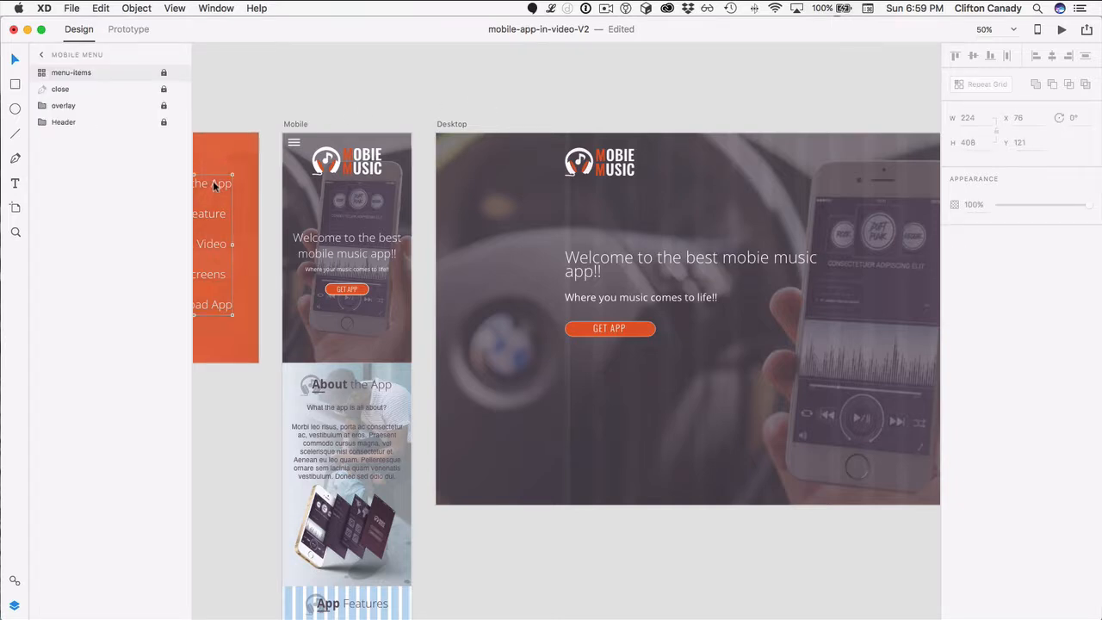
{"action": "left_click", "coordinate": [164, 72]}
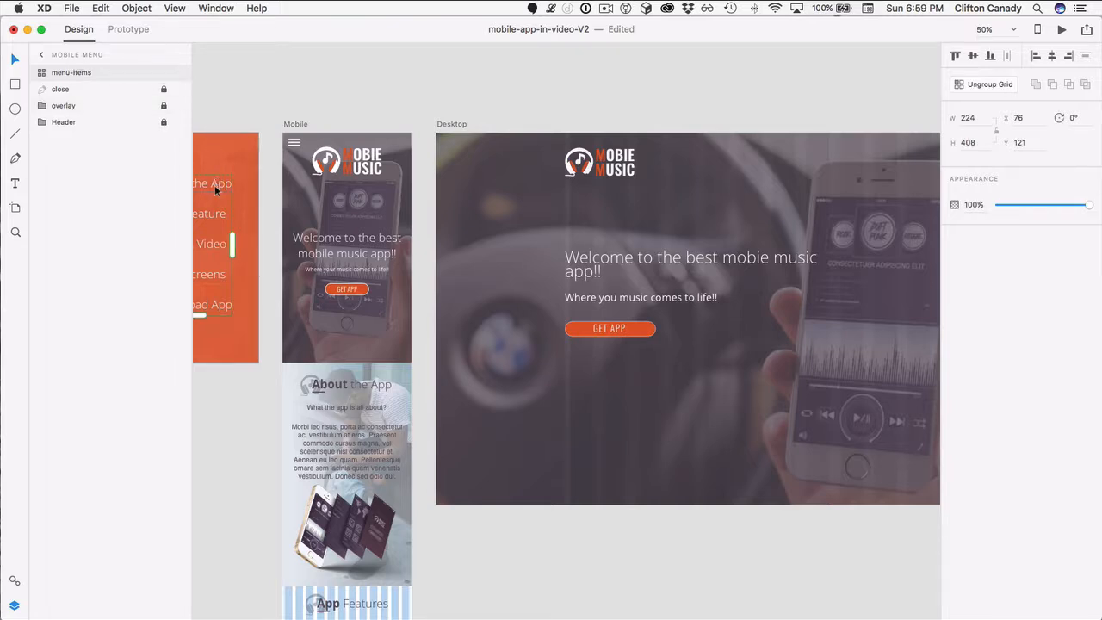
{"action": "double_click", "coordinate": [215, 185]}
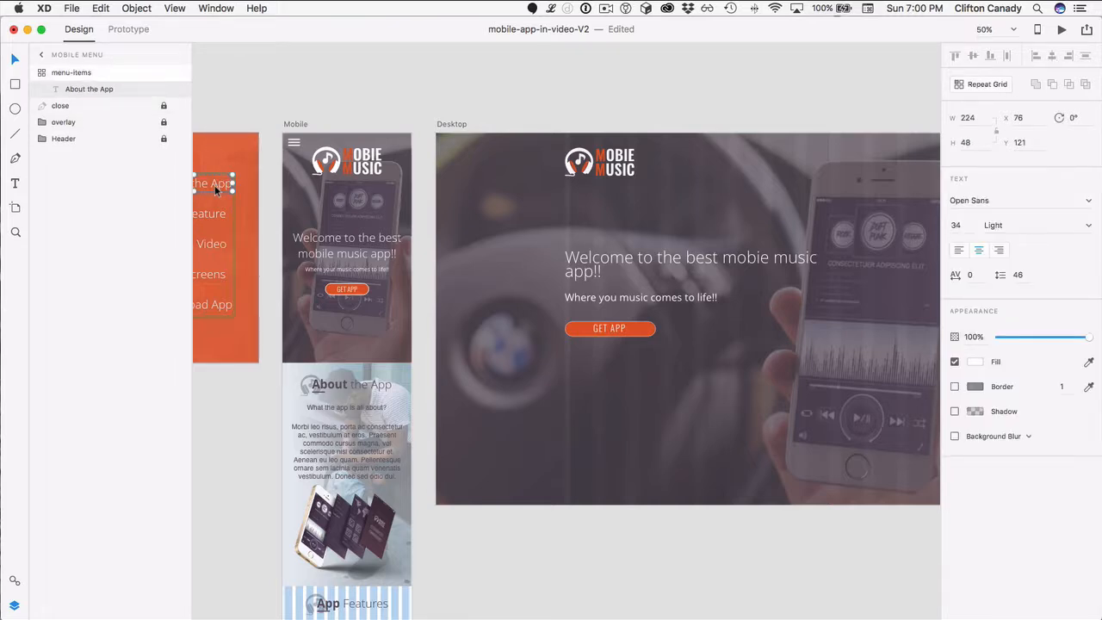
{"action": "left_click", "coordinate": [684, 110]}
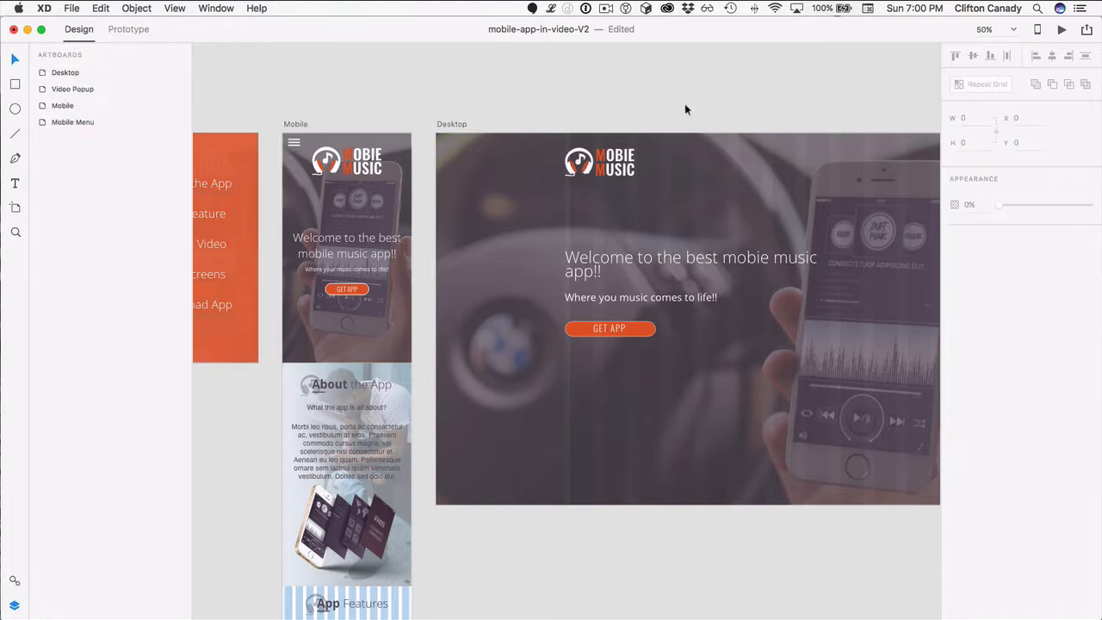
{"action": "left_click", "coordinate": [493, 157]}
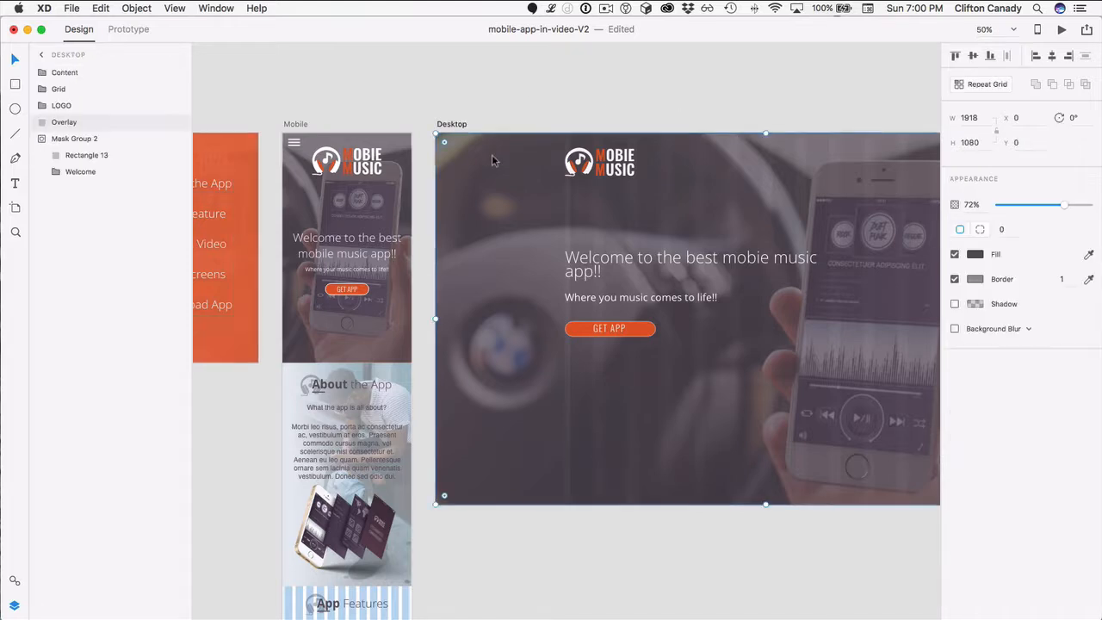
{"action": "key", "text": "super+v"}
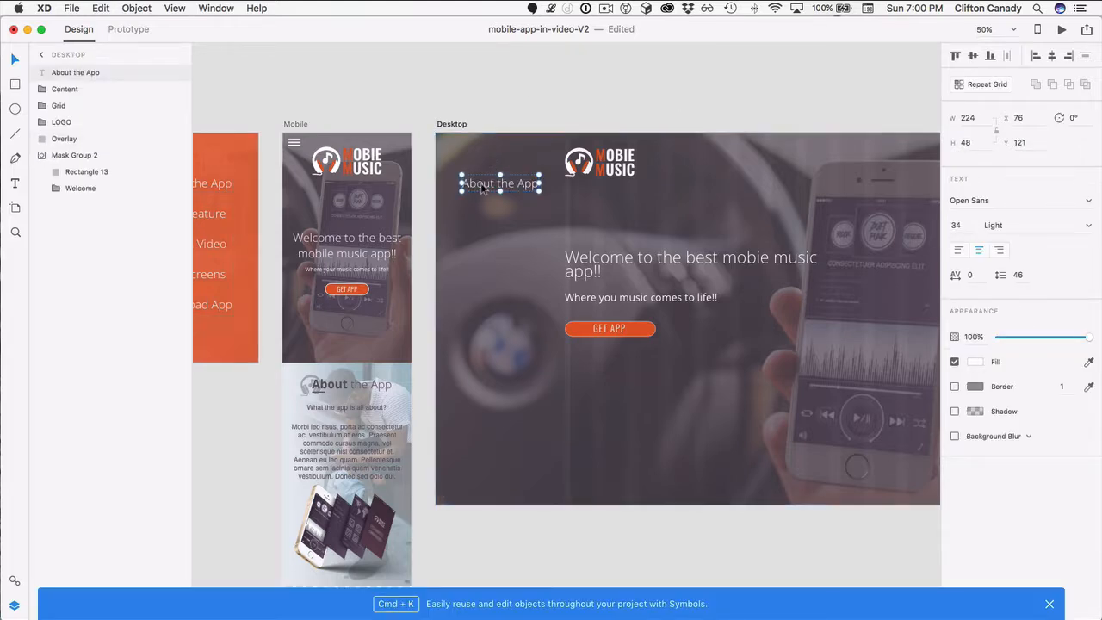
Move the "About the App" text into the Desktop header, level with the logo at about X 1321, Y 59
{"action": "left_click_drag", "start_coordinate": [480, 182], "coordinate": [793, 157]}
{"action": "scroll", "coordinate": [794, 157], "scroll_direction": "right", "scroll_amount": 5}
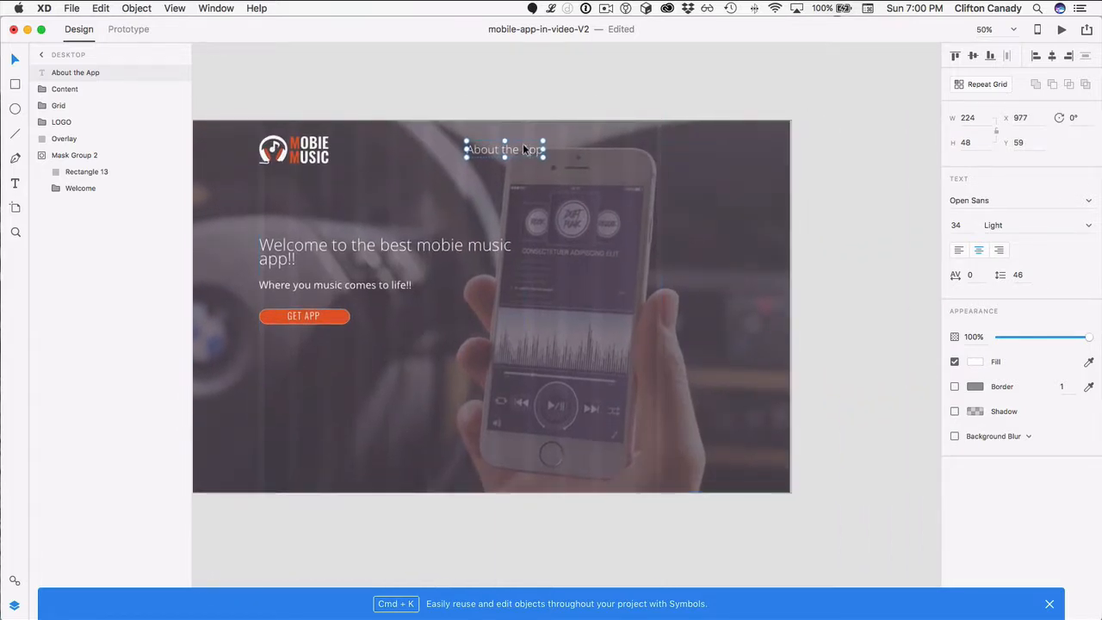
{"action": "left_click_drag", "start_coordinate": [527, 149], "coordinate": [639, 150]}
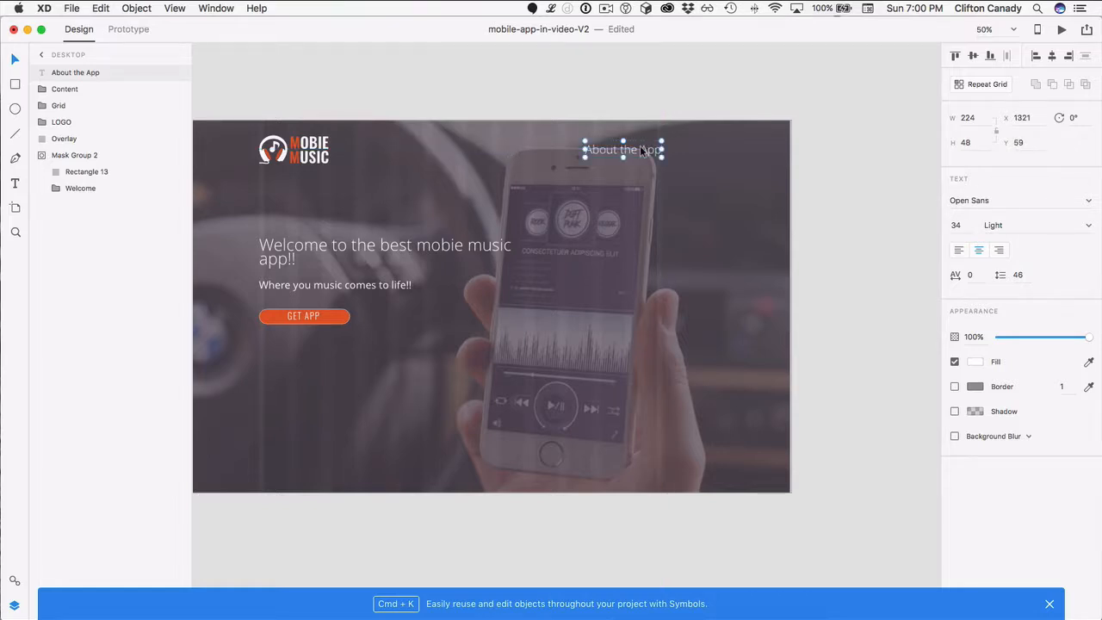
Set the font size of the Desktop header's "About the App" text to 20
{"action": "double_click", "coordinate": [639, 149]}
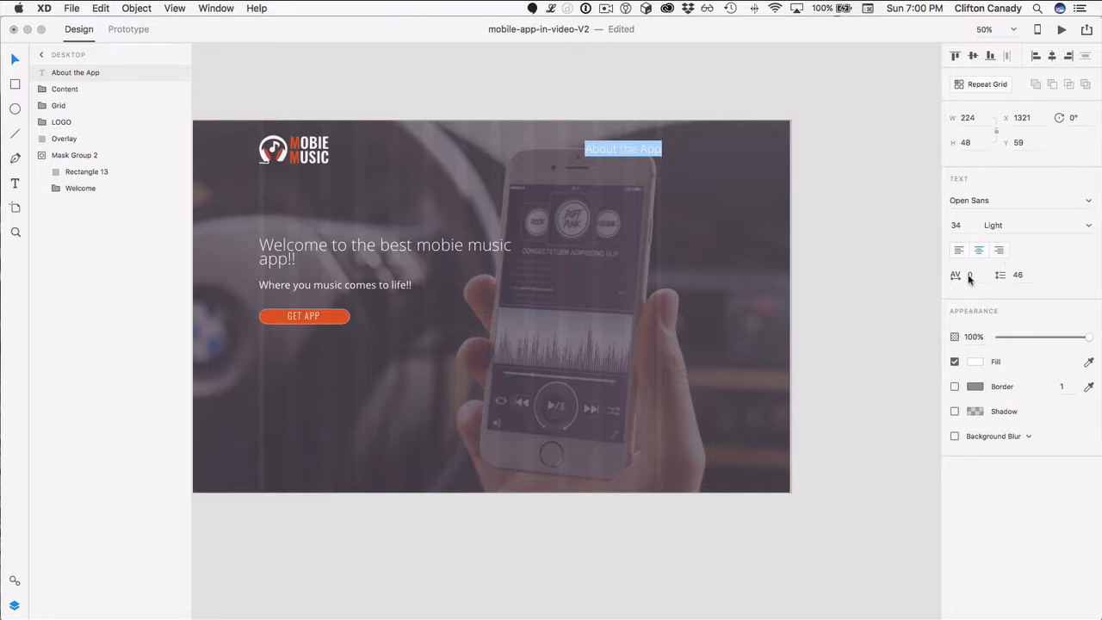
{"action": "left_click", "coordinate": [956, 225]}
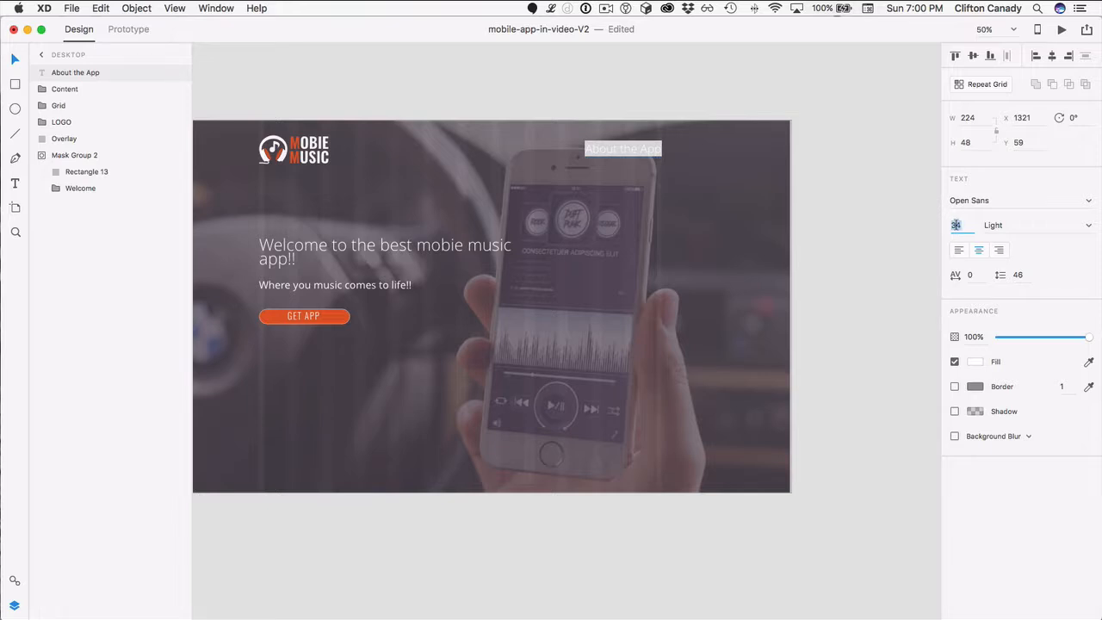
{"action": "type", "text": "20"}
{"action": "key", "text": "Return"}
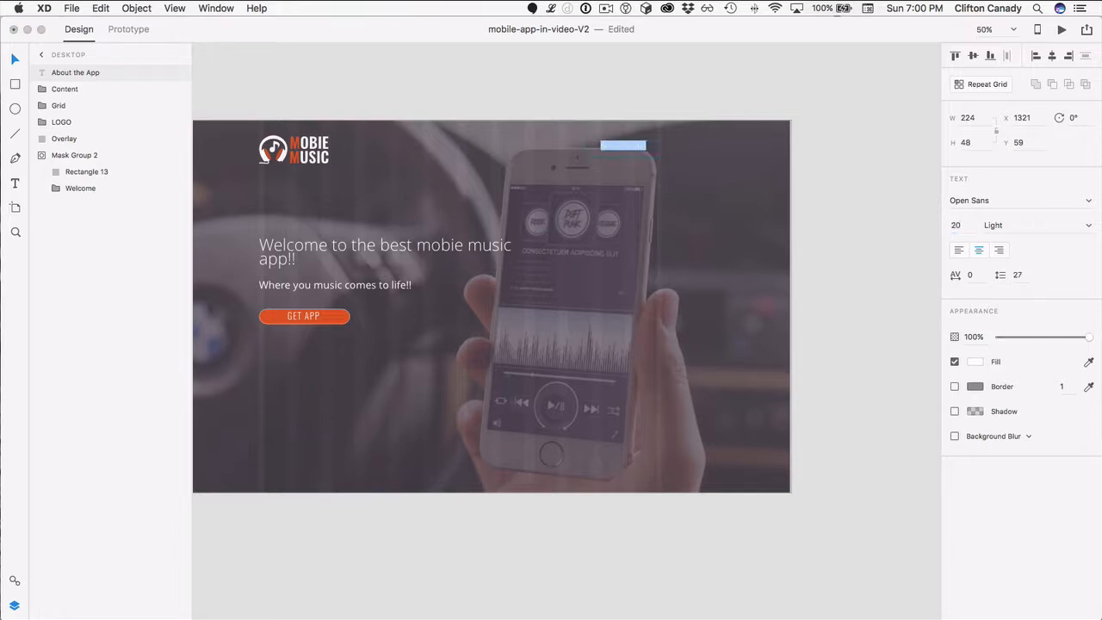
{"action": "key", "text": "Escape"}
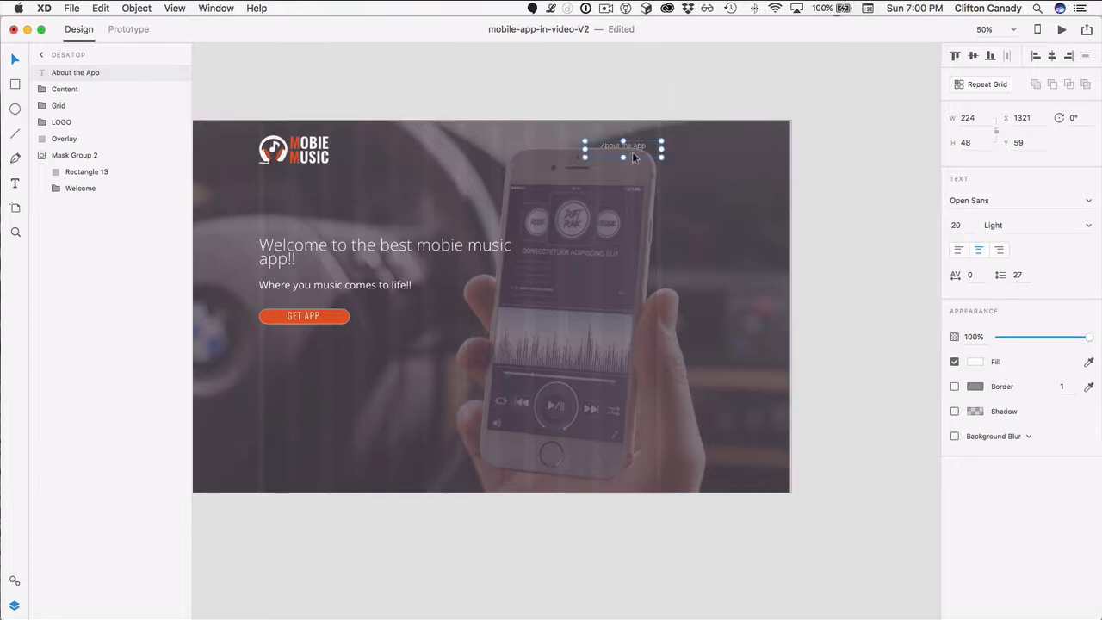
Shrink the "About the App" text box to about 134 × 28 and move it to about X 1068, Y 69
{"action": "mouse_move", "coordinate": [622, 158]}
{"action": "left_mouse_down"}
{"action": "mouse_move", "coordinate": [622, 148]}
{"action": "mouse_move", "coordinate": [596, 148]}
{"action": "mouse_move", "coordinate": [613, 150]}
{"action": "left_mouse_up"}
{"action": "left_click_drag", "start_coordinate": [638, 140], "coordinate": [516, 149]}
{"action": "left_click", "coordinate": [563, 96]}
{"action": "left_click", "coordinate": [634, 147]}
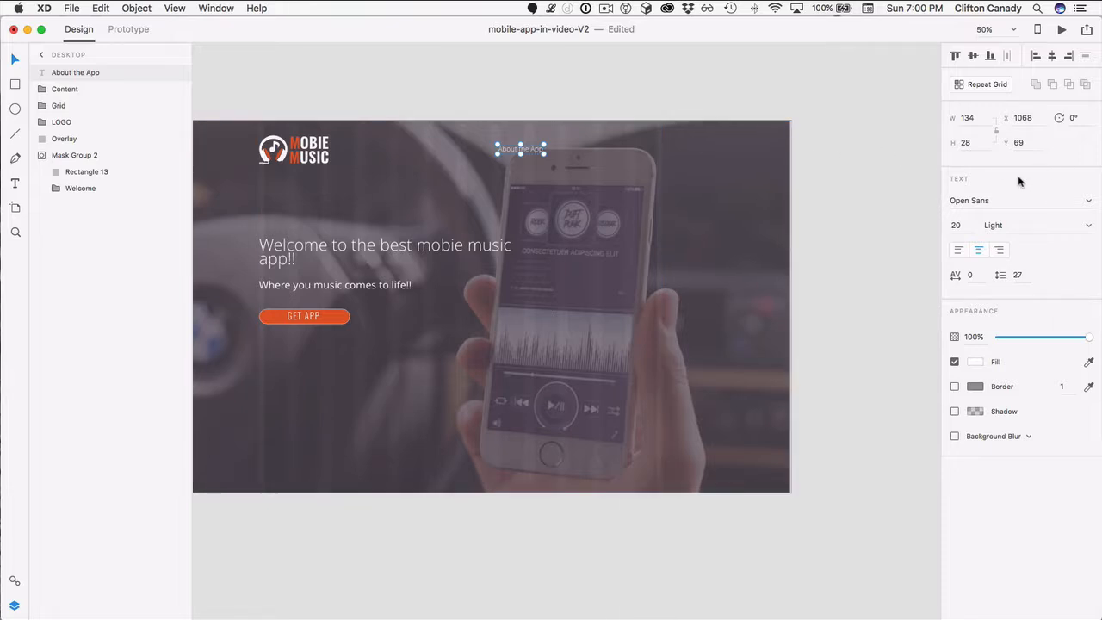
Repeat the header's "About the App" text horizontally into a five-item grid and move it to about X 797, Y 69
{"action": "left_click", "coordinate": [957, 85]}
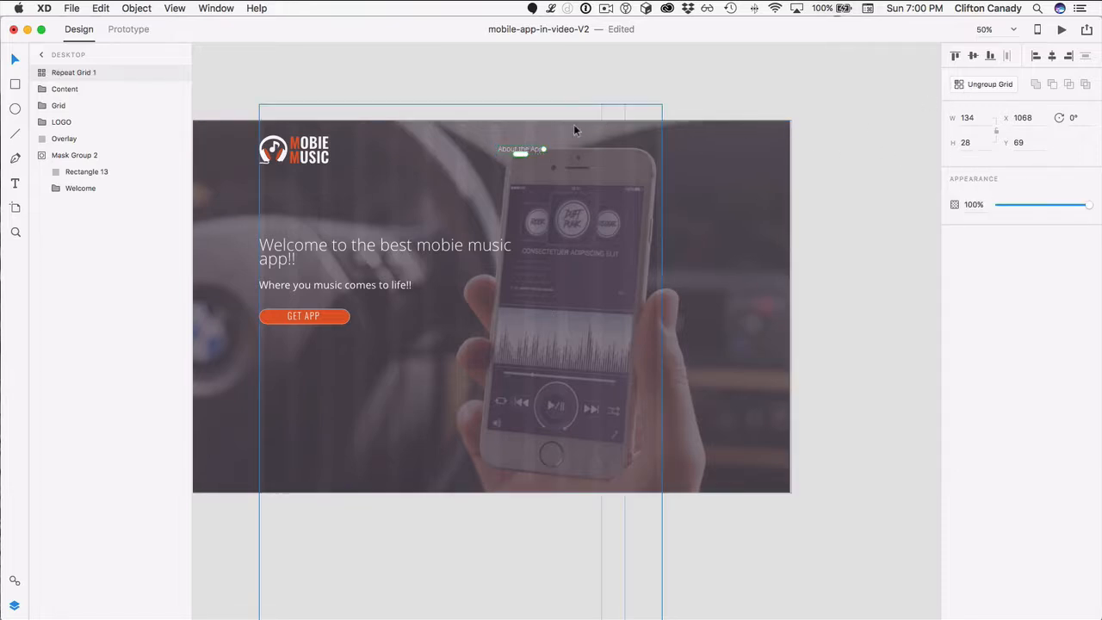
{"action": "left_click_drag", "start_coordinate": [539, 152], "coordinate": [759, 165]}
{"action": "left_click", "coordinate": [729, 185]}
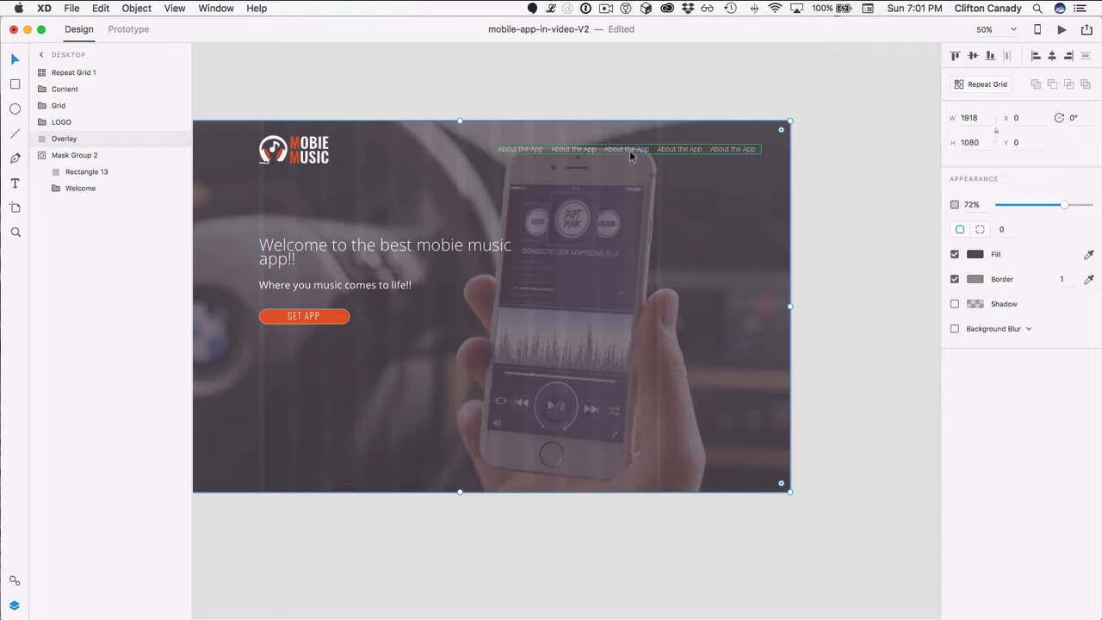
{"action": "left_click_drag", "start_coordinate": [629, 152], "coordinate": [536, 152]}
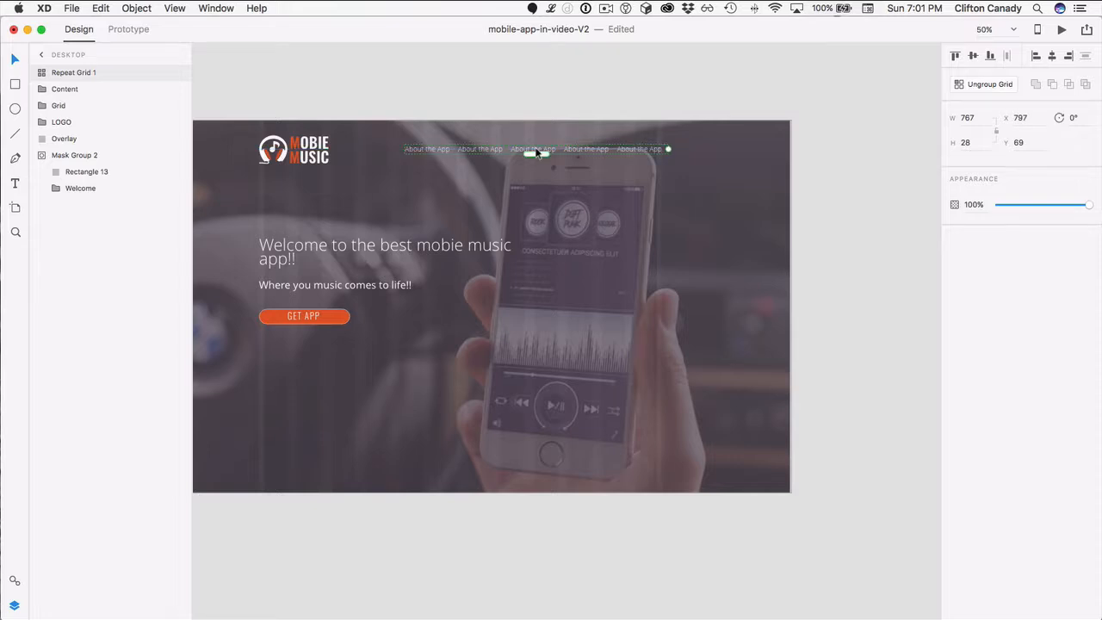
Ungroup the repeat grid of "About the App" labels into separate text objects
{"action": "right_click", "coordinate": [593, 147]}
{"action": "left_click", "coordinate": [647, 275]}
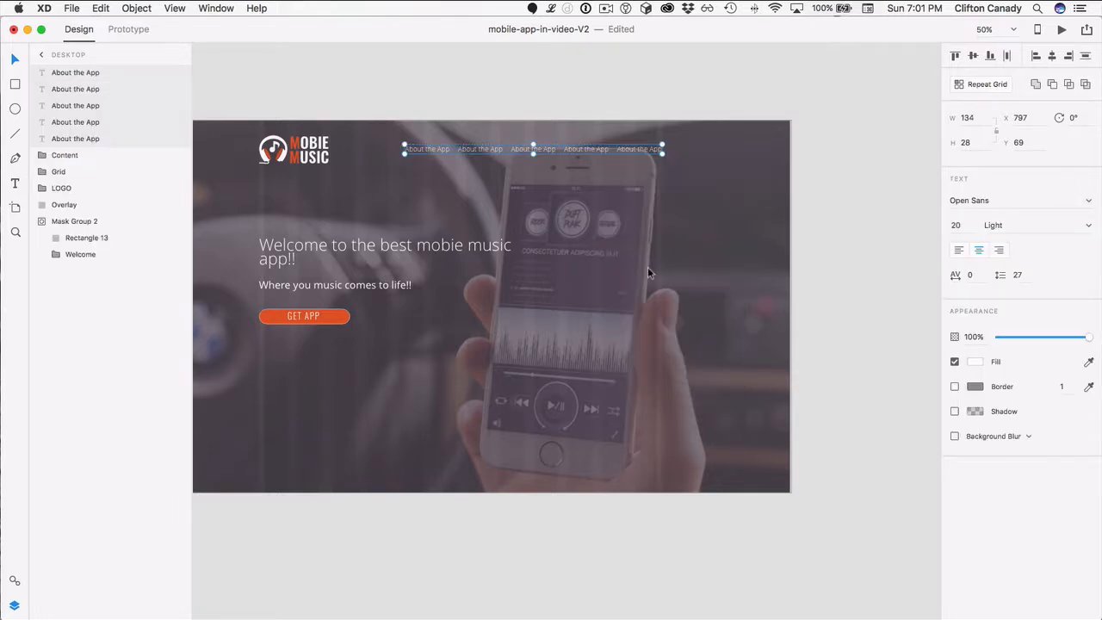
{"action": "left_click", "coordinate": [462, 73]}
{"action": "left_click", "coordinate": [524, 152]}
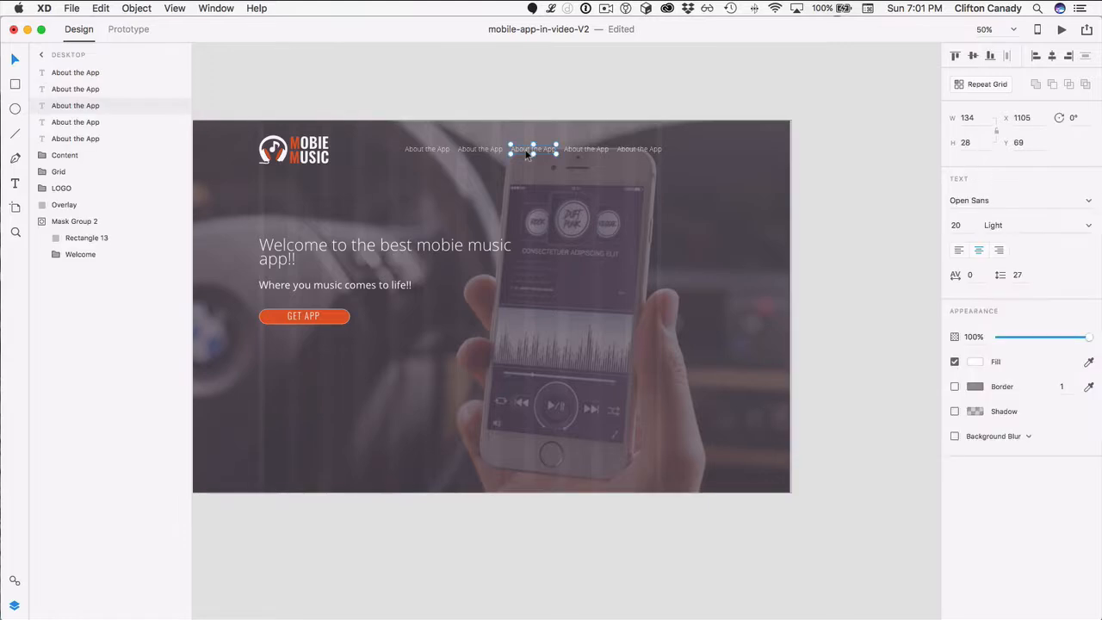
Change the four labels after "About the App" to "App Features", "Watch Video", "See Screens" and "Download App"
{"action": "double_click", "coordinate": [423, 149]}
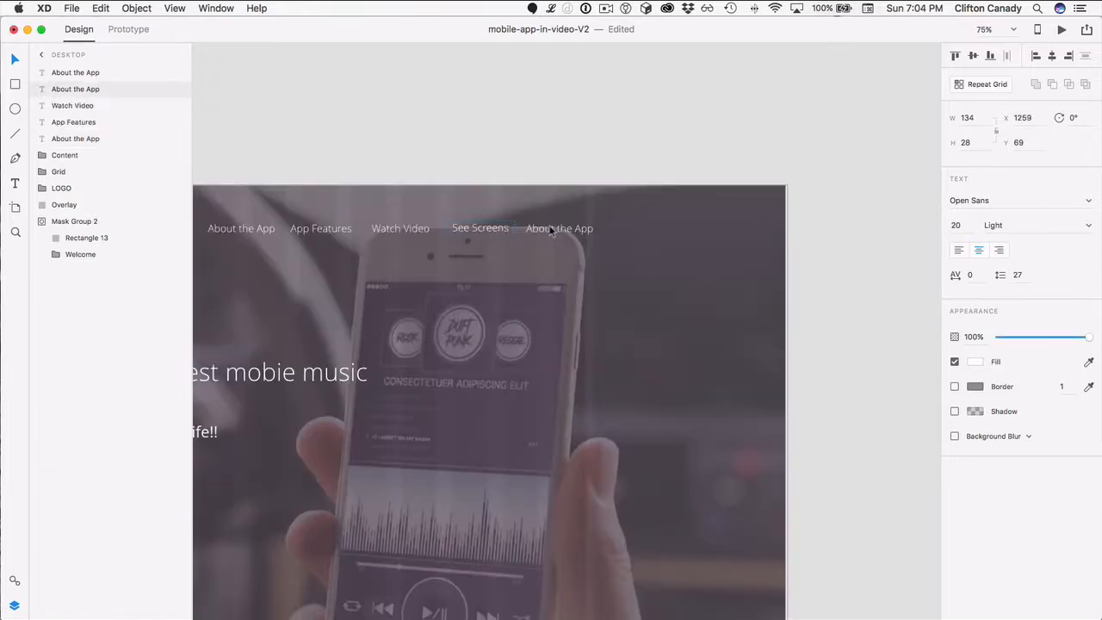
{"action": "key", "text": "Escape"}
{"action": "double_click", "coordinate": [551, 225]}
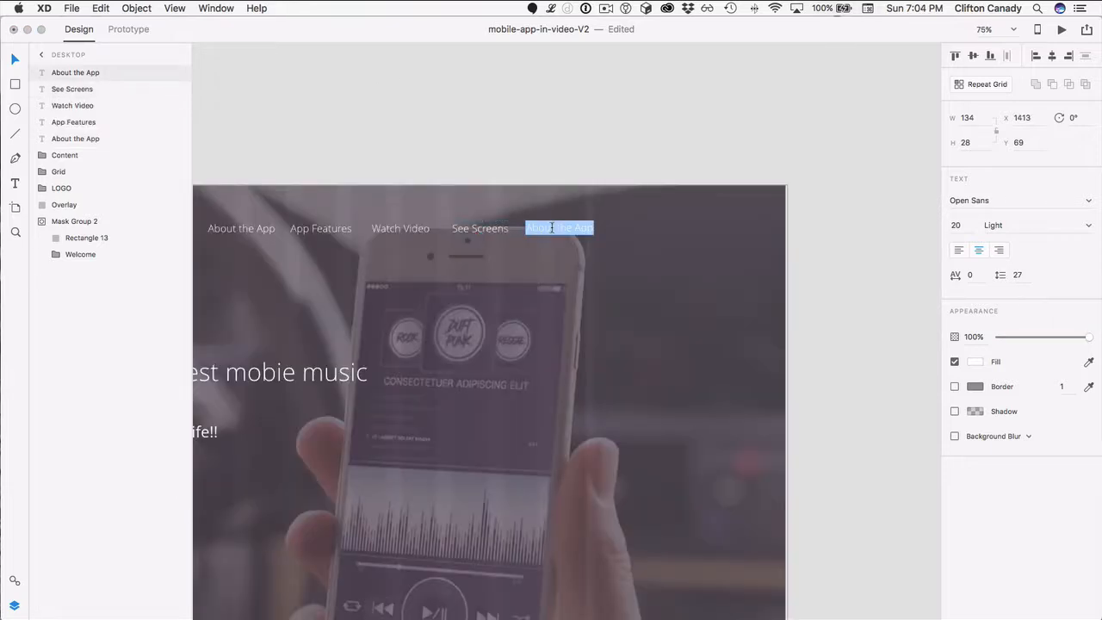
{"action": "type", "text": "Downlo"}
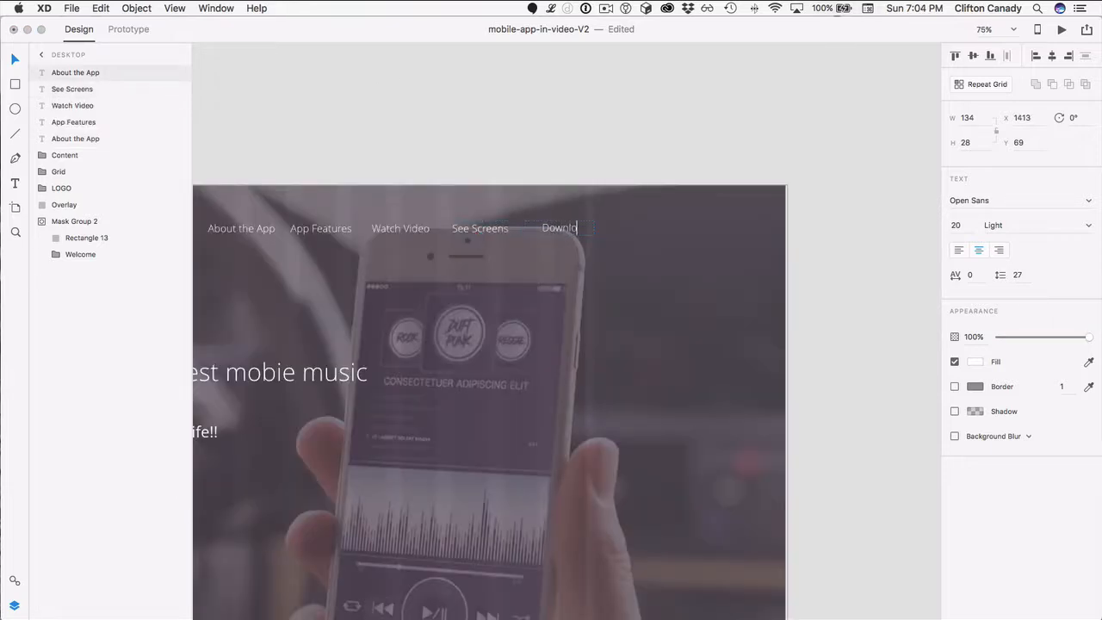
{"action": "type", "text": "ad App"}
{"action": "key", "text": "Escape"}
Shift the four navigation labels before "Download App" toward it so all five sit close together with even gaps
{"action": "left_click", "coordinate": [480, 229]}
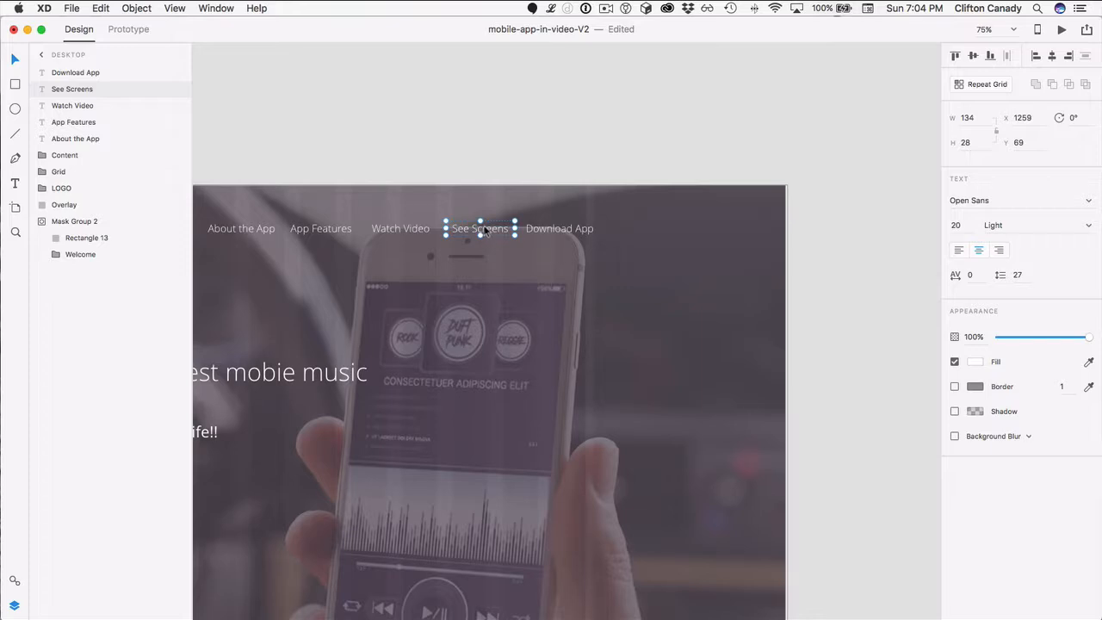
{"action": "left_click_drag", "start_coordinate": [485, 230], "coordinate": [433, 233]}
{"action": "left_click", "coordinate": [404, 230]}
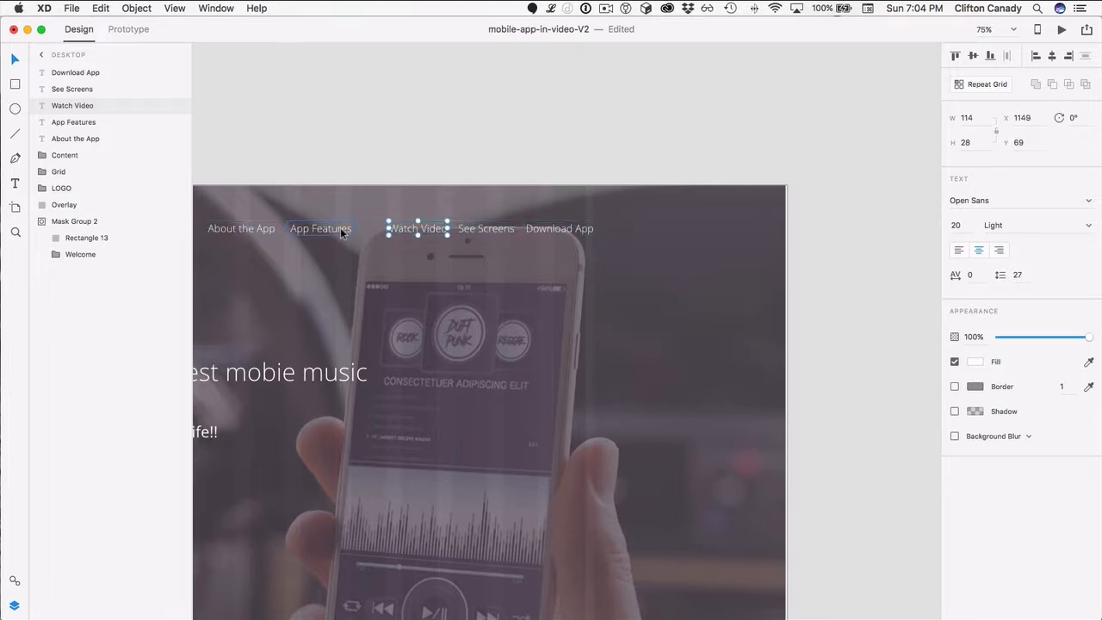
{"action": "left_click", "coordinate": [353, 228]}
{"action": "mouse_move", "coordinate": [355, 229]}
{"action": "left_mouse_down"}
{"action": "mouse_move", "coordinate": [332, 231]}
{"action": "mouse_move", "coordinate": [363, 229]}
{"action": "left_mouse_up"}
{"action": "left_click", "coordinate": [265, 231]}
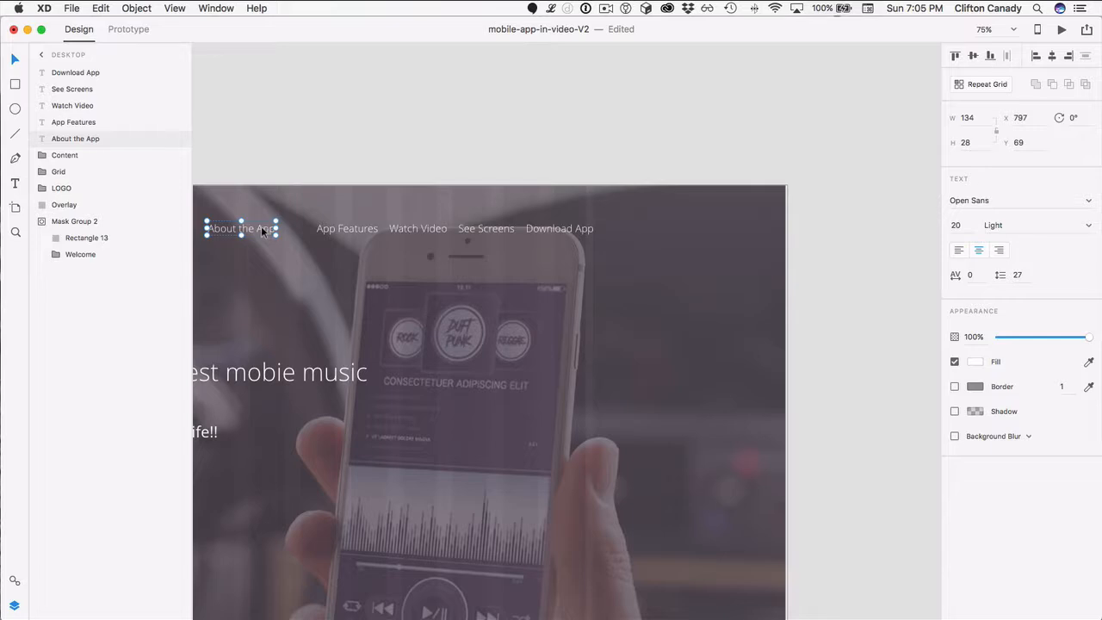
{"action": "left_click_drag", "start_coordinate": [261, 228], "coordinate": [290, 229]}
{"action": "left_click", "coordinate": [427, 126]}
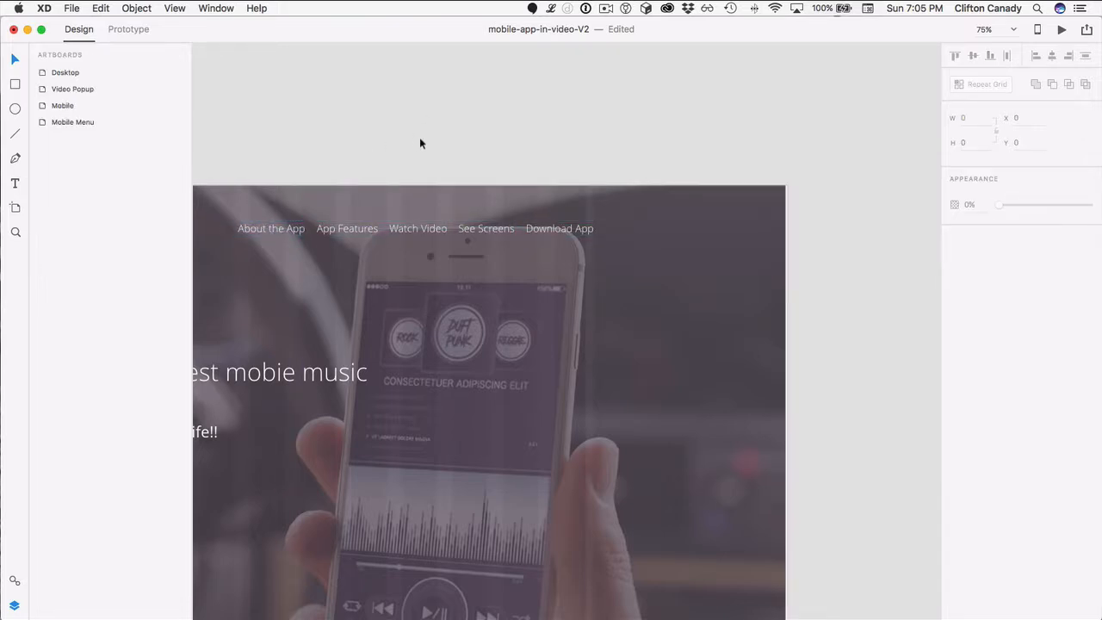
Move the Desktop artboard's welcome Content group slightly lower, keeping its text and button aligned with the logo
{"action": "key", "text": "super+0"}
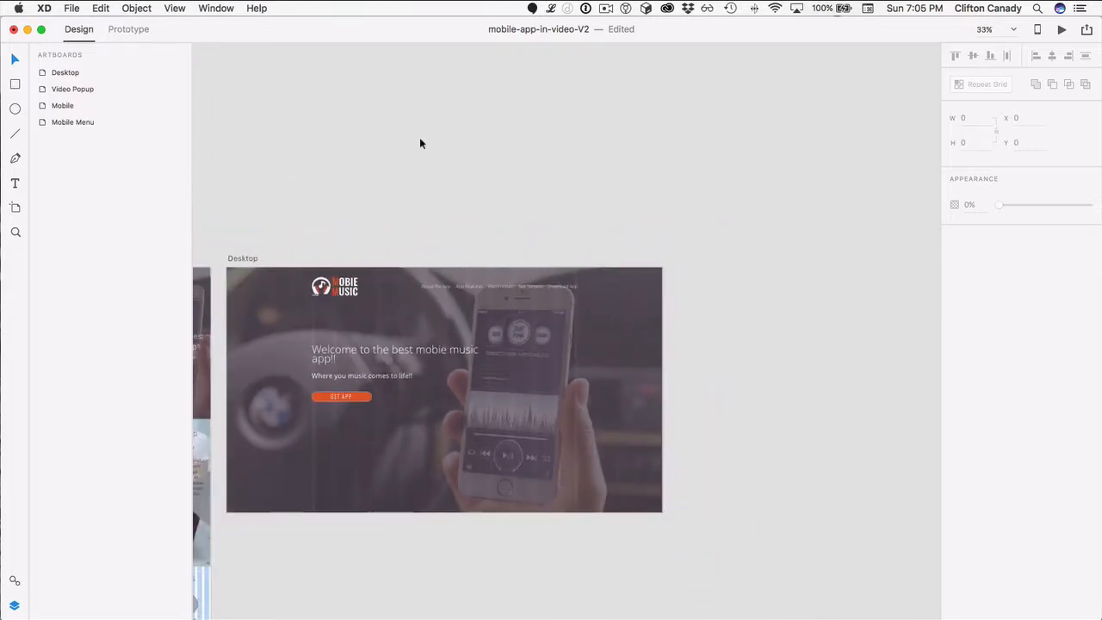
{"action": "scroll", "coordinate": [420, 138], "scroll_direction": "down", "scroll_amount": 2}
{"action": "scroll", "coordinate": [420, 138], "scroll_direction": "left", "scroll_amount": 1}
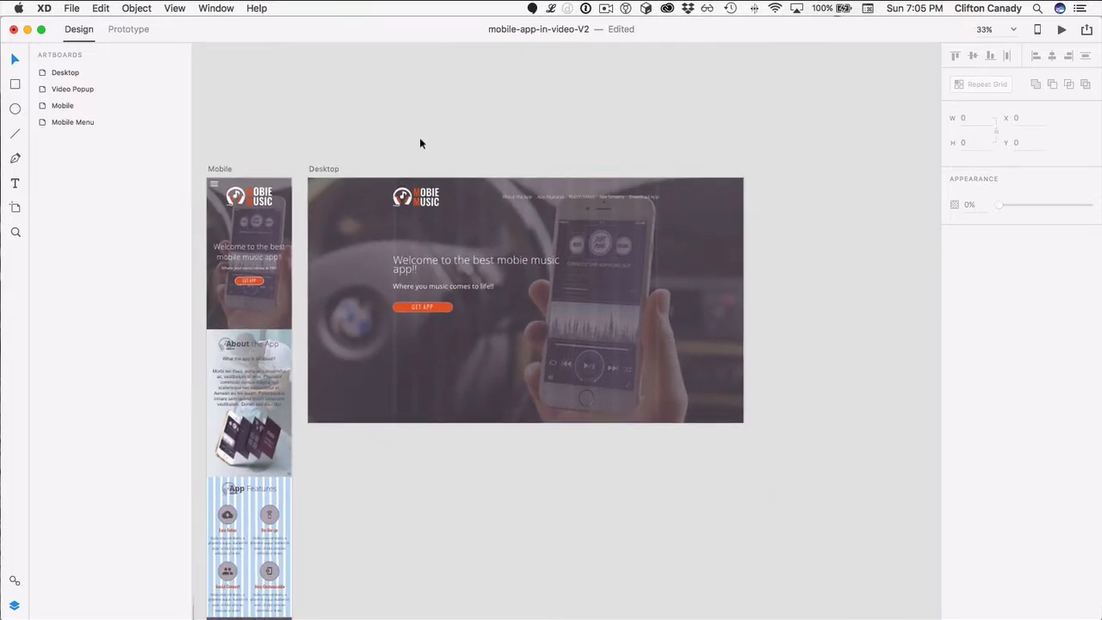
{"action": "left_click", "coordinate": [413, 269]}
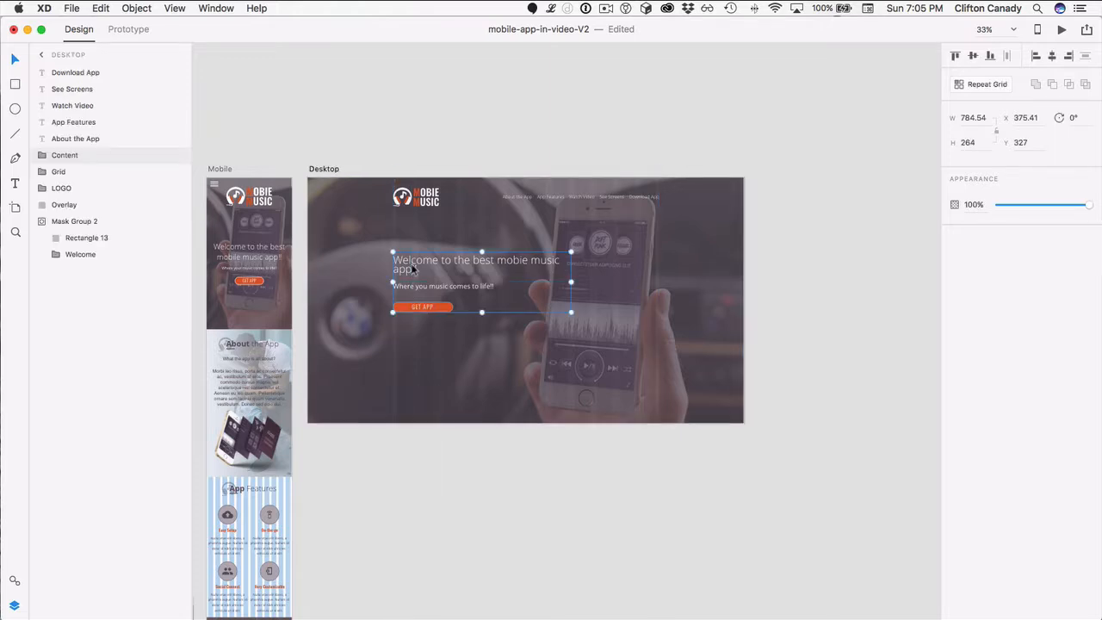
{"action": "left_click_drag", "start_coordinate": [412, 269], "coordinate": [414, 286]}
{"action": "left_click", "coordinate": [393, 145]}
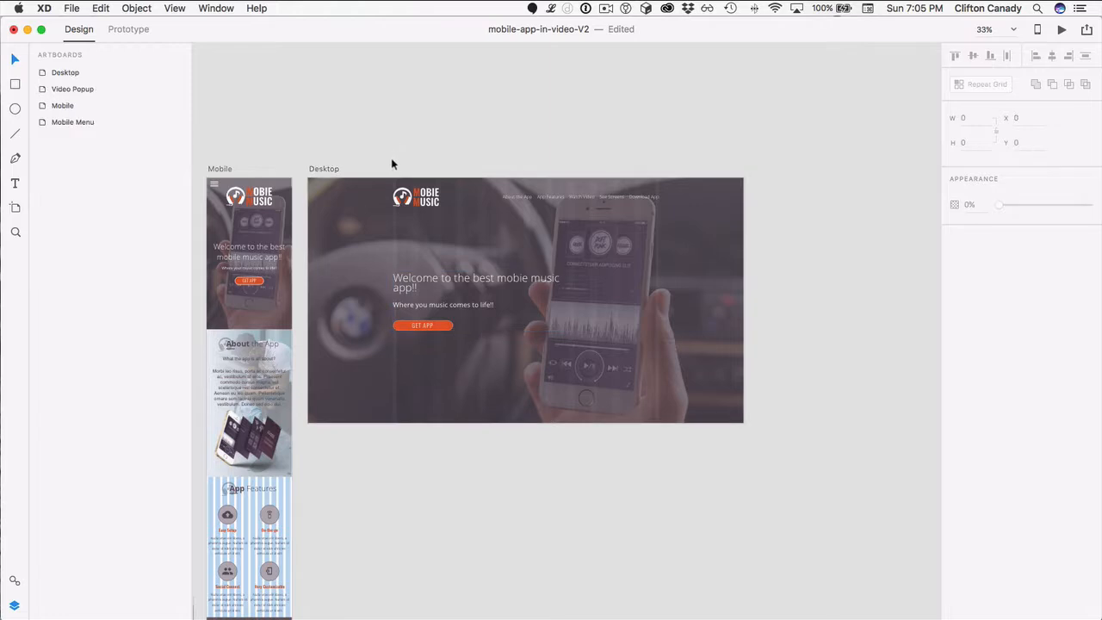
Extend the Desktop artboard downward to a height of about 4342
{"action": "scroll", "coordinate": [433, 463], "scroll_direction": "down", "scroll_amount": 1}
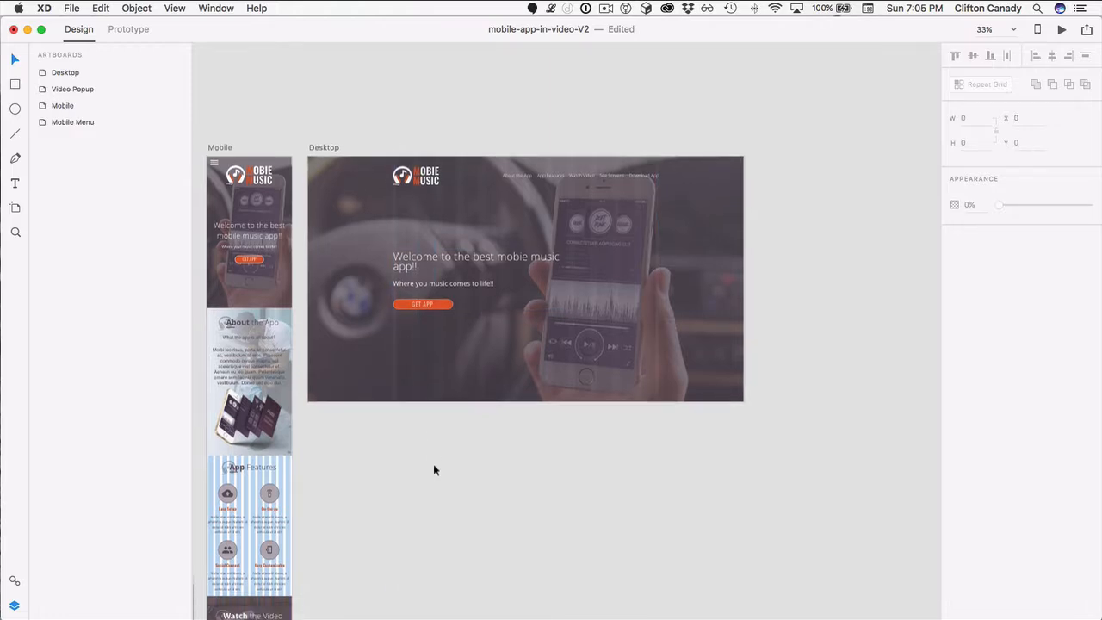
{"action": "left_click", "coordinate": [322, 148]}
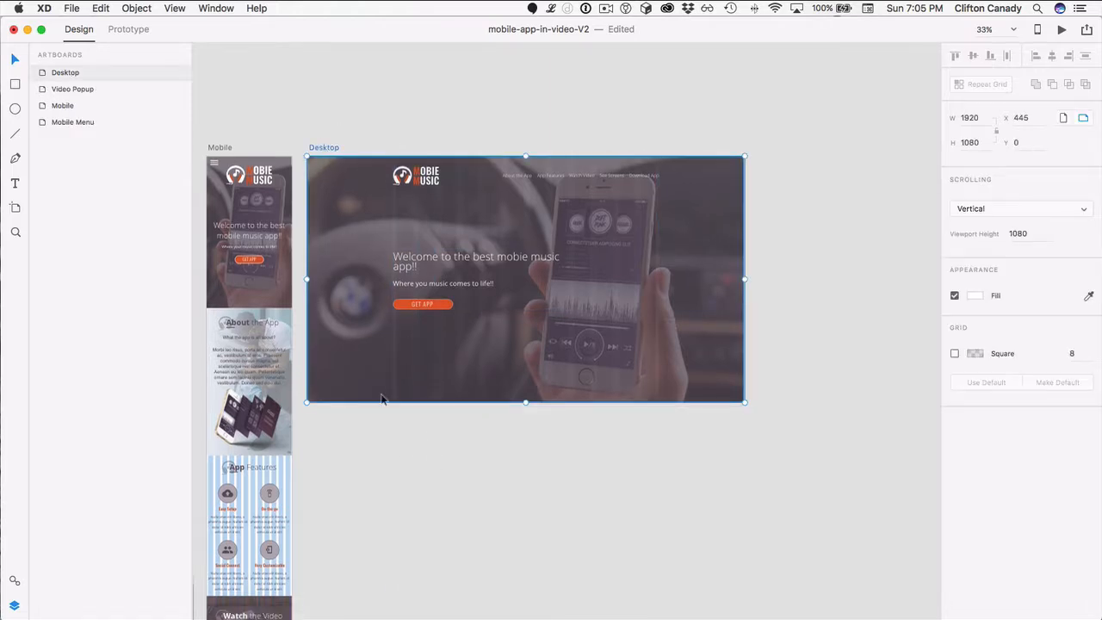
{"action": "left_click_drag", "start_coordinate": [526, 402], "coordinate": [546, 571]}
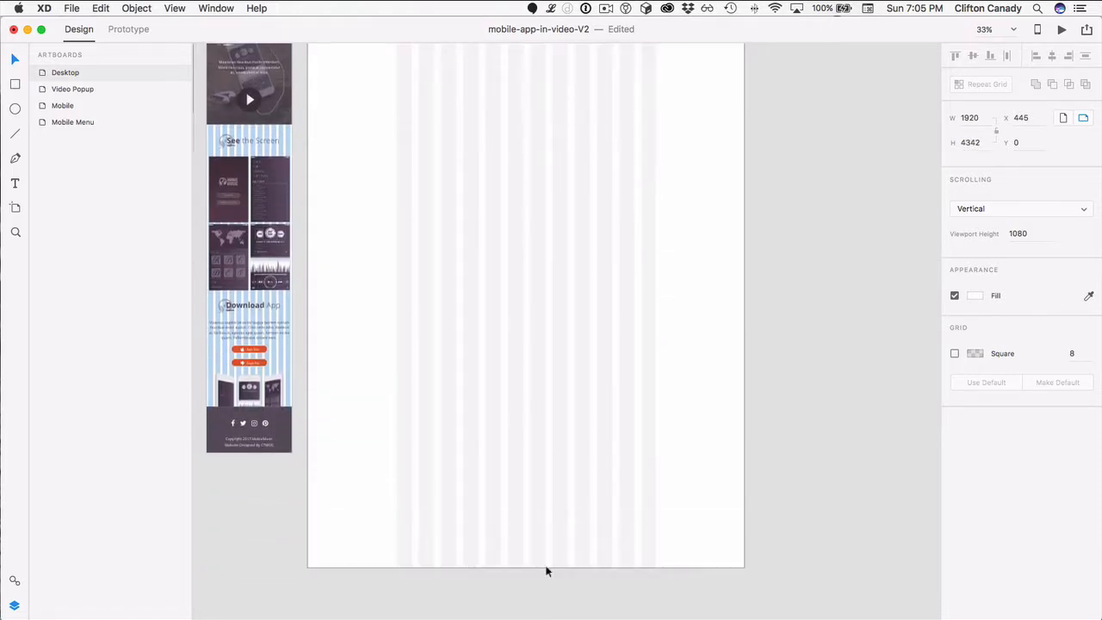
{"action": "left_click", "coordinate": [238, 555]}
Unlock the "About the app" group on the Mobile artboard and copy it onto the Desktop artboard
{"action": "scroll", "coordinate": [387, 401], "scroll_direction": "up", "scroll_amount": 10}
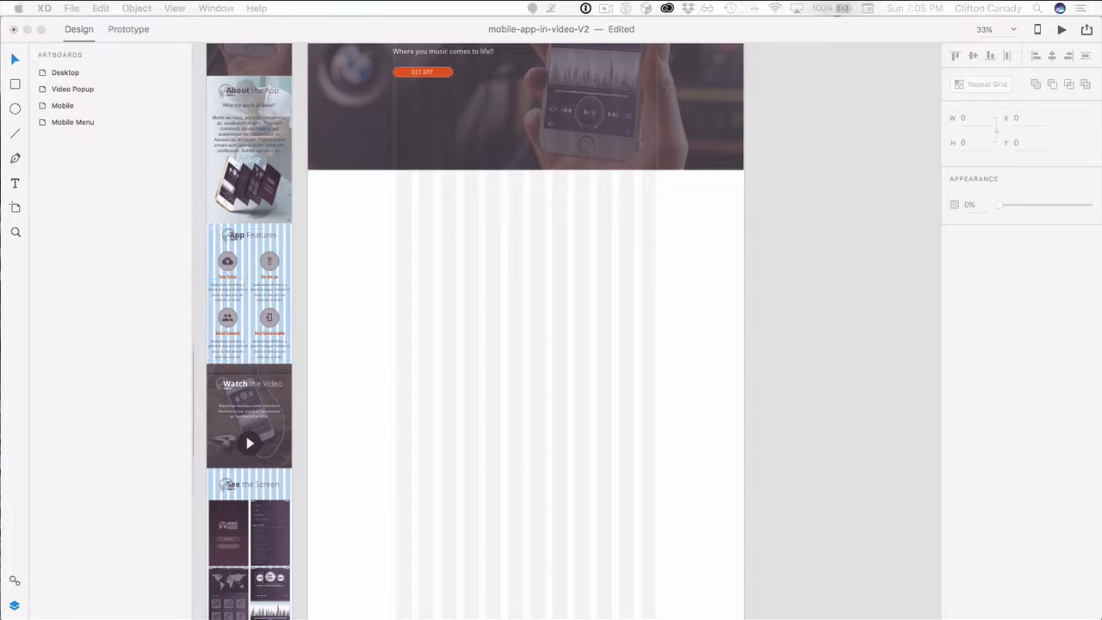
{"action": "left_click", "coordinate": [188, 127]}
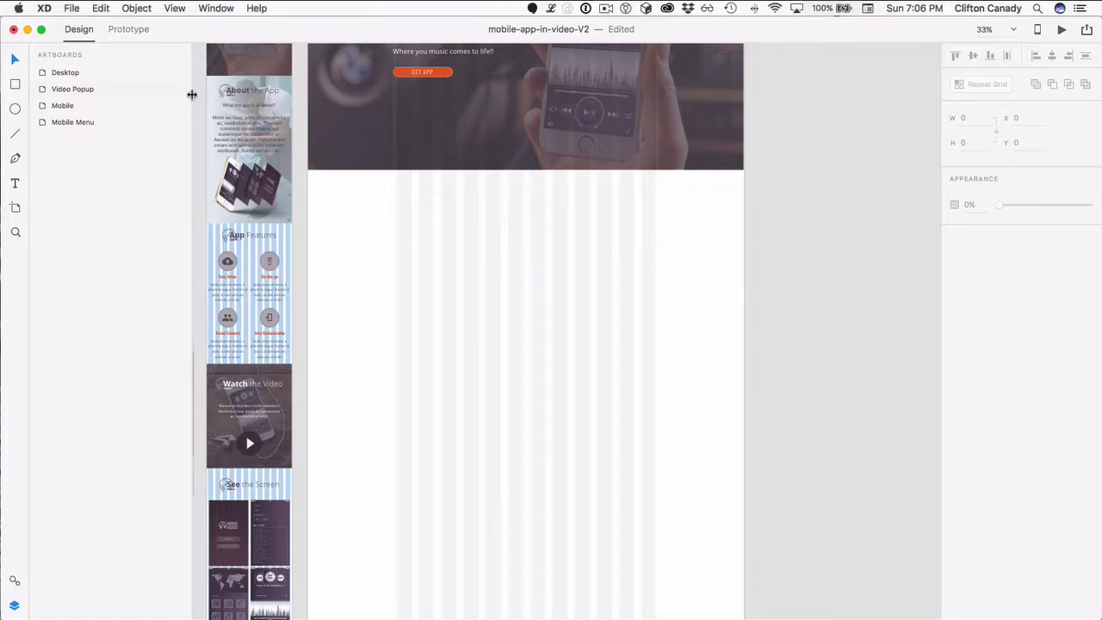
{"action": "left_click", "coordinate": [199, 88]}
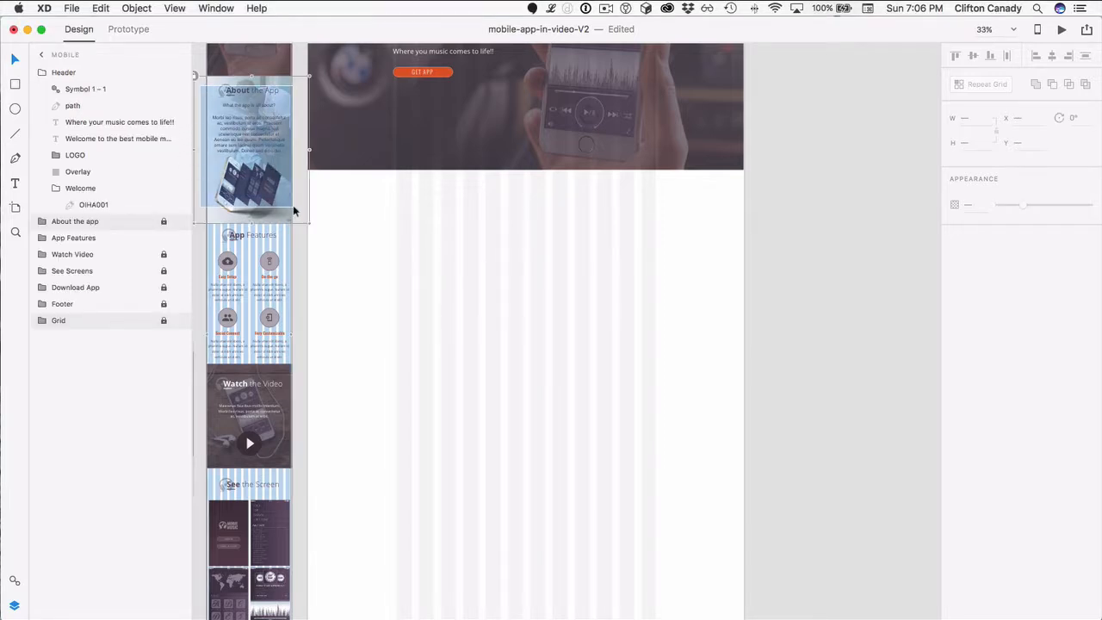
{"action": "left_click", "coordinate": [164, 222]}
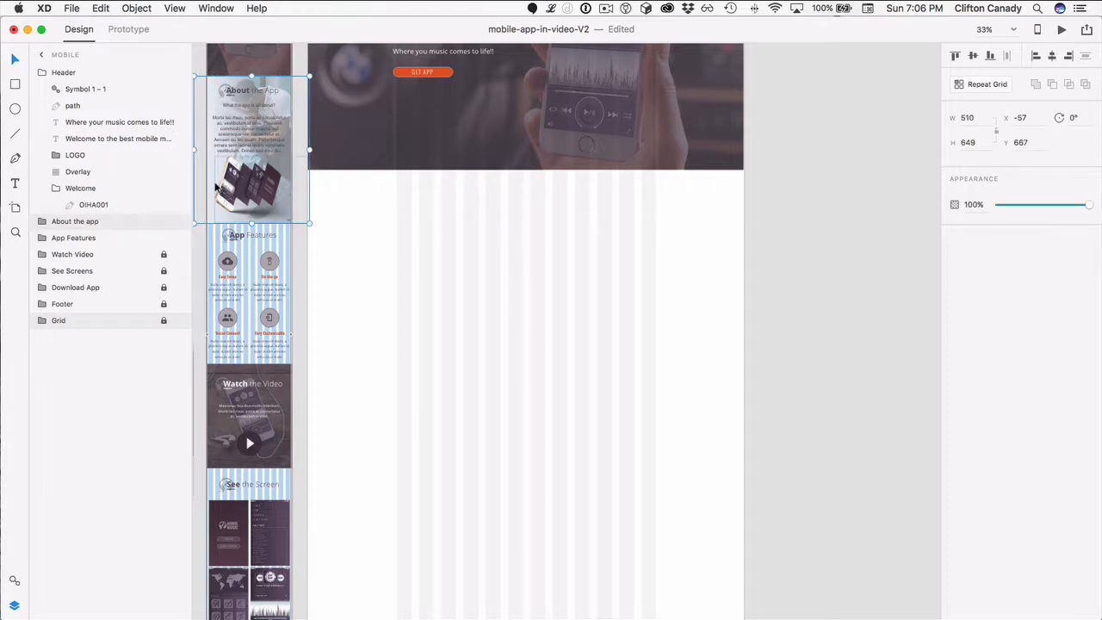
{"action": "left_click", "coordinate": [355, 283]}
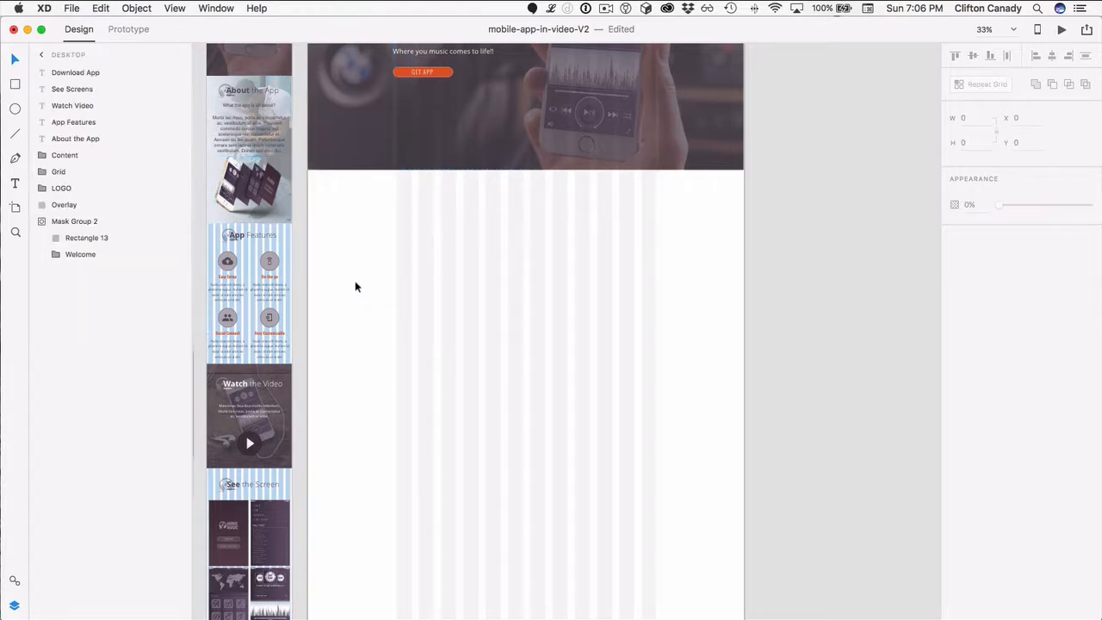
{"action": "left_click", "coordinate": [348, 272]}
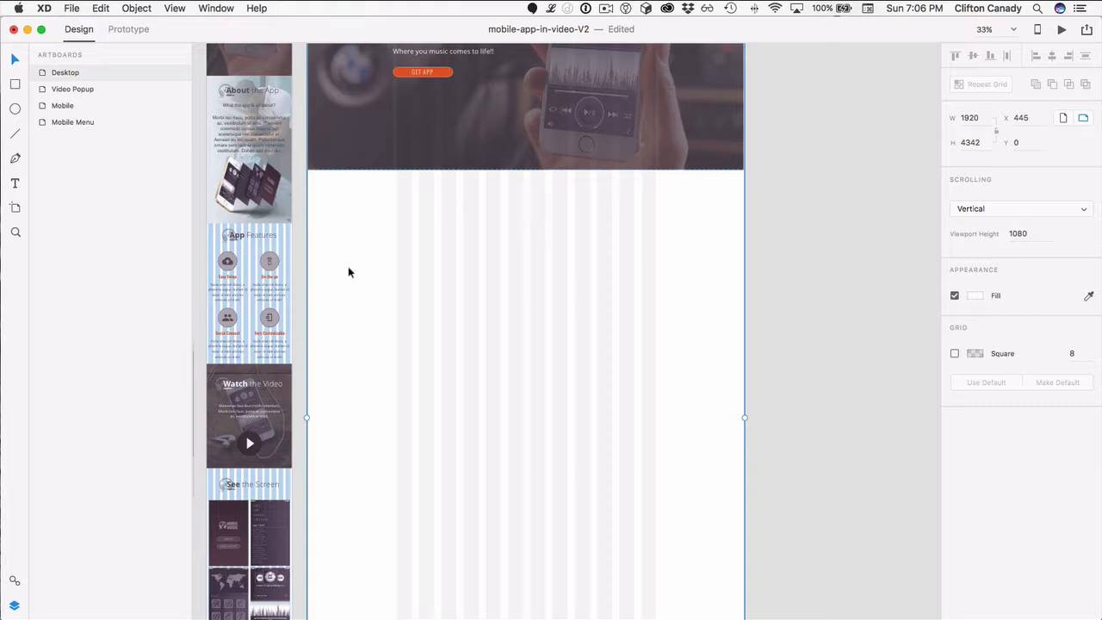
{"action": "key", "text": "super+v"}
Place the pasted "About the app" group directly below the Desktop header at X -51, Y 1080, and ungroup it
{"action": "left_click_drag", "start_coordinate": [327, 143], "coordinate": [327, 222]}
{"action": "right_click", "coordinate": [327, 222]}
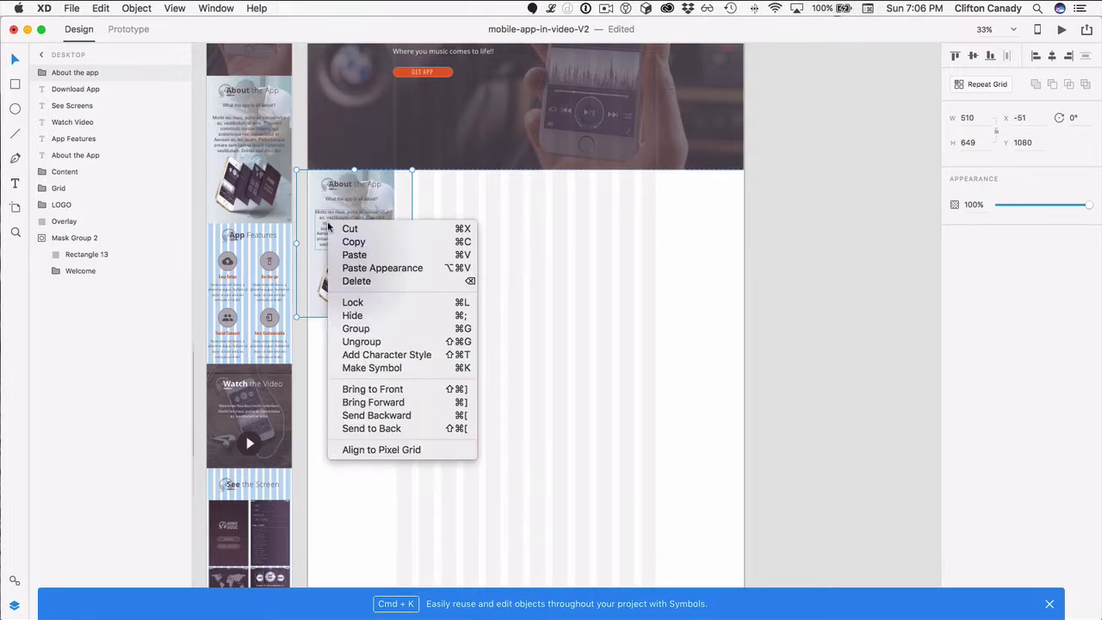
{"action": "left_click", "coordinate": [366, 343]}
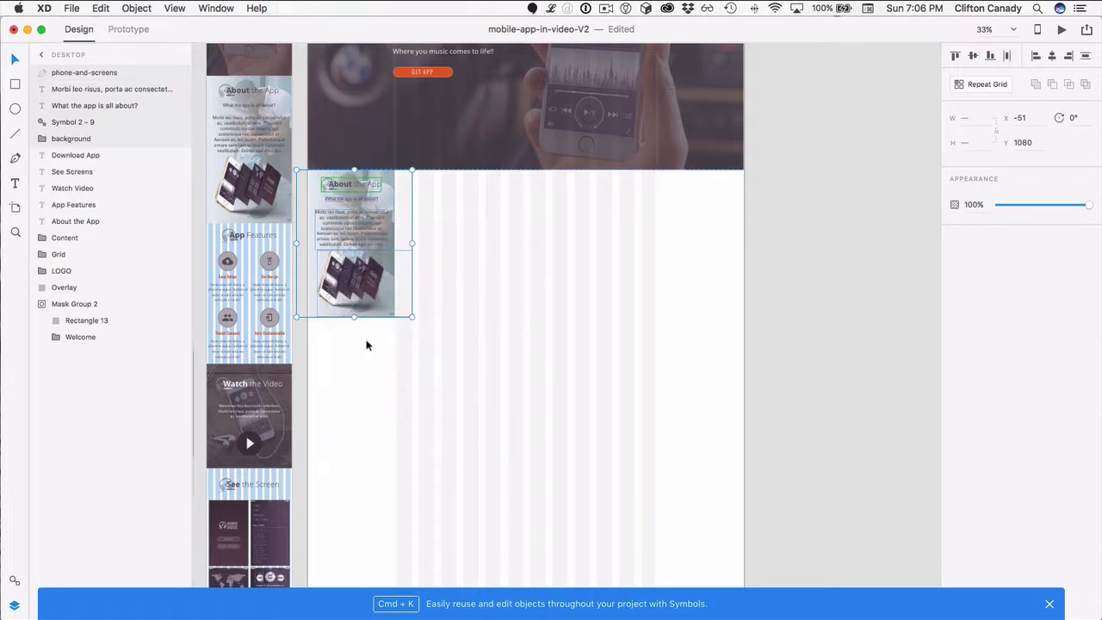
{"action": "left_click", "coordinate": [95, 397]}
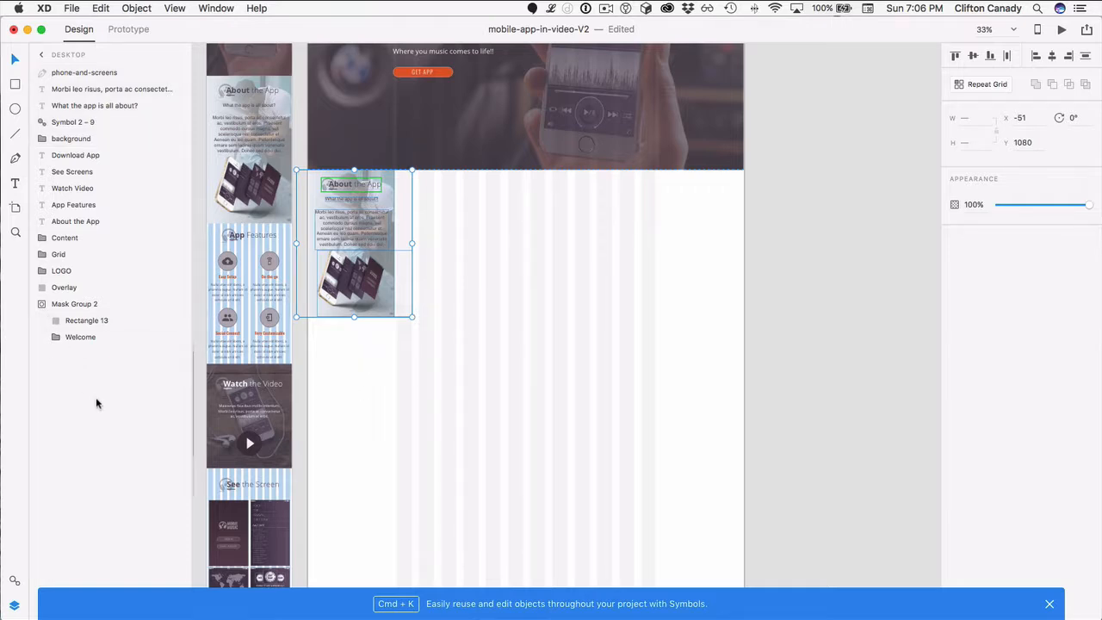
Group the Desktop header's navigation labels, Content, Grid, LOGO, Overlay and masked photo, and name the group "Header"
{"action": "scroll", "coordinate": [785, 152], "scroll_direction": "up", "scroll_amount": 5}
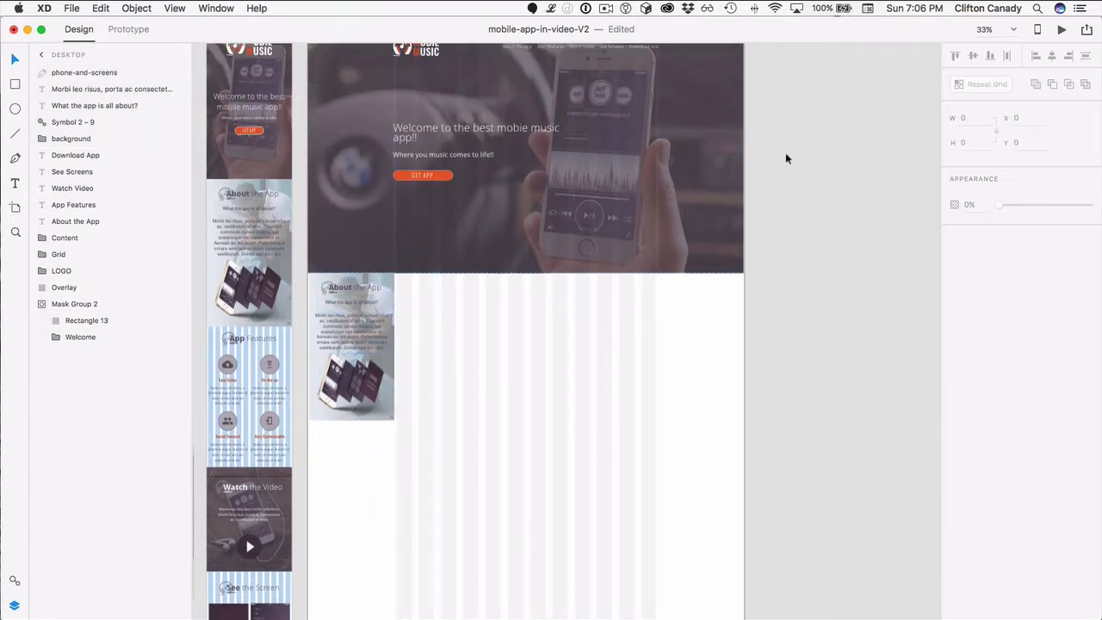
{"action": "left_click_drag", "start_coordinate": [817, 303], "coordinate": [303, 62]}
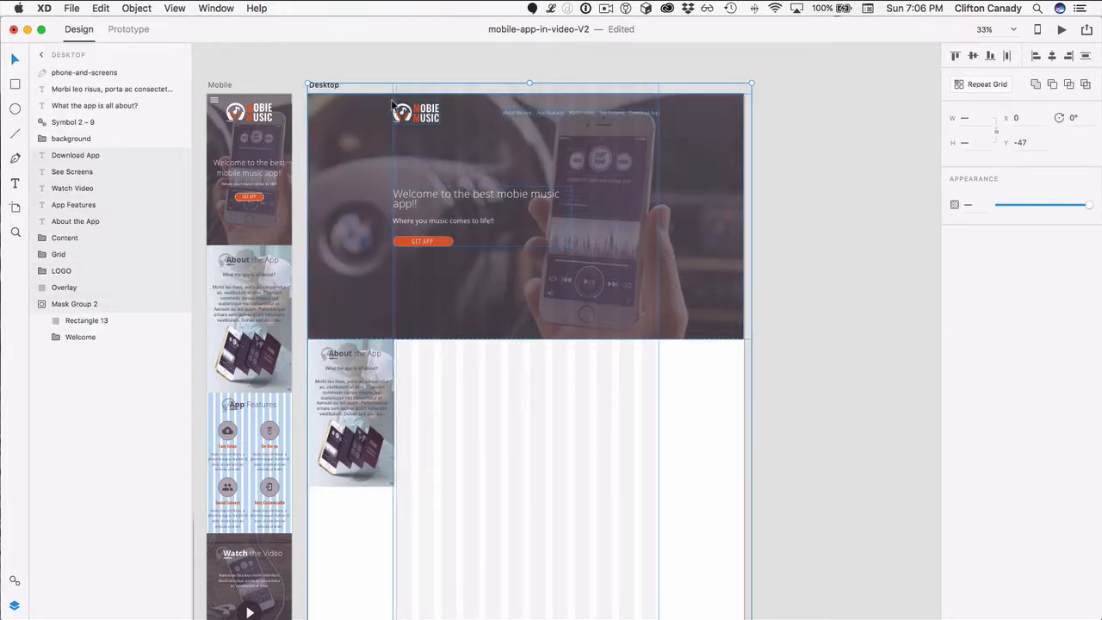
{"action": "right_click", "coordinate": [395, 100]}
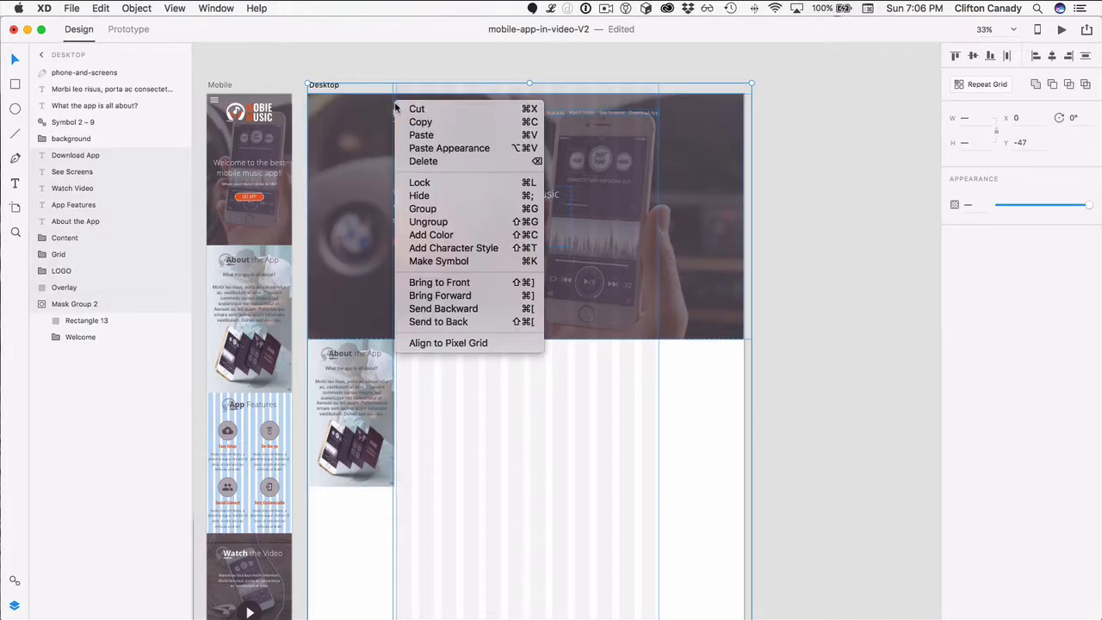
{"action": "left_click", "coordinate": [430, 208]}
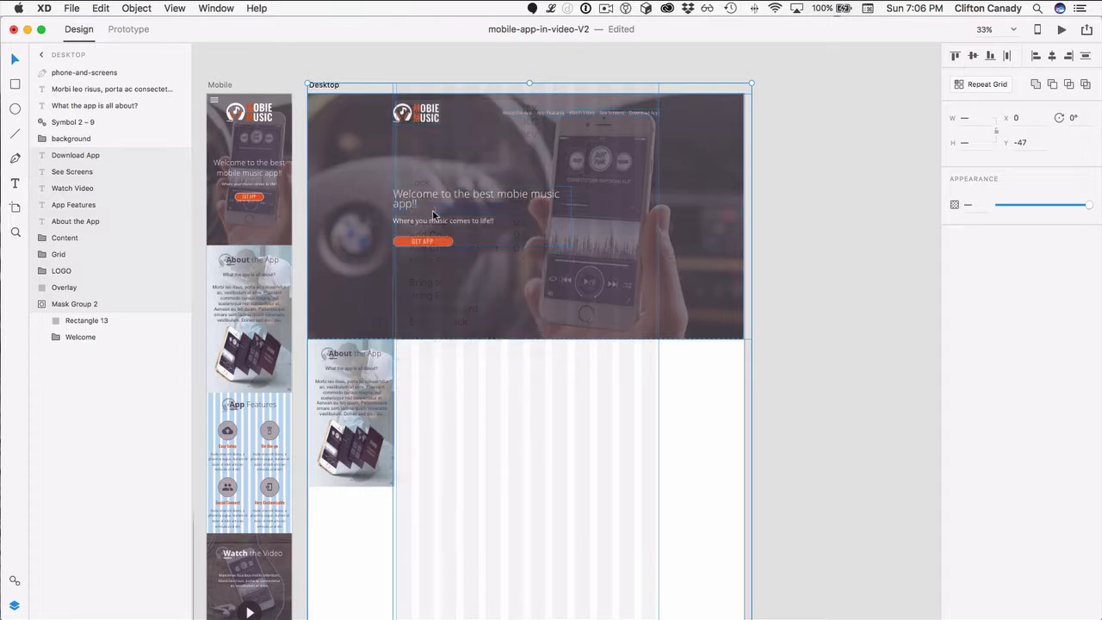
{"action": "double_click", "coordinate": [65, 155]}
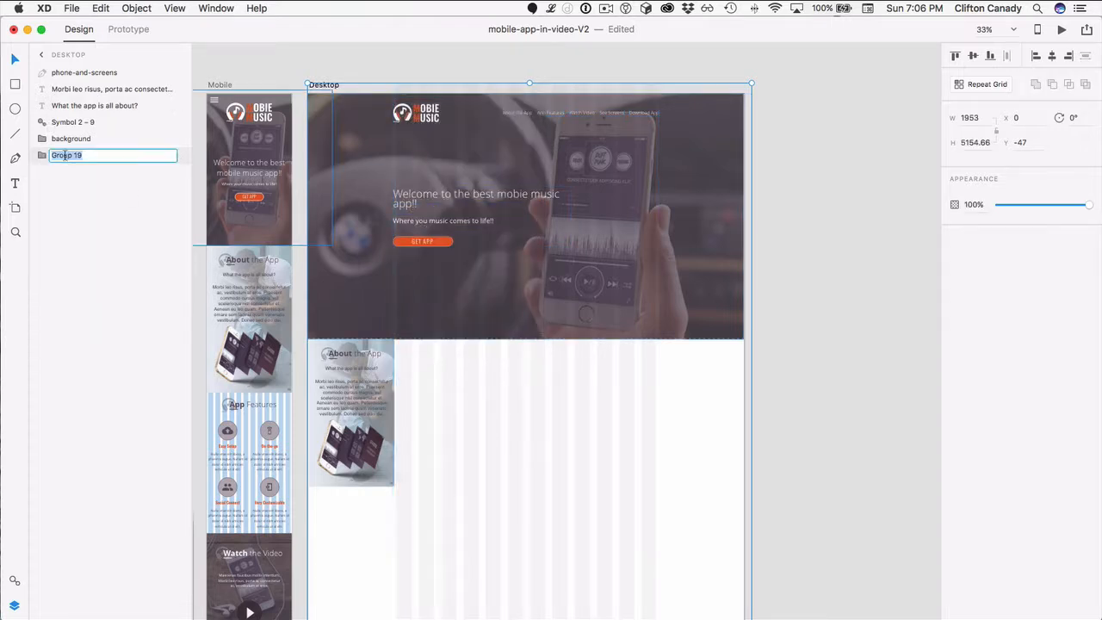
{"action": "type", "text": "Header"}
{"action": "key", "text": "Return"}
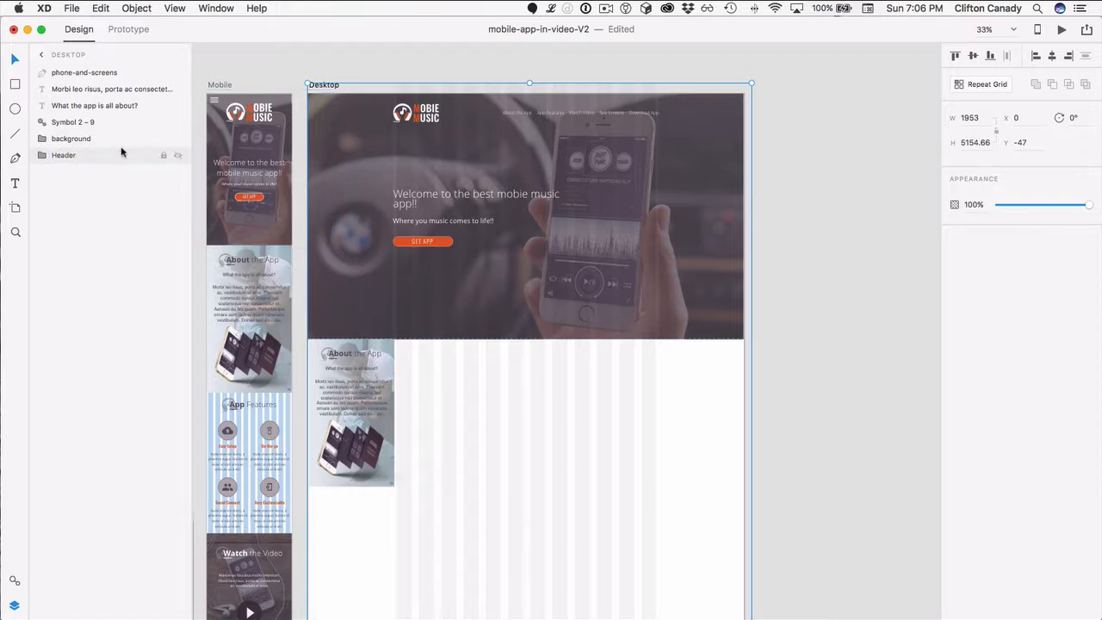
Stretch the About section's background to the artboard's right edge and enlarge the guy-looking-phone photo to about 754 wide at X 1166
{"action": "left_click", "coordinate": [385, 364]}
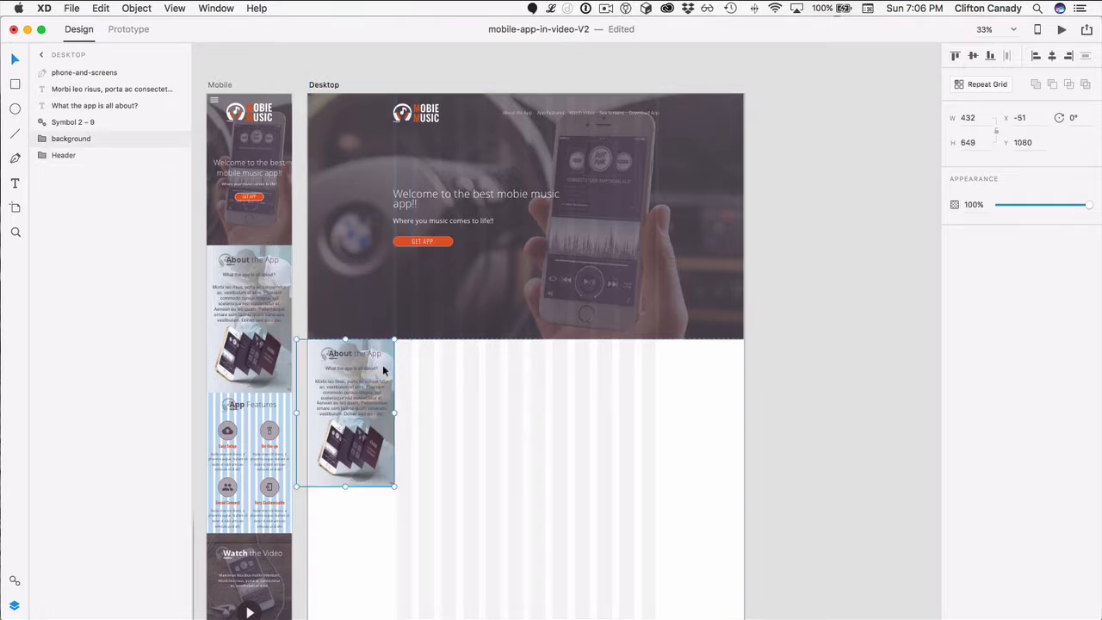
{"action": "left_click_drag", "start_coordinate": [396, 413], "coordinate": [745, 464]}
{"action": "double_click", "coordinate": [394, 470]}
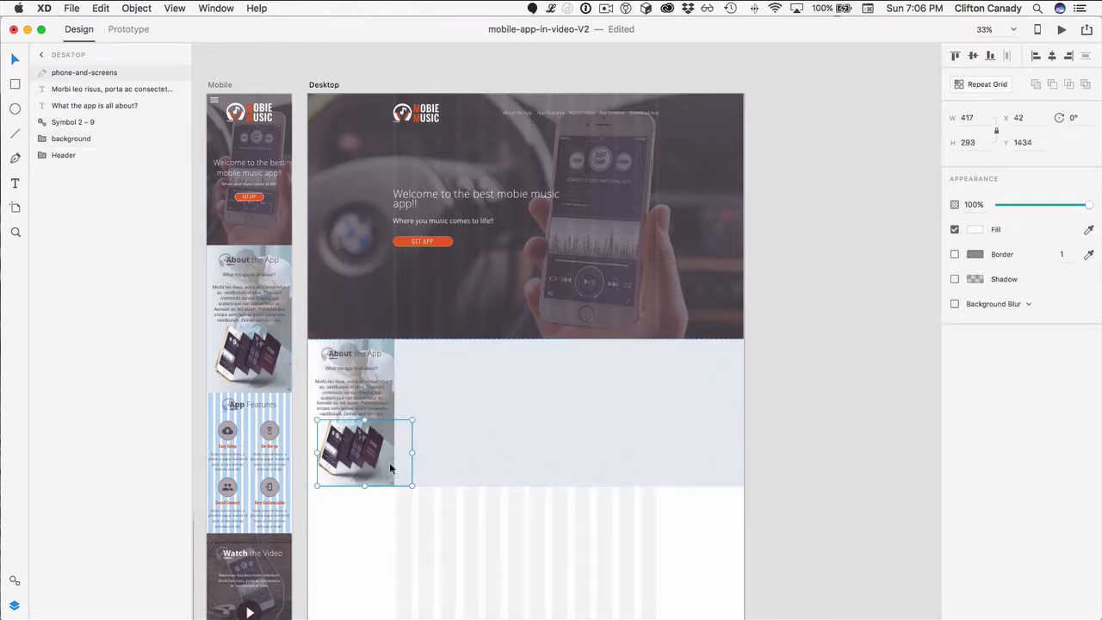
{"action": "left_click", "coordinate": [393, 360]}
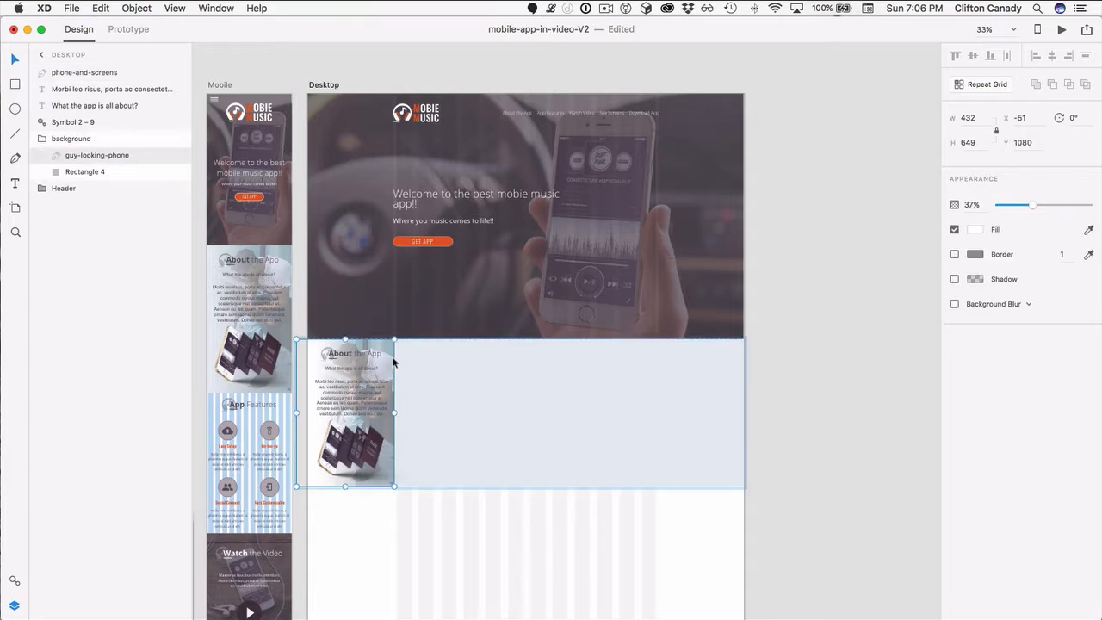
{"action": "left_click_drag", "start_coordinate": [394, 413], "coordinate": [714, 431]}
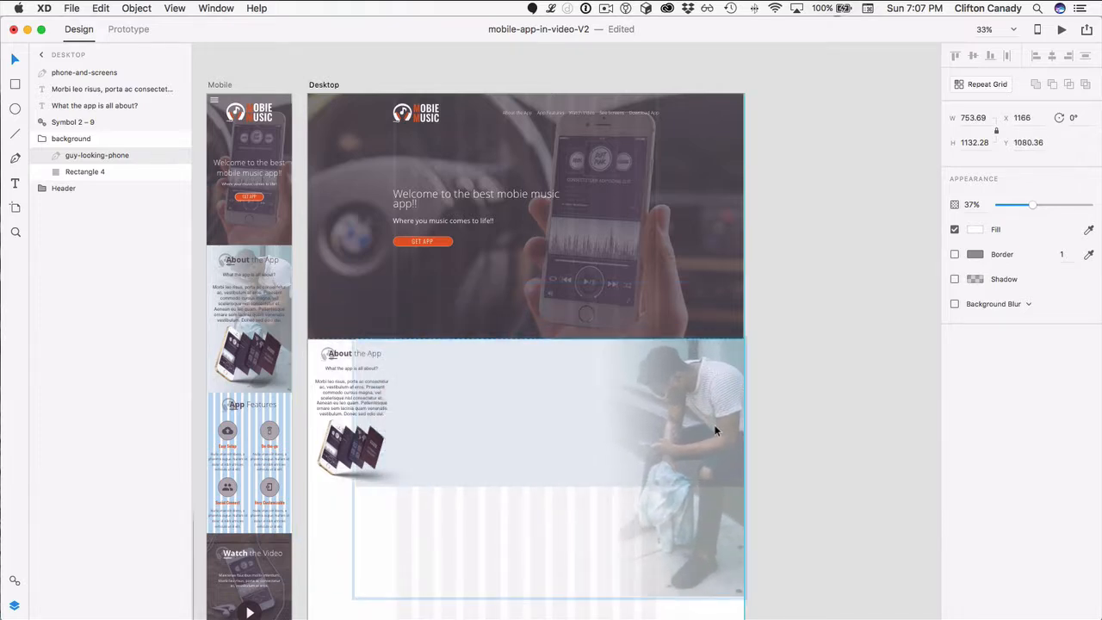
Extend the section's light background rectangle left and downward to about 1903 wide and 932 high, starting at X 17
{"action": "left_click", "coordinate": [508, 426]}
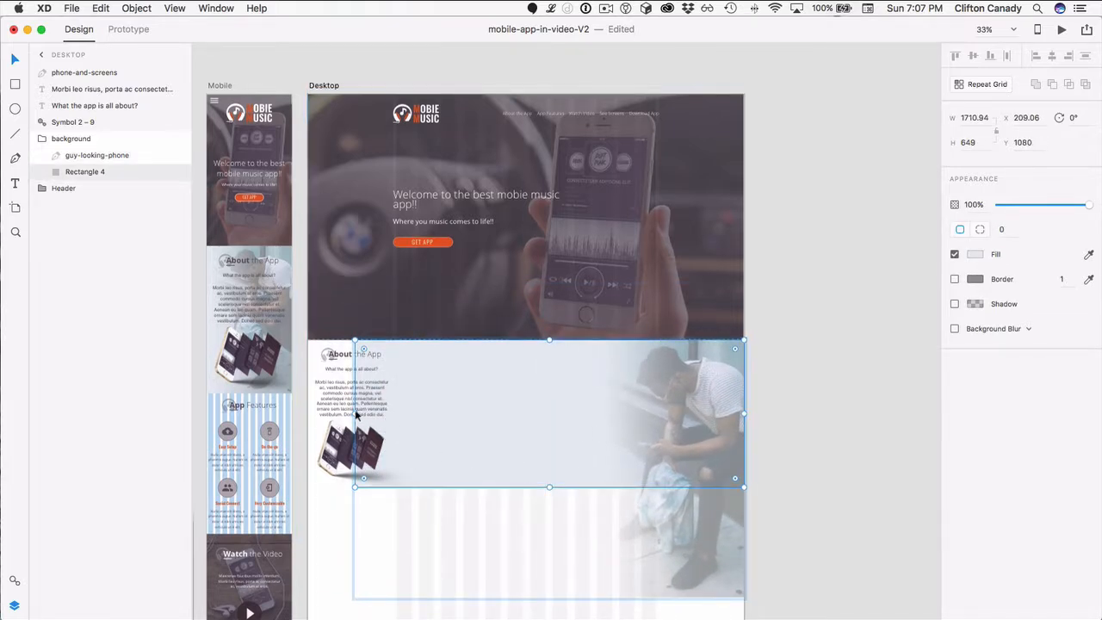
{"action": "left_click_drag", "start_coordinate": [355, 414], "coordinate": [311, 405]}
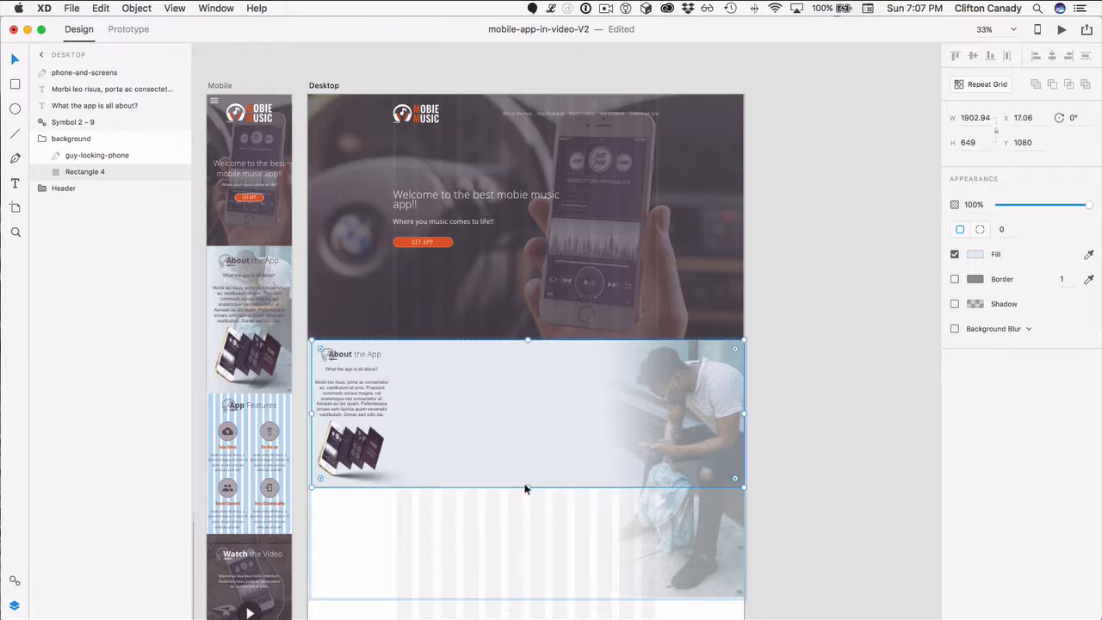
{"action": "left_click_drag", "start_coordinate": [528, 486], "coordinate": [539, 550]}
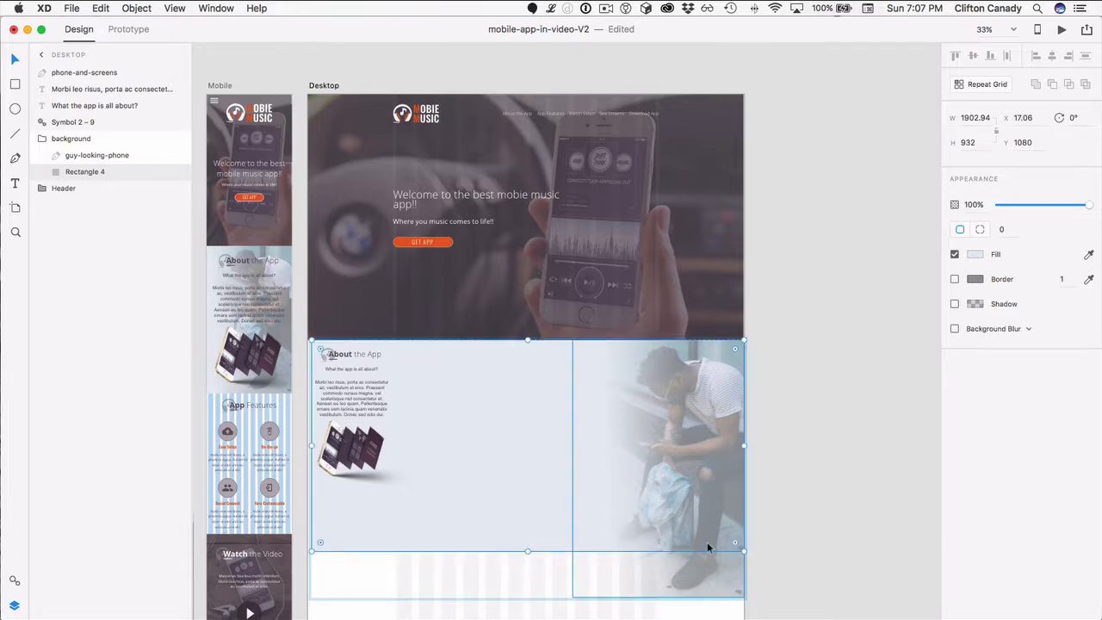
{"action": "left_click", "coordinate": [790, 554]}
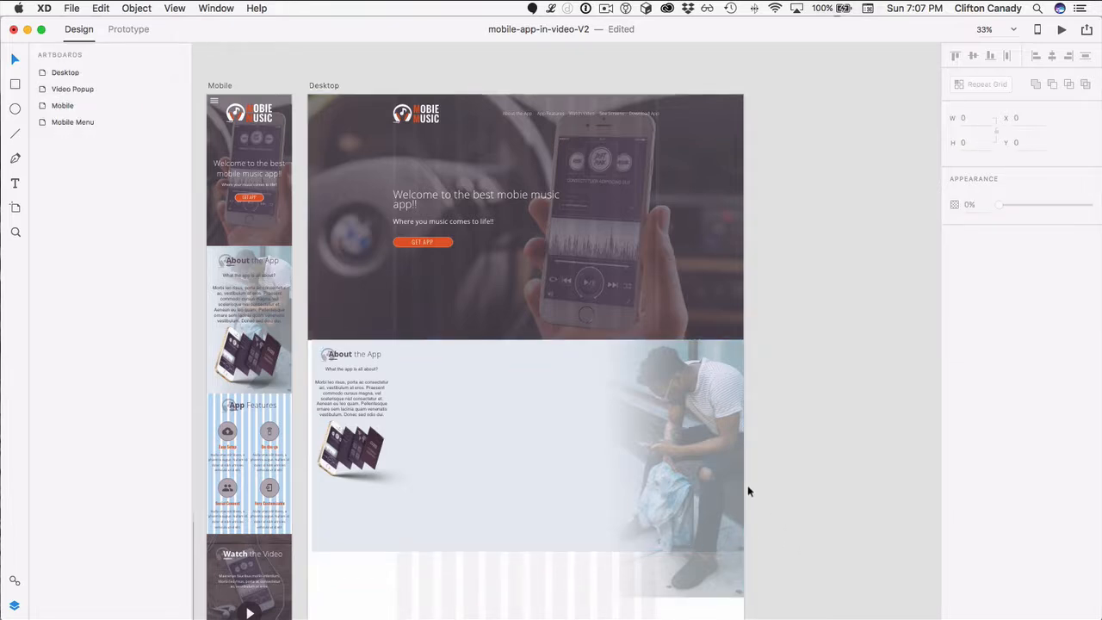
Draw a 748 by 928 rectangle over the guy-looking-phone photo at X 1172, Y 1080
{"action": "left_click", "coordinate": [695, 575]}
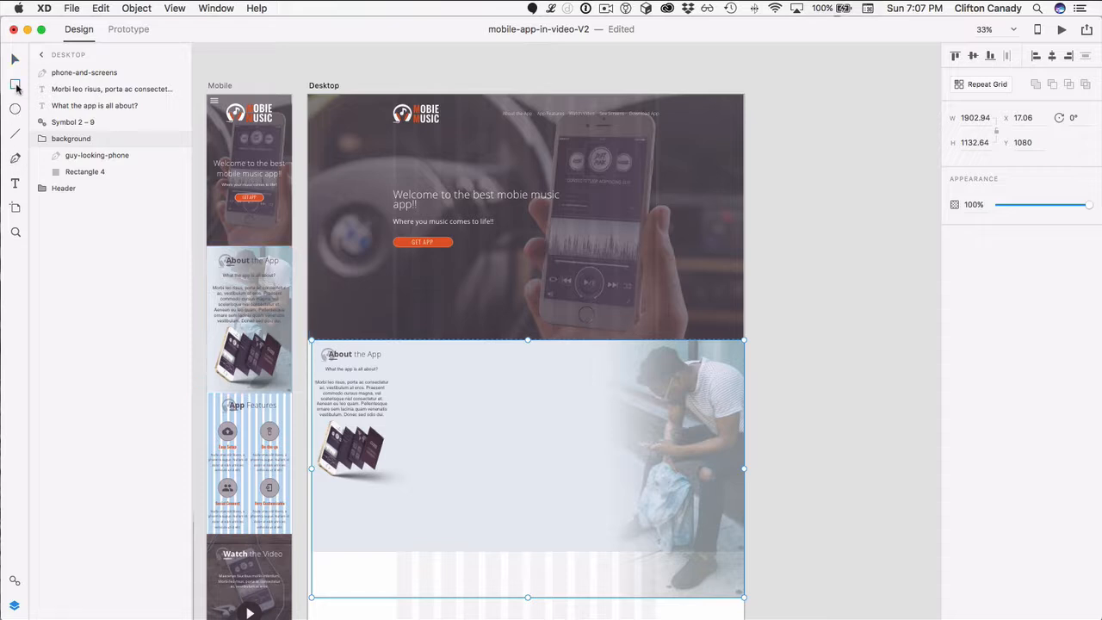
{"action": "left_click", "coordinate": [16, 86]}
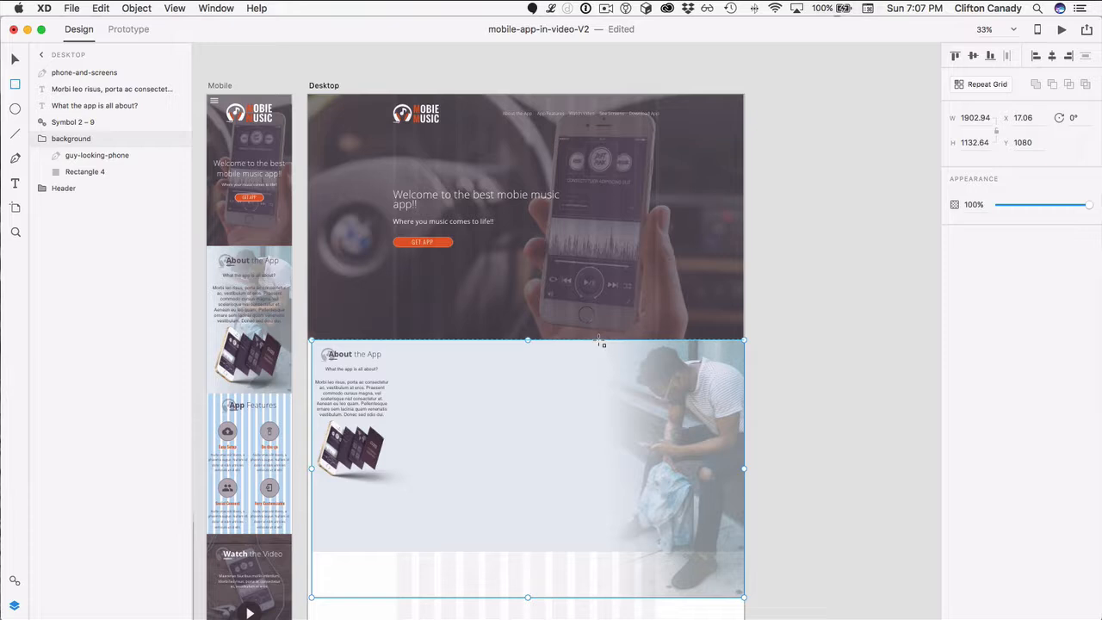
{"action": "left_click_drag", "start_coordinate": [576, 342], "coordinate": [744, 550]}
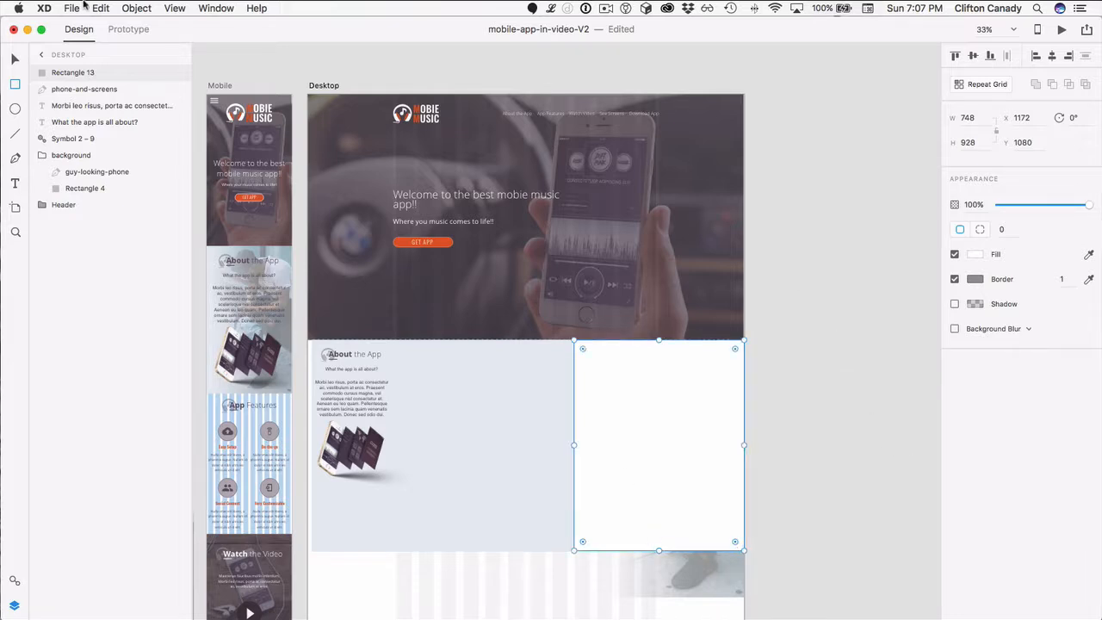
{"action": "left_click", "coordinate": [15, 58]}
{"action": "left_click", "coordinate": [654, 581]}
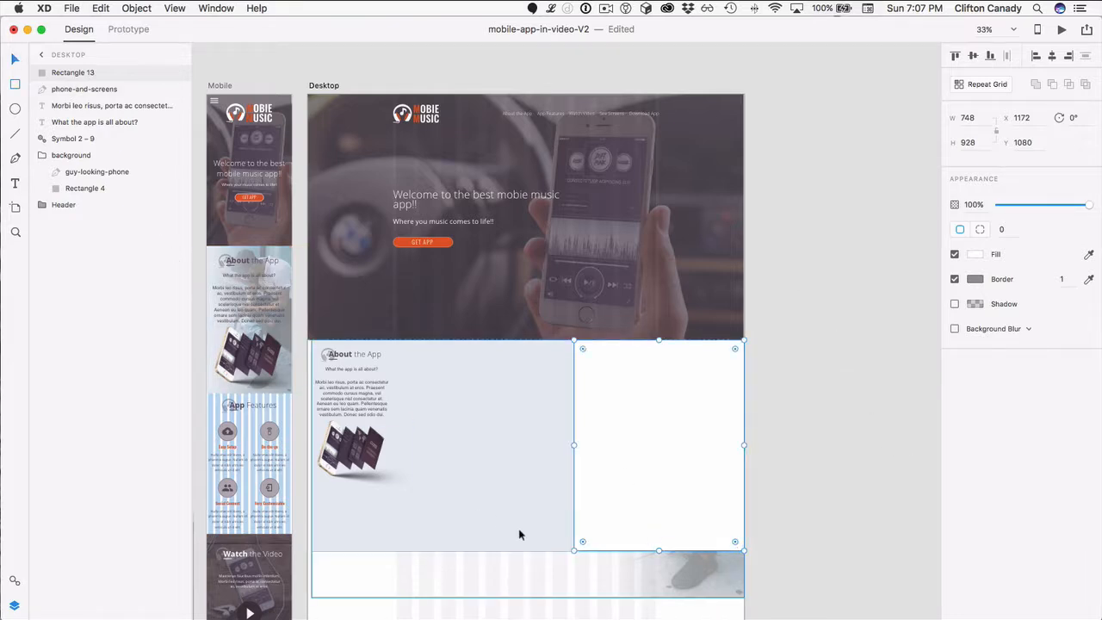
Move the light background rectangle off the photo to about X 968, Y 62 inside the background group
{"action": "double_click", "coordinate": [692, 581]}
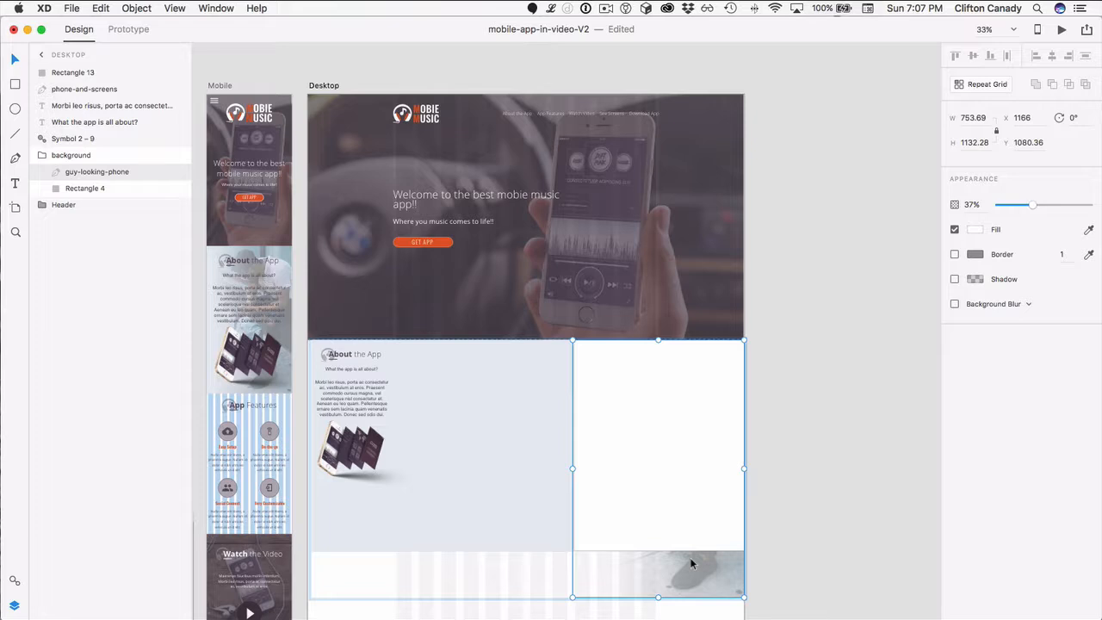
{"action": "double_click", "coordinate": [691, 558]}
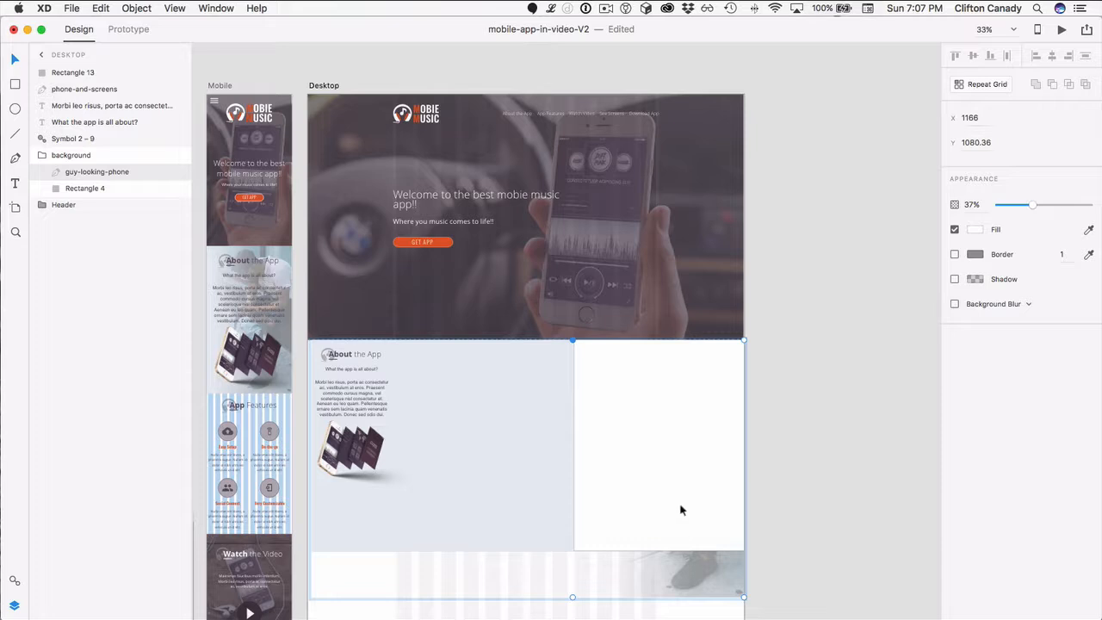
{"action": "left_click_drag", "start_coordinate": [674, 482], "coordinate": [722, 483]}
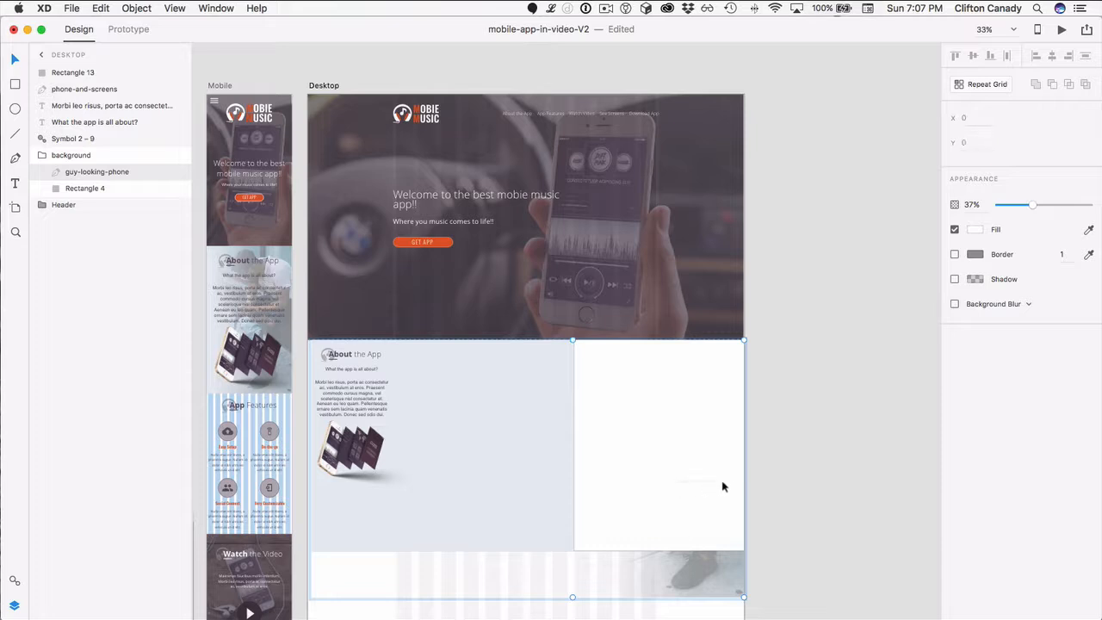
{"action": "left_click", "coordinate": [525, 397]}
{"action": "left_click_drag", "start_coordinate": [526, 396], "coordinate": [742, 165]}
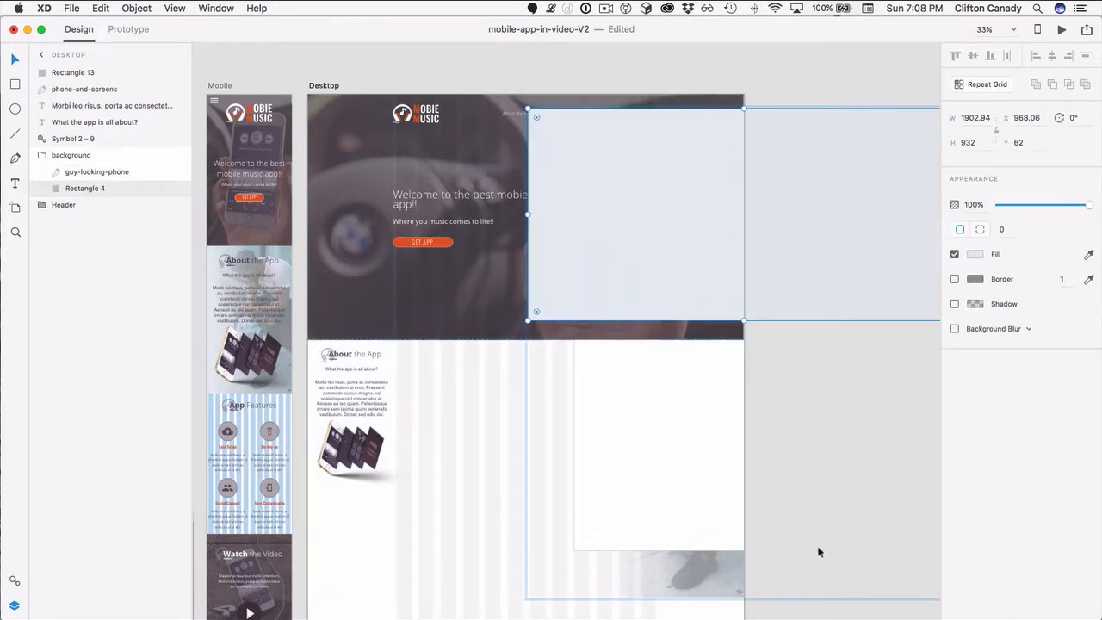
Try to mask the photo with the drawn rectangle using Mask with Shape on the marquee-selected objects
{"action": "left_click_drag", "start_coordinate": [800, 569], "coordinate": [641, 459]}
{"action": "right_click", "coordinate": [642, 448]}
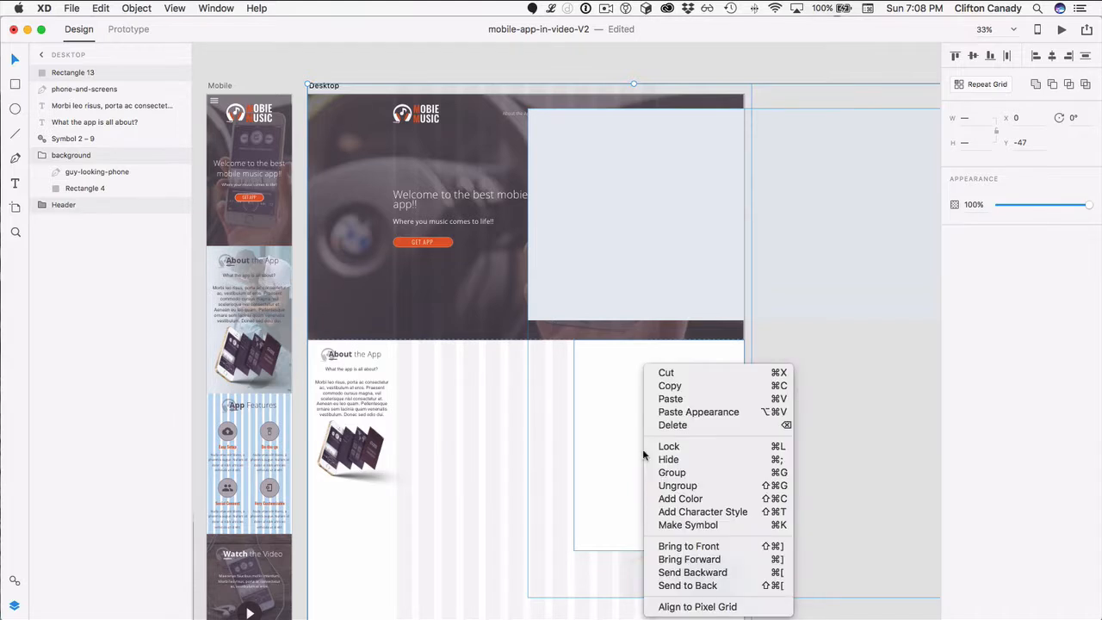
{"action": "left_click", "coordinate": [100, 8]}
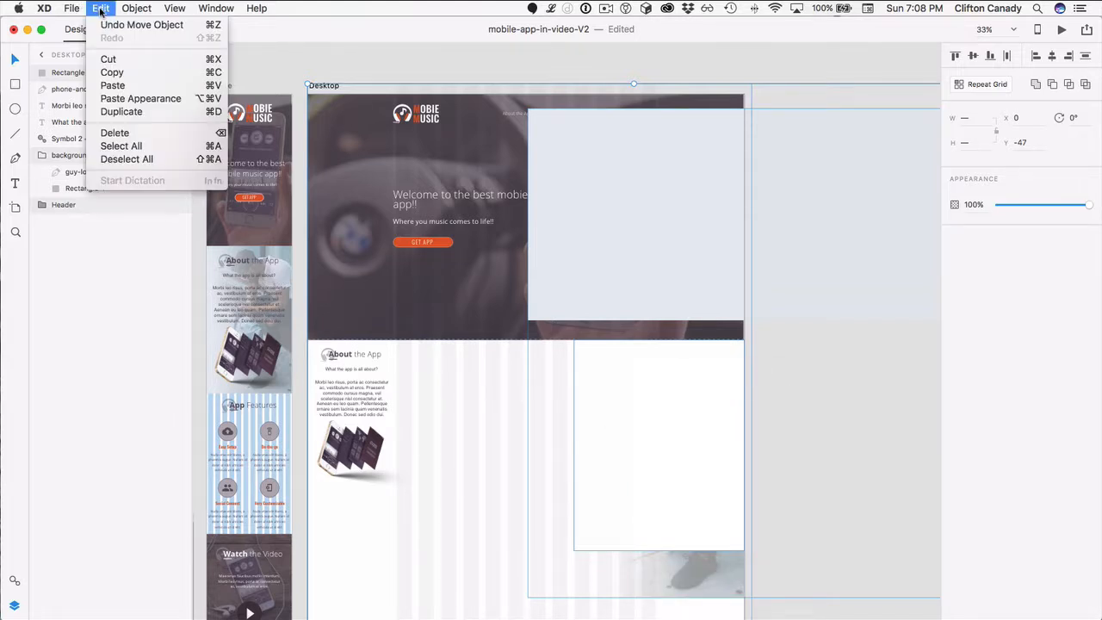
{"action": "mouse_move", "coordinate": [131, 7]}
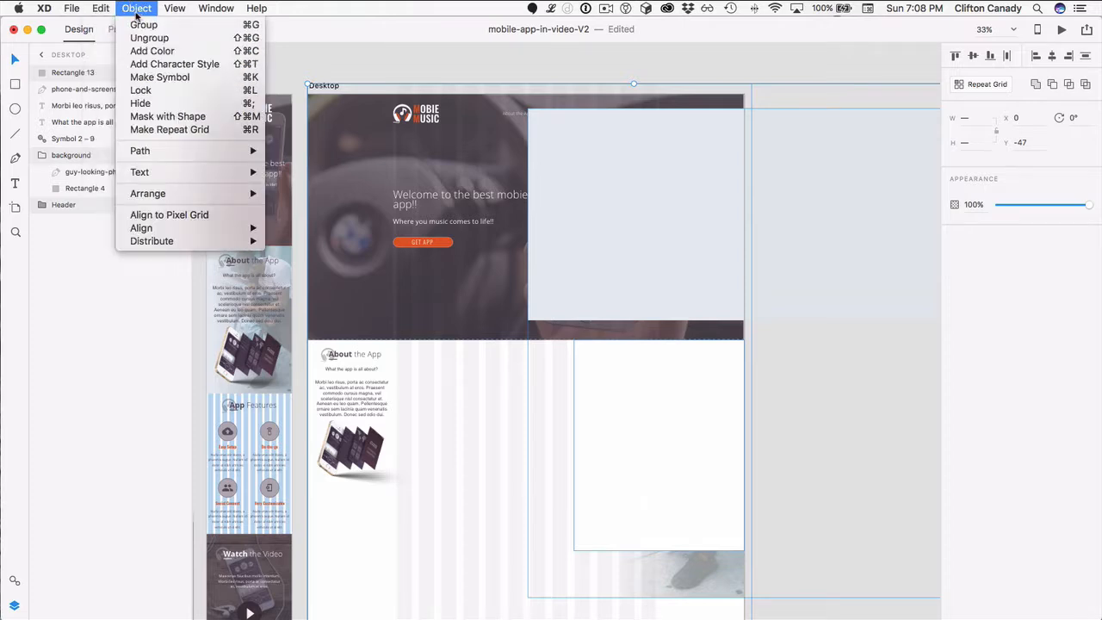
{"action": "left_click", "coordinate": [181, 116]}
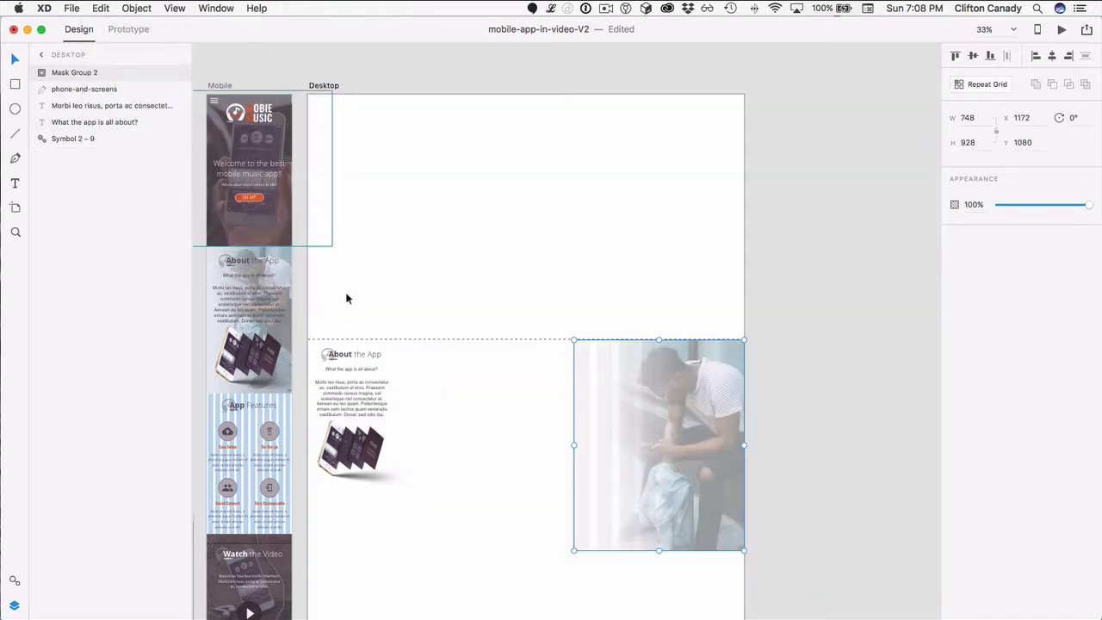
{"action": "left_click", "coordinate": [538, 513]}
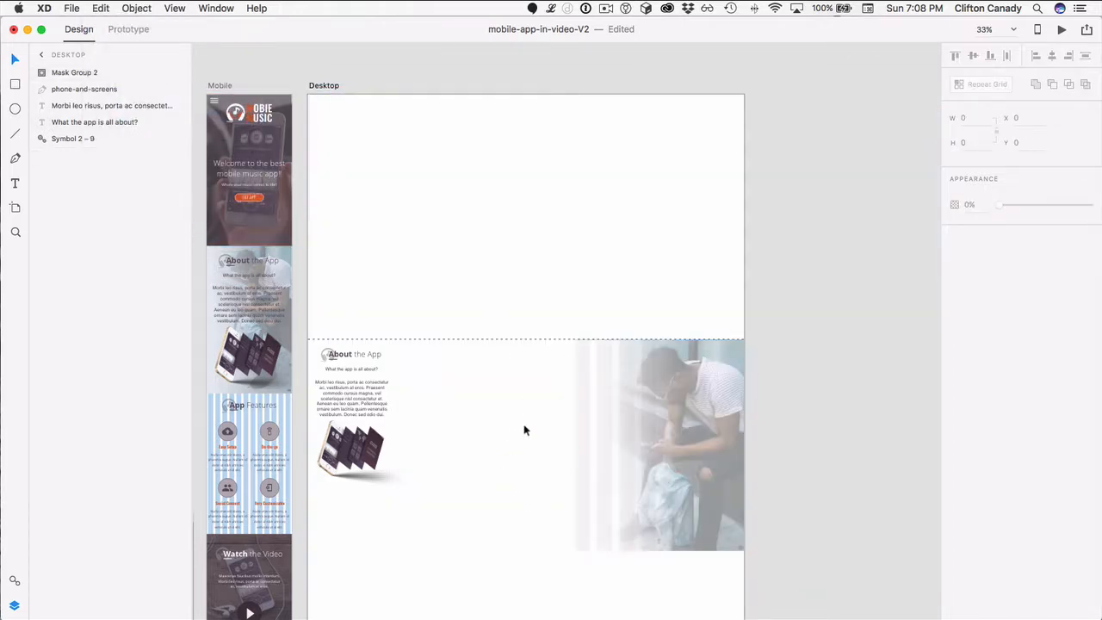
Undo the mask and the accidental move of the selected objects, and clear the selection
{"action": "key", "text": "super+z"}
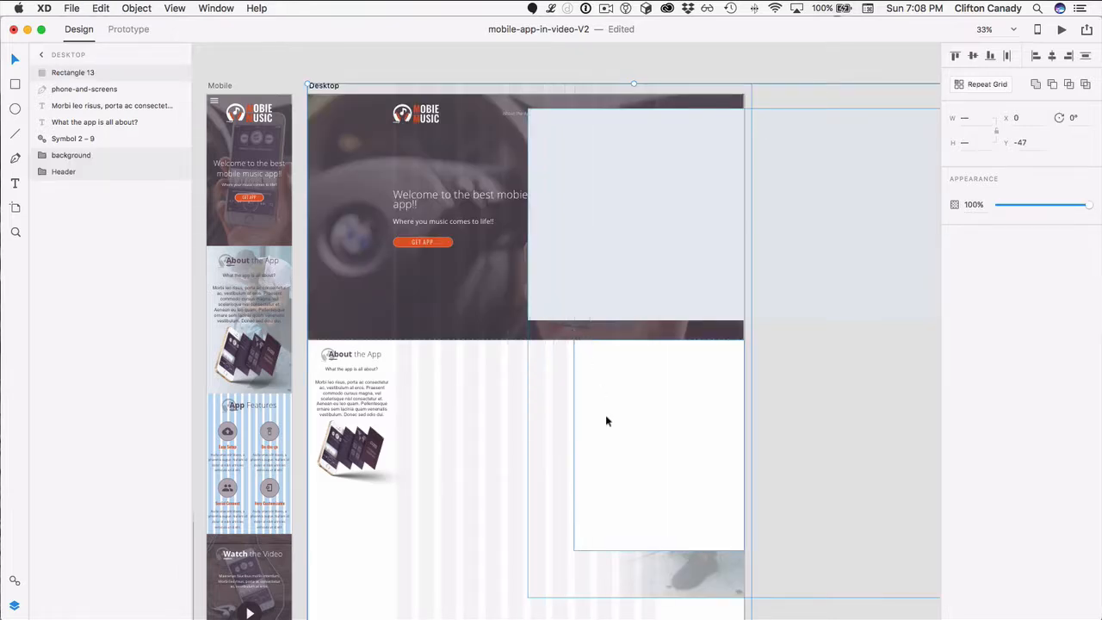
{"action": "mouse_move", "coordinate": [603, 421]}
{"action": "left_mouse_down"}
{"action": "mouse_move", "coordinate": [549, 525]}
{"action": "mouse_move", "coordinate": [626, 450]}
{"action": "mouse_move", "coordinate": [607, 416]}
{"action": "left_mouse_up"}
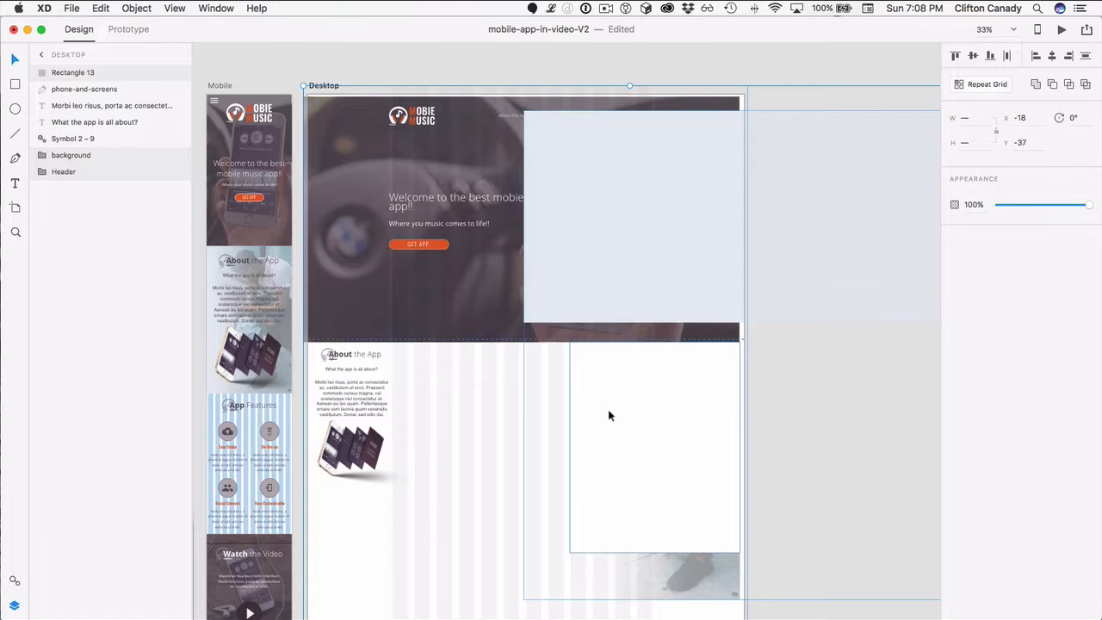
{"action": "key", "text": "super+z"}
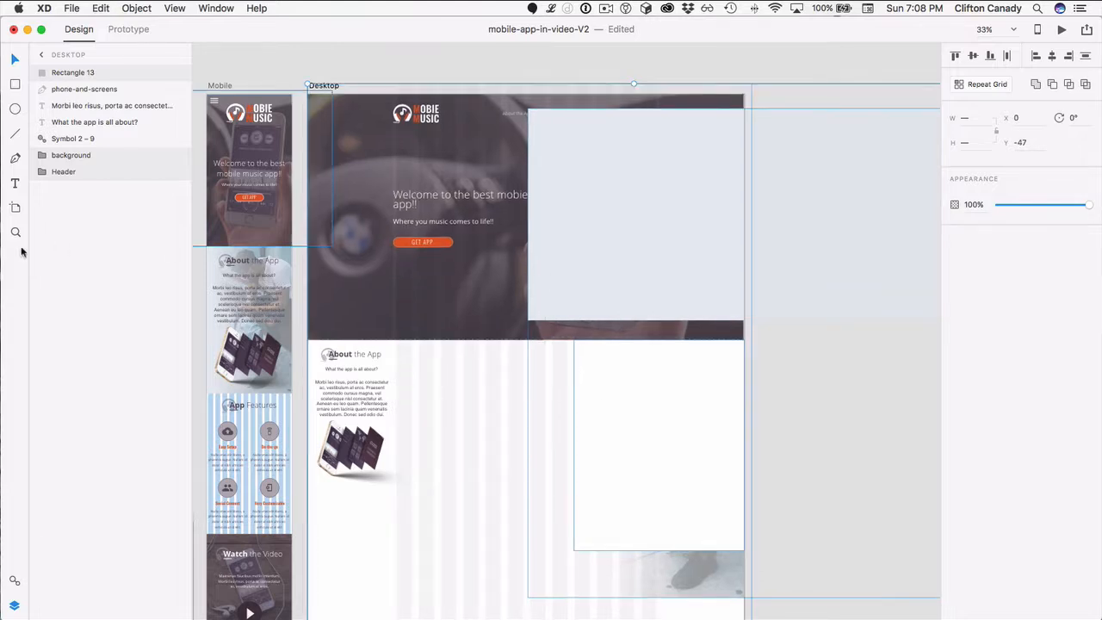
{"action": "left_click", "coordinate": [77, 203]}
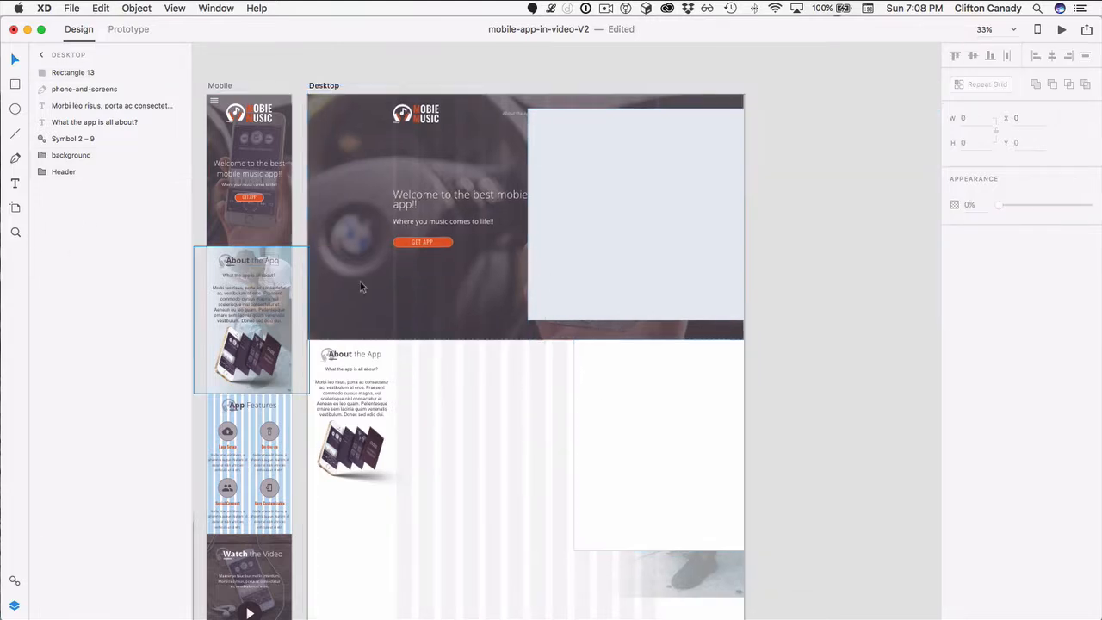
Delete the white mask rectangle, and cut and paste the background group to place it above the other Desktop layers
{"action": "left_click", "coordinate": [646, 298]}
{"action": "key", "text": "BackSpace"}
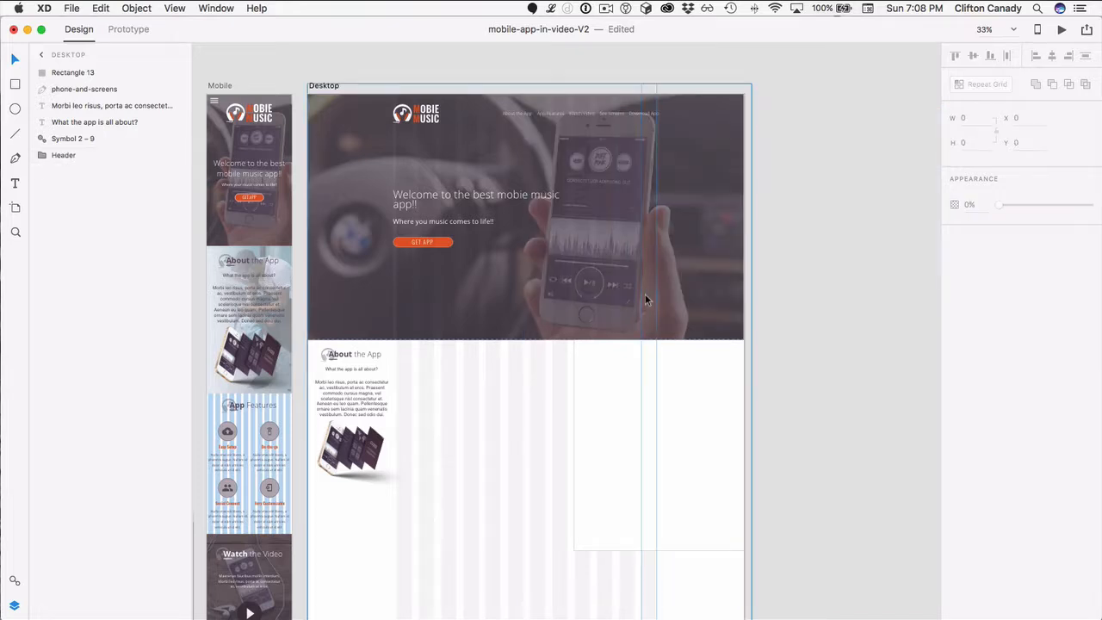
{"action": "left_click", "coordinate": [667, 469]}
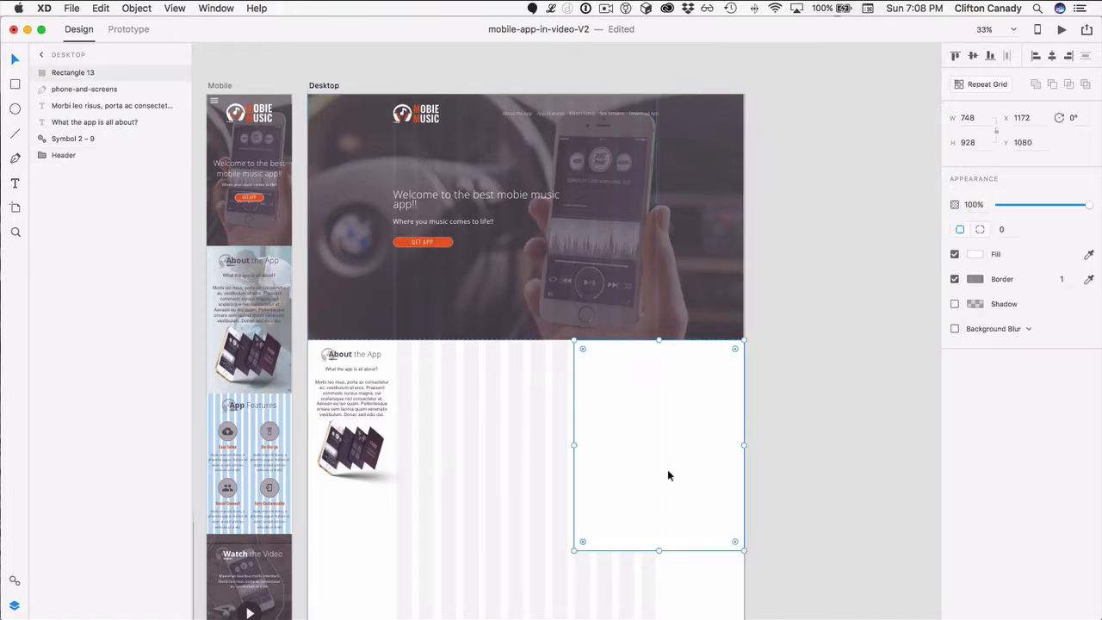
{"action": "key", "text": "BackSpace"}
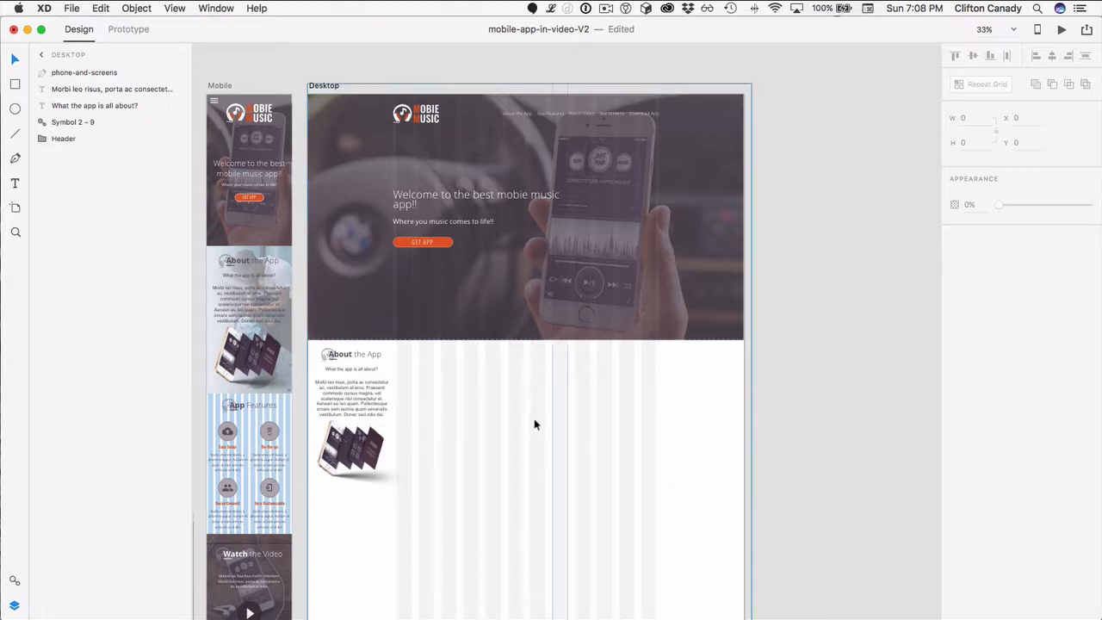
{"action": "key", "text": "super+v"}
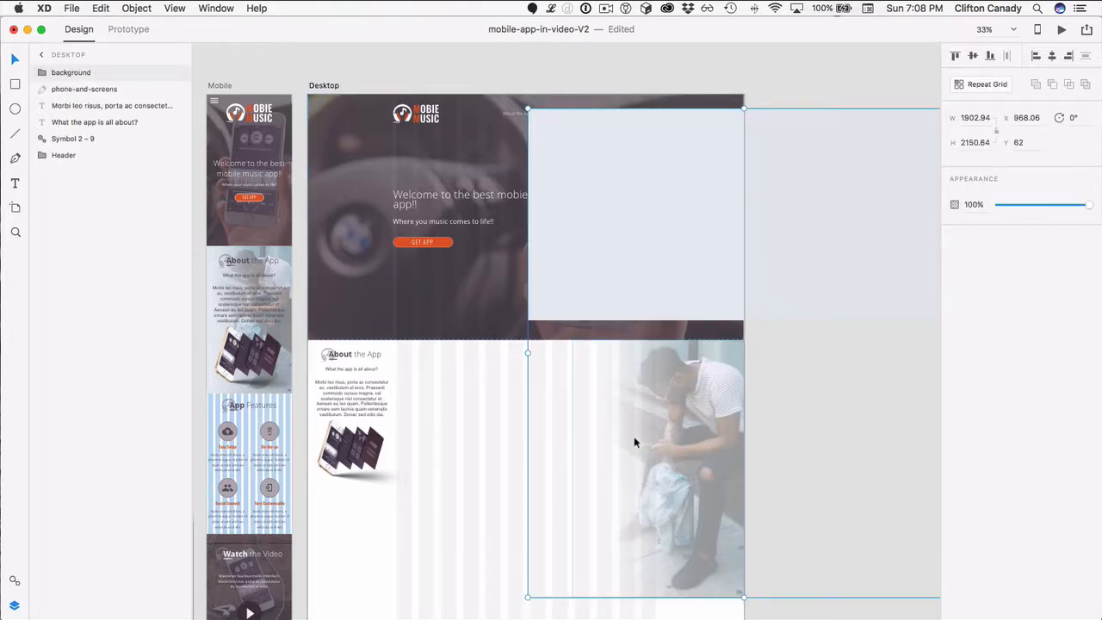
Move the light background rectangle off the header to about X -549, Y 1063, and ungroup the background group
{"action": "double_click", "coordinate": [564, 178]}
{"action": "left_click_drag", "start_coordinate": [589, 197], "coordinate": [245, 423]}
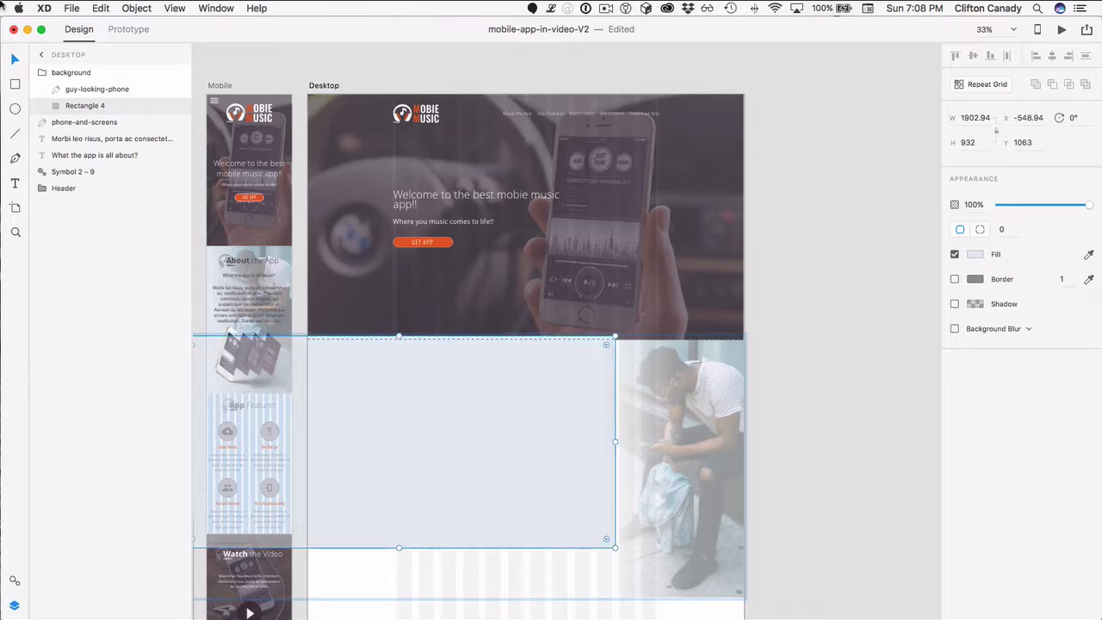
{"action": "left_click", "coordinate": [52, 72]}
{"action": "right_click", "coordinate": [43, 69]}
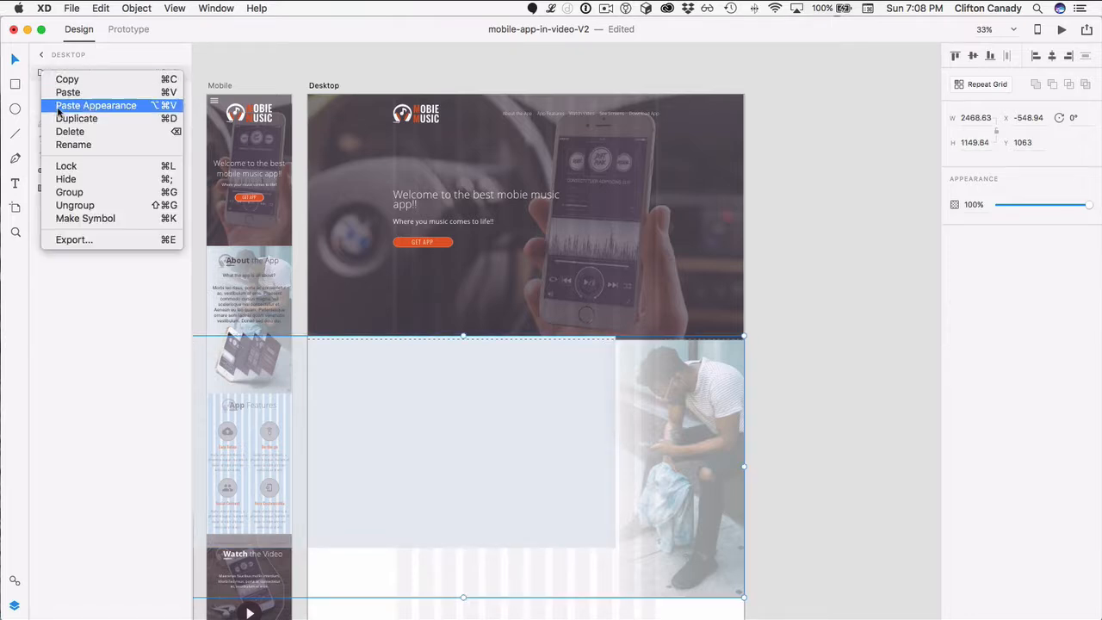
{"action": "left_click", "coordinate": [74, 205]}
{"action": "left_click", "coordinate": [865, 498]}
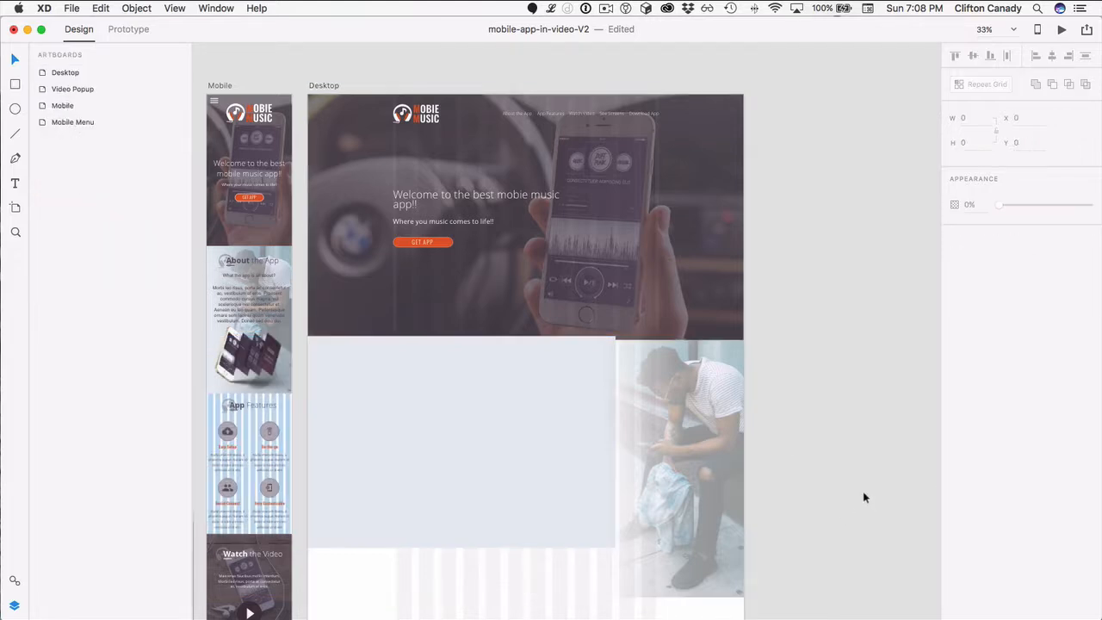
Move the ungrouped light background rectangle up over the header, clear of the guy-looking-phone photo
{"action": "left_click", "coordinate": [654, 465]}
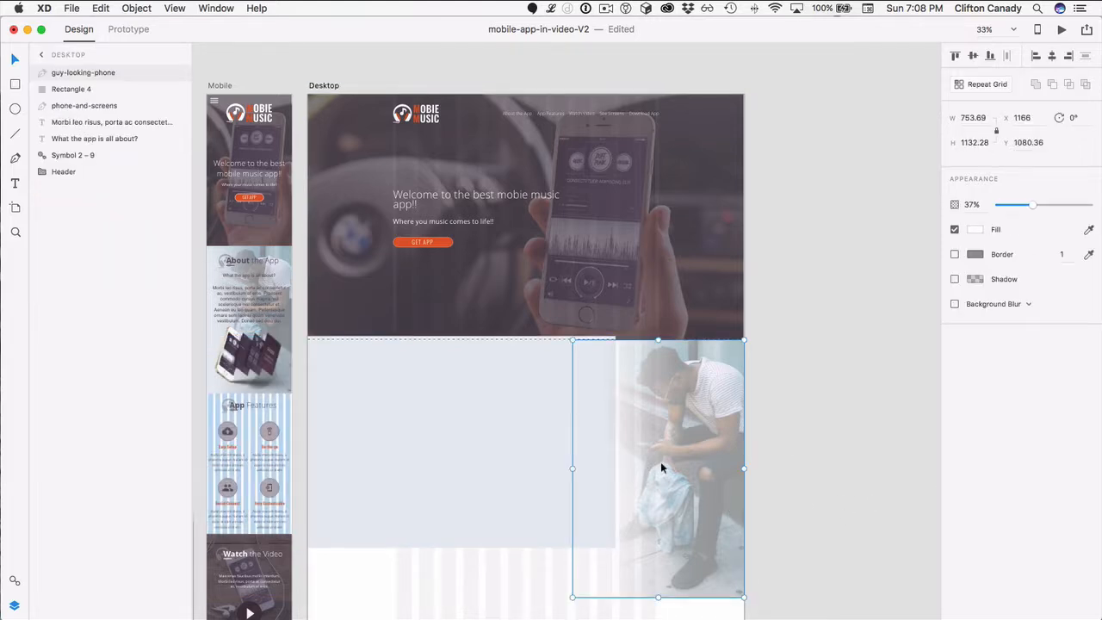
{"action": "left_click", "coordinate": [456, 404]}
{"action": "left_click_drag", "start_coordinate": [468, 430], "coordinate": [627, 185]}
Draw a 967 by 894 rectangle over the guy-looking-phone photo at X 939, Y 1080 as a mask shape
{"action": "left_click", "coordinate": [725, 436]}
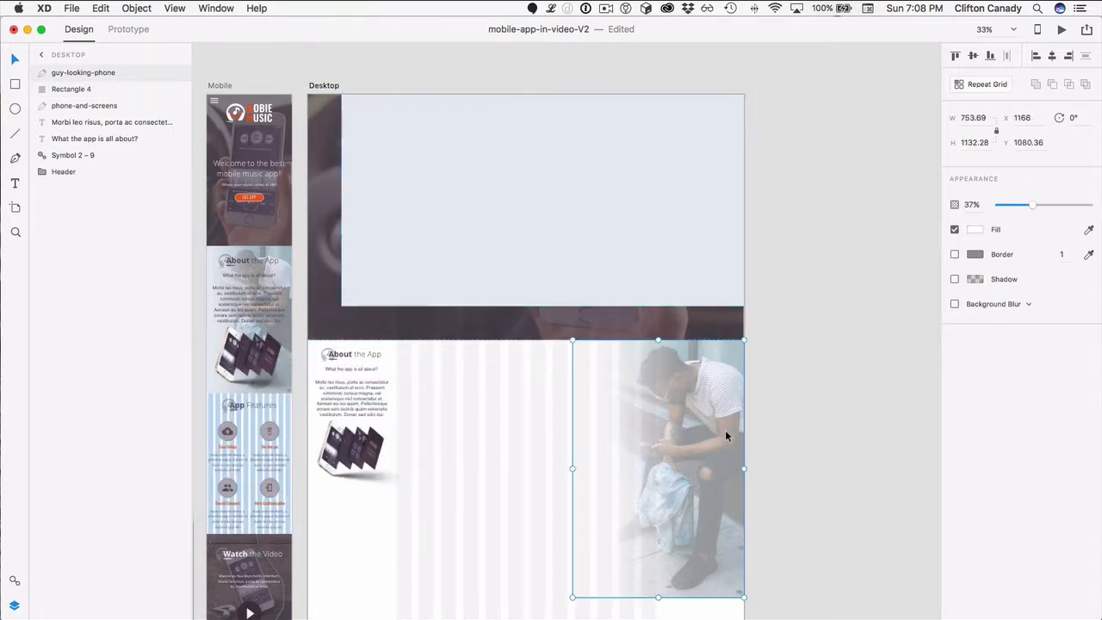
{"action": "left_click", "coordinate": [16, 85]}
{"action": "left_click_drag", "start_coordinate": [664, 454], "coordinate": [741, 542]}
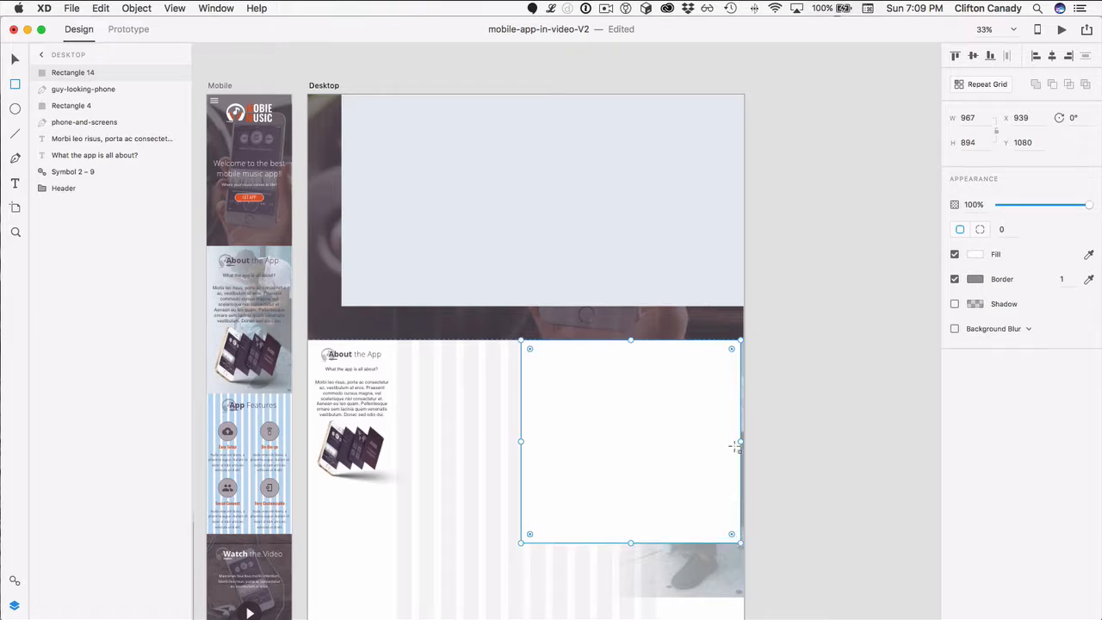
Widen the mask rectangle over the guy-looking-phone photo to 994, extending it past the Desktop artboard's edge
{"action": "left_click_drag", "start_coordinate": [740, 443], "coordinate": [745, 441]}
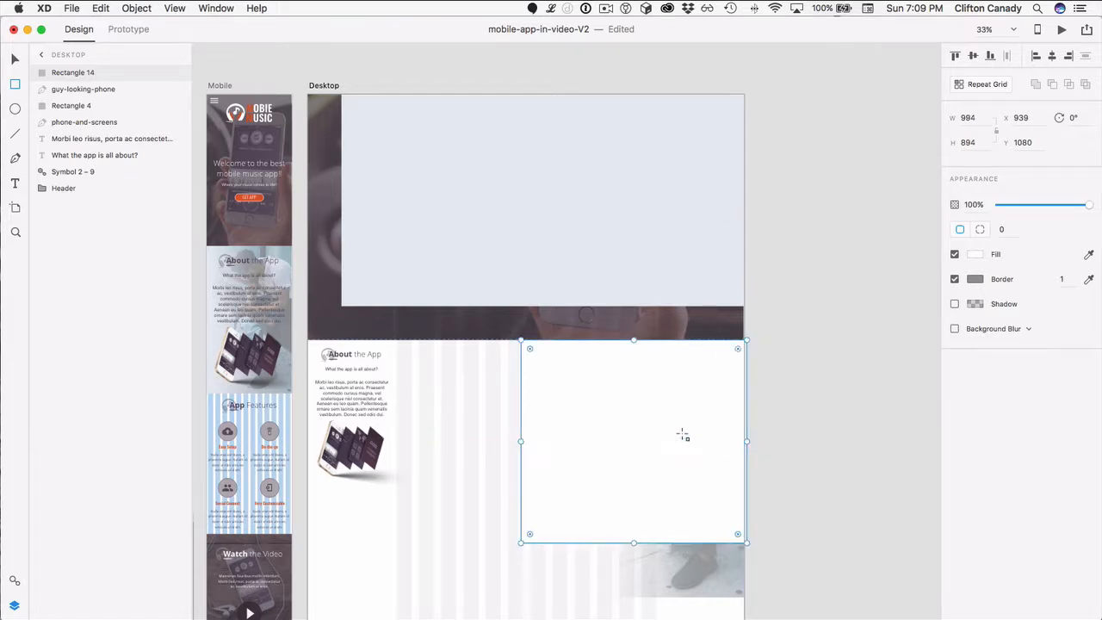
{"action": "mouse_move", "coordinate": [828, 571]}
{"action": "left_mouse_down"}
{"action": "mouse_move", "coordinate": [634, 443]}
{"action": "mouse_move", "coordinate": [841, 530]}
{"action": "left_mouse_up"}
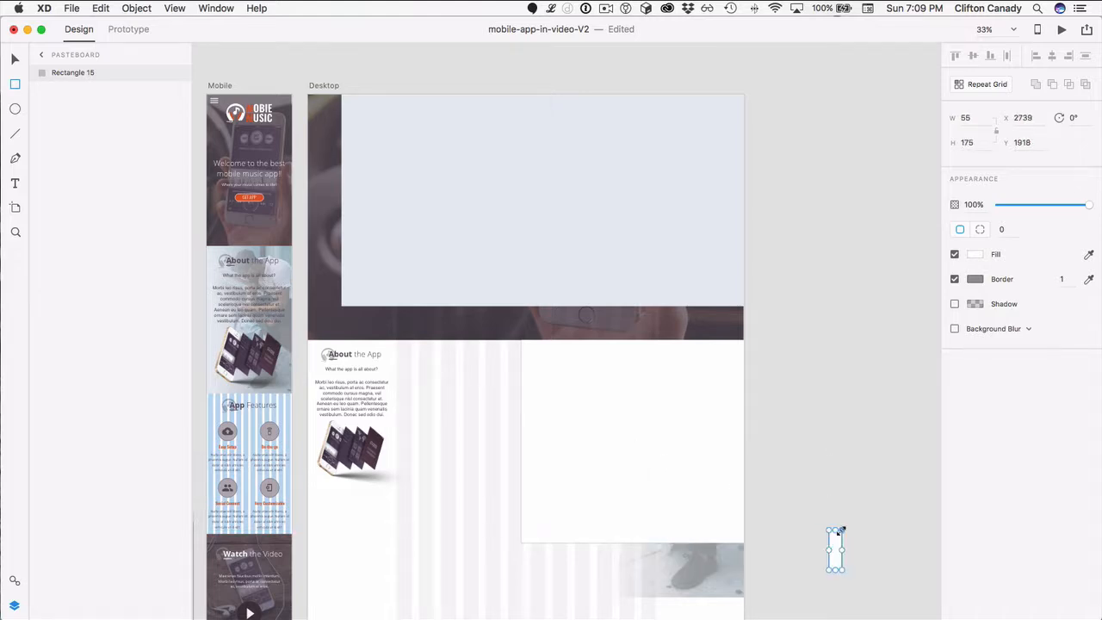
{"action": "key", "text": "Escape"}
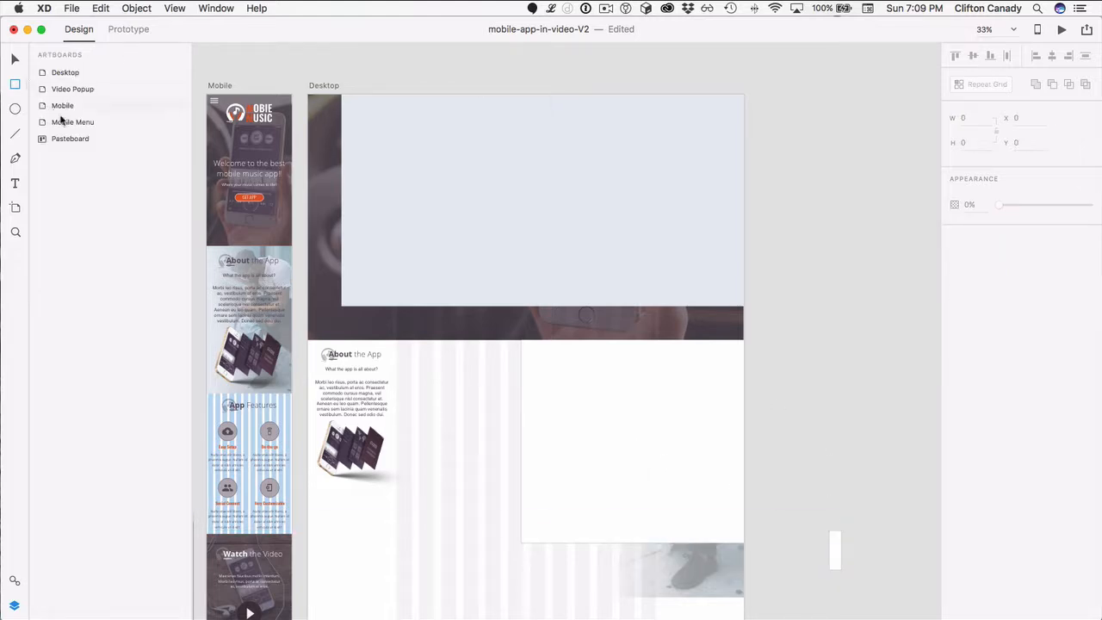
{"action": "left_click", "coordinate": [668, 535]}
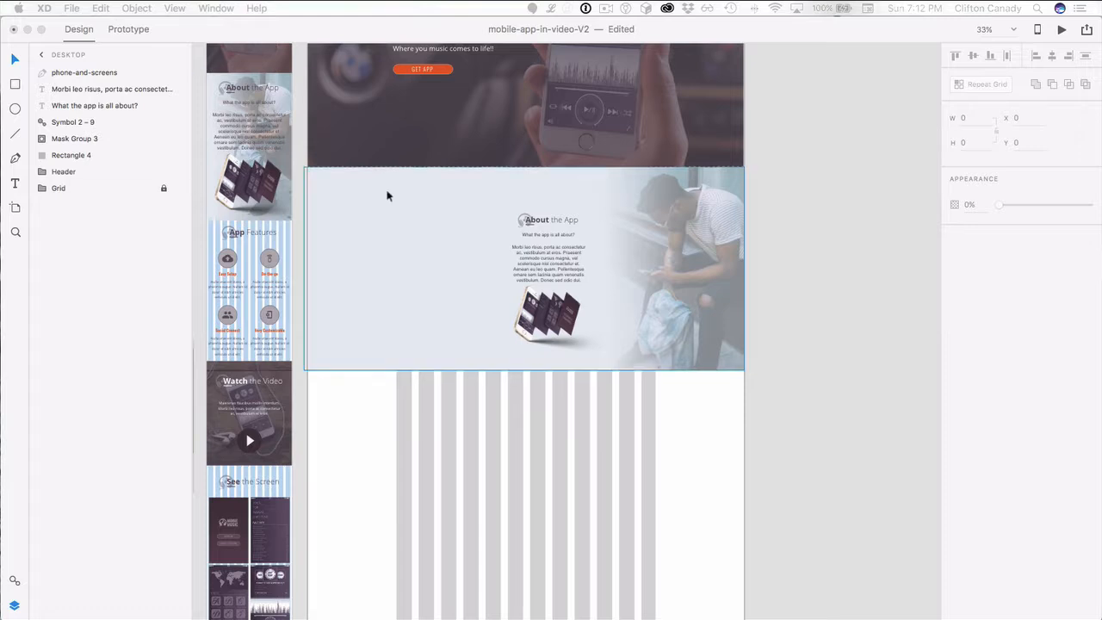
Move the "About the App" heading to about X 375.52, Y 1190.05, in line with the header's GET APP button
{"action": "left_click", "coordinate": [558, 220]}
{"action": "left_click_drag", "start_coordinate": [553, 220], "coordinate": [430, 200]}
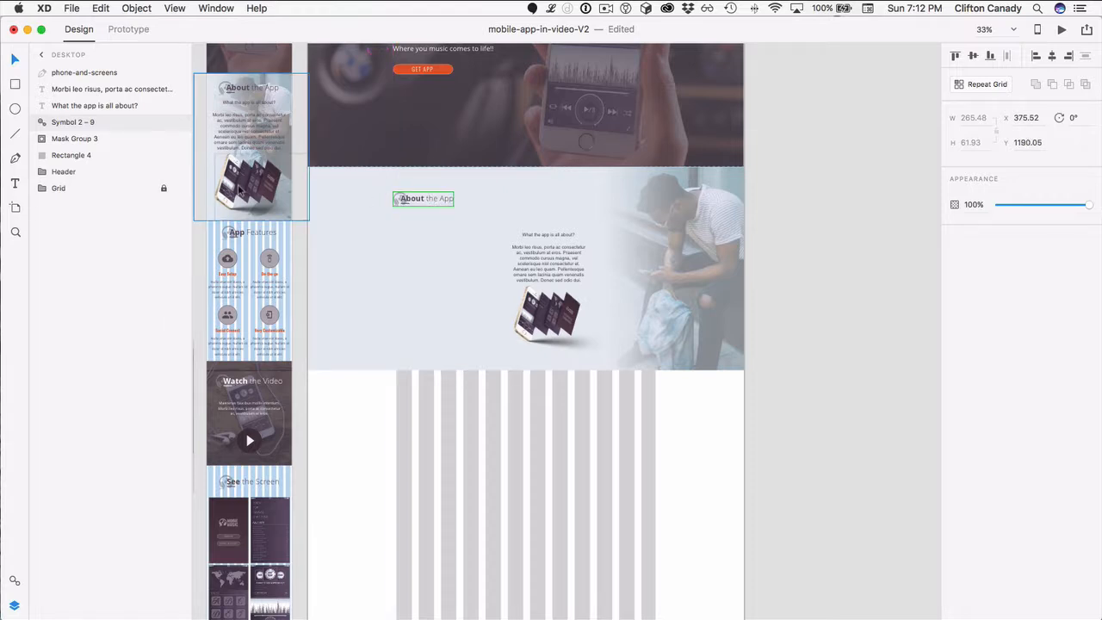
{"action": "left_click", "coordinate": [126, 245]}
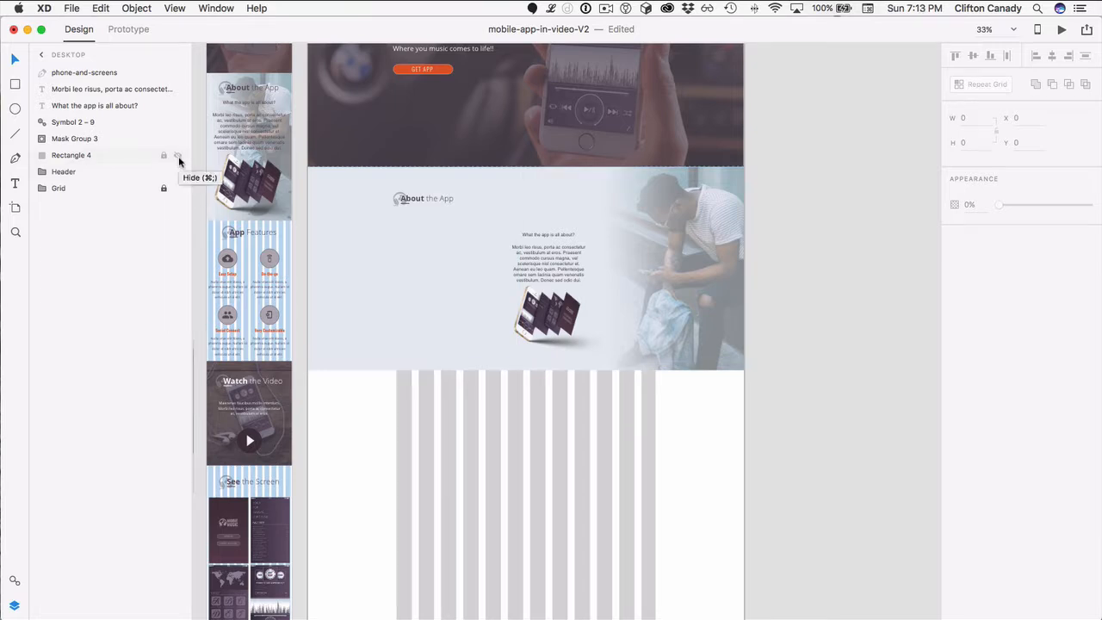
Draw a spacer rectangle about 323 wide at X 318, Y 1080 above the "About the App" heading and set its height to 100
{"action": "left_click", "coordinate": [14, 83]}
{"action": "mouse_move", "coordinate": [380, 167]}
{"action": "left_mouse_down"}
{"action": "mouse_move", "coordinate": [434, 190]}
{"action": "mouse_move", "coordinate": [454, 183]}
{"action": "left_mouse_up"}
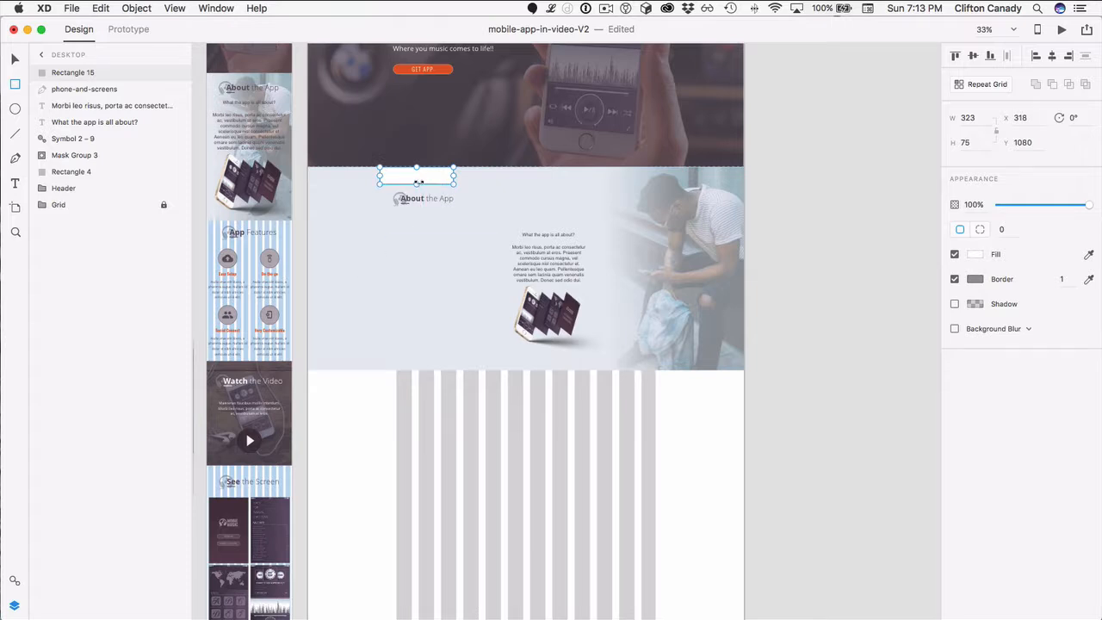
{"action": "left_click", "coordinate": [965, 142]}
{"action": "type", "text": "100"}
{"action": "key", "text": "Return"}
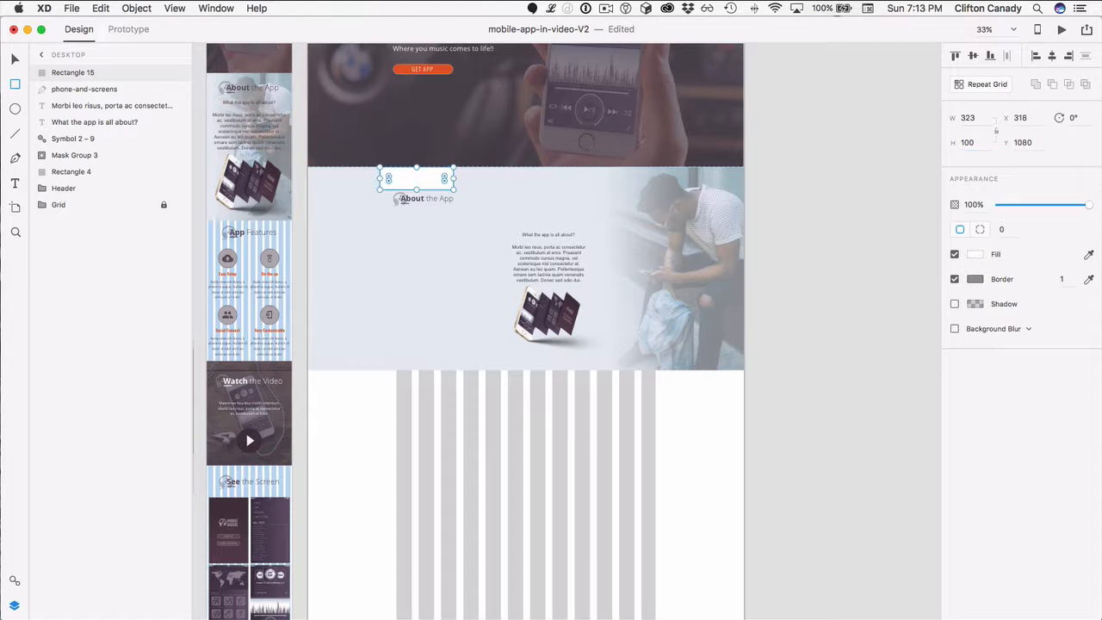
{"action": "left_click", "coordinate": [59, 302]}
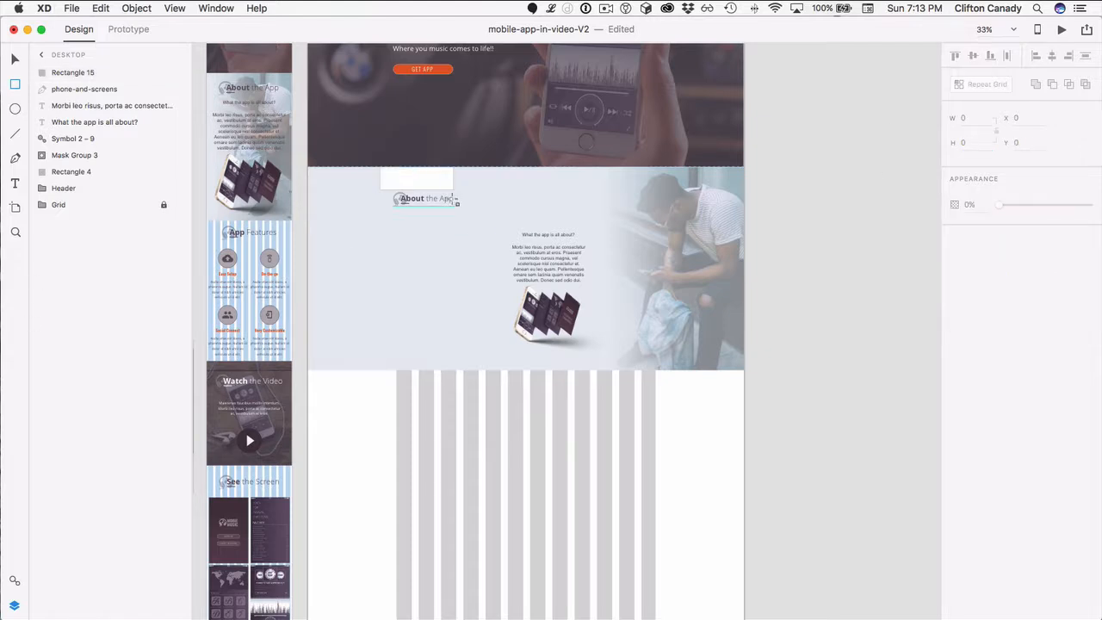
Nudge the "About the App" heading against the spacer's lower edge and move the "What the app is all about?" line beneath it to X 376, Y 1281
{"action": "left_click", "coordinate": [15, 59]}
{"action": "left_click_drag", "start_coordinate": [412, 197], "coordinate": [407, 197]}
{"action": "double_click", "coordinate": [558, 259]}
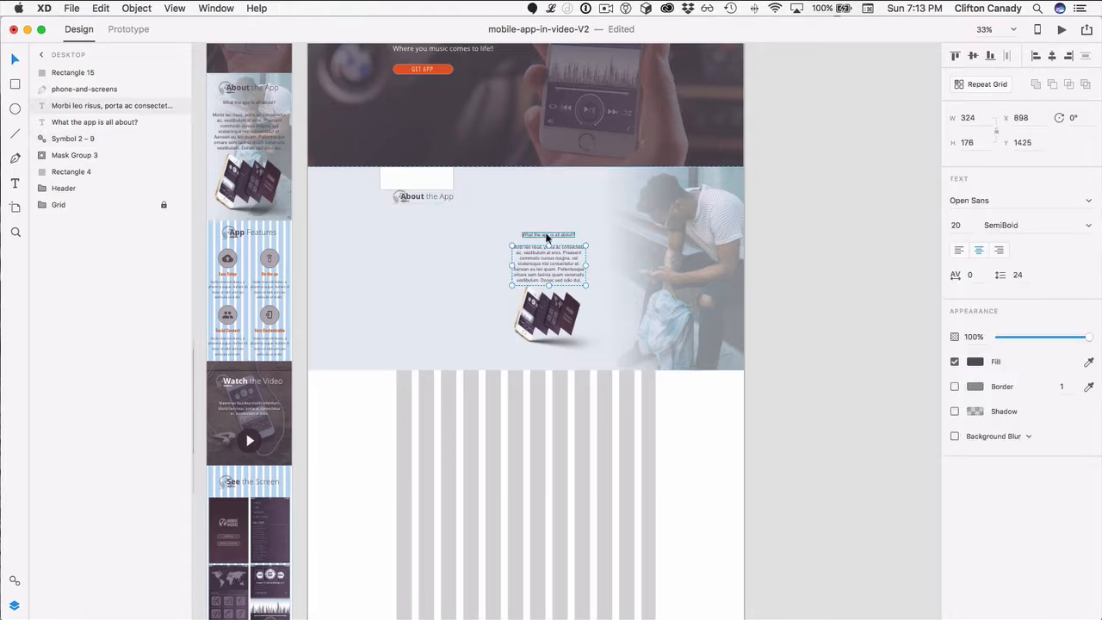
{"action": "left_click_drag", "start_coordinate": [547, 238], "coordinate": [421, 217]}
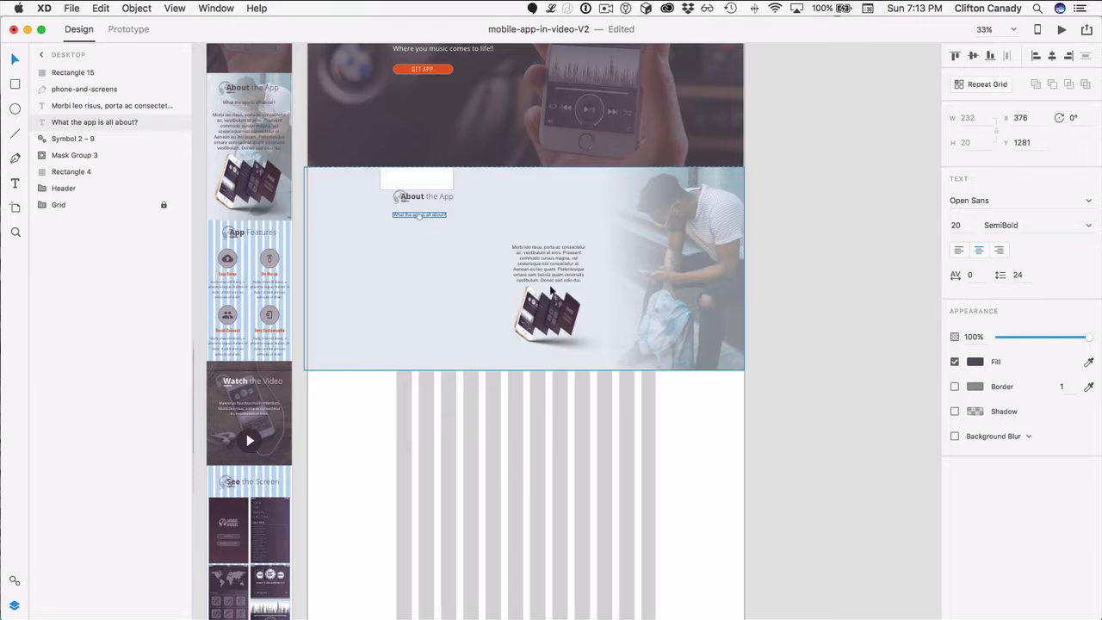
Place the Morbi leo risus paragraph at X 375, Y 1374, widen its text box to 585 and left-align the text
{"action": "left_click_drag", "start_coordinate": [550, 258], "coordinate": [517, 255]}
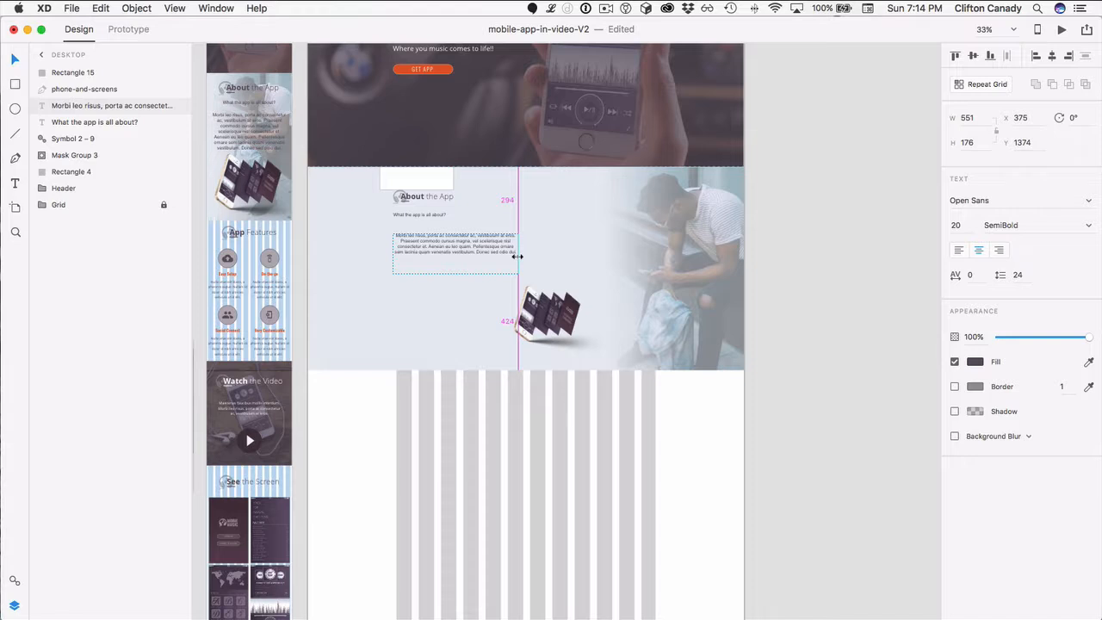
{"action": "left_click_drag", "start_coordinate": [517, 256], "coordinate": [525, 256]}
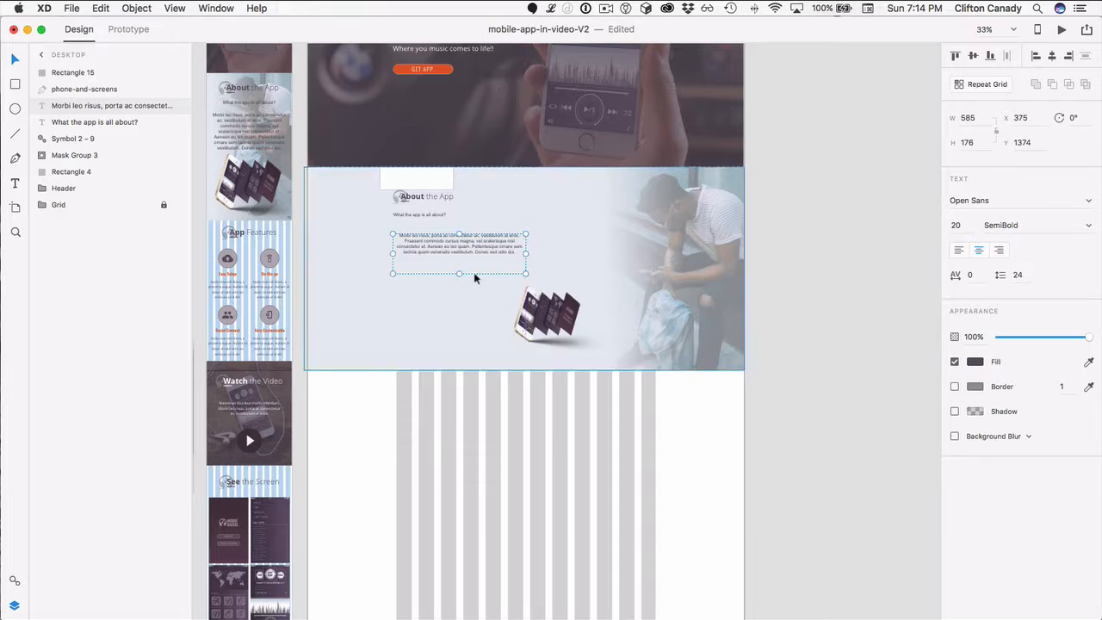
{"action": "left_click", "coordinate": [961, 250]}
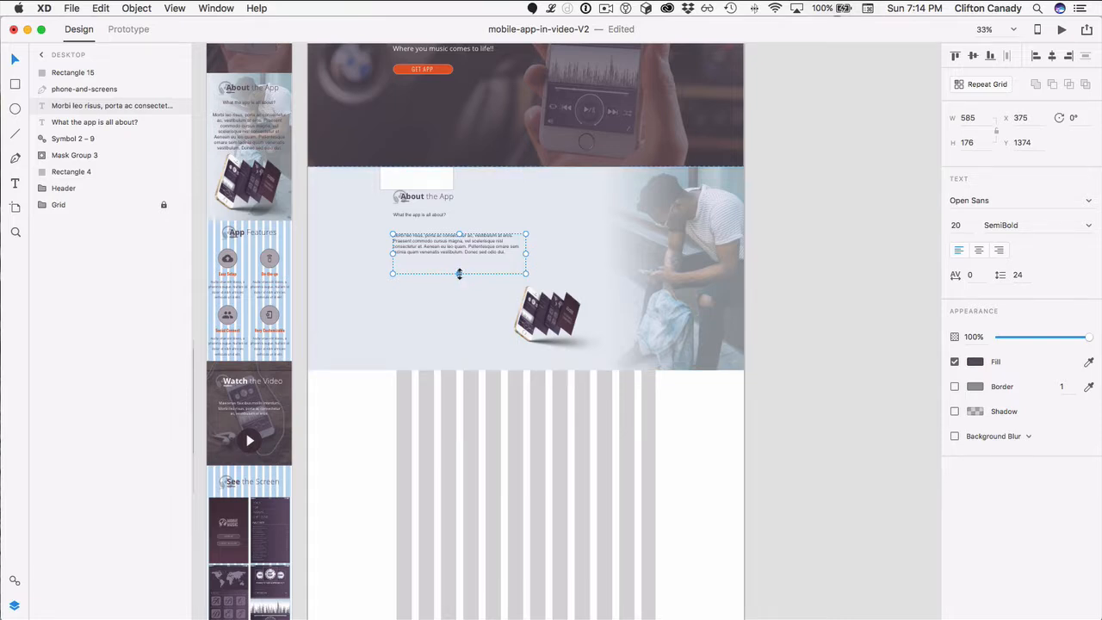
Select and copy the paragraph's text, and shorten its text box to a height of about 118
{"action": "double_click", "coordinate": [510, 257]}
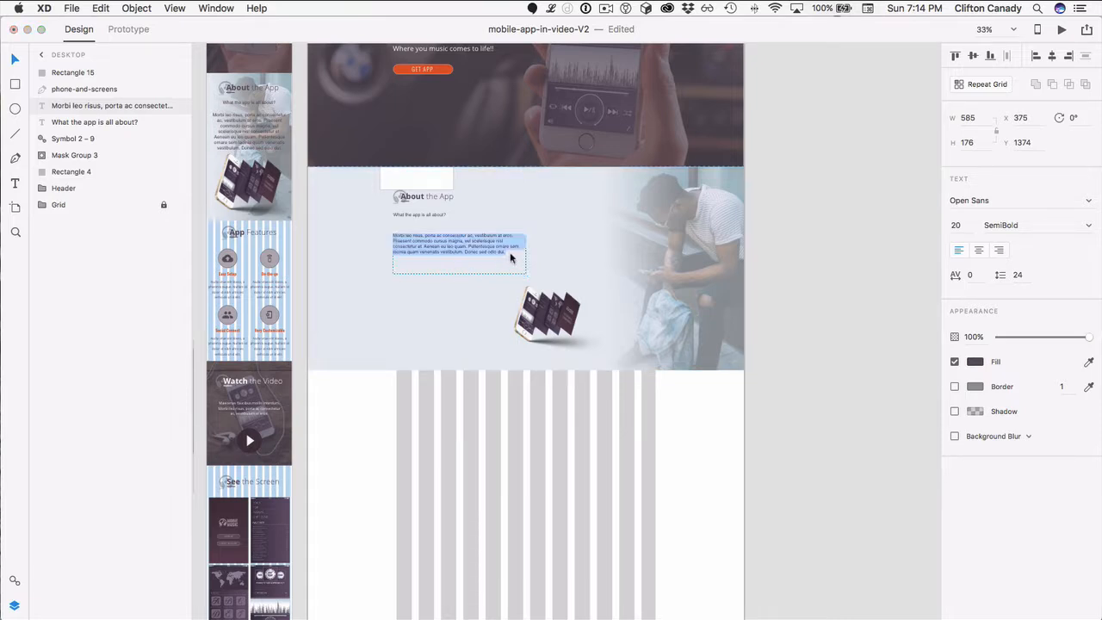
{"action": "left_click", "coordinate": [510, 254]}
{"action": "left_click_drag", "start_coordinate": [513, 252], "coordinate": [364, 221]}
{"action": "key", "text": "super+c"}
{"action": "key", "text": "Right"}
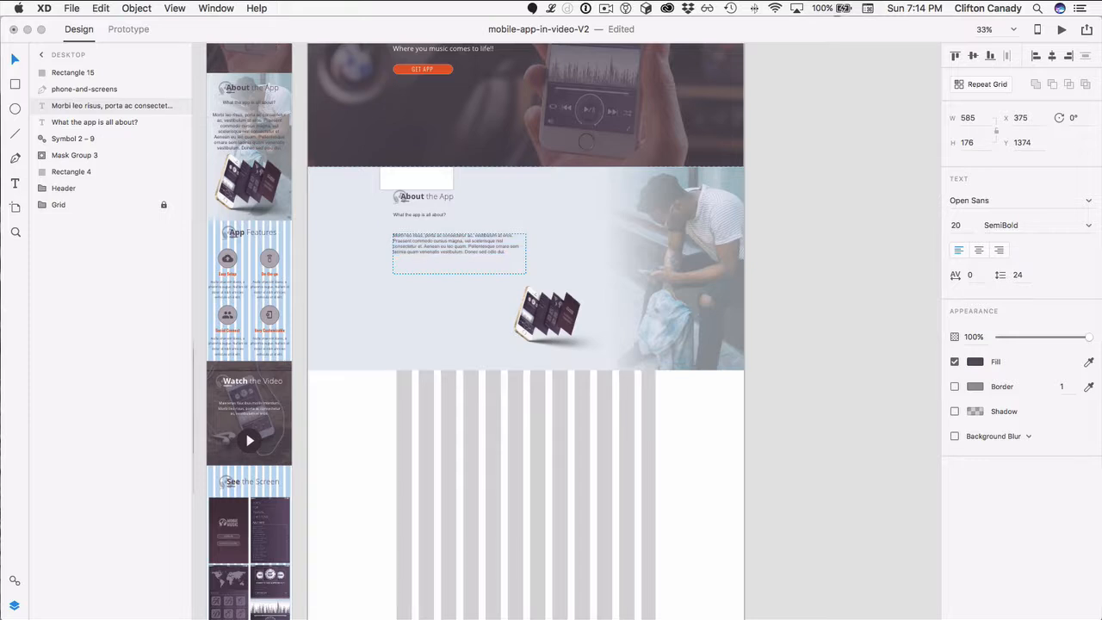
{"action": "key", "text": "Escape"}
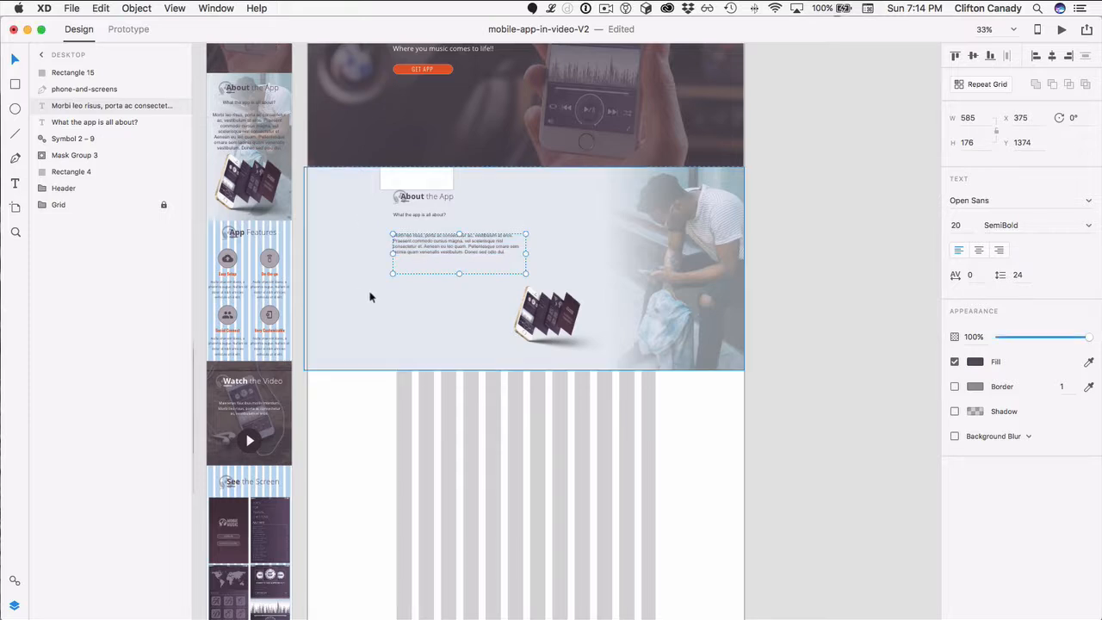
{"action": "left_click_drag", "start_coordinate": [458, 274], "coordinate": [457, 259]}
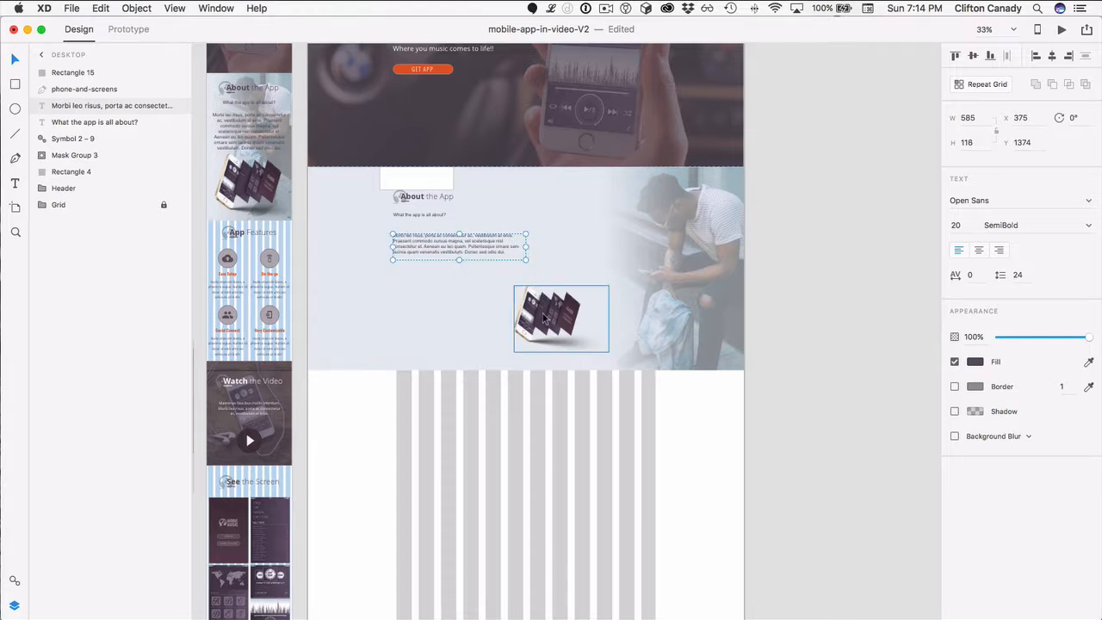
Move the phone-and-screens image beside the paragraph to X 977, Y 1180 and enlarge it to about 763.5 by 536.47
{"action": "left_click_drag", "start_coordinate": [544, 318], "coordinate": [556, 214]}
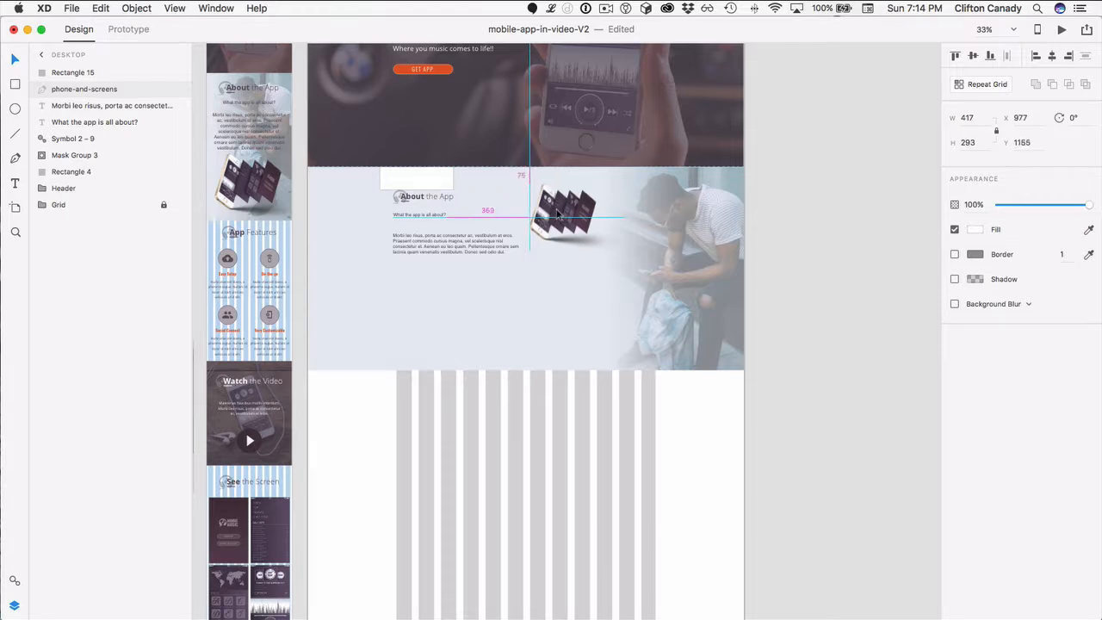
{"action": "left_click_drag", "start_coordinate": [622, 250], "coordinate": [714, 306]}
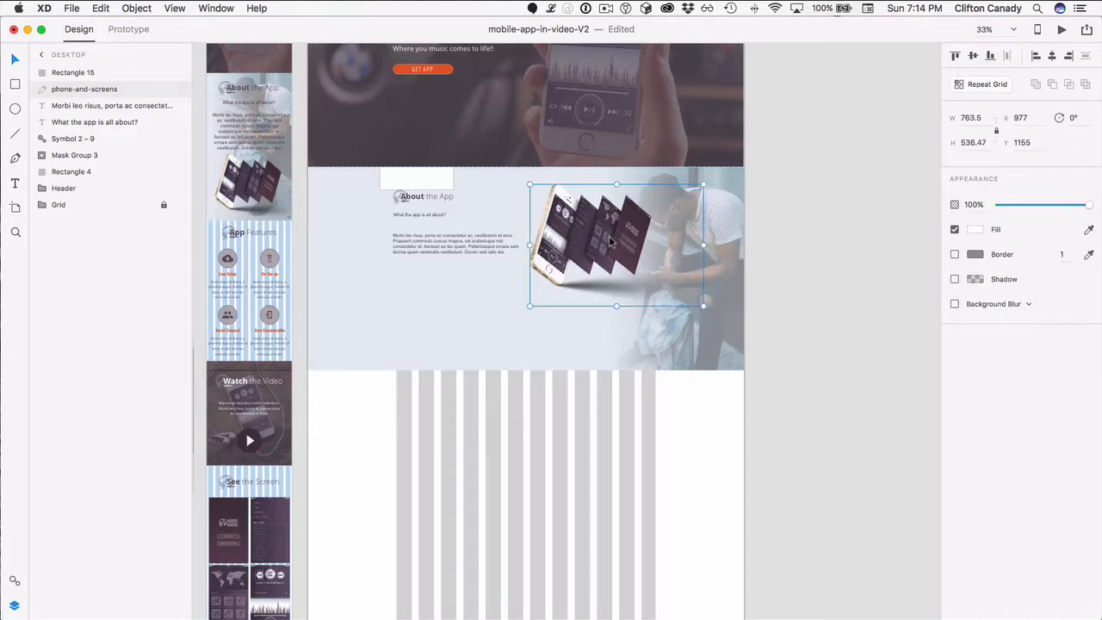
{"action": "left_click_drag", "start_coordinate": [610, 243], "coordinate": [613, 247]}
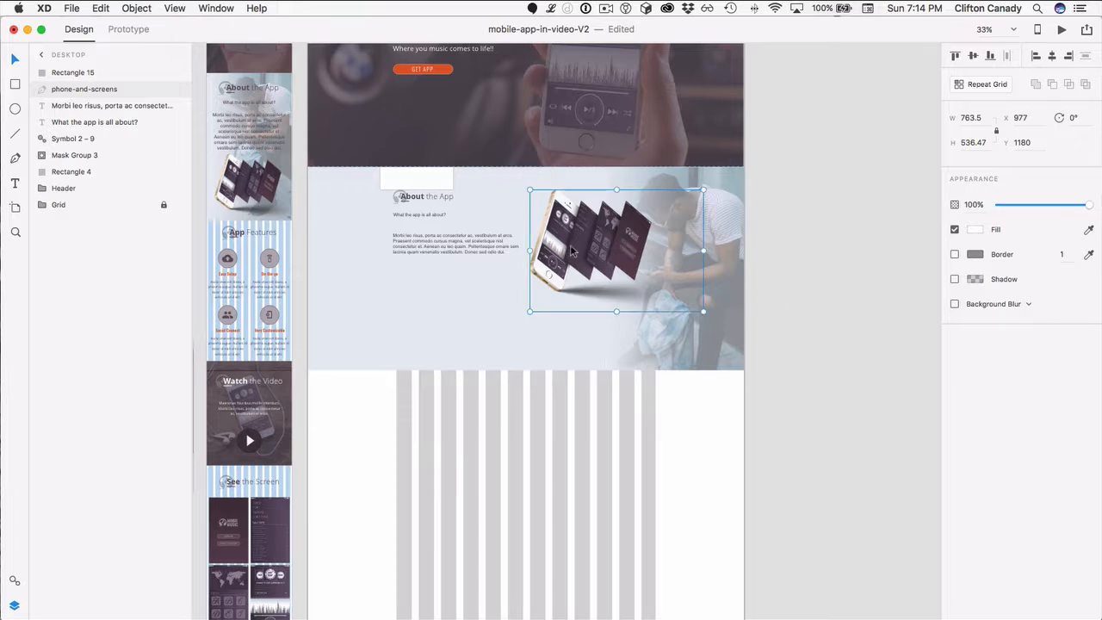
Move the spacer below the phone-and-screens image to X 977, Y 1700 and shorten the light background rectangle to the spacer's lower edge
{"action": "left_click_drag", "start_coordinate": [418, 177], "coordinate": [571, 321]}
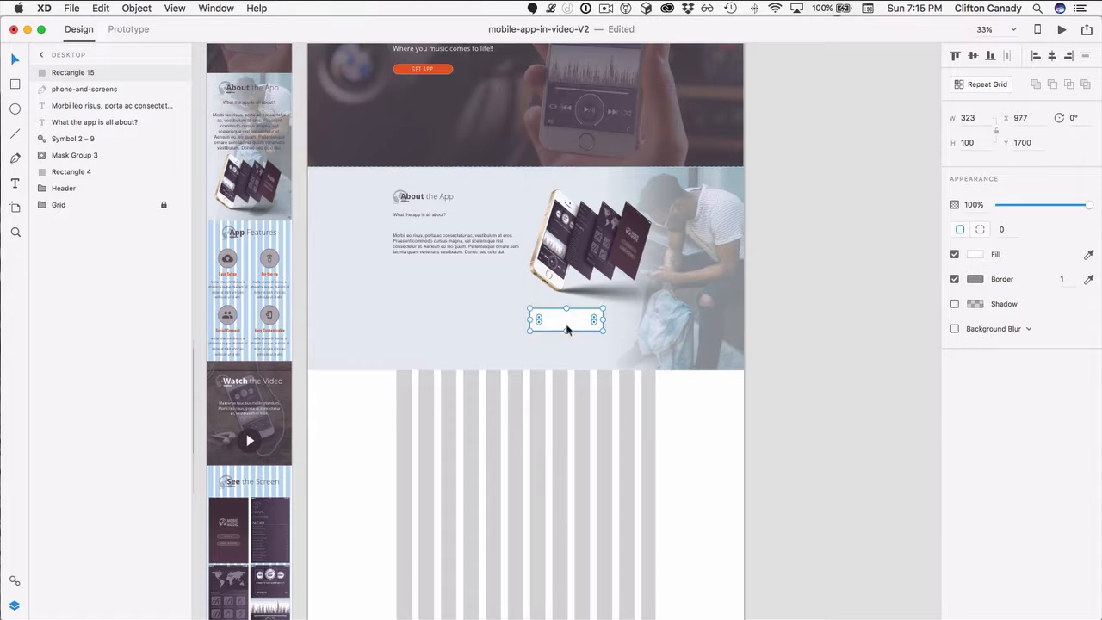
{"action": "left_click", "coordinate": [512, 355]}
{"action": "left_click_drag", "start_coordinate": [523, 367], "coordinate": [522, 331]}
{"action": "left_click", "coordinate": [361, 402]}
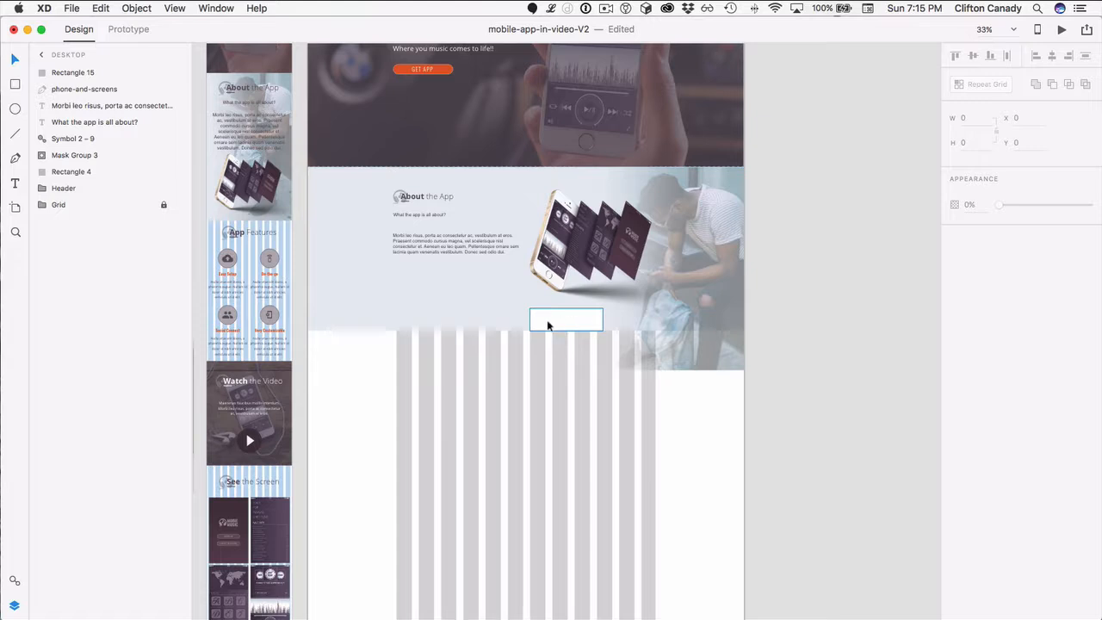
Move the spacer to X 390, Y 1800 and place a copy of the mobile App Features group beneath it at X 375, Y 1900
{"action": "left_click", "coordinate": [573, 327]}
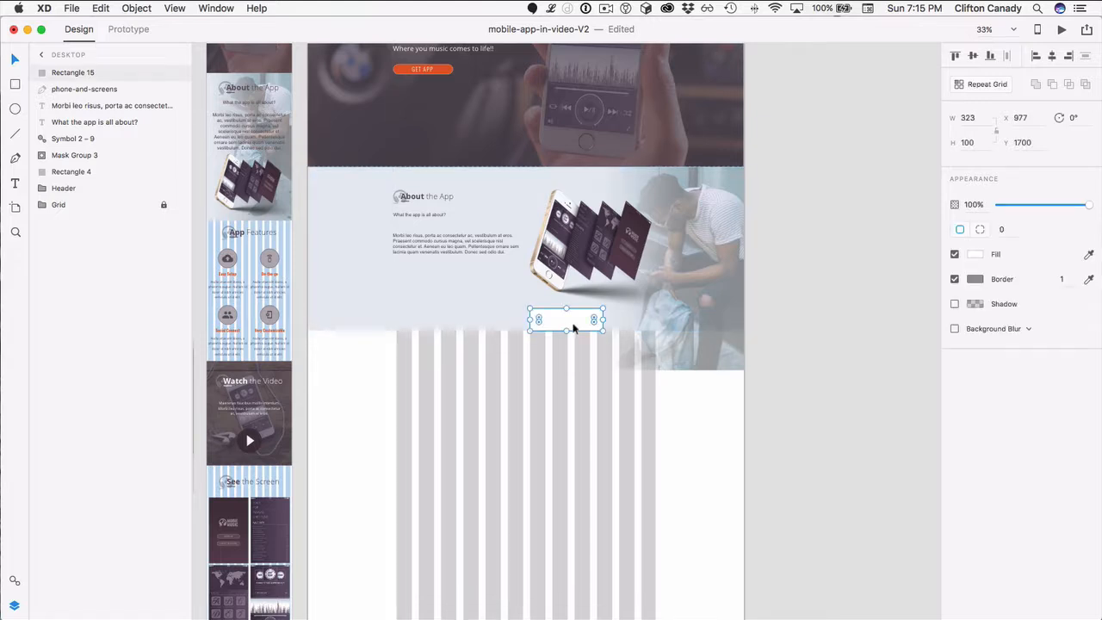
{"action": "left_click_drag", "start_coordinate": [568, 325], "coordinate": [429, 348]}
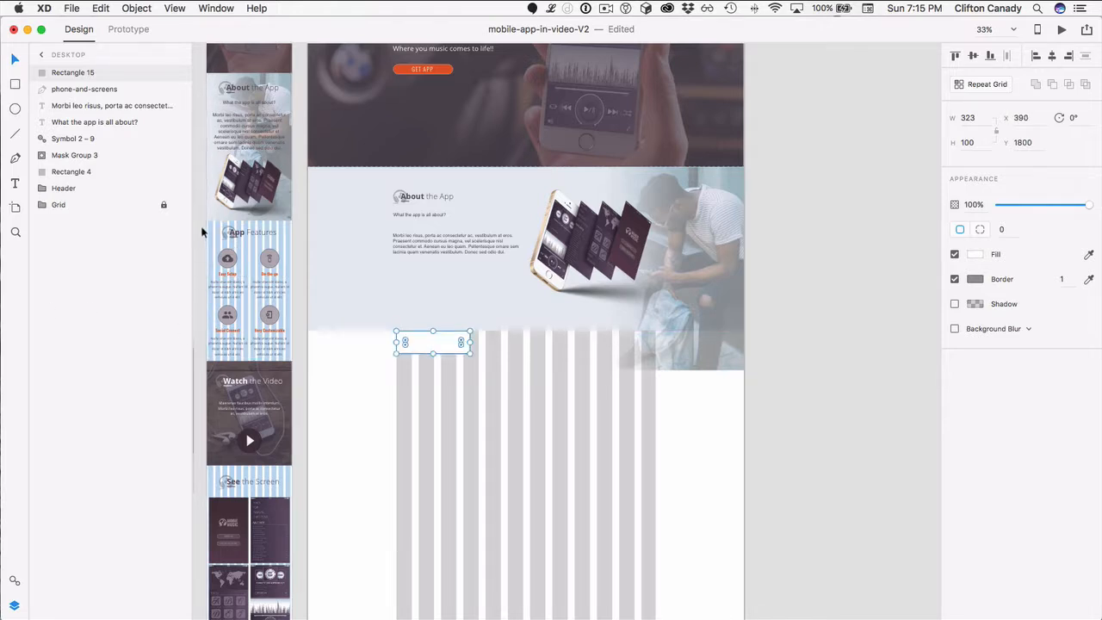
{"action": "left_click_drag", "start_coordinate": [200, 227], "coordinate": [297, 353]}
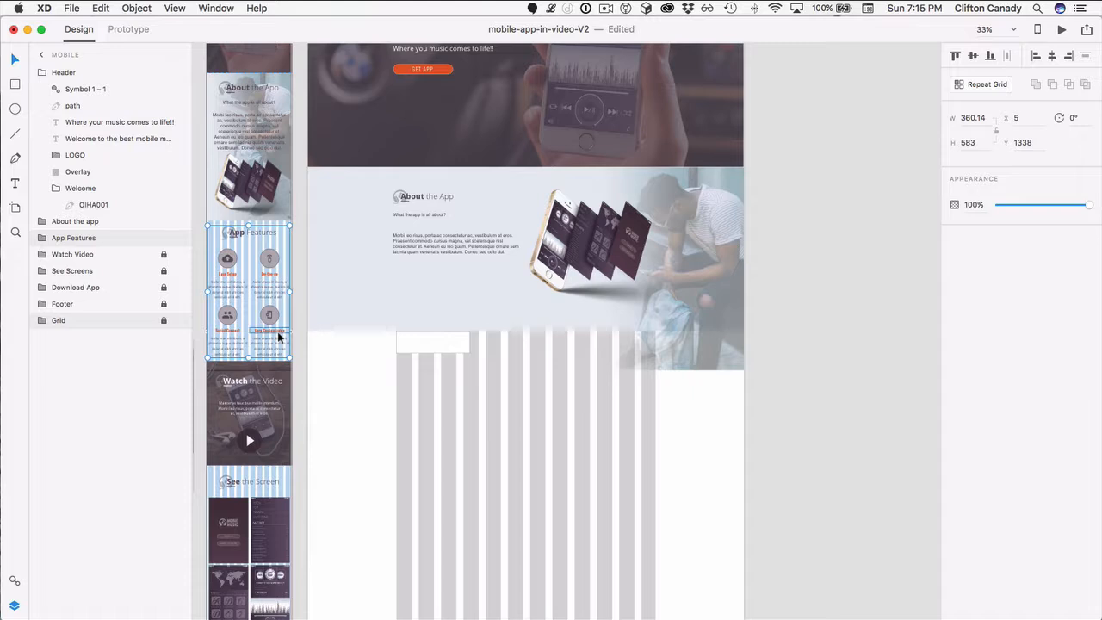
{"action": "left_click", "coordinate": [360, 405]}
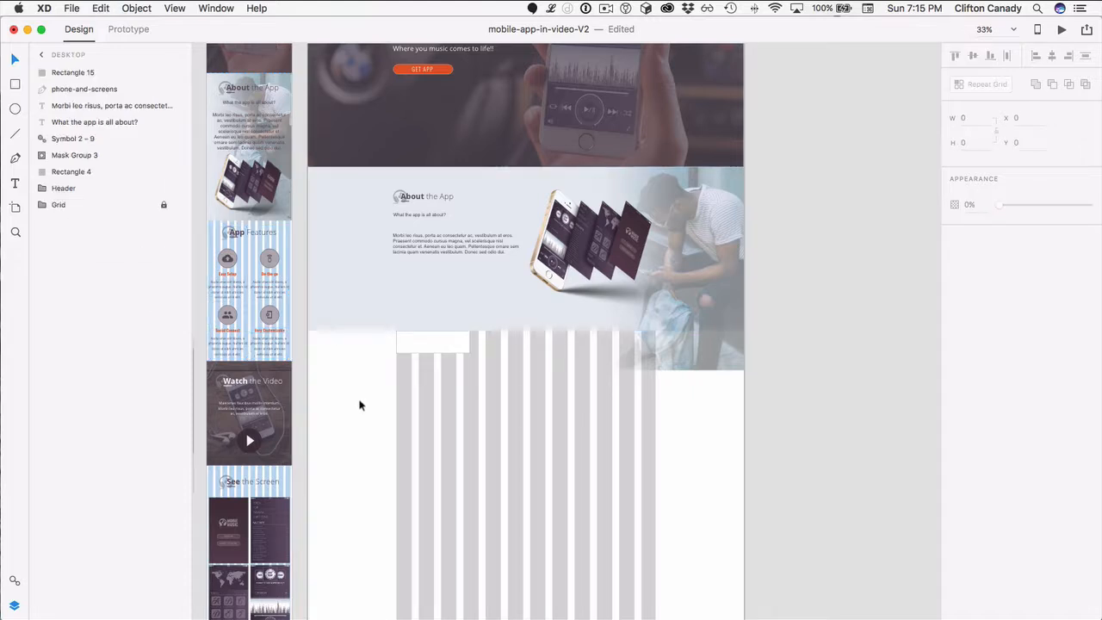
{"action": "key", "text": "super+v"}
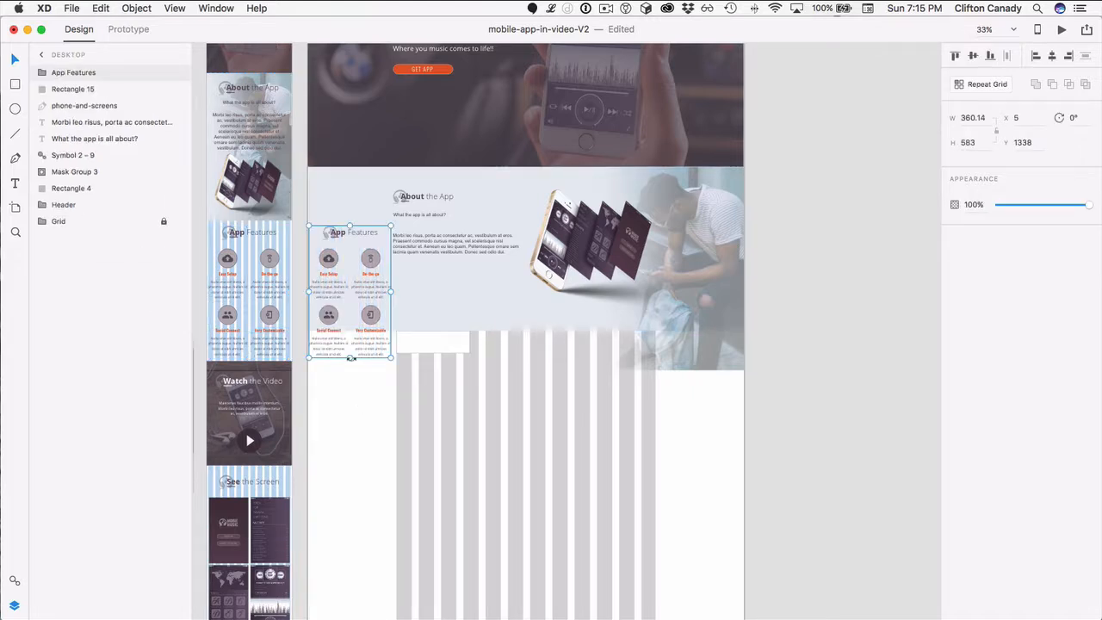
{"action": "left_click_drag", "start_coordinate": [322, 264], "coordinate": [404, 388]}
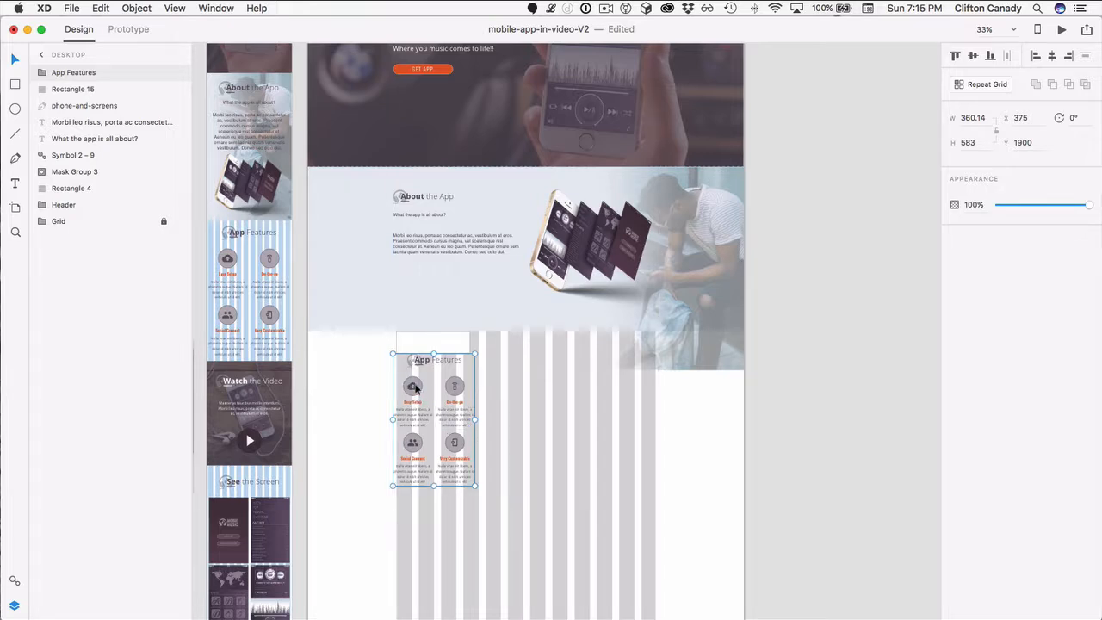
{"action": "right_click", "coordinate": [416, 389]}
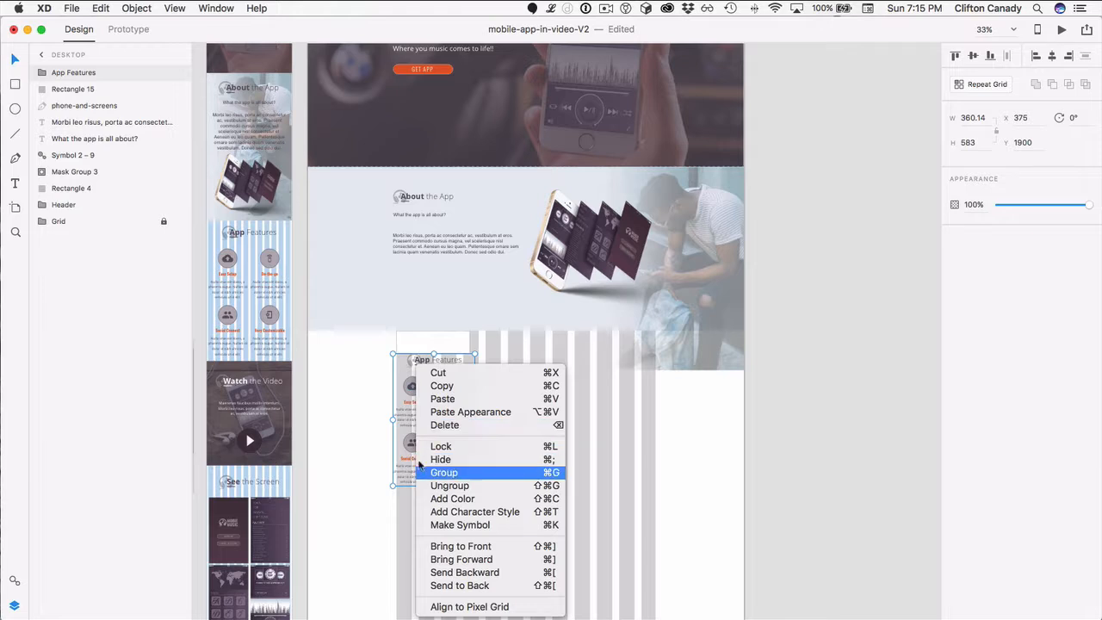
{"action": "left_click", "coordinate": [339, 415]}
{"action": "left_click", "coordinate": [826, 433]}
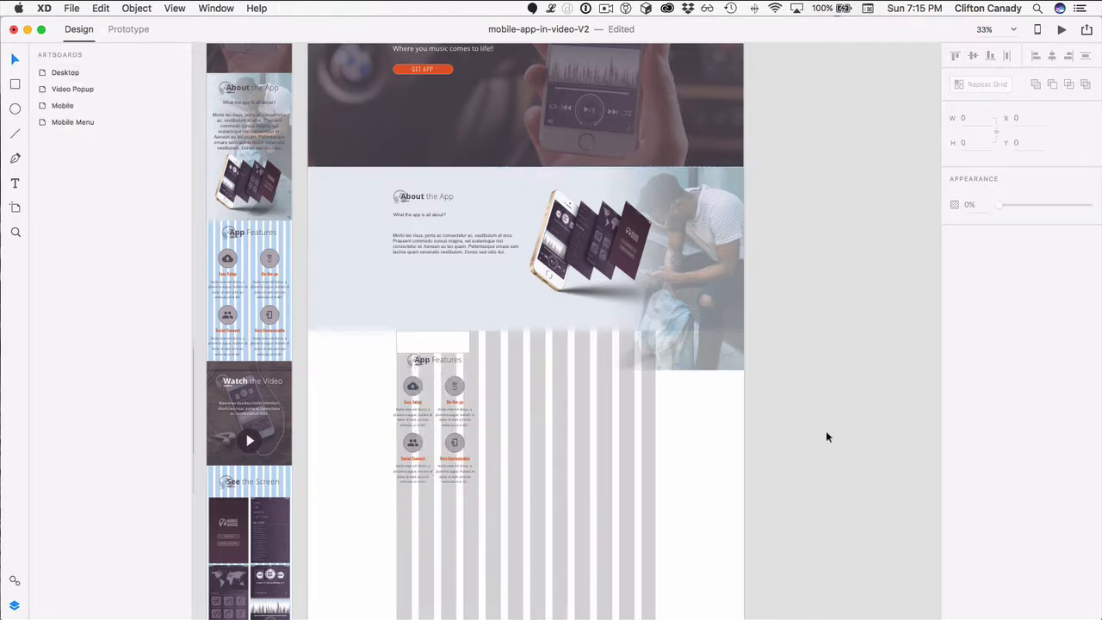
Shorten the mask rectangle inside the guy-looking-phone mask group so the photo ends at the light background's lower edge
{"action": "left_click", "coordinate": [708, 350]}
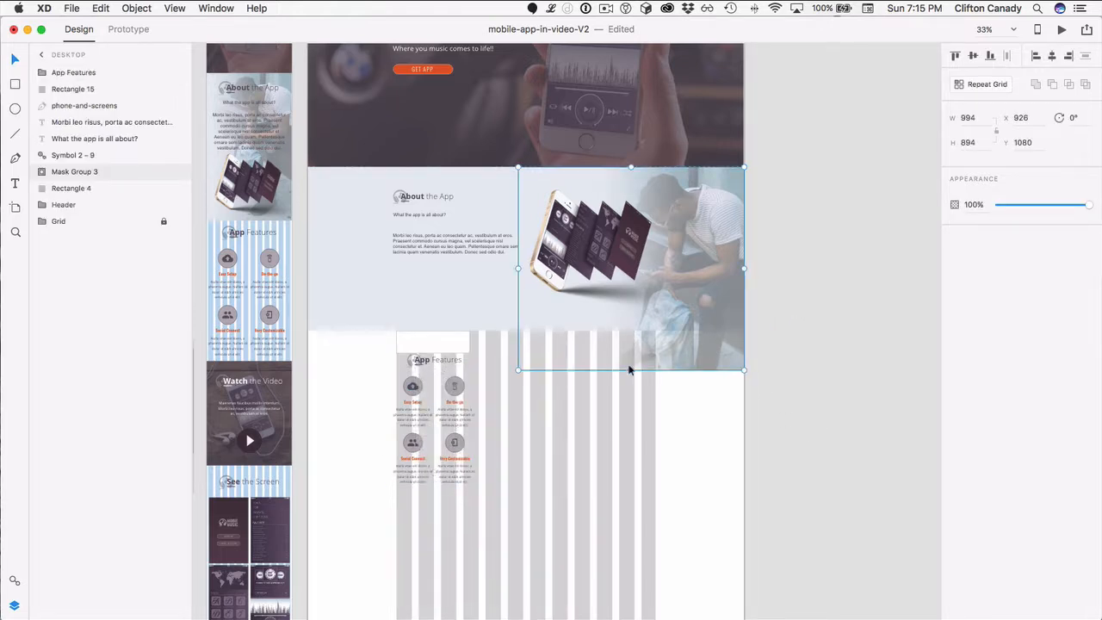
{"action": "double_click", "coordinate": [675, 353]}
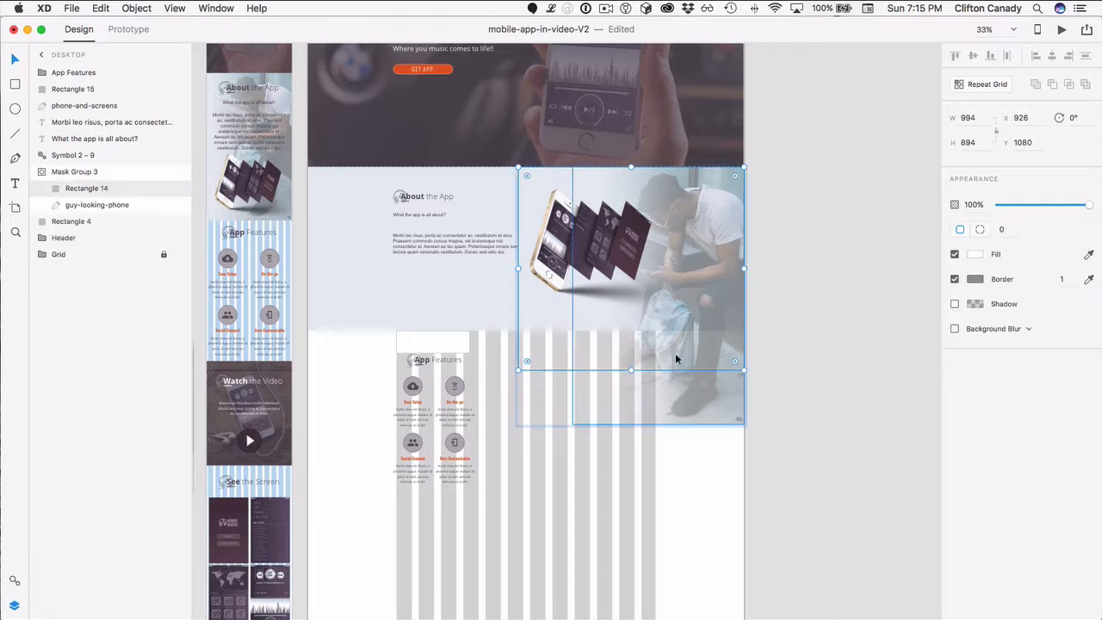
{"action": "left_click_drag", "start_coordinate": [630, 370], "coordinate": [630, 331]}
{"action": "left_click", "coordinate": [811, 413]}
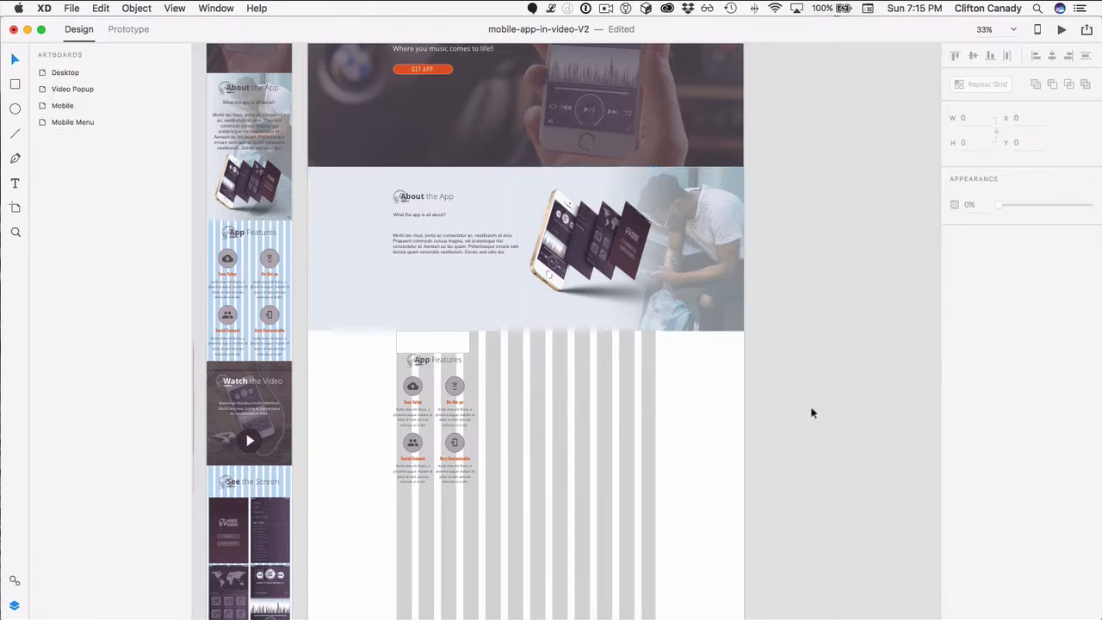
{"action": "left_click", "coordinate": [737, 424]}
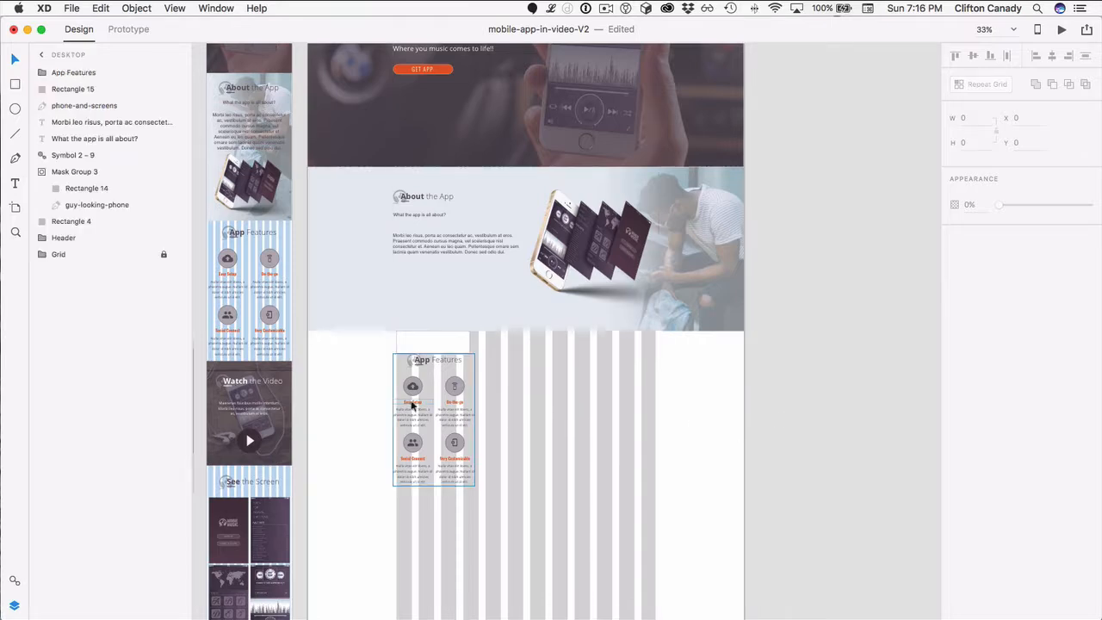
Set the height of the mask rectangle around the guy-looking-phone photo to 721 so it ends at the light background's lower edge
{"action": "key", "text": "super+1"}
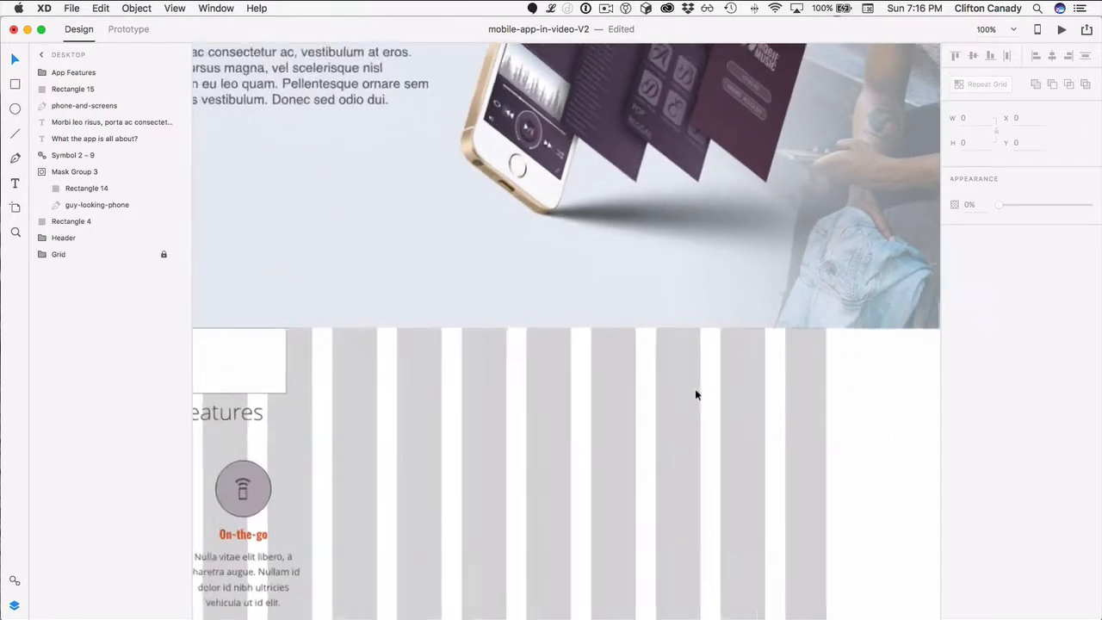
{"action": "double_click", "coordinate": [870, 287]}
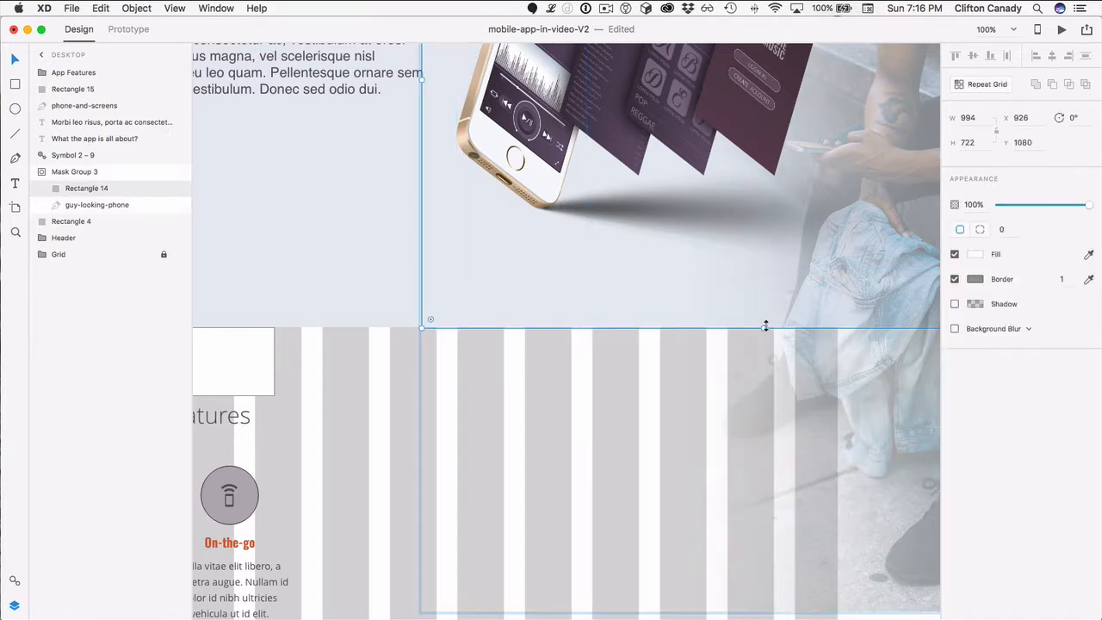
{"action": "left_click_drag", "start_coordinate": [764, 328], "coordinate": [763, 327]}
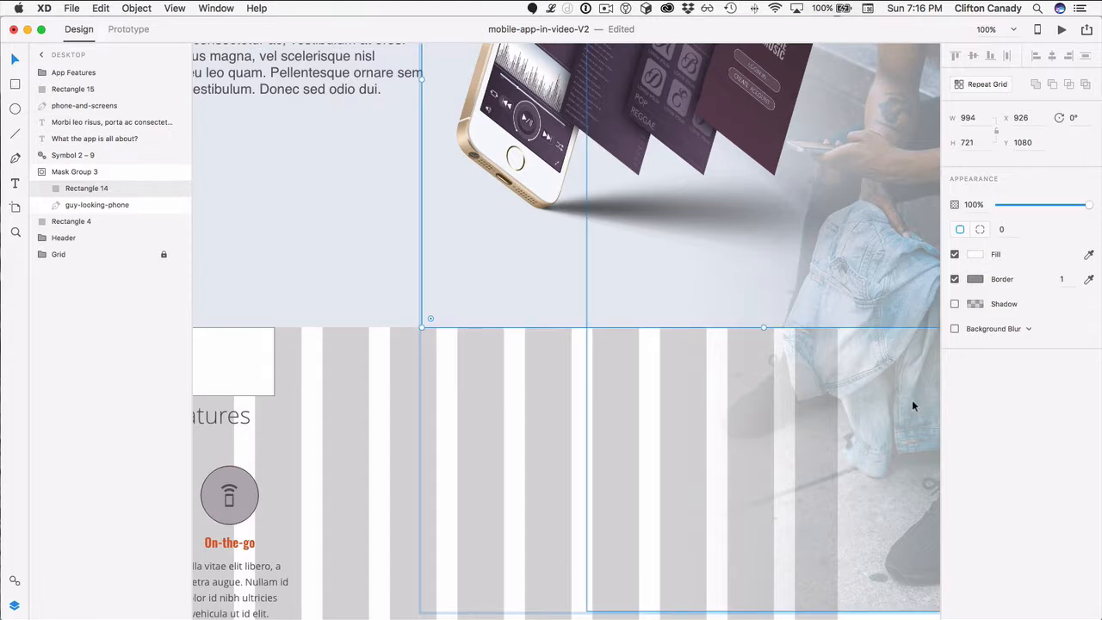
{"action": "left_click", "coordinate": [891, 591]}
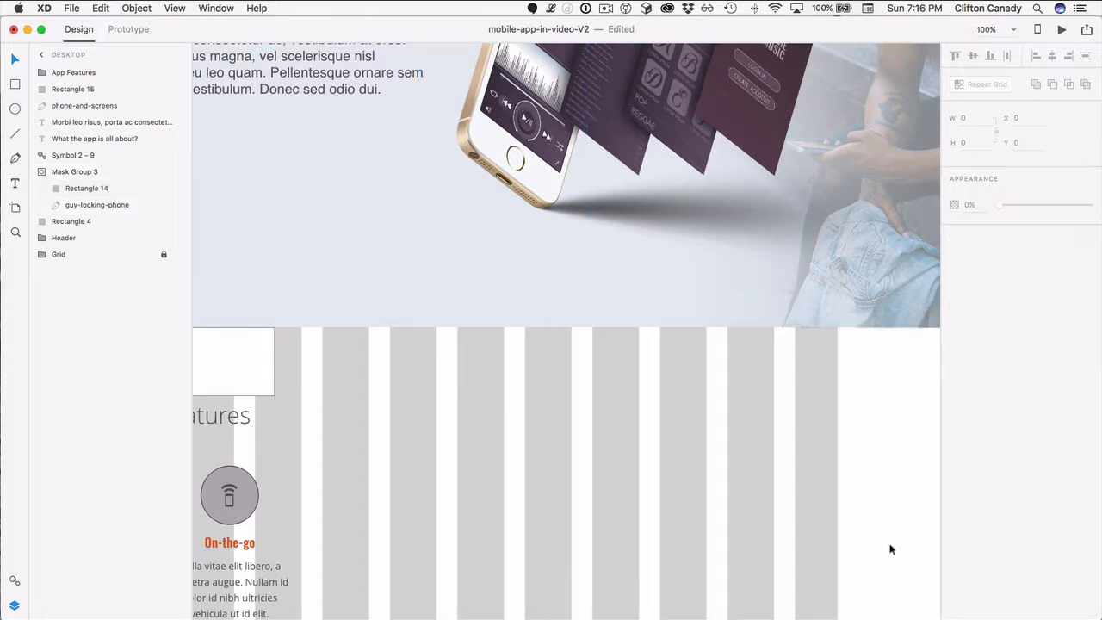
Ungroup the copied App Features group and move the On-the-go feature over to start at the fourth grid column
{"action": "scroll", "coordinate": [833, 514], "scroll_direction": "left", "scroll_amount": 6}
{"action": "scroll", "coordinate": [833, 514], "scroll_direction": "down", "scroll_amount": 3}
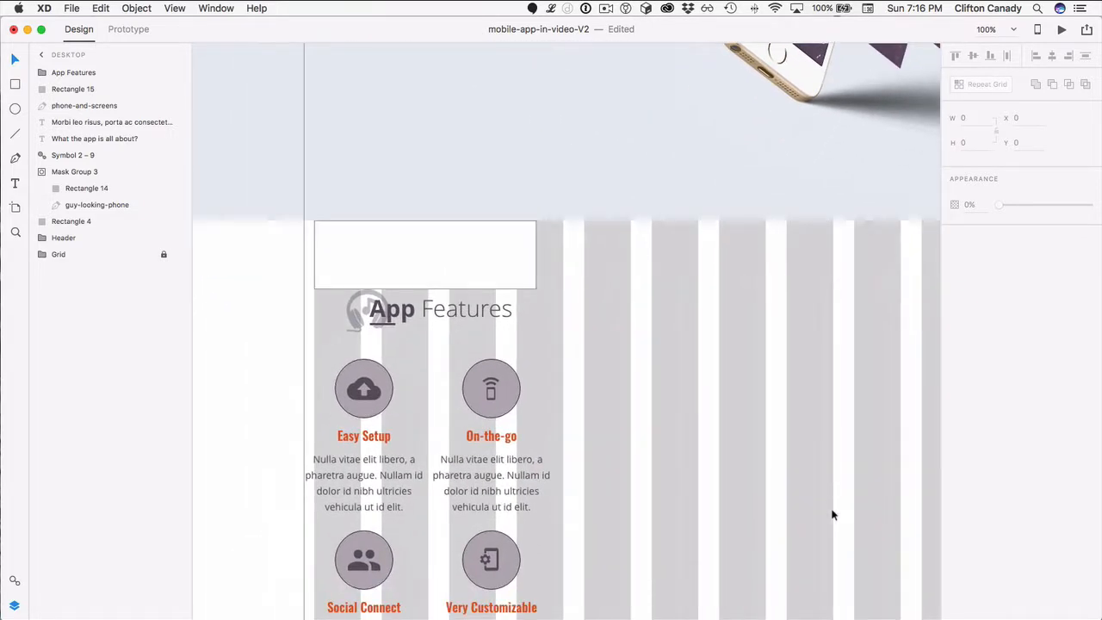
{"action": "scroll", "coordinate": [403, 332], "scroll_direction": "down", "scroll_amount": 2}
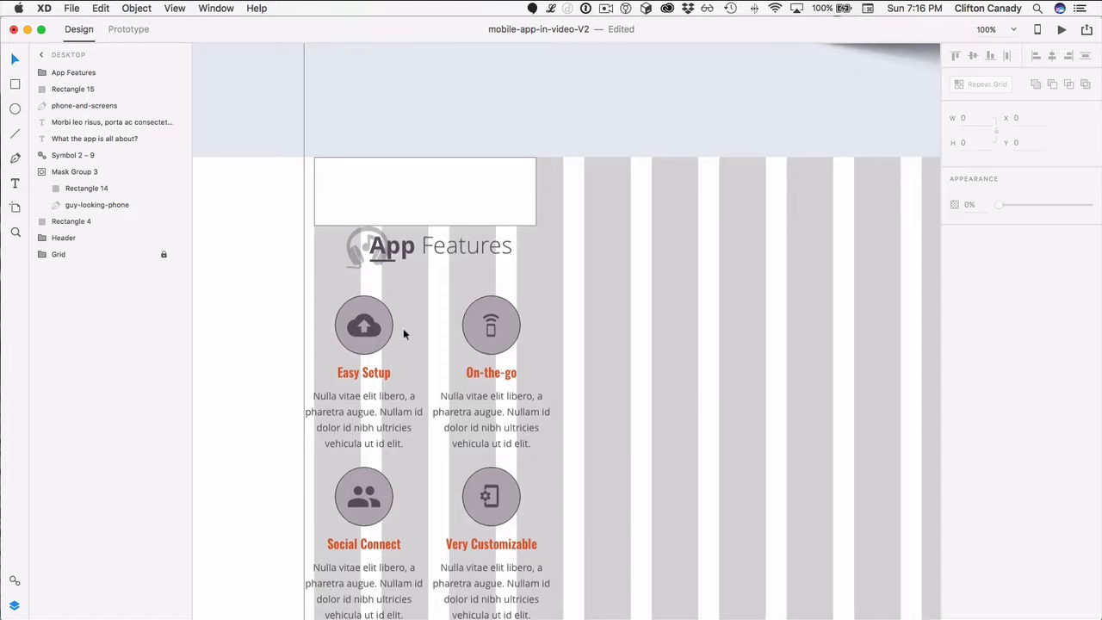
{"action": "scroll", "coordinate": [402, 328], "scroll_direction": "down", "scroll_amount": 2}
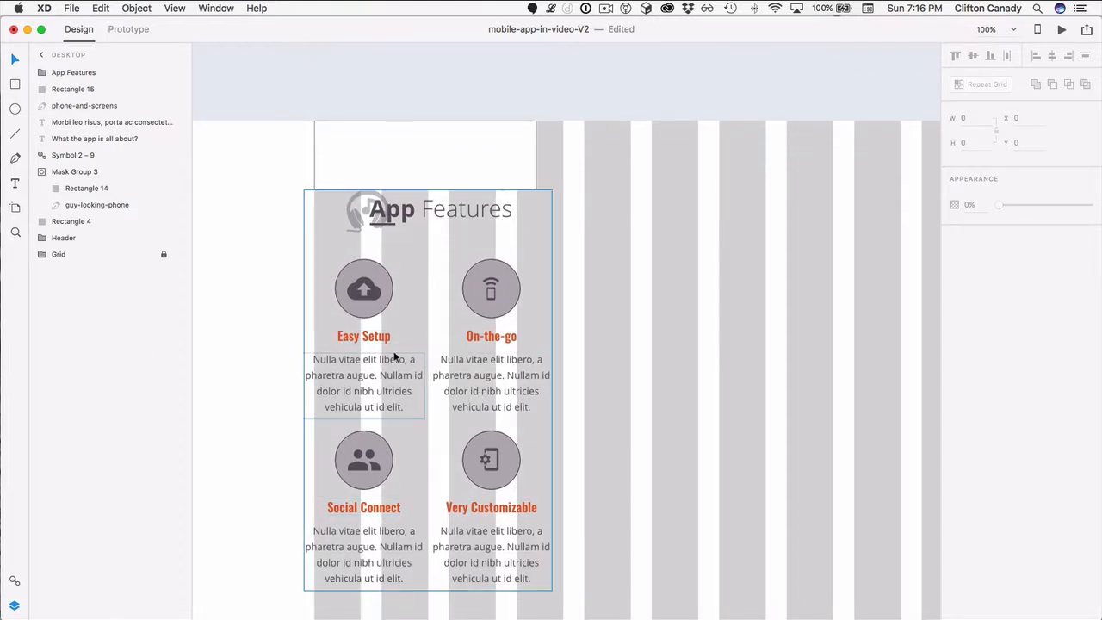
{"action": "left_click", "coordinate": [376, 313]}
{"action": "double_click", "coordinate": [372, 303]}
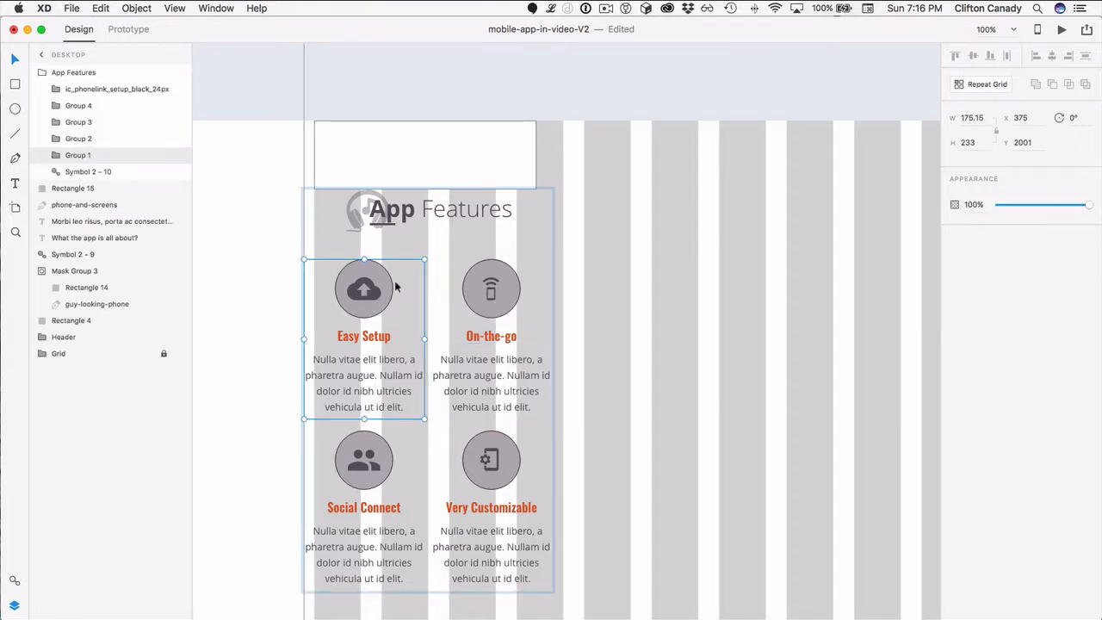
{"action": "left_click_drag", "start_coordinate": [260, 215], "coordinate": [595, 524]}
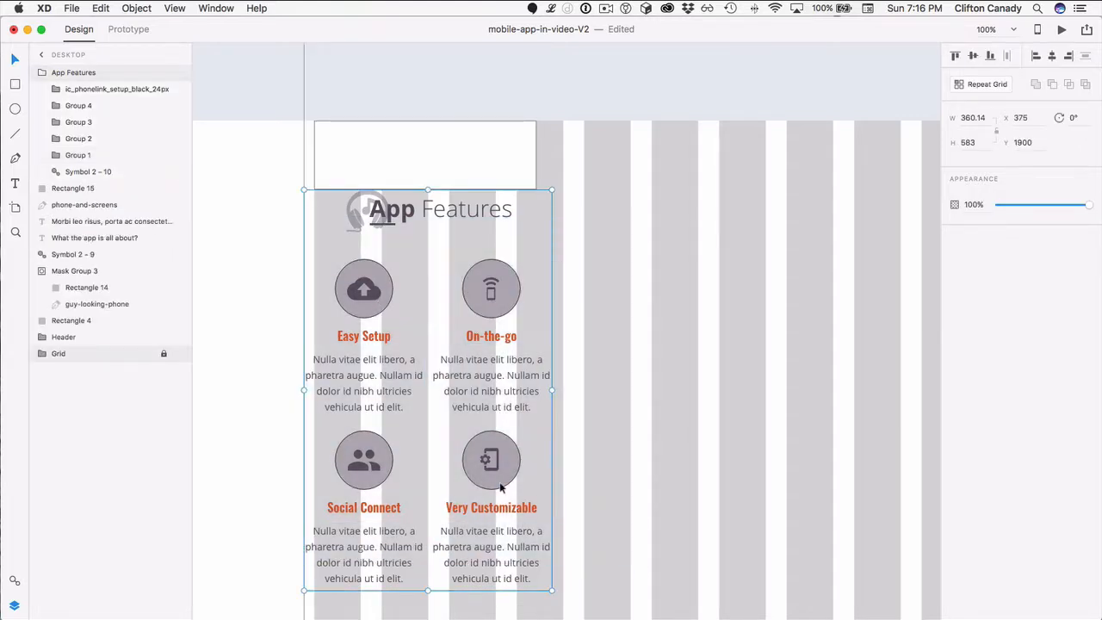
{"action": "right_click", "coordinate": [489, 367]}
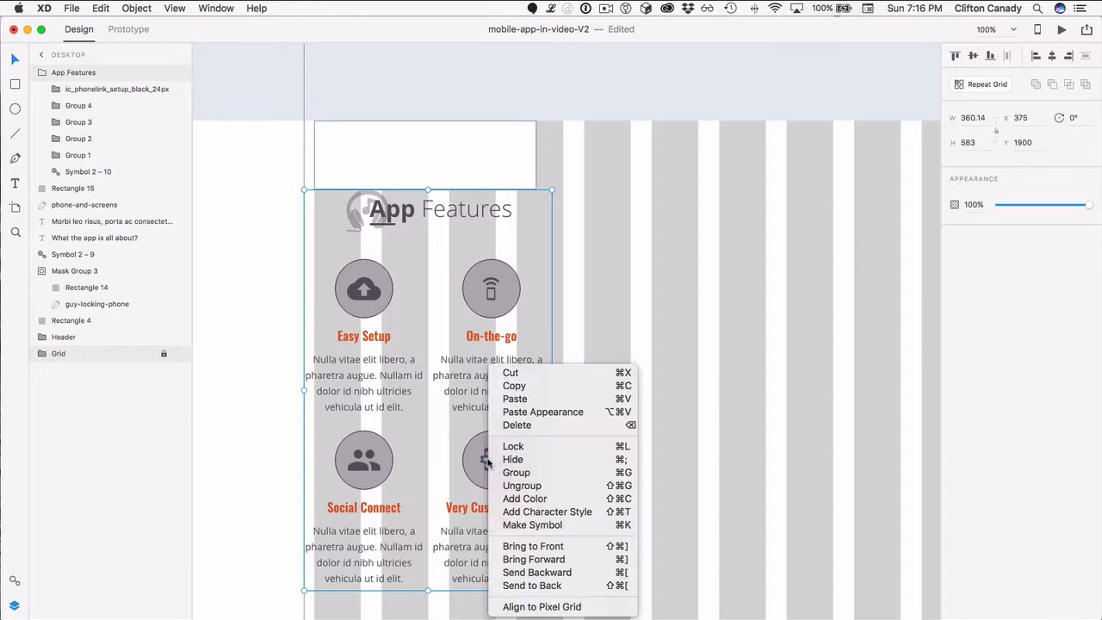
{"action": "left_click", "coordinate": [523, 485]}
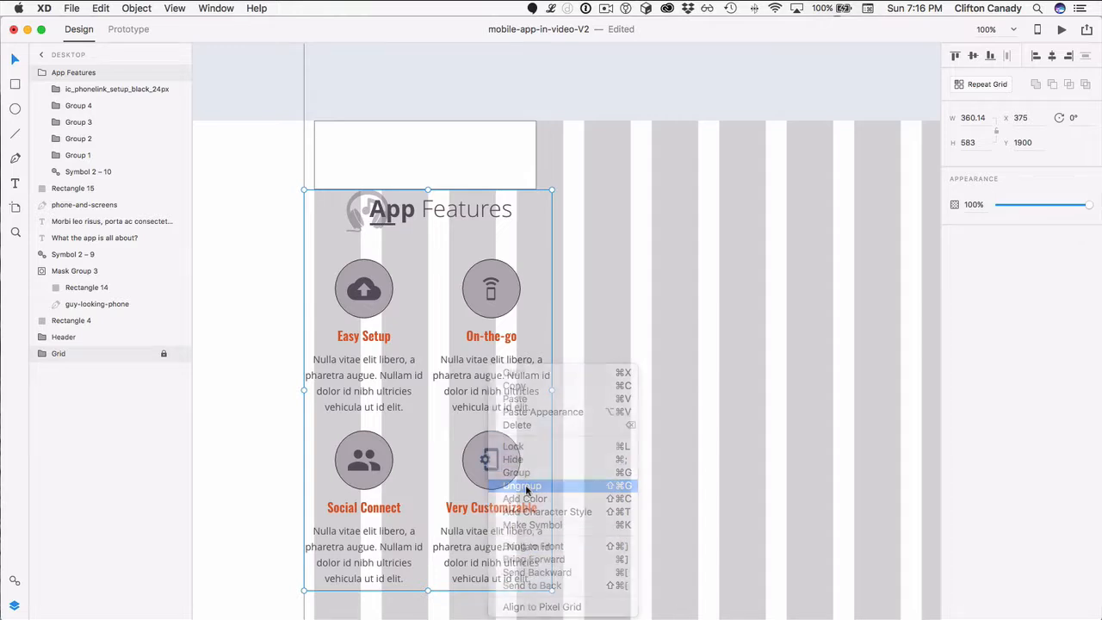
{"action": "left_click", "coordinate": [241, 337]}
{"action": "left_click", "coordinate": [475, 304]}
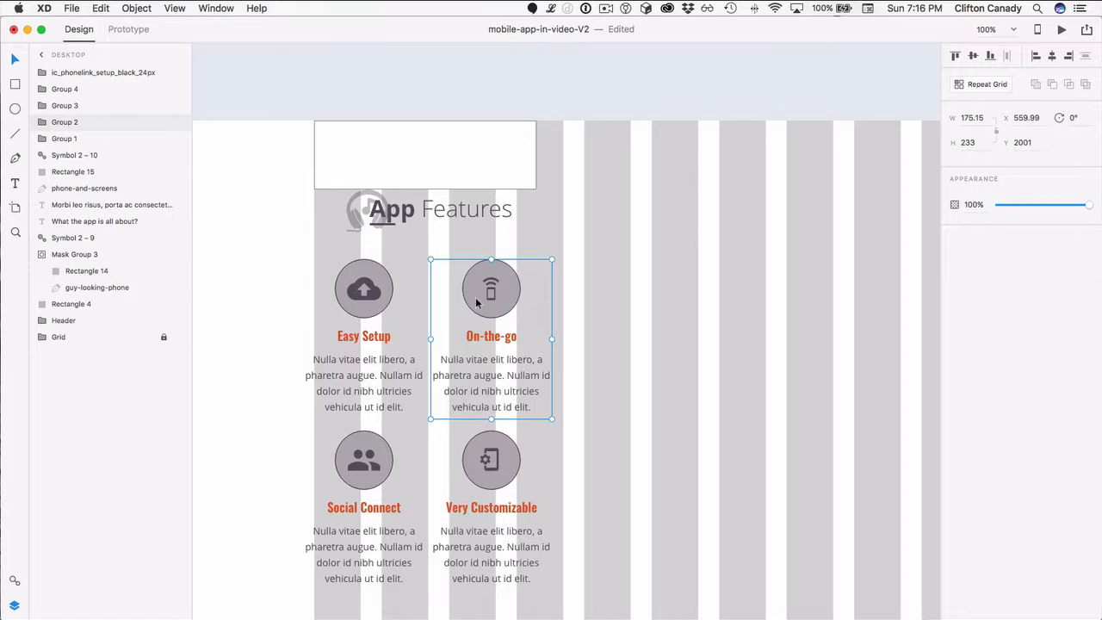
{"action": "left_click_drag", "start_coordinate": [475, 305], "coordinate": [562, 297]}
Widen the Easy Setup title to about 275 and its paragraph to about 279, and center the cloud icon above them
{"action": "left_click", "coordinate": [365, 323]}
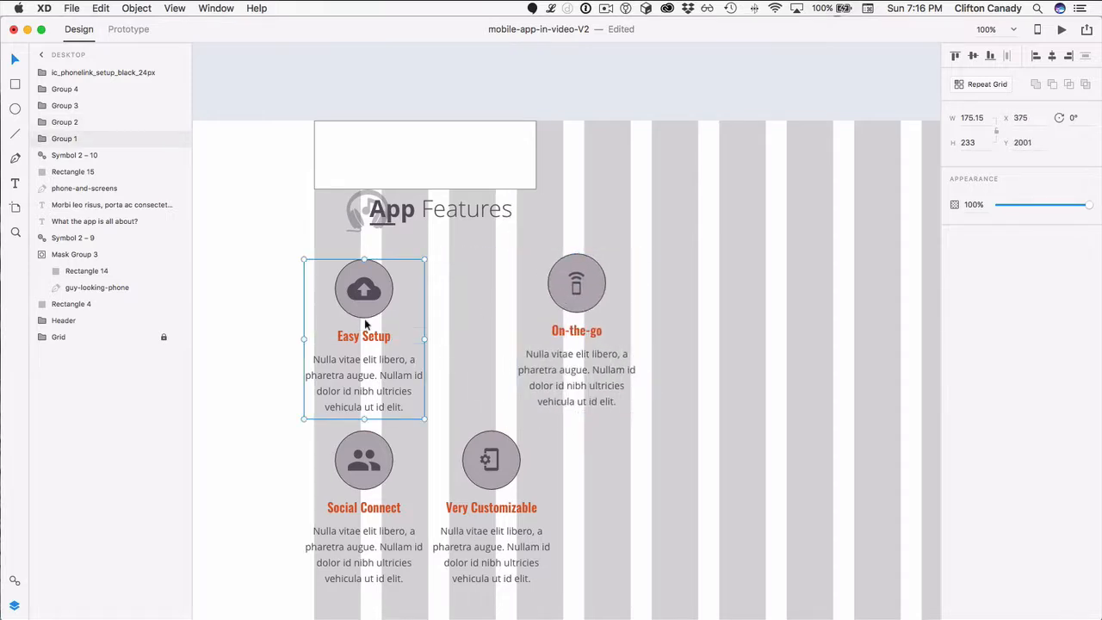
{"action": "double_click", "coordinate": [373, 340]}
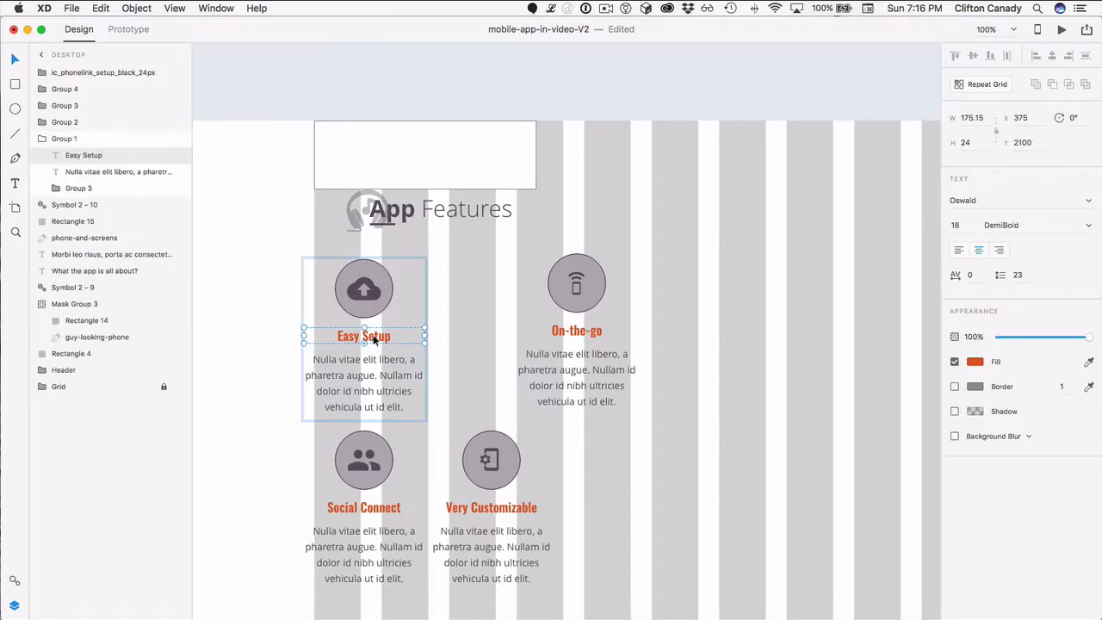
{"action": "left_click_drag", "start_coordinate": [425, 336], "coordinate": [496, 337]}
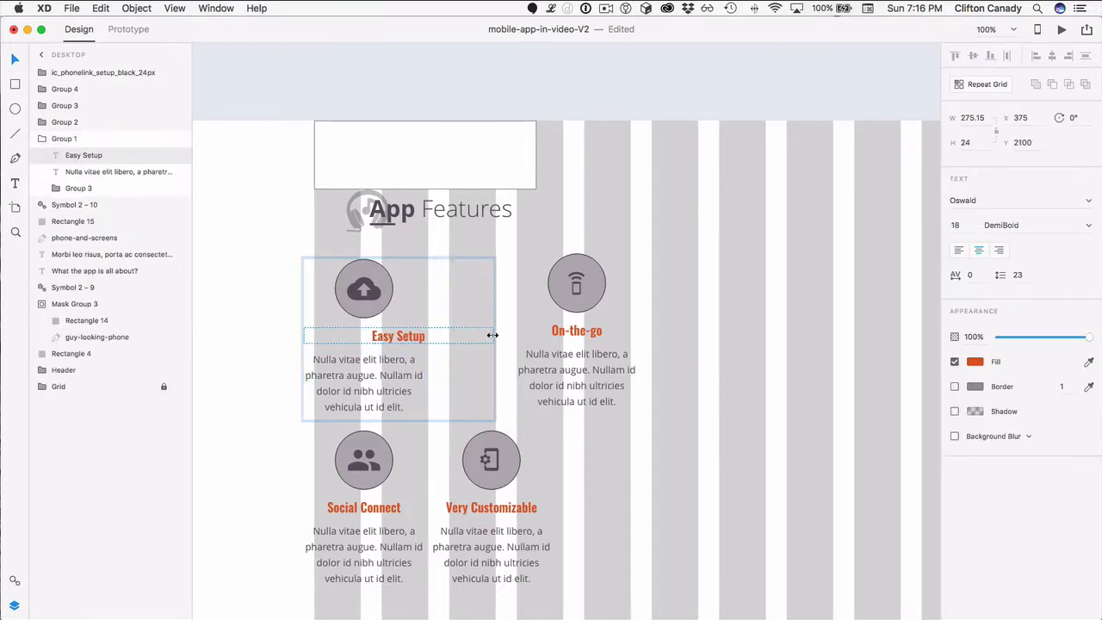
{"action": "left_click", "coordinate": [361, 378]}
{"action": "left_click_drag", "start_coordinate": [425, 383], "coordinate": [496, 388]}
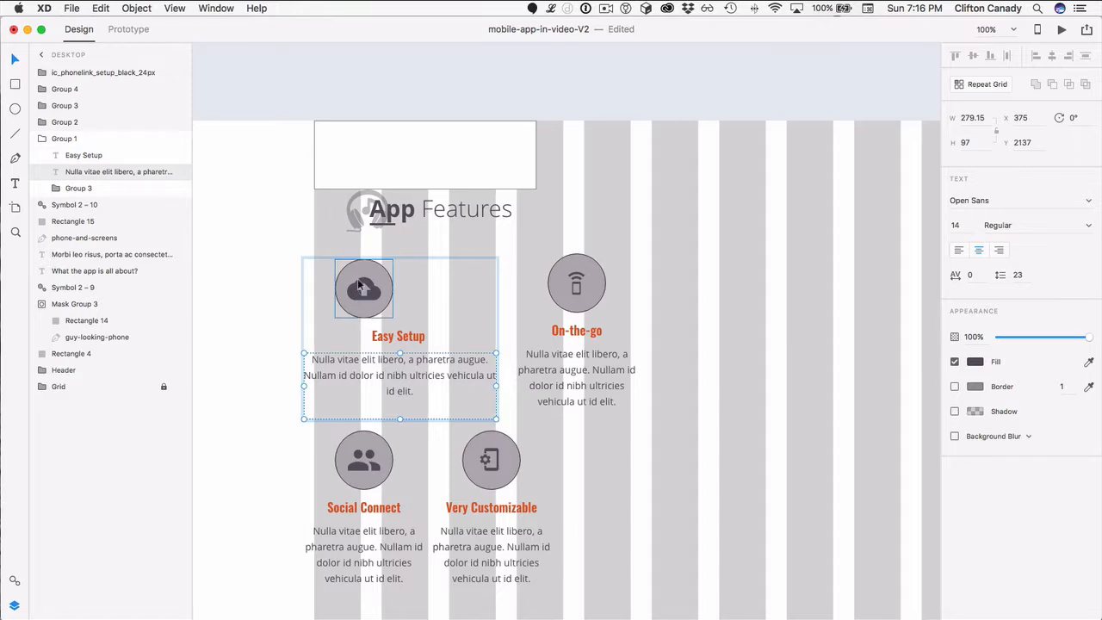
{"action": "left_click_drag", "start_coordinate": [363, 291], "coordinate": [397, 293]}
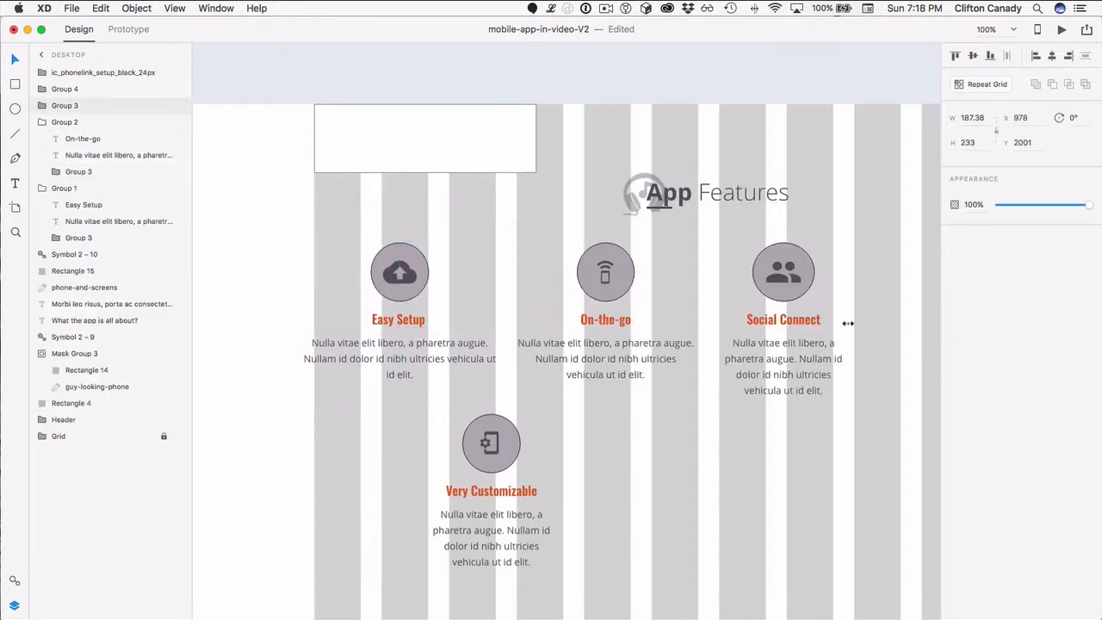
Restore the Social Connect group's width to 175.15, and widen its title and paragraph to about 259, ending at a grid column's edge
{"action": "mouse_move", "coordinate": [846, 322]}
{"action": "left_mouse_down"}
{"action": "mouse_move", "coordinate": [887, 326]}
{"action": "mouse_move", "coordinate": [841, 327]}
{"action": "mouse_move", "coordinate": [840, 342]}
{"action": "left_mouse_up"}
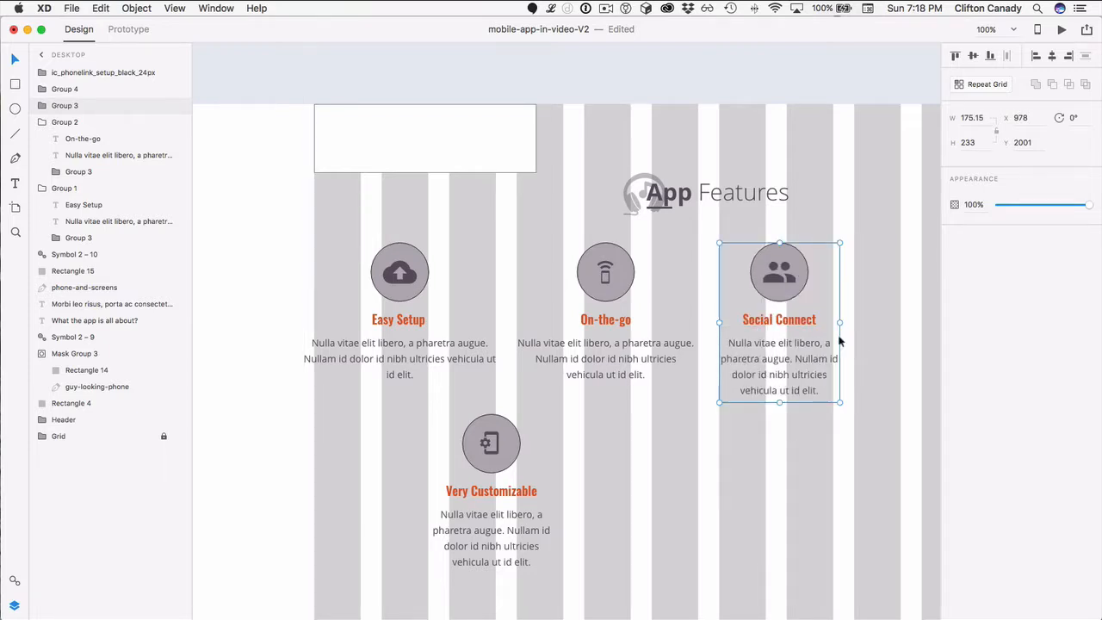
{"action": "double_click", "coordinate": [800, 324]}
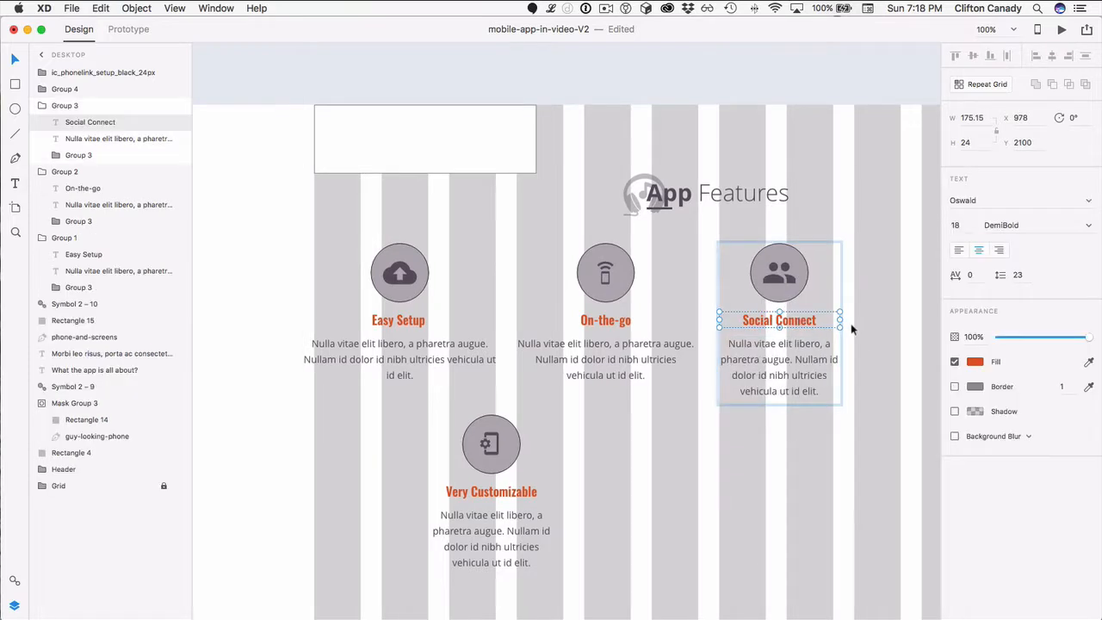
{"action": "left_click_drag", "start_coordinate": [841, 319], "coordinate": [897, 325]}
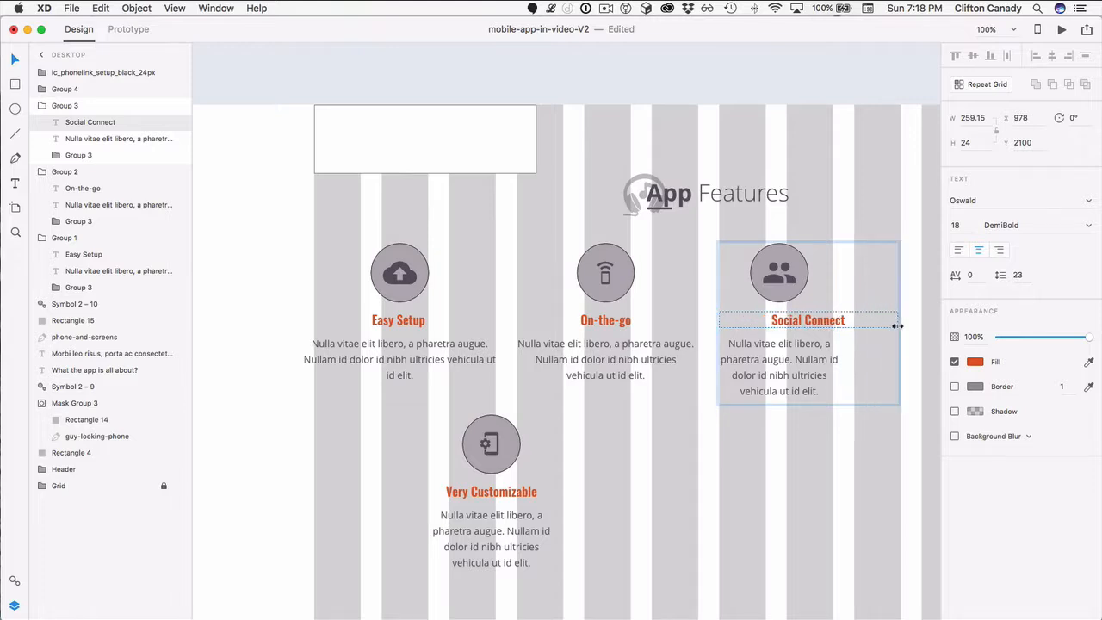
{"action": "left_click", "coordinate": [839, 370]}
{"action": "left_click_drag", "start_coordinate": [840, 370], "coordinate": [898, 373]}
{"action": "left_click", "coordinate": [743, 418]}
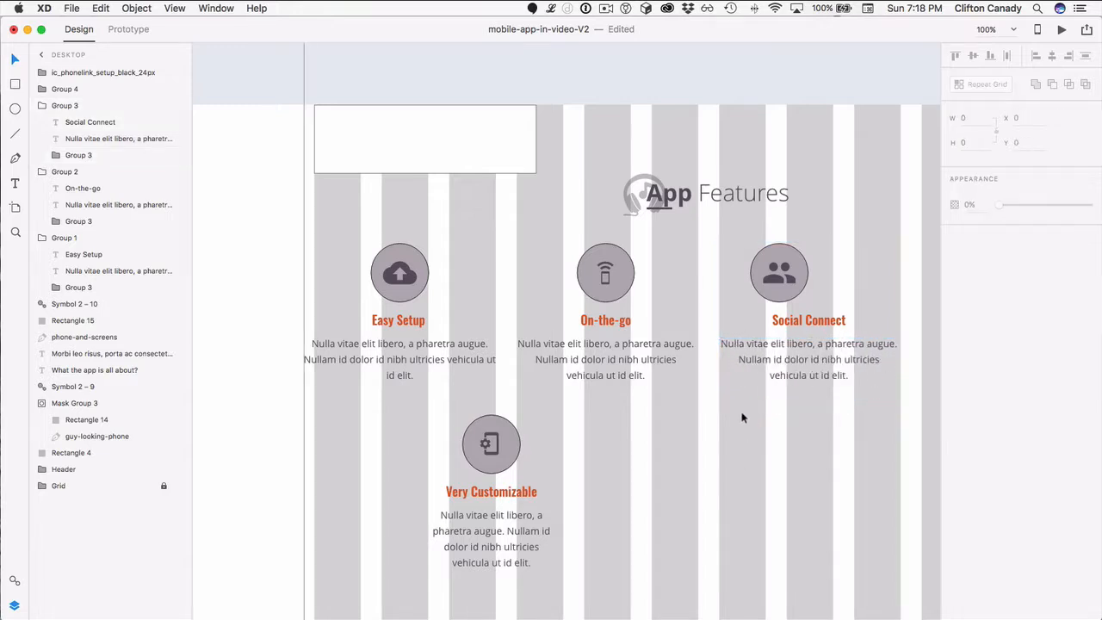
Center the Social Connect icon above its title by moving it to X 1066.26, Y 2001
{"action": "left_click", "coordinate": [775, 274]}
{"action": "double_click", "coordinate": [775, 274]}
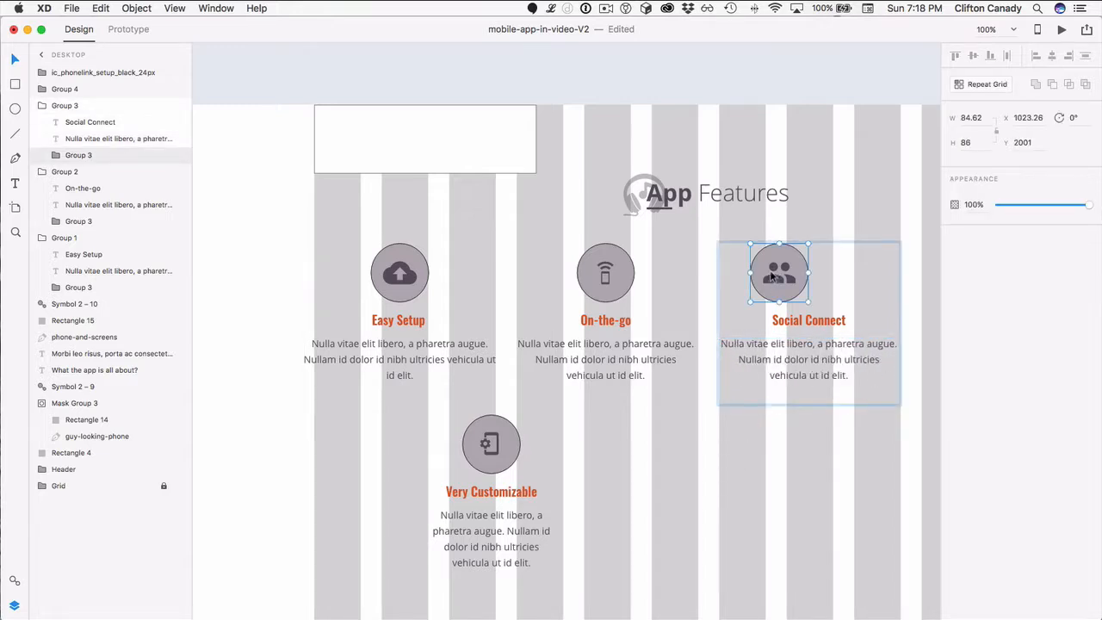
{"action": "left_click_drag", "start_coordinate": [772, 273], "coordinate": [809, 274]}
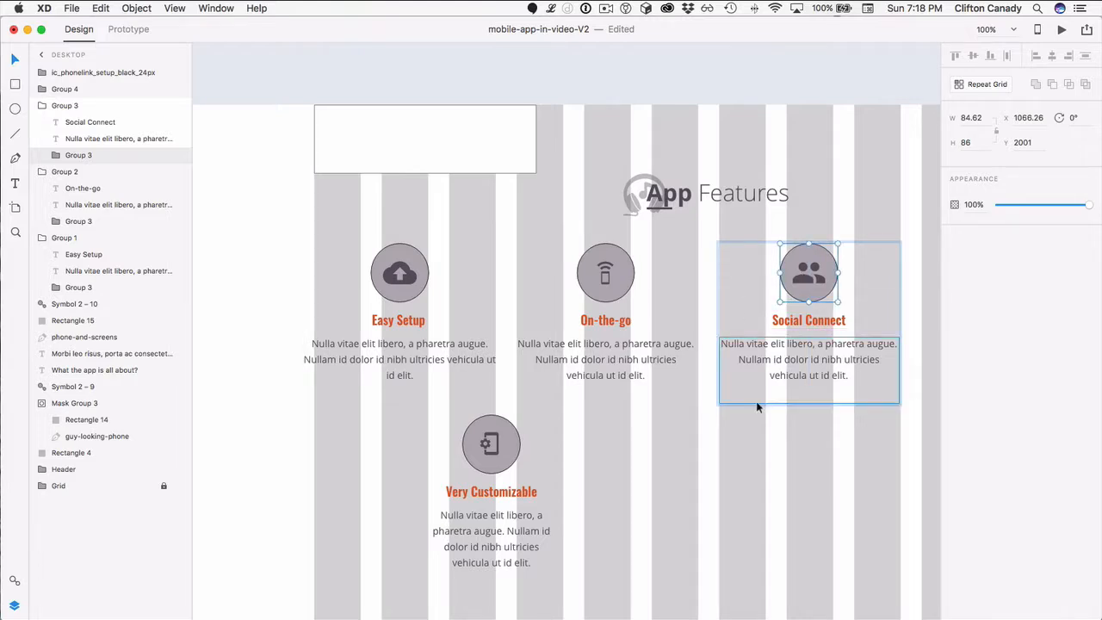
{"action": "left_click", "coordinate": [680, 439]}
Group the Very Customizable feature with its separate phone-setup icon and move them beside Social Connect, to about X 1275, Y 1988
{"action": "scroll", "coordinate": [686, 439], "scroll_direction": "right", "scroll_amount": 10}
{"action": "scroll", "coordinate": [686, 439], "scroll_direction": "down", "scroll_amount": 3}
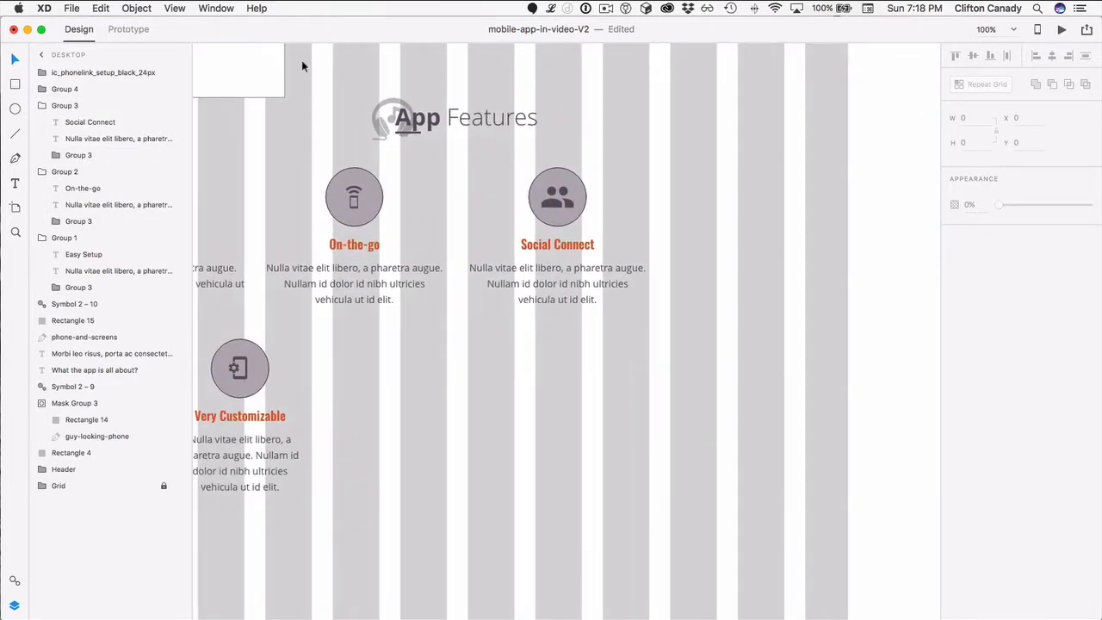
{"action": "left_click", "coordinate": [234, 377]}
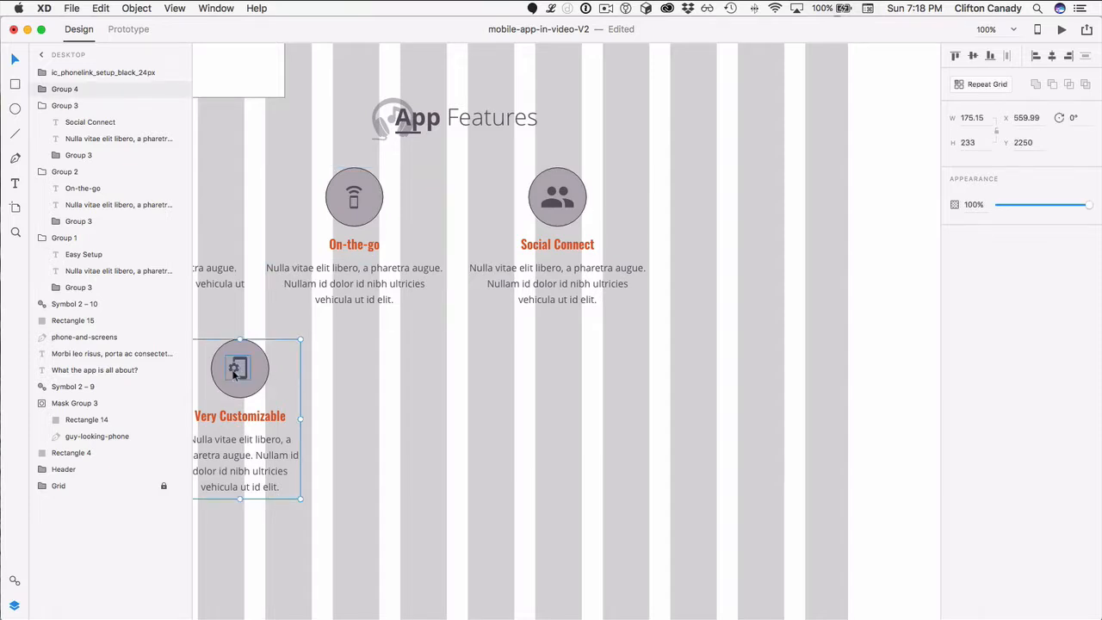
{"action": "double_click", "coordinate": [234, 374]}
{"action": "mouse_move", "coordinate": [234, 374]}
{"action": "left_mouse_down"}
{"action": "mouse_move", "coordinate": [361, 379]}
{"action": "mouse_move", "coordinate": [237, 377]}
{"action": "left_mouse_up"}
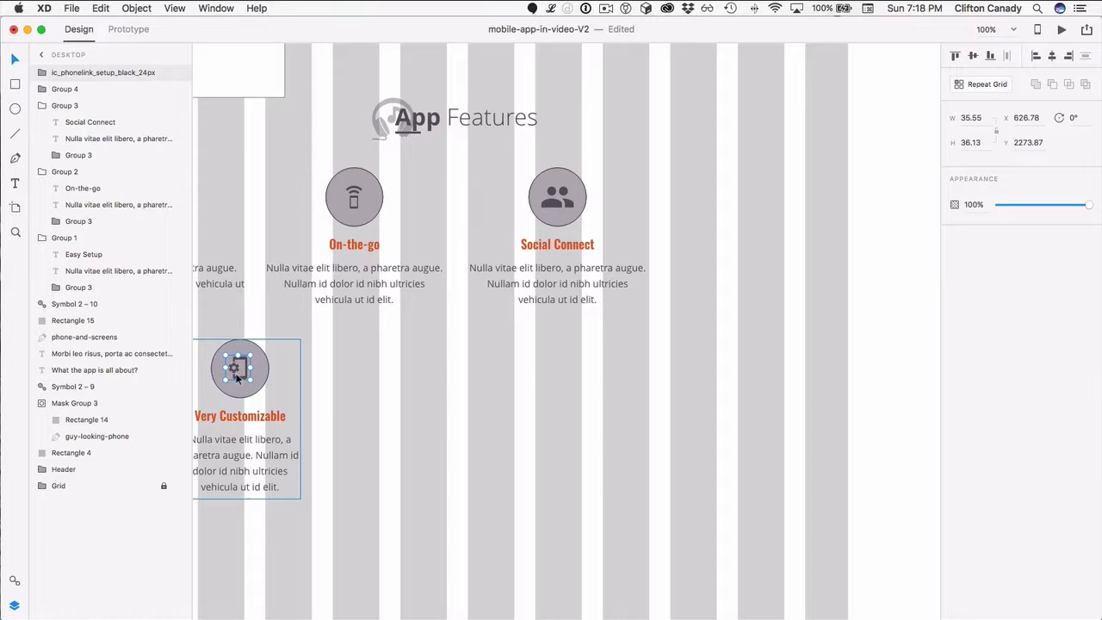
{"action": "left_click", "coordinate": [334, 456]}
{"action": "left_click_drag", "start_coordinate": [336, 464], "coordinate": [226, 349]}
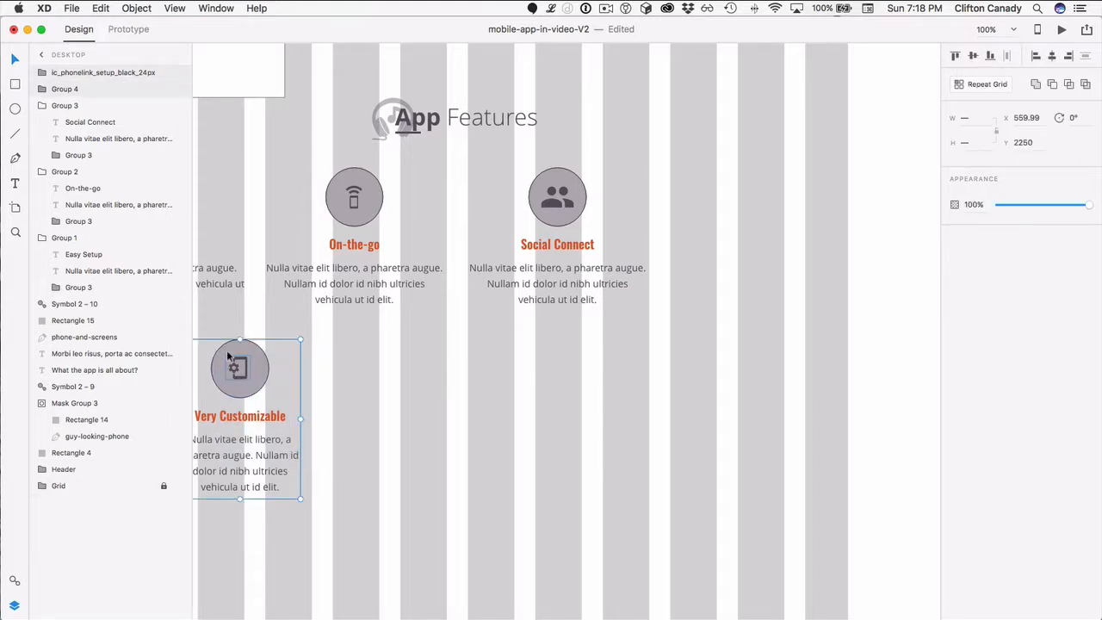
{"action": "right_click", "coordinate": [226, 349]}
{"action": "left_click", "coordinate": [245, 449]}
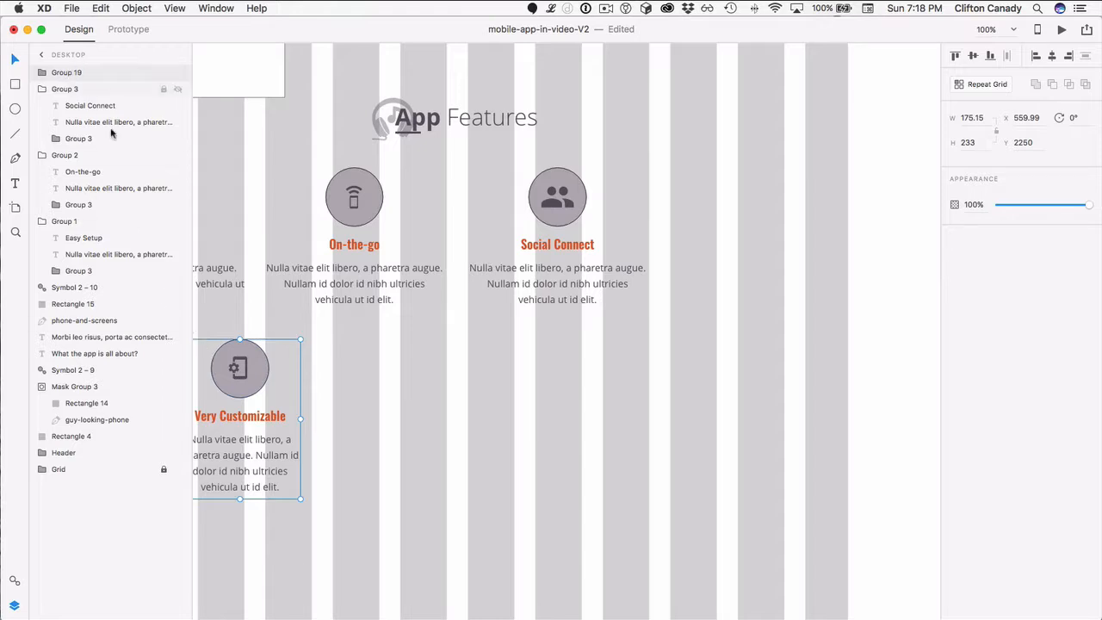
{"action": "left_click_drag", "start_coordinate": [241, 379], "coordinate": [732, 196]}
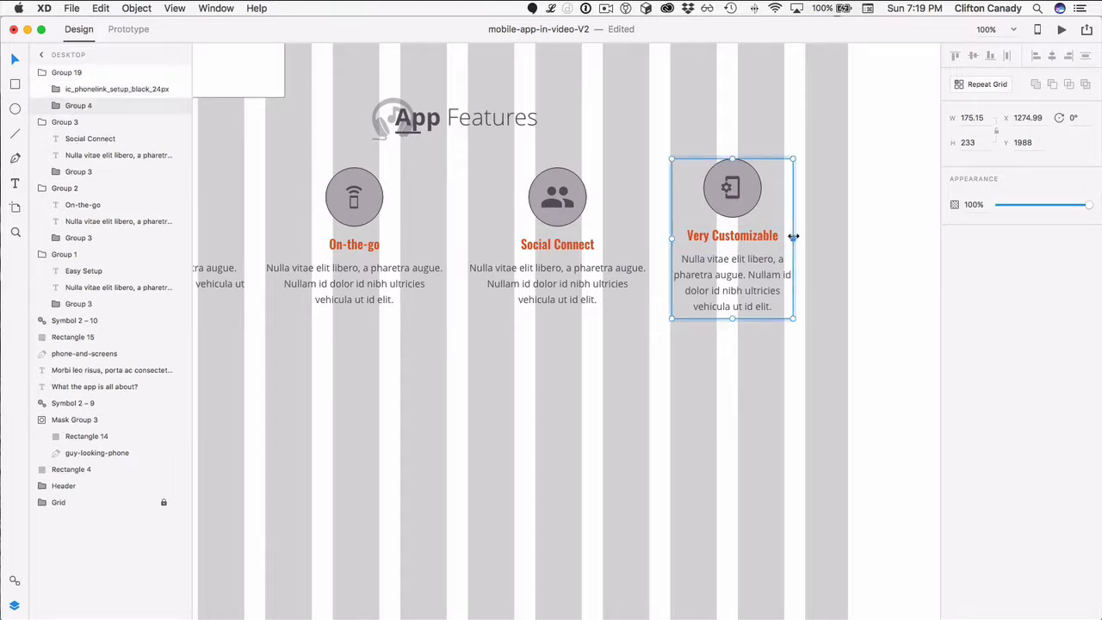
{"action": "left_click_drag", "start_coordinate": [792, 235], "coordinate": [845, 232]}
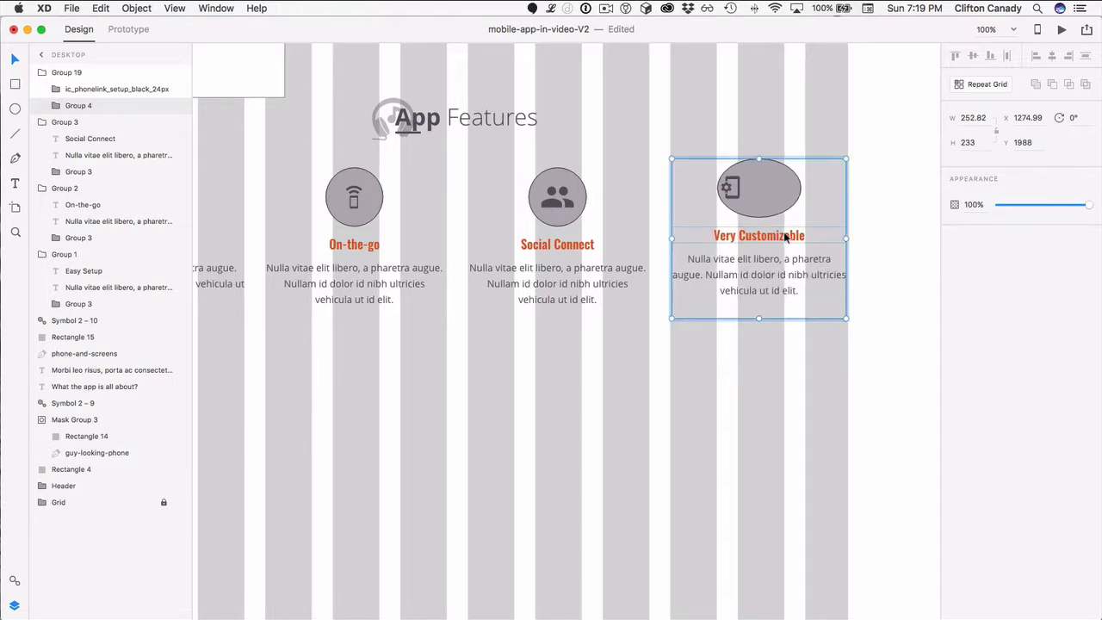
{"action": "left_click", "coordinate": [794, 372]}
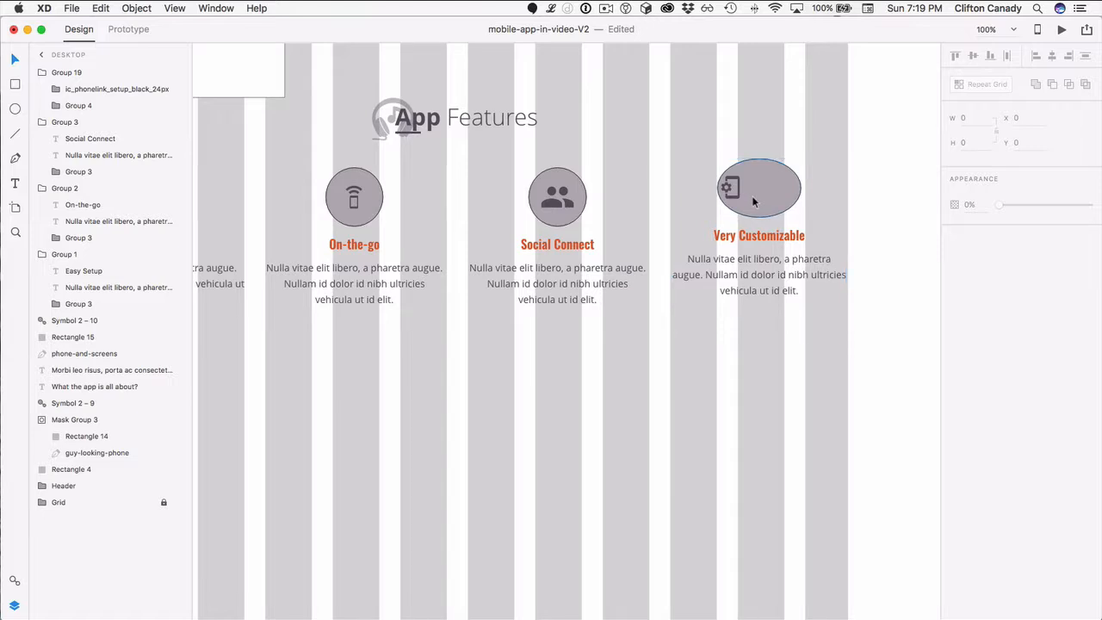
{"action": "key", "text": "super+z"}
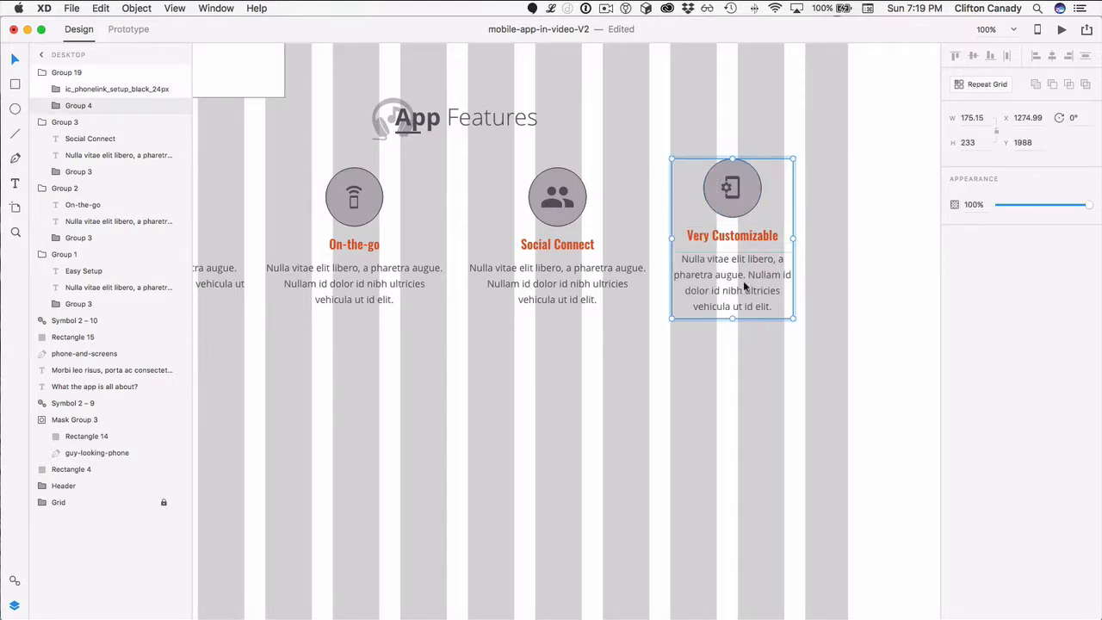
Widen the Very Customizable title's text box to the outer edge of the last grid column
{"action": "double_click", "coordinate": [719, 238]}
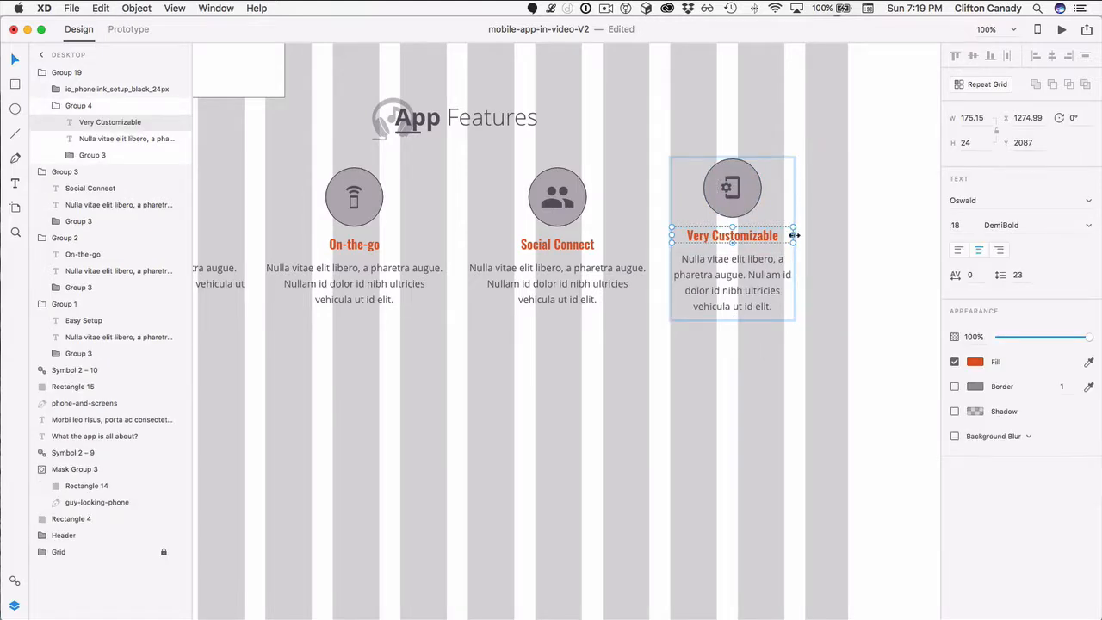
{"action": "left_click_drag", "start_coordinate": [793, 235], "coordinate": [847, 236]}
{"action": "left_click", "coordinate": [663, 176]}
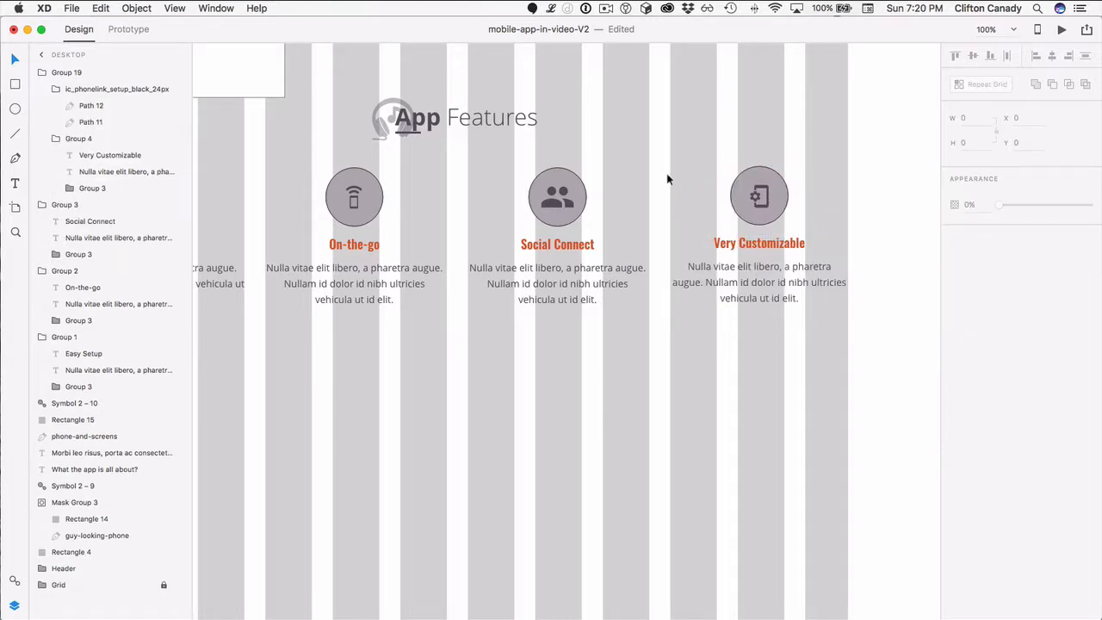
Nudge the Very Customizable feature group down to Y 2001, level with the other features
{"action": "left_click", "coordinate": [734, 249]}
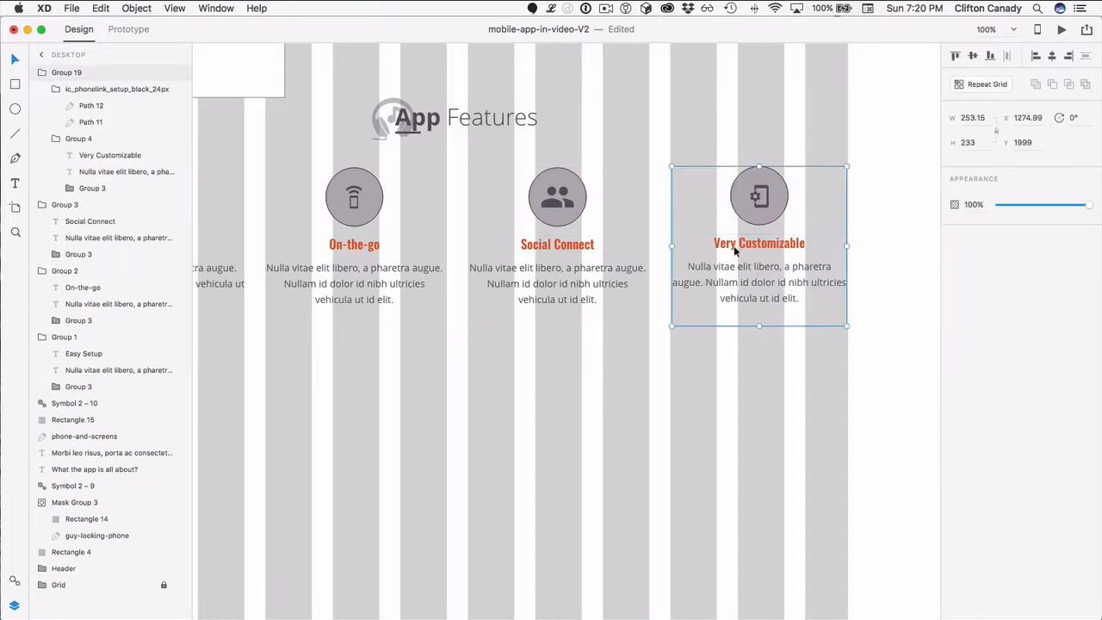
{"action": "key", "text": "Down"}
{"action": "key", "text": "Down"}
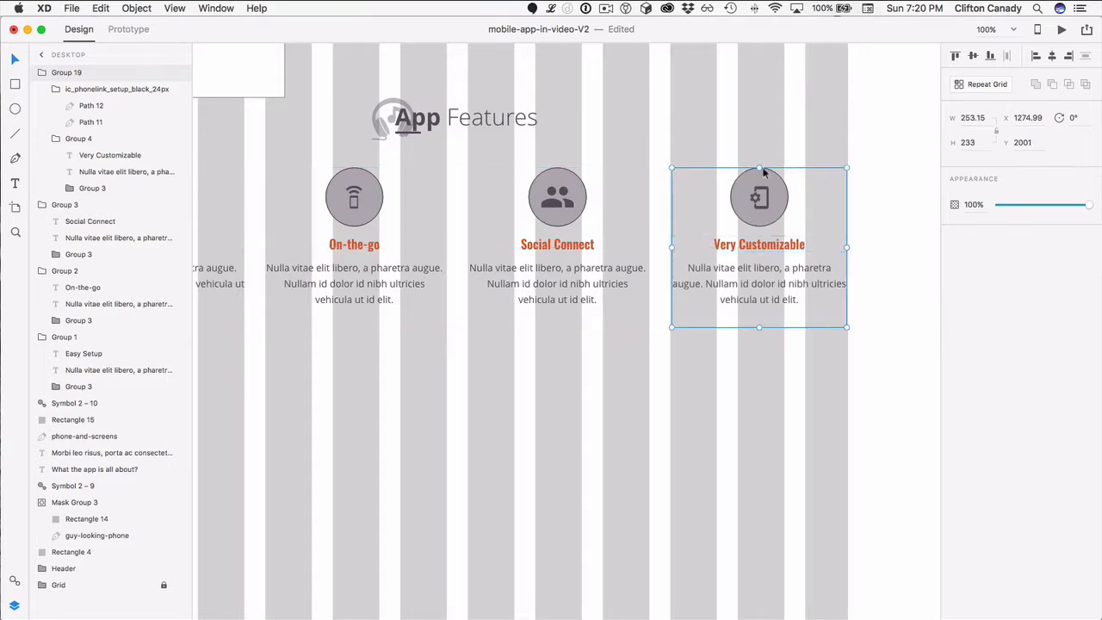
{"action": "left_click", "coordinate": [911, 364]}
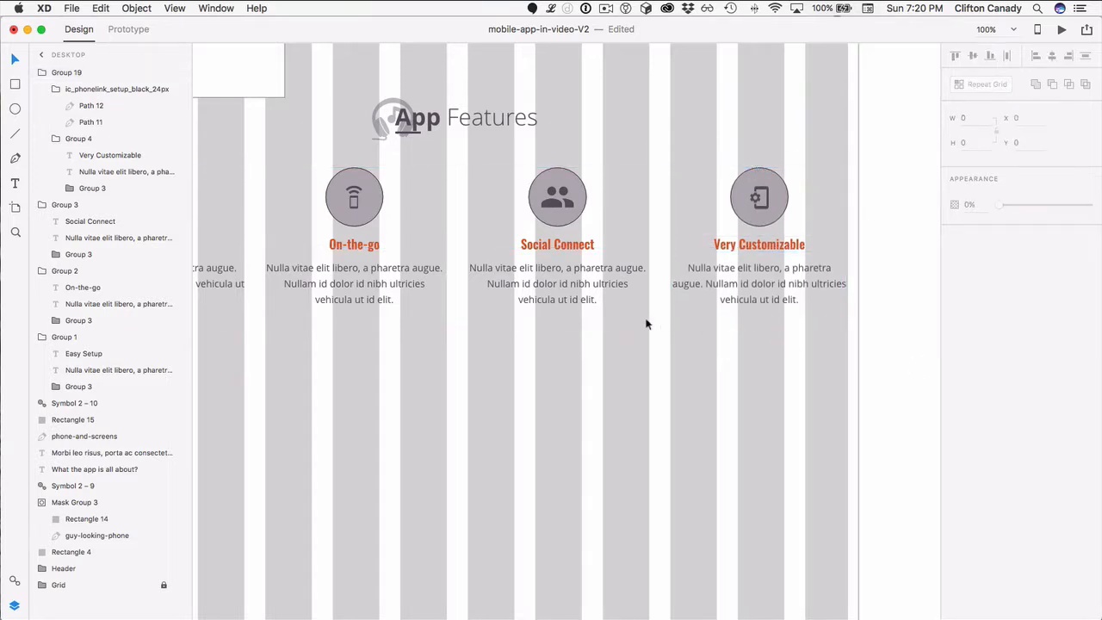
Move the white spacer rectangle from above the App Features heading to directly beneath the feature descriptions
{"action": "left_click", "coordinate": [241, 77]}
{"action": "left_click_drag", "start_coordinate": [239, 78], "coordinate": [519, 77]}
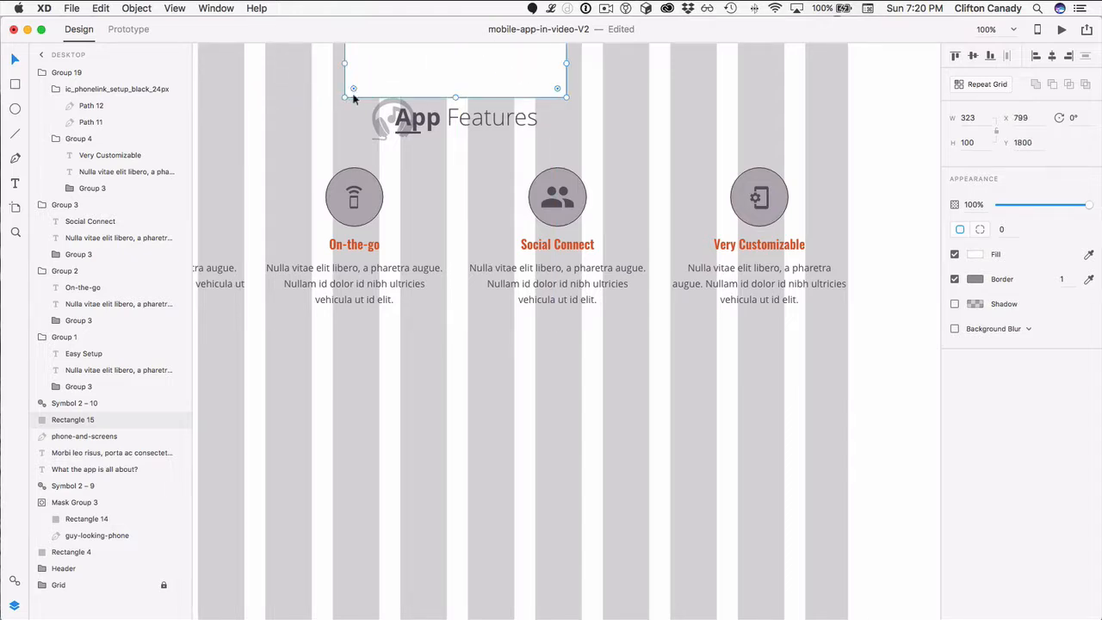
{"action": "scroll", "coordinate": [322, 138], "scroll_direction": "up", "scroll_amount": 2}
{"action": "left_click_drag", "start_coordinate": [448, 135], "coordinate": [457, 412]}
{"action": "left_click", "coordinate": [368, 479]}
{"action": "scroll", "coordinate": [367, 479], "scroll_direction": "left", "scroll_amount": 10}
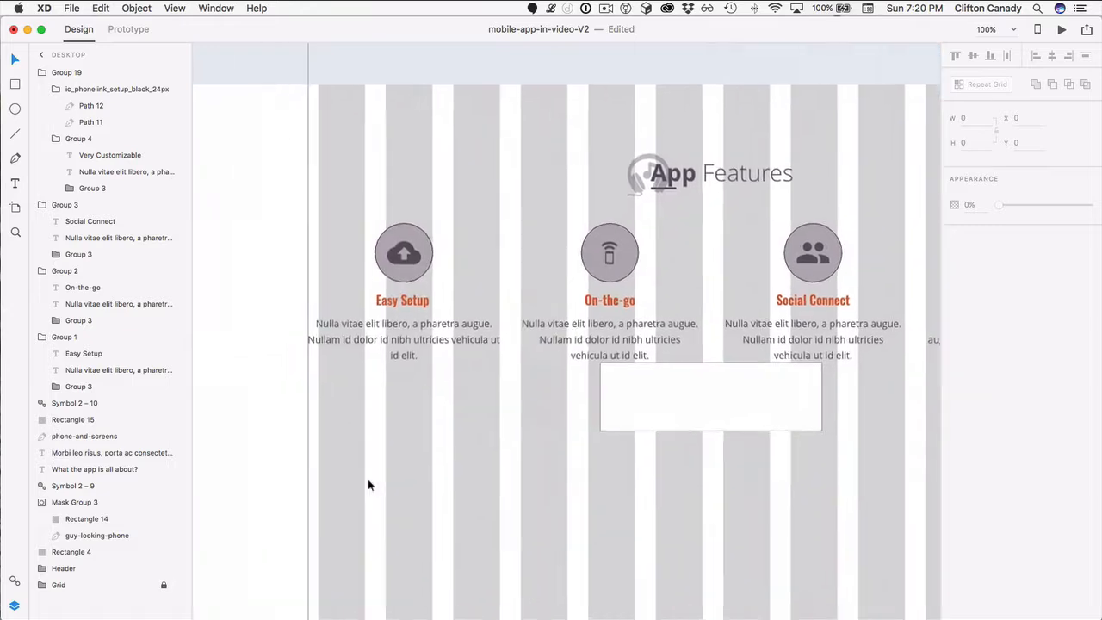
{"action": "scroll", "coordinate": [367, 479], "scroll_direction": "down", "scroll_amount": 3}
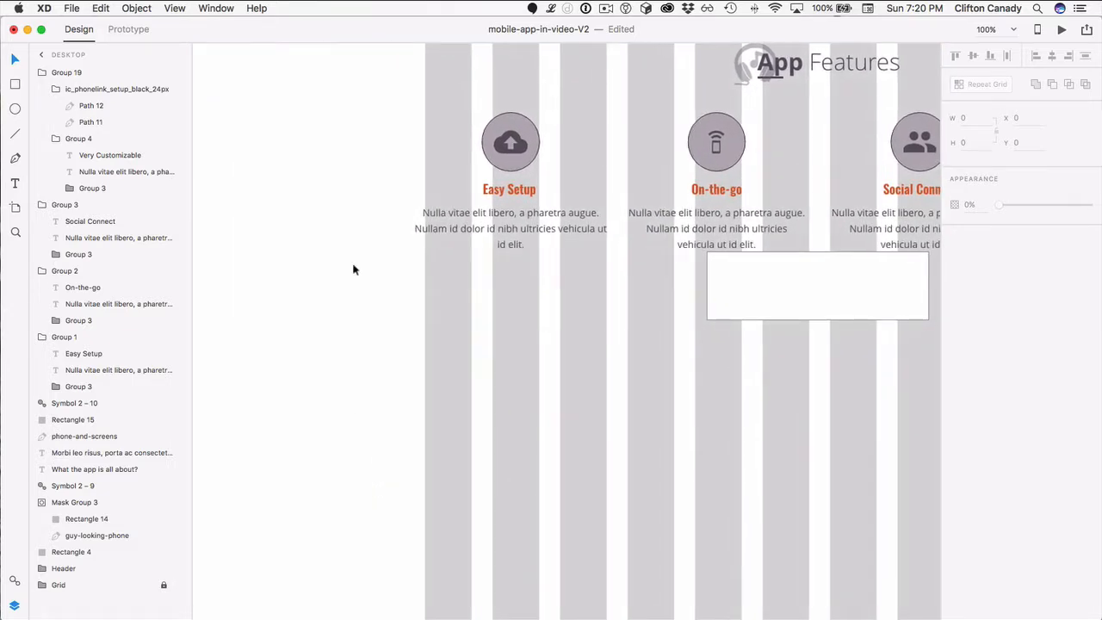
Narrow the Easy Setup group so its left edge meets the first grid column, and recentre its icon over the text
{"action": "left_click", "coordinate": [436, 216]}
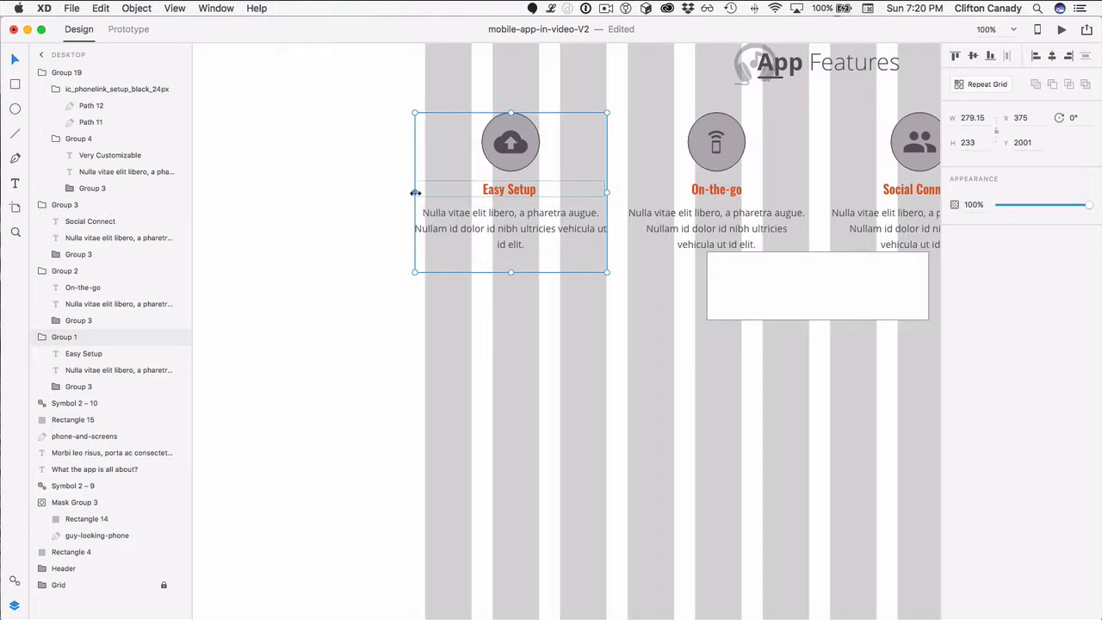
{"action": "left_click_drag", "start_coordinate": [415, 193], "coordinate": [425, 191]}
{"action": "left_click", "coordinate": [303, 293]}
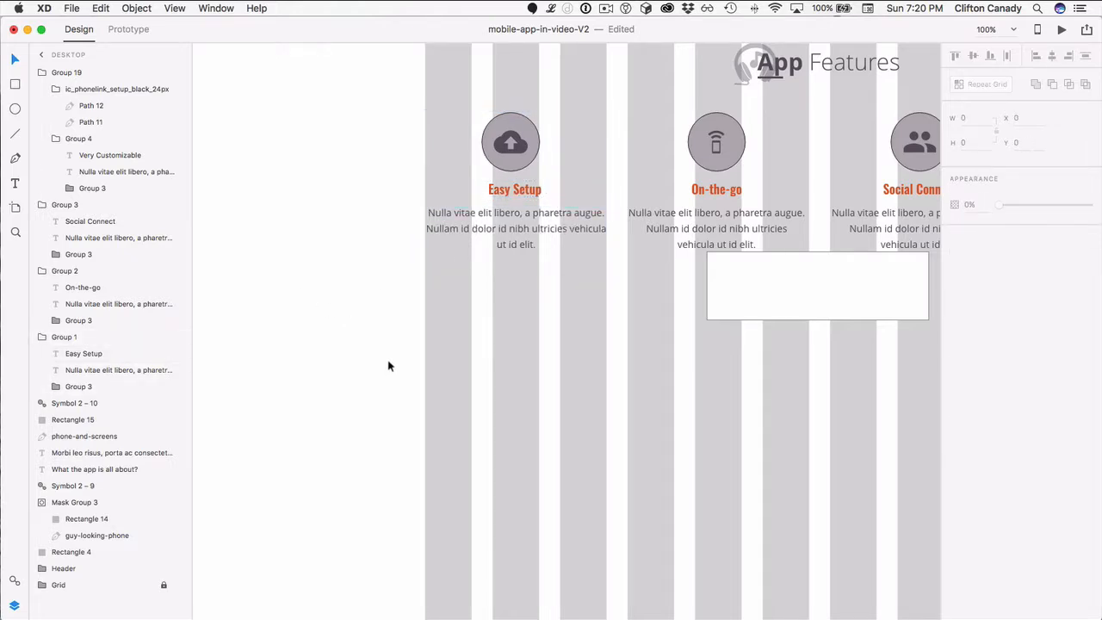
{"action": "left_click", "coordinate": [503, 147]}
{"action": "left_click", "coordinate": [503, 147]}
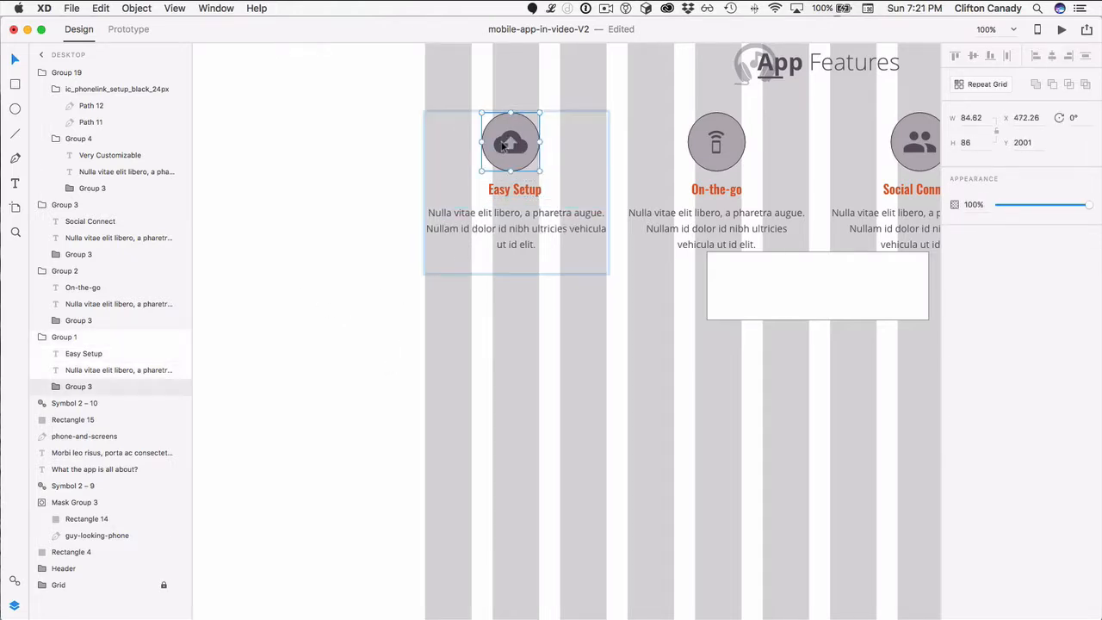
{"action": "left_click_drag", "start_coordinate": [499, 146], "coordinate": [505, 146]}
{"action": "left_click", "coordinate": [437, 407]}
Select and unlock the Watch Video group on the mobile artboard
{"action": "key", "text": "super+minus"}
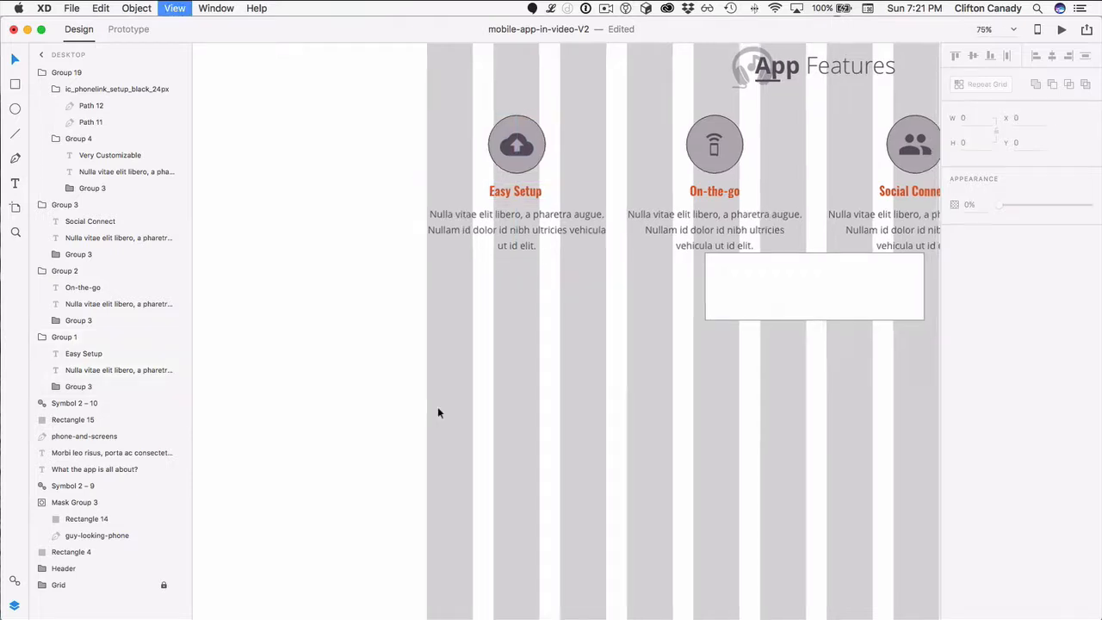
{"action": "scroll", "coordinate": [437, 407], "scroll_direction": "left", "scroll_amount": 2}
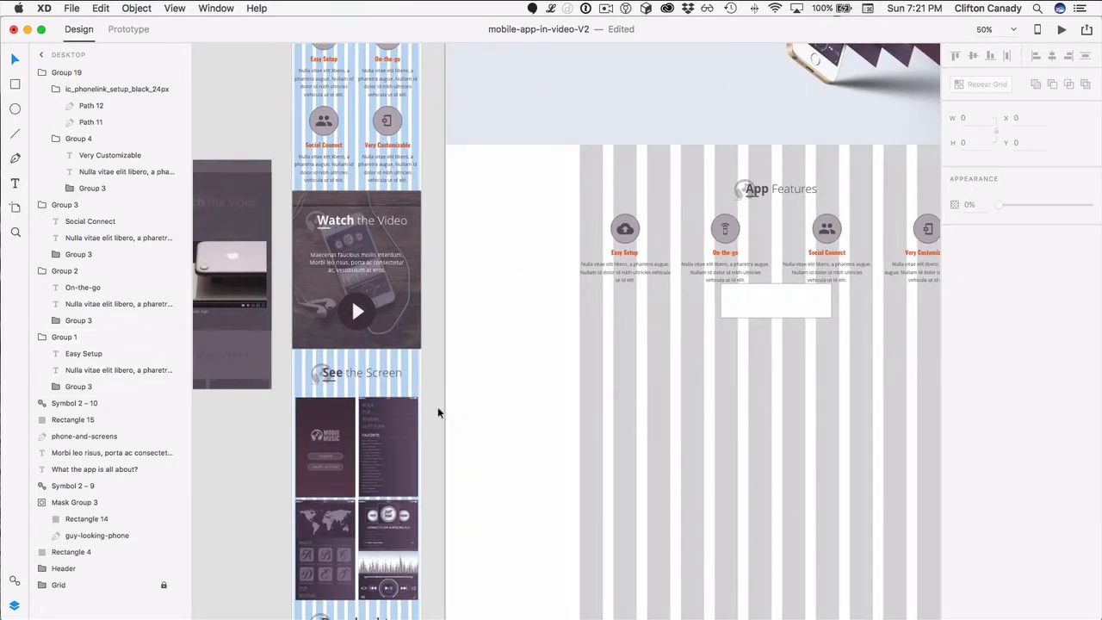
{"action": "left_click", "coordinate": [280, 214]}
{"action": "left_click_drag", "start_coordinate": [282, 203], "coordinate": [447, 339]}
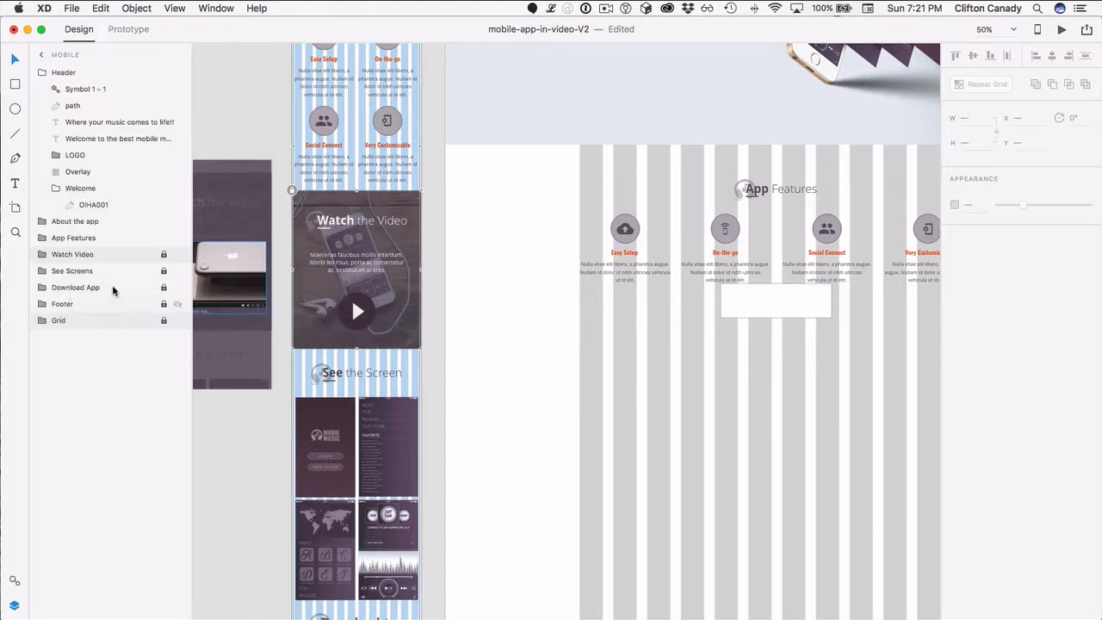
{"action": "left_click", "coordinate": [163, 255]}
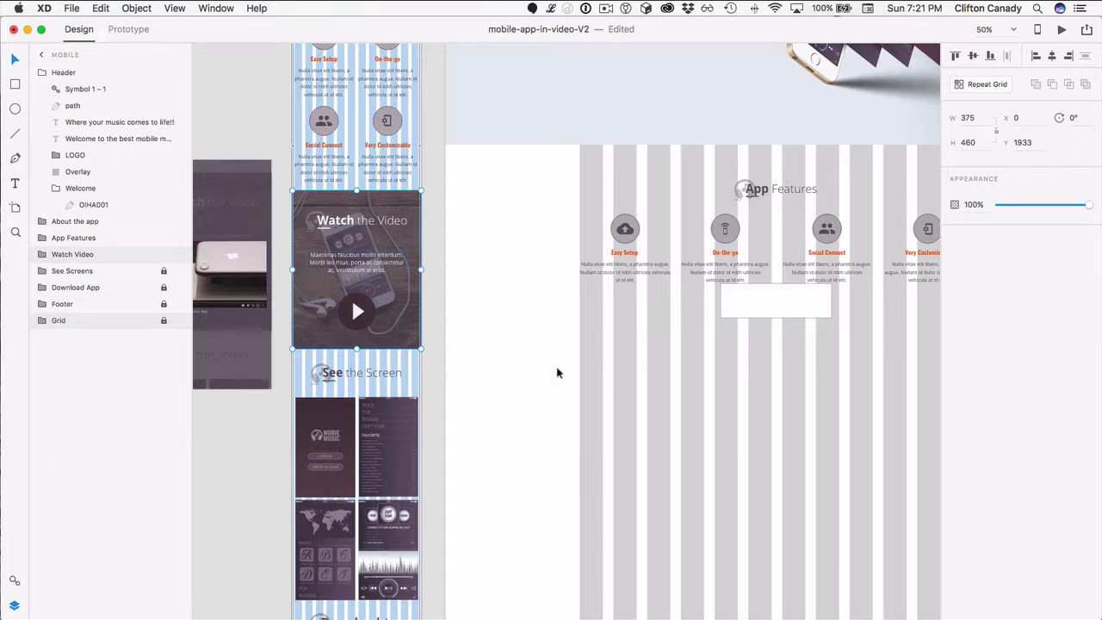
Paste the Watch Video group onto the desktop artboard, place it below App Features at X 0, Y 2408, and ungroup it
{"action": "scroll", "coordinate": [557, 373], "scroll_direction": "down", "scroll_amount": 3}
{"action": "left_click", "coordinate": [525, 360]}
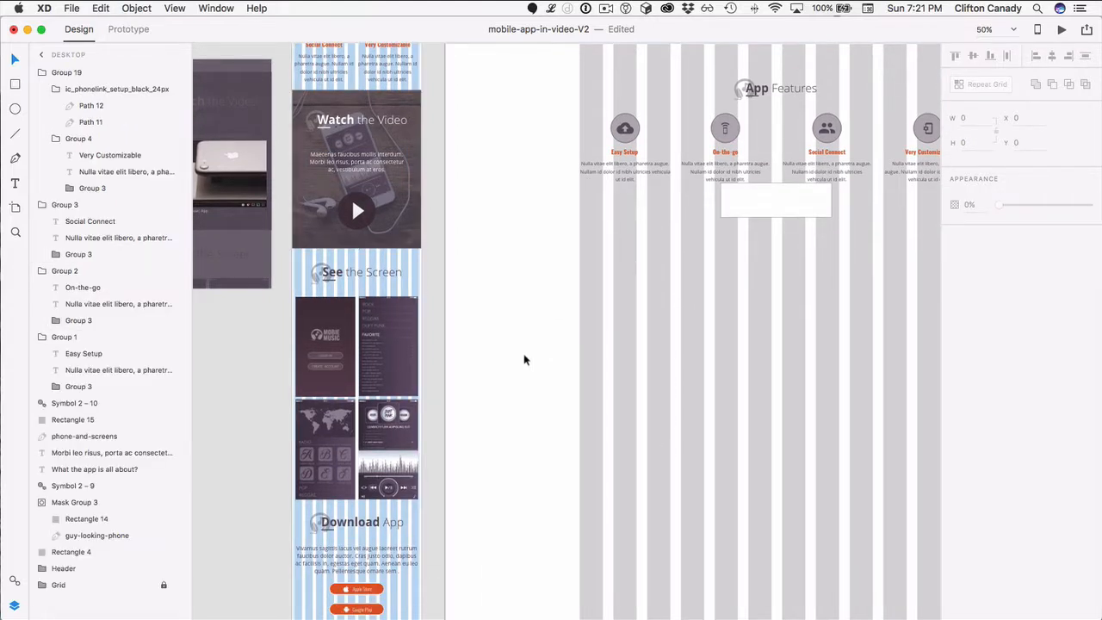
{"action": "key", "text": "super+v"}
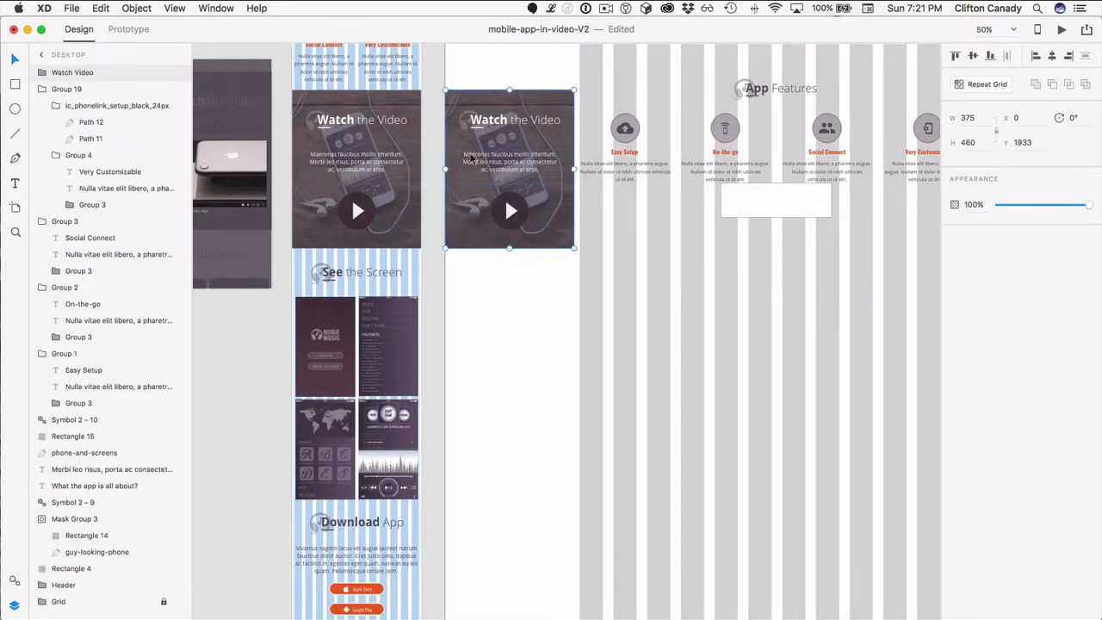
{"action": "left_click_drag", "start_coordinate": [473, 160], "coordinate": [464, 374]}
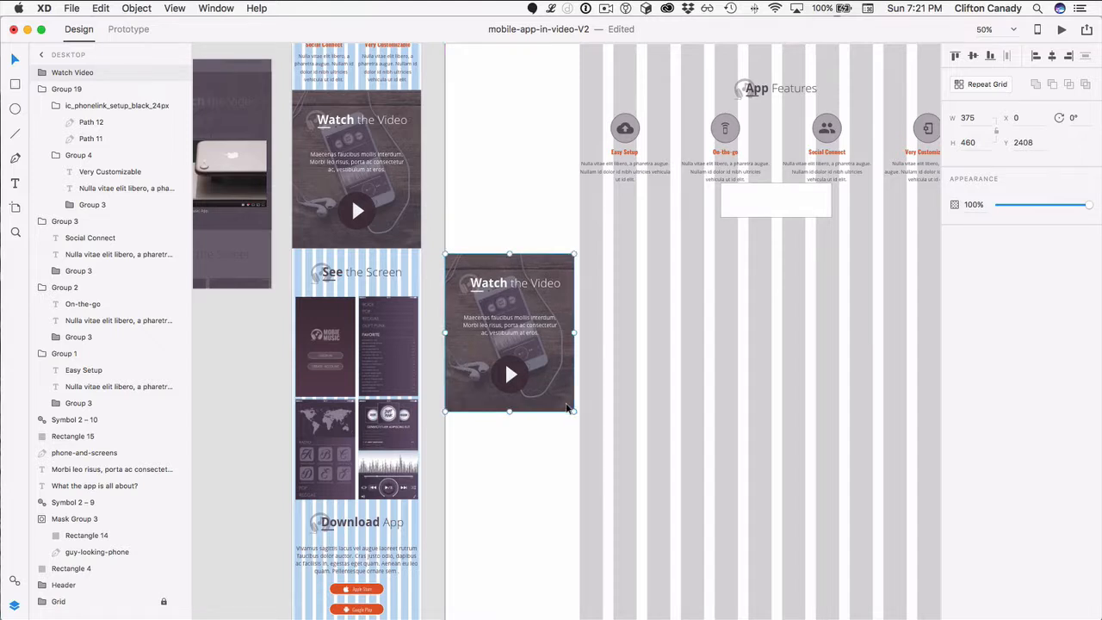
{"action": "right_click", "coordinate": [560, 367]}
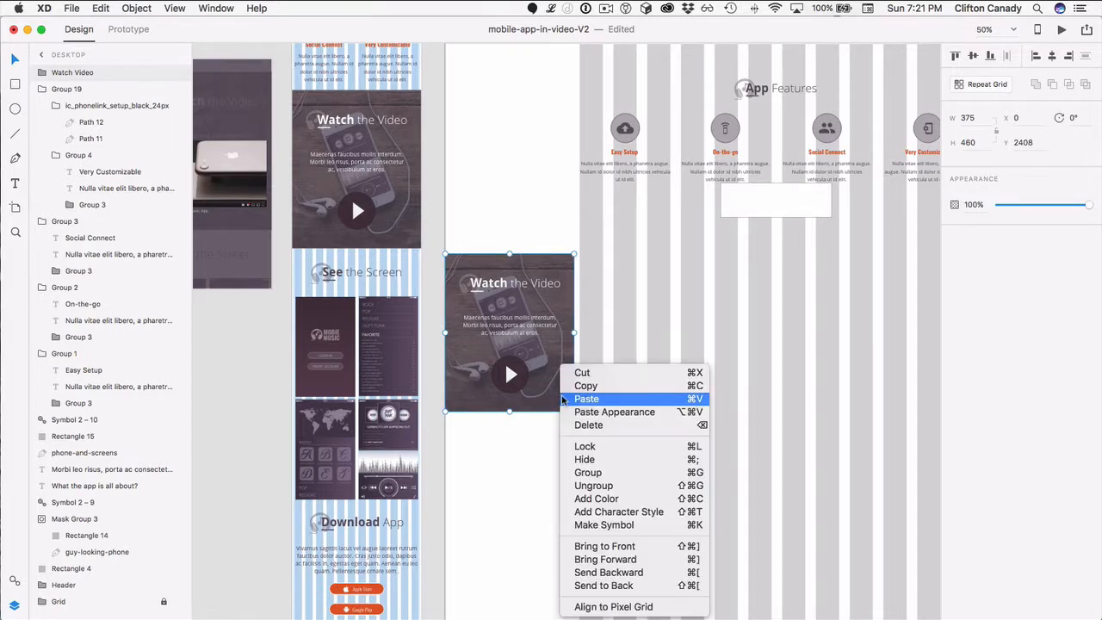
{"action": "left_click", "coordinate": [606, 488]}
{"action": "left_click_drag", "start_coordinate": [678, 391], "coordinate": [566, 392]}
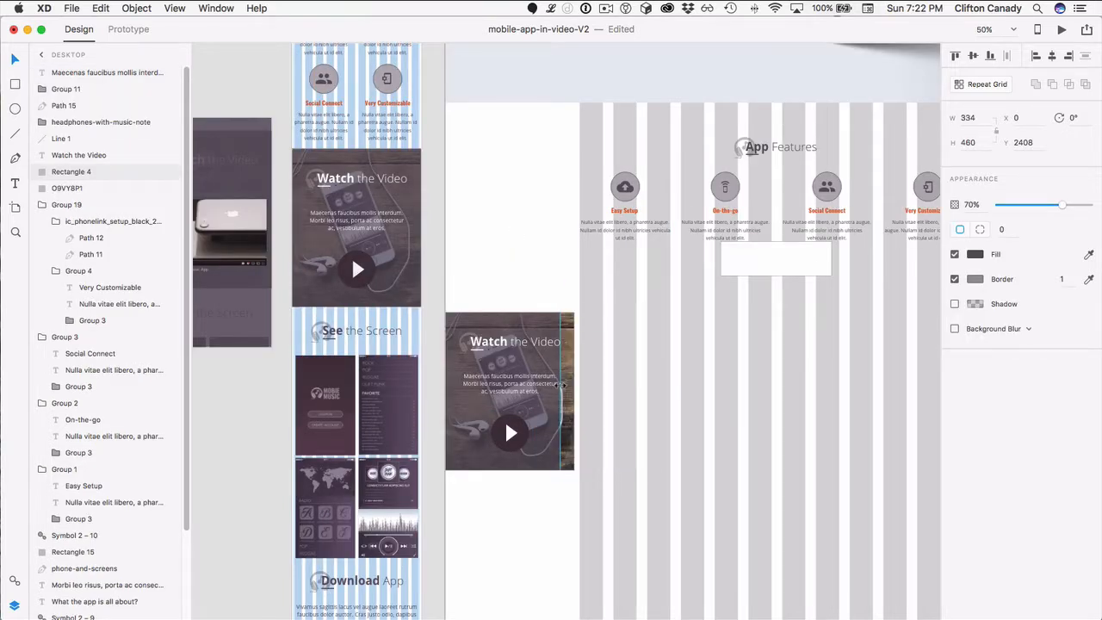
{"action": "left_click", "coordinate": [567, 515]}
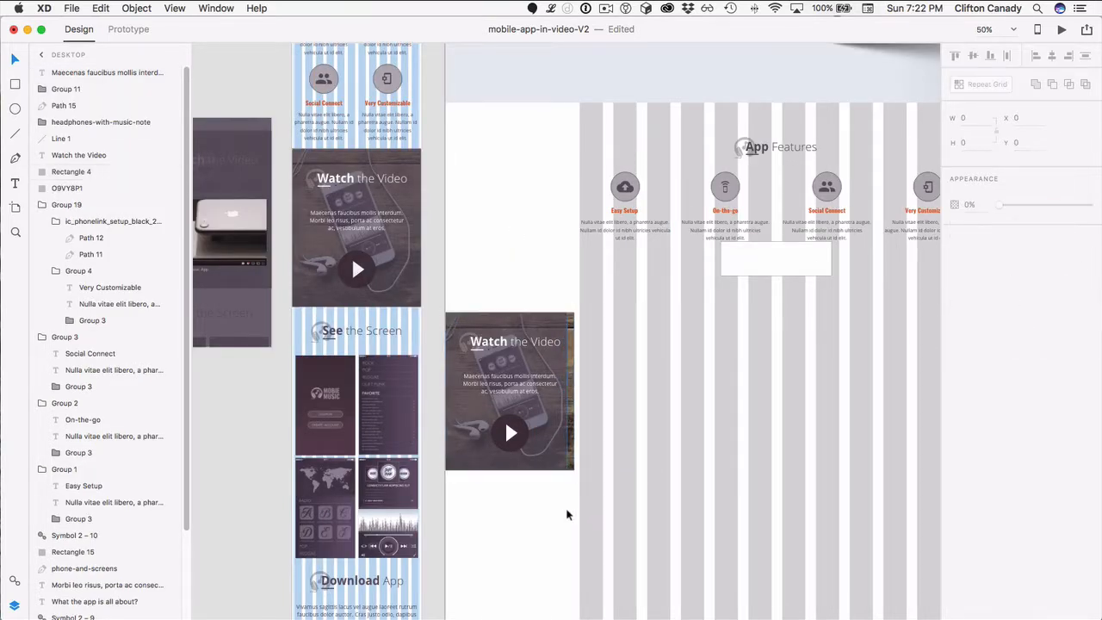
{"action": "key", "text": "super+z"}
Group the pasted section's dark overlay rectangle with its background image
{"action": "scroll", "coordinate": [568, 514], "scroll_direction": "down", "scroll_amount": 1}
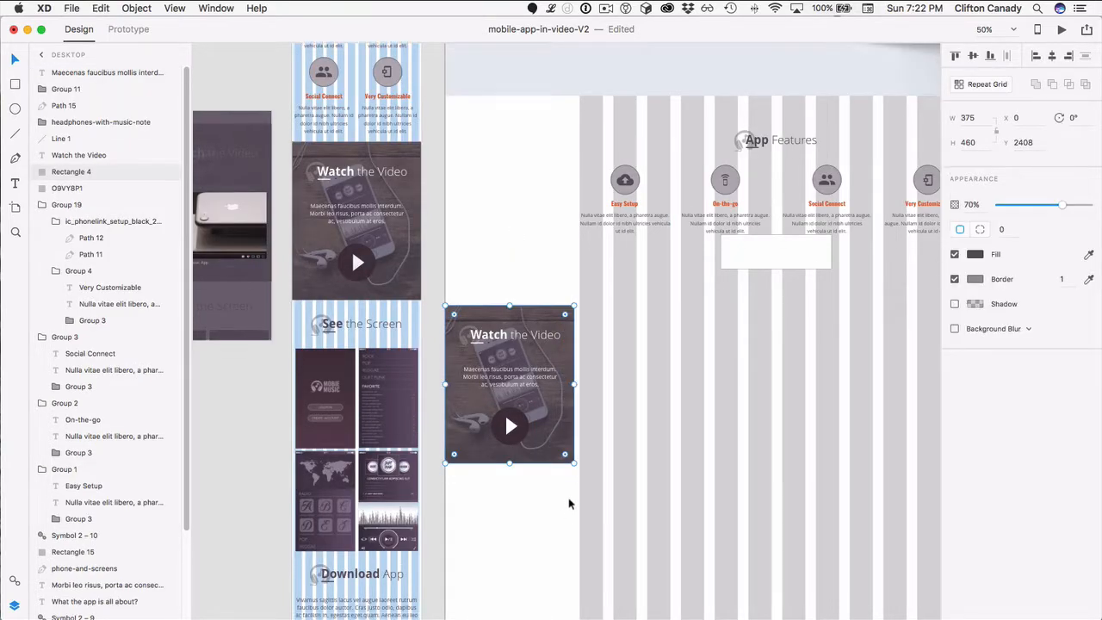
{"action": "left_click_drag", "start_coordinate": [569, 495], "coordinate": [561, 435]}
{"action": "right_click", "coordinate": [561, 438]}
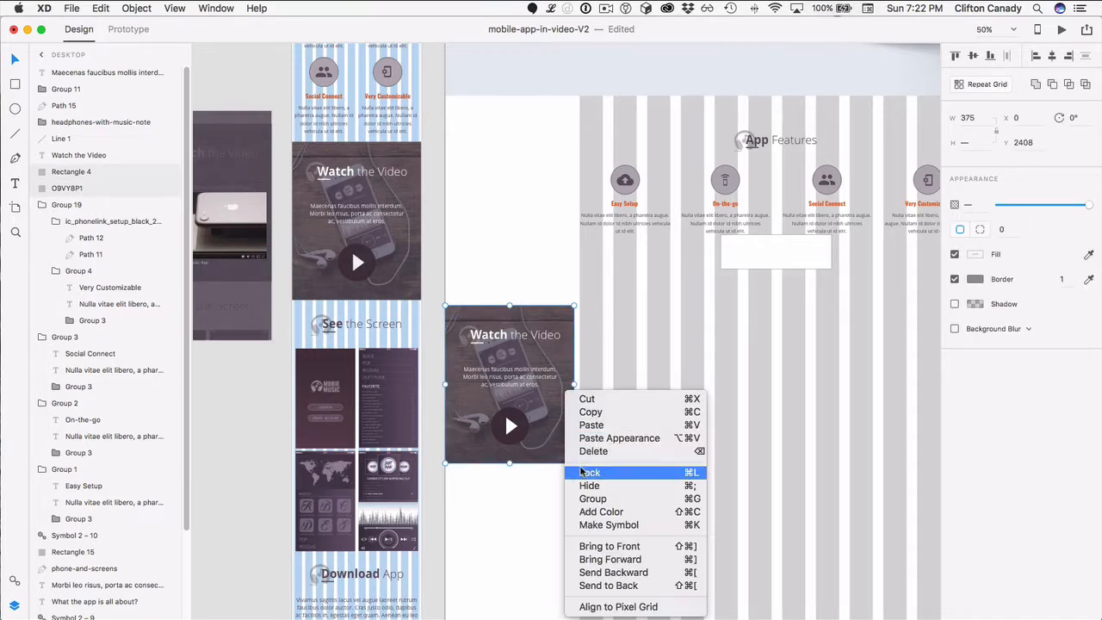
{"action": "left_click", "coordinate": [586, 497]}
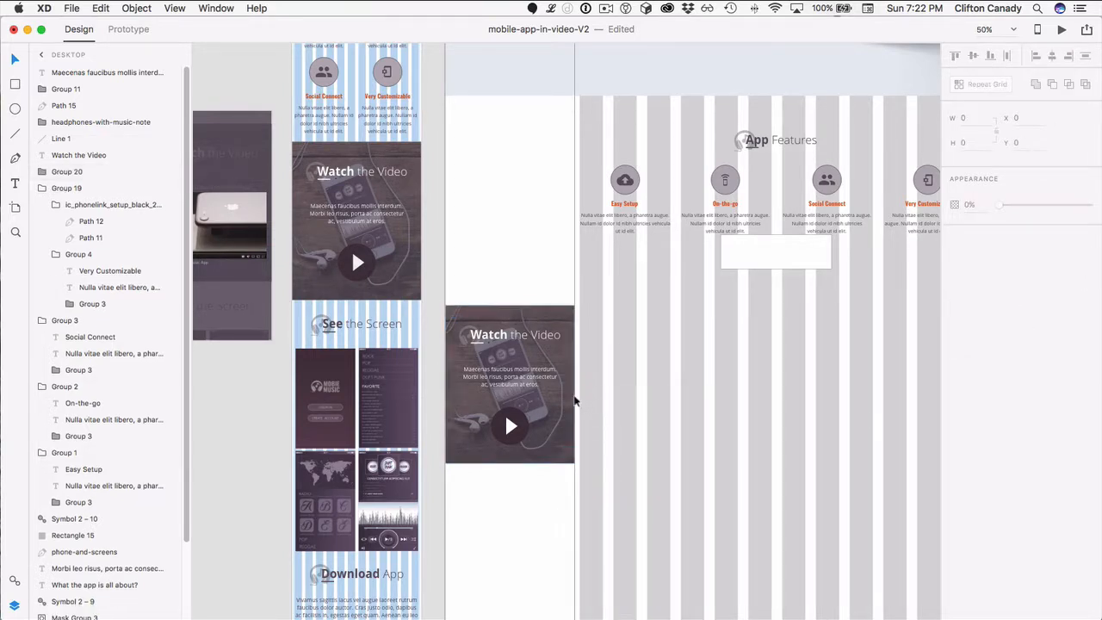
Stretch the grouped Watch the Video background to the full 1920 artboard width and a height of about 753
{"action": "left_click_drag", "start_coordinate": [575, 385], "coordinate": [1099, 417]}
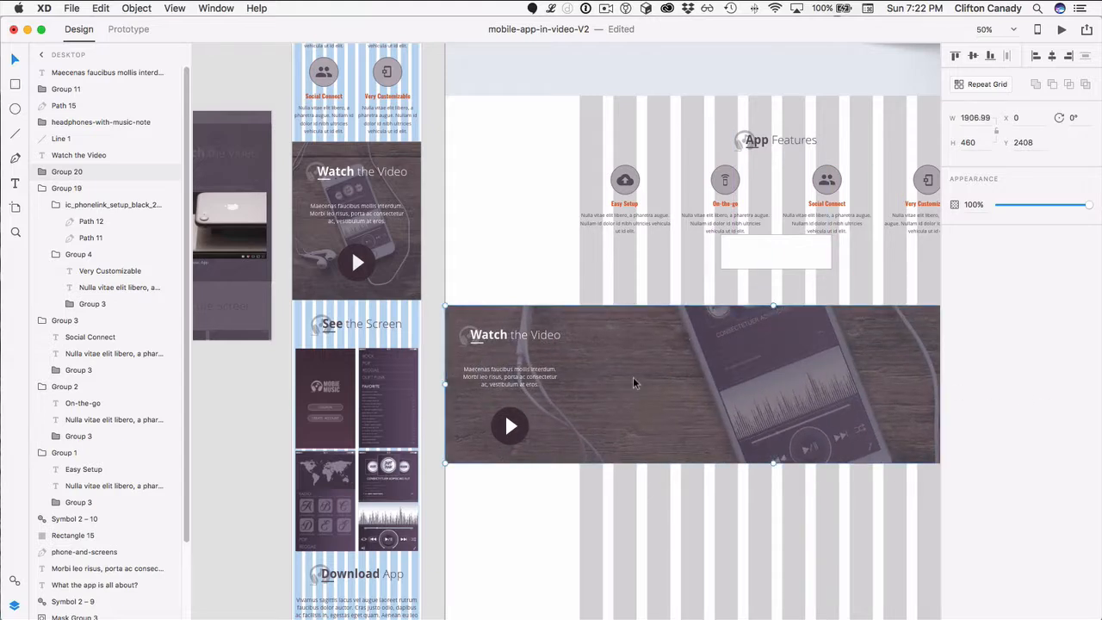
{"action": "key", "text": "super+minus"}
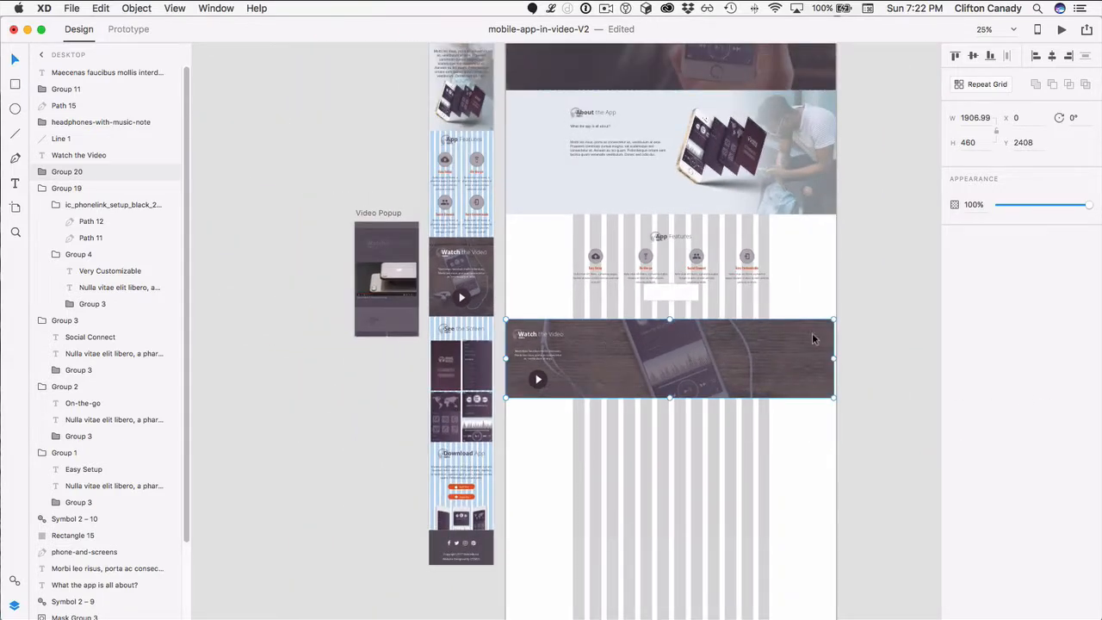
{"action": "left_click_drag", "start_coordinate": [833, 358], "coordinate": [836, 359]}
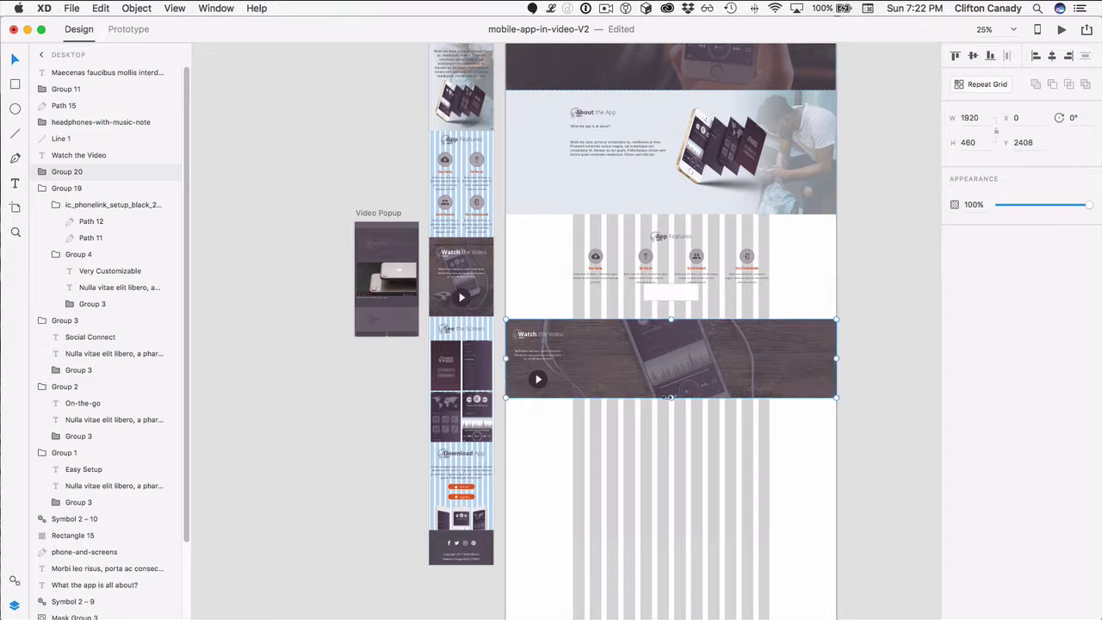
{"action": "left_click_drag", "start_coordinate": [671, 398], "coordinate": [680, 448]}
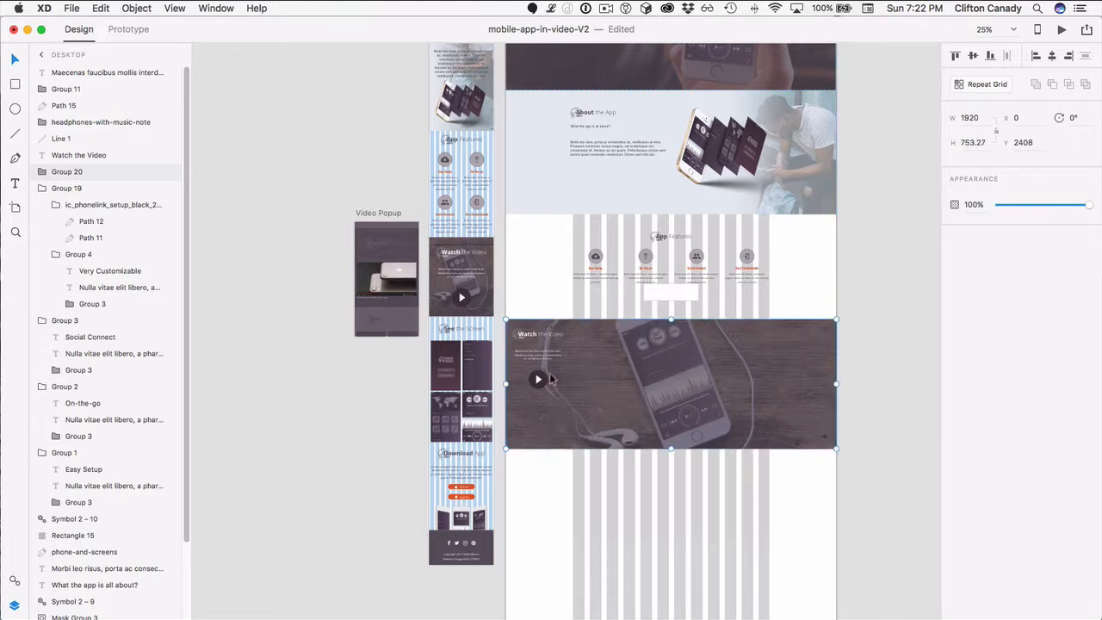
{"action": "double_click", "coordinate": [530, 338]}
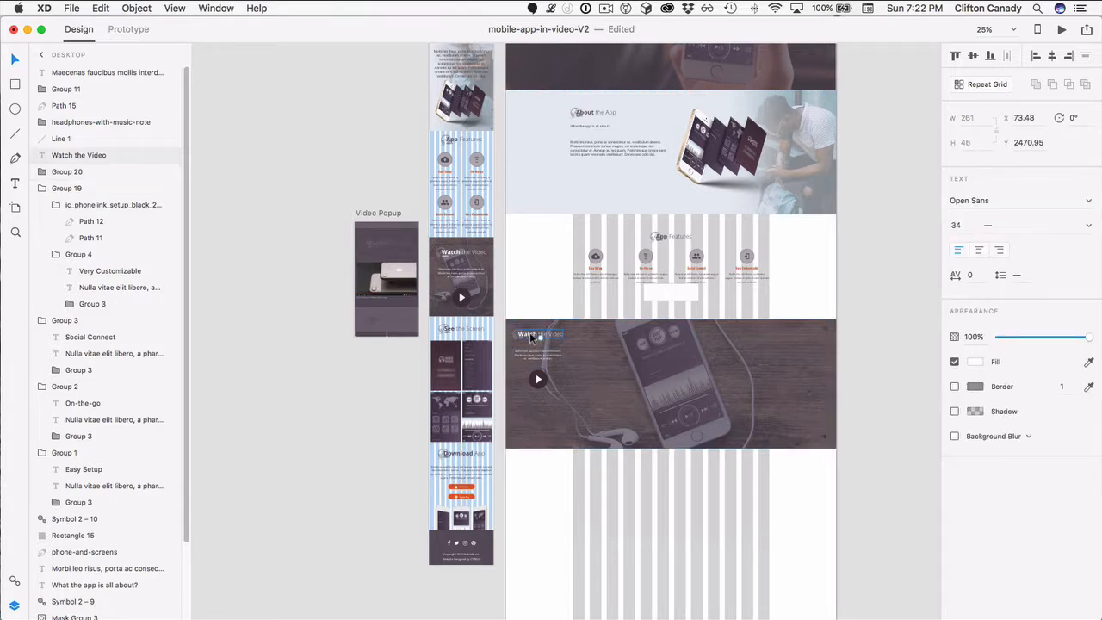
{"action": "left_click_drag", "start_coordinate": [530, 337], "coordinate": [662, 344]}
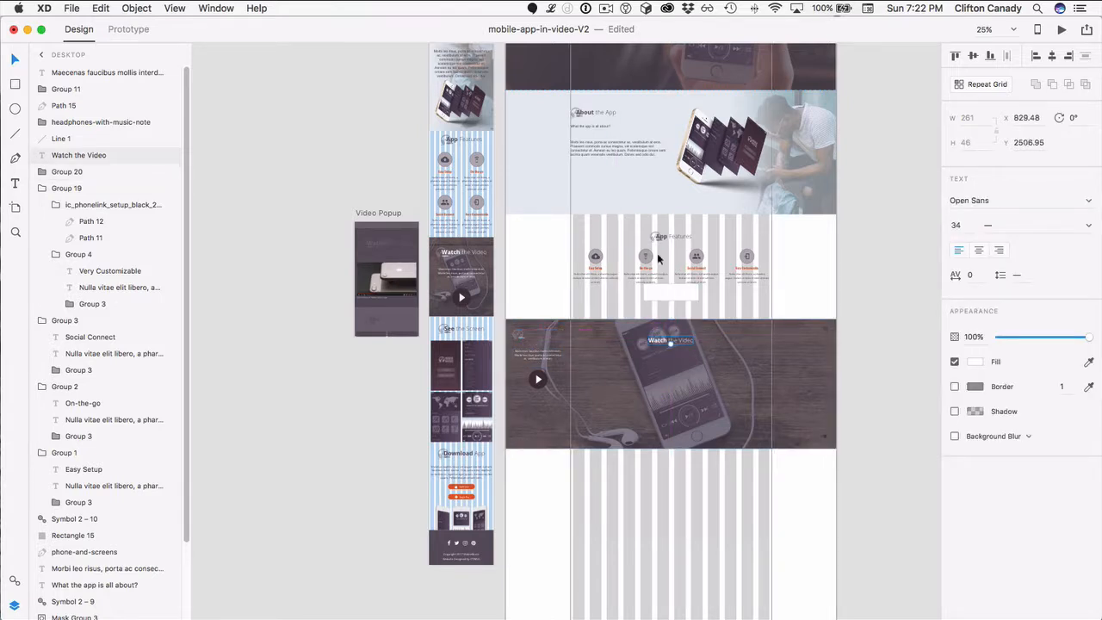
{"action": "left_click", "coordinate": [602, 334]}
{"action": "key", "text": "super+z"}
{"action": "key", "text": "super+z"}
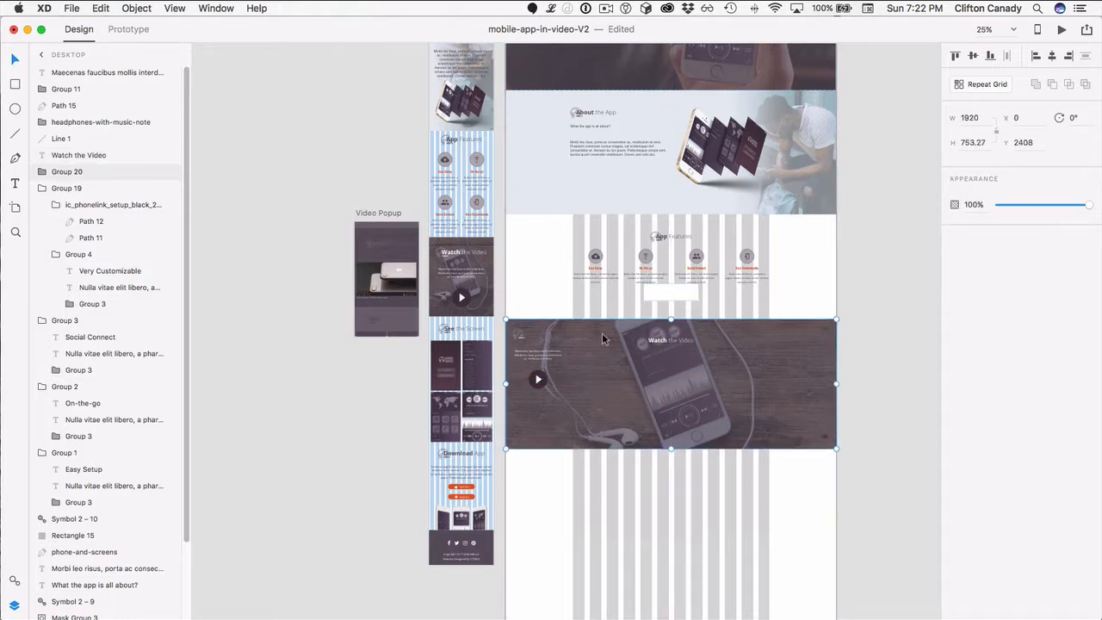
{"action": "left_click", "coordinate": [501, 288]}
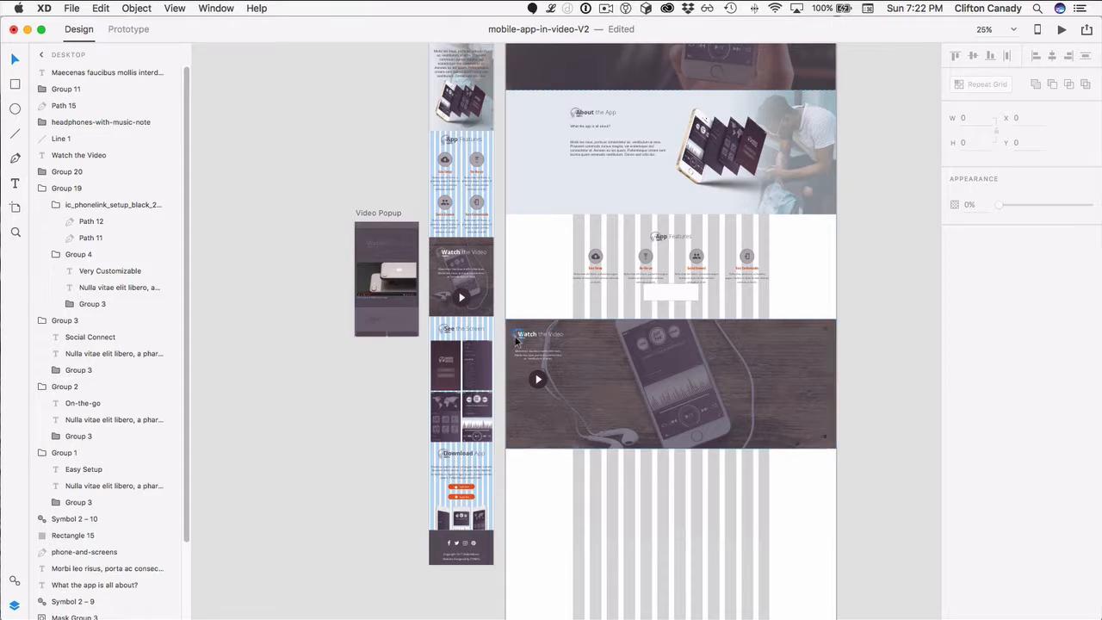
Lock the desktop Watch the Video background group
{"action": "scroll", "coordinate": [516, 341], "scroll_direction": "up", "scroll_amount": 2}
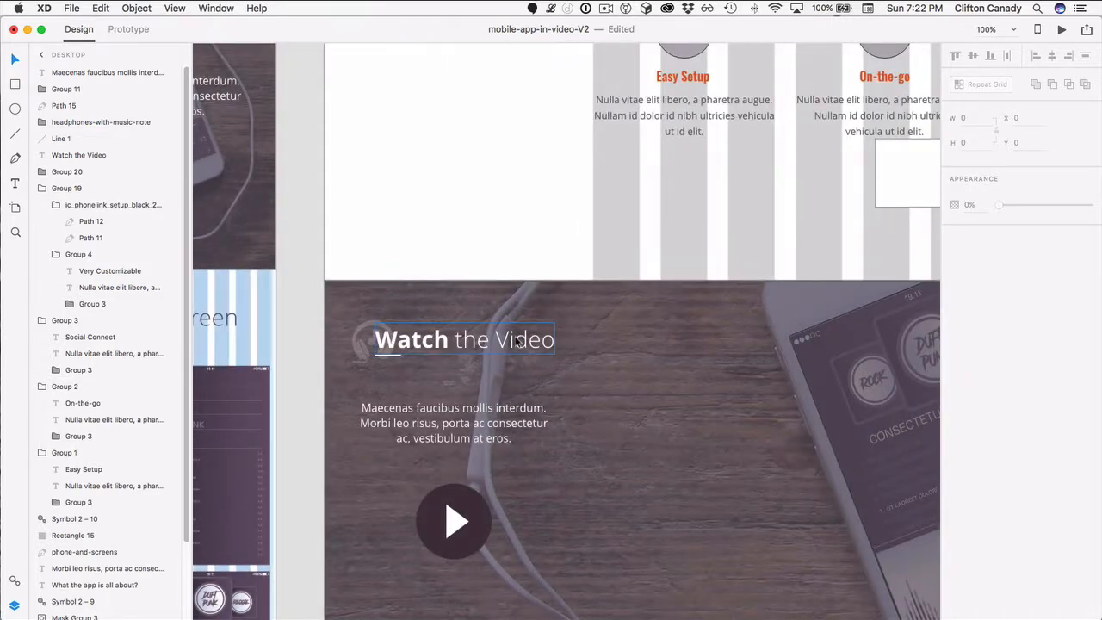
{"action": "left_click", "coordinate": [343, 305]}
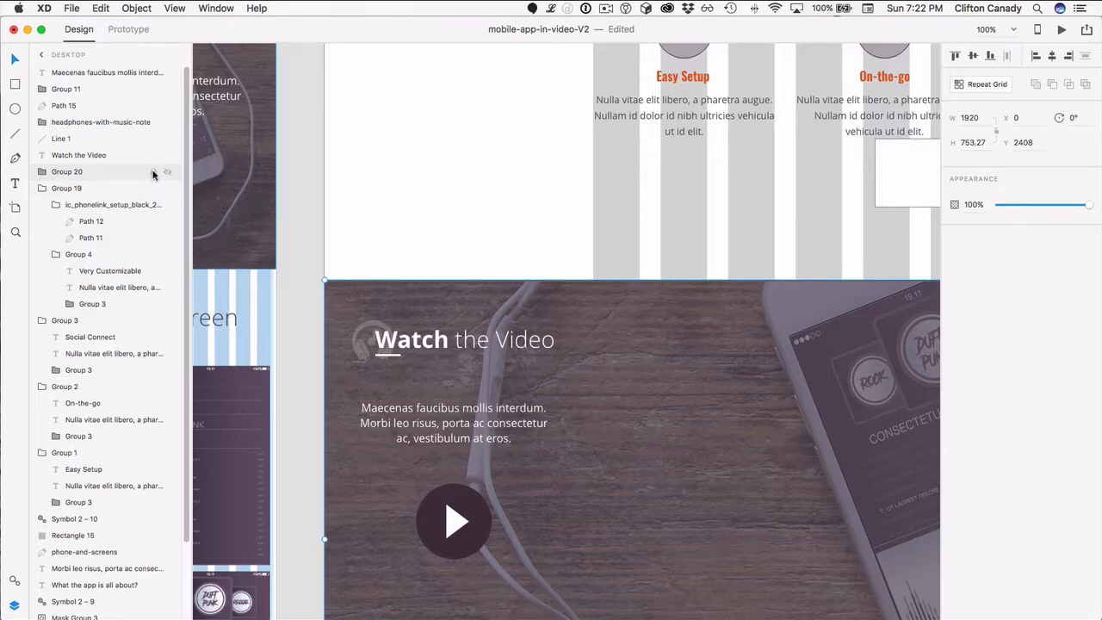
{"action": "left_click", "coordinate": [153, 172]}
Group the Watch the Video heading with its underline and headphones icon, and move it toward the section's centre over the phone image
{"action": "left_click_drag", "start_coordinate": [302, 324], "coordinate": [506, 368]}
{"action": "right_click", "coordinate": [482, 341]}
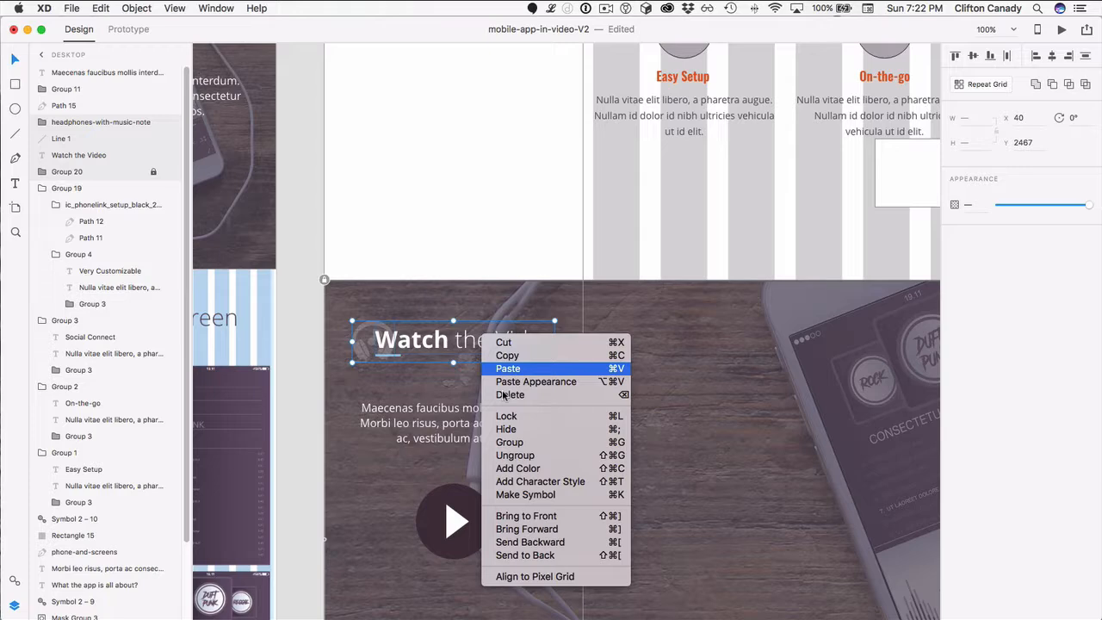
{"action": "left_click", "coordinate": [516, 443]}
{"action": "left_click", "coordinate": [419, 170]}
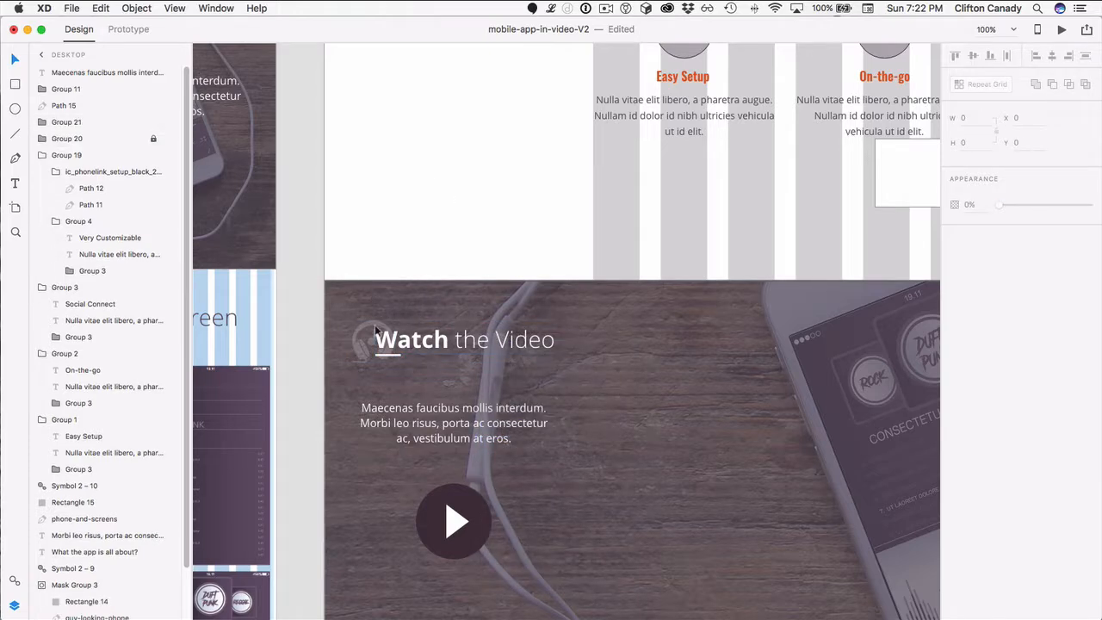
{"action": "left_click_drag", "start_coordinate": [389, 346], "coordinate": [864, 352]}
{"action": "left_click", "coordinate": [341, 286]}
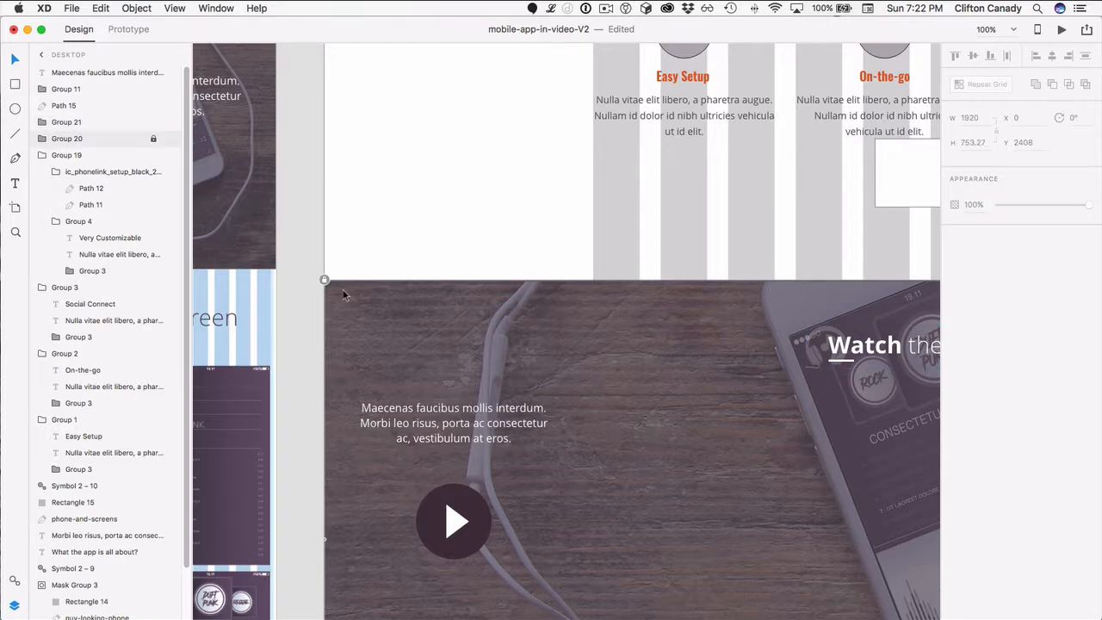
Unlock the Watch the Video background group and move it up to Y 2303, flush with the white spacer rectangle's lower edge
{"action": "left_click", "coordinate": [153, 139]}
{"action": "scroll", "coordinate": [496, 225], "scroll_direction": "right", "scroll_amount": 10}
{"action": "scroll", "coordinate": [495, 225], "scroll_direction": "down", "scroll_amount": 1}
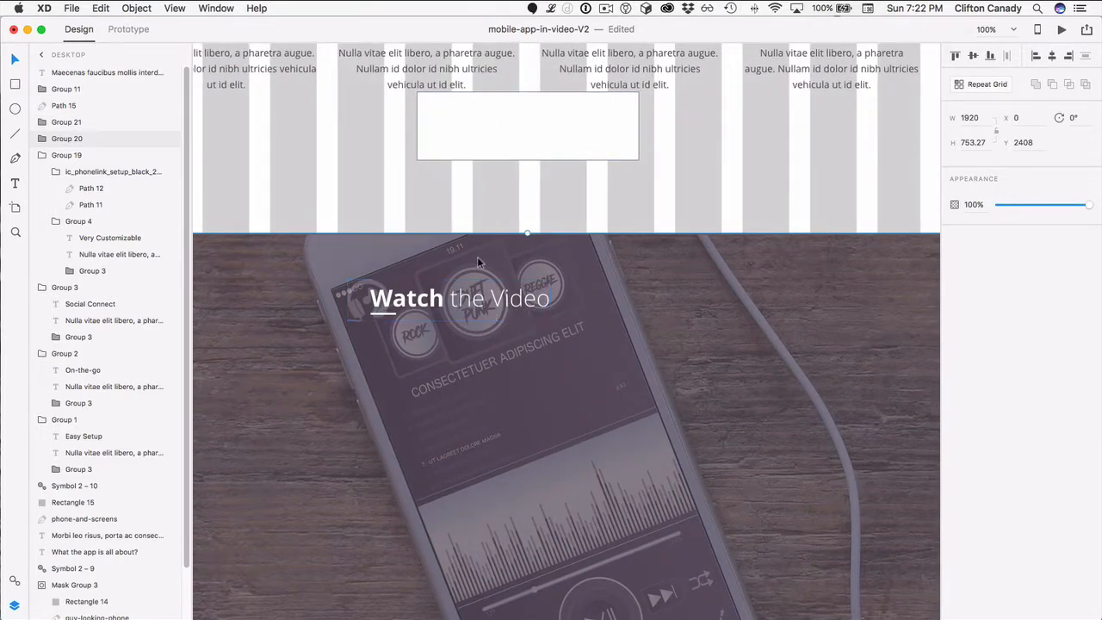
{"action": "left_click_drag", "start_coordinate": [474, 244], "coordinate": [478, 183]}
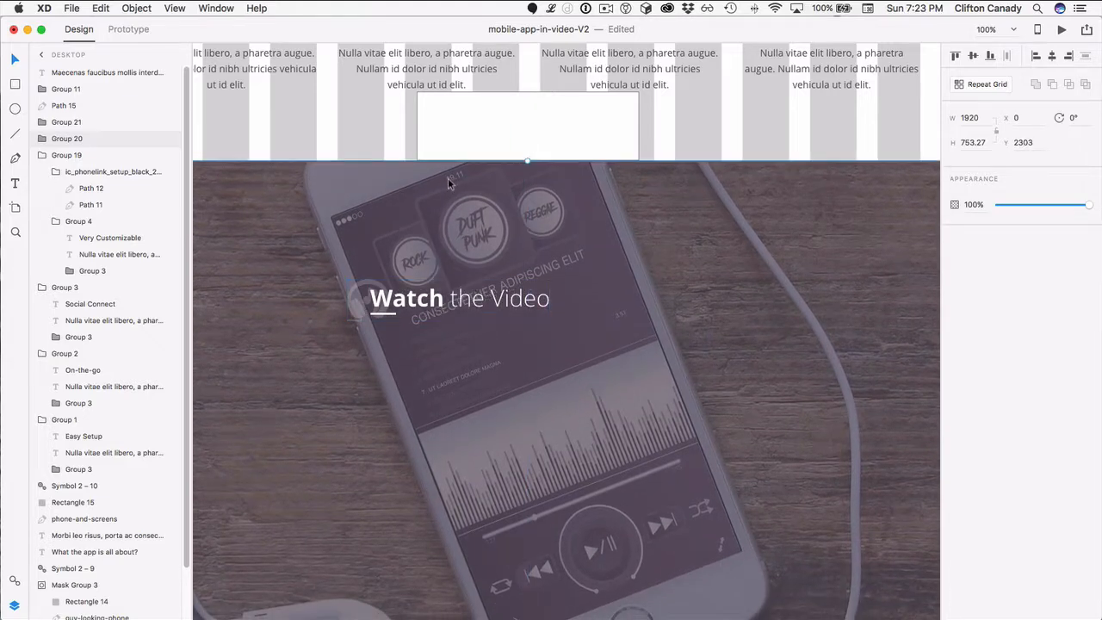
Bring the white spacer rectangle to the front and place it inside the Watch the Video section against its upper edge
{"action": "left_click", "coordinate": [475, 131]}
{"action": "left_click_drag", "start_coordinate": [483, 123], "coordinate": [489, 152]}
{"action": "right_click", "coordinate": [488, 147]}
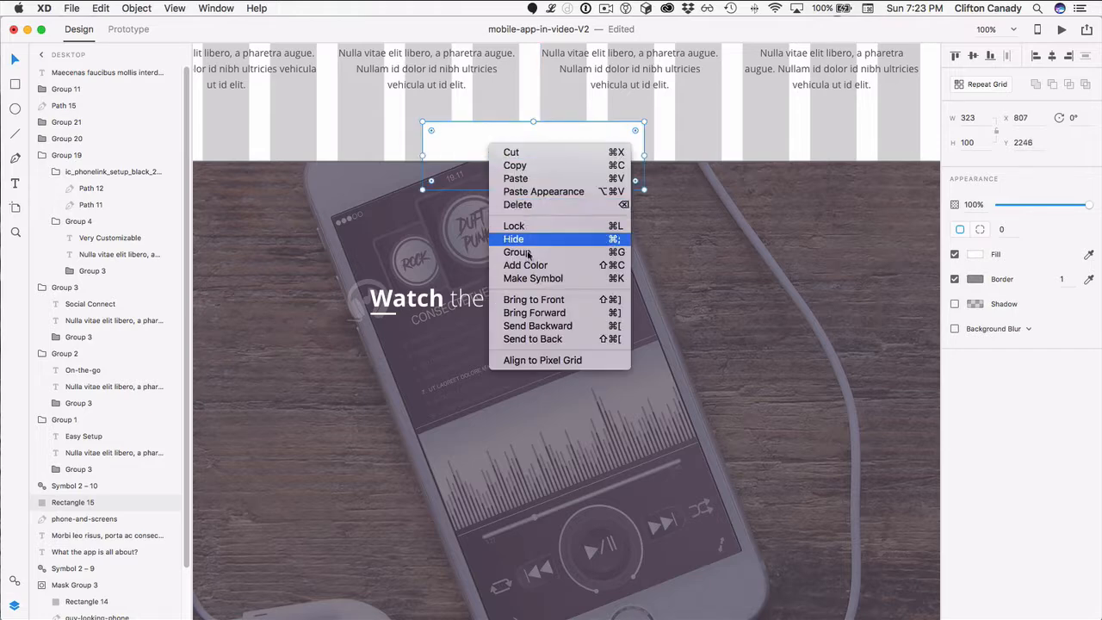
{"action": "left_click", "coordinate": [546, 301]}
{"action": "left_click_drag", "start_coordinate": [474, 156], "coordinate": [479, 195]}
Move the Watch the Video heading group directly beneath the spacer rectangle, at X 815 and Y 2403
{"action": "left_click_drag", "start_coordinate": [449, 304], "coordinate": [531, 259]}
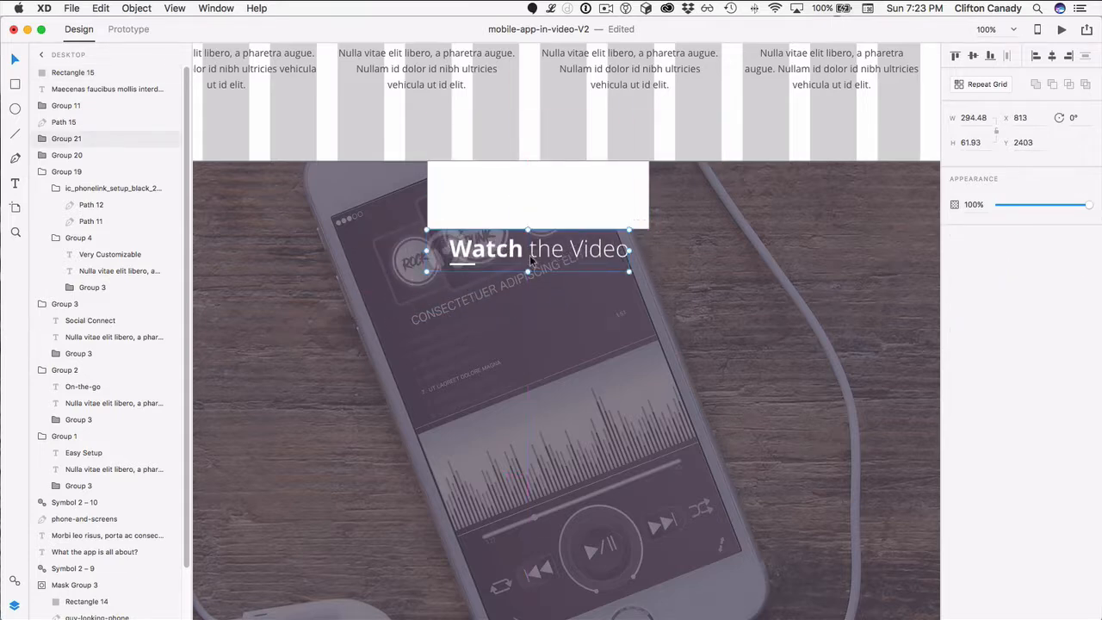
{"action": "key", "text": "Right"}
{"action": "key", "text": "Right"}
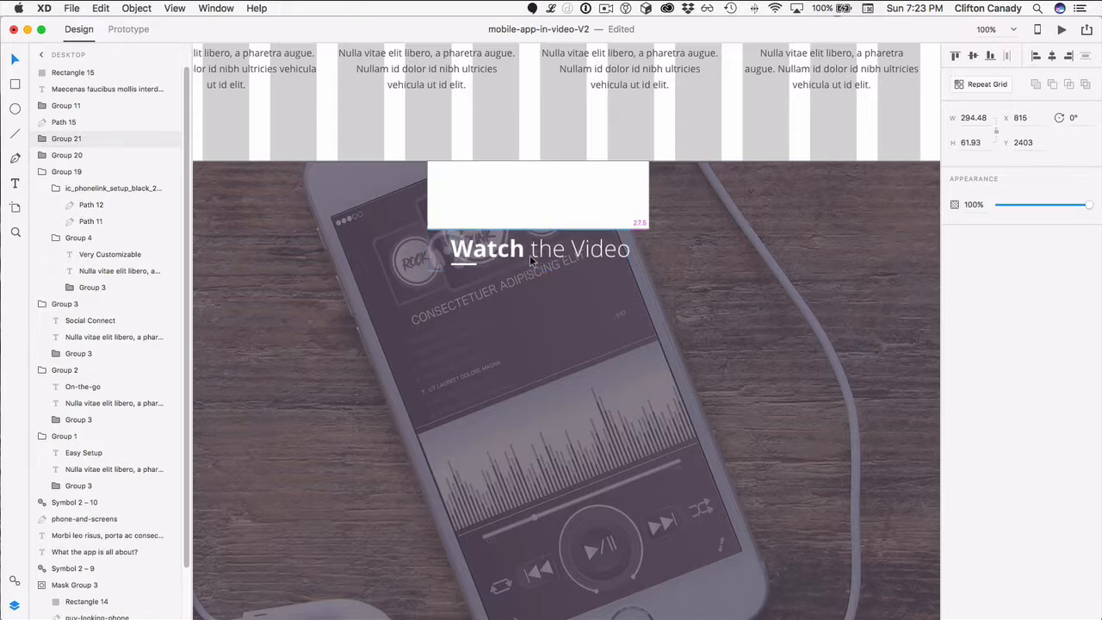
Move the spacer rectangle down so its lower edge meets the bottom of the Watch the Video background
{"action": "left_click_drag", "start_coordinate": [493, 201], "coordinate": [506, 440]}
{"action": "scroll", "coordinate": [515, 428], "scroll_direction": "down", "scroll_amount": 5}
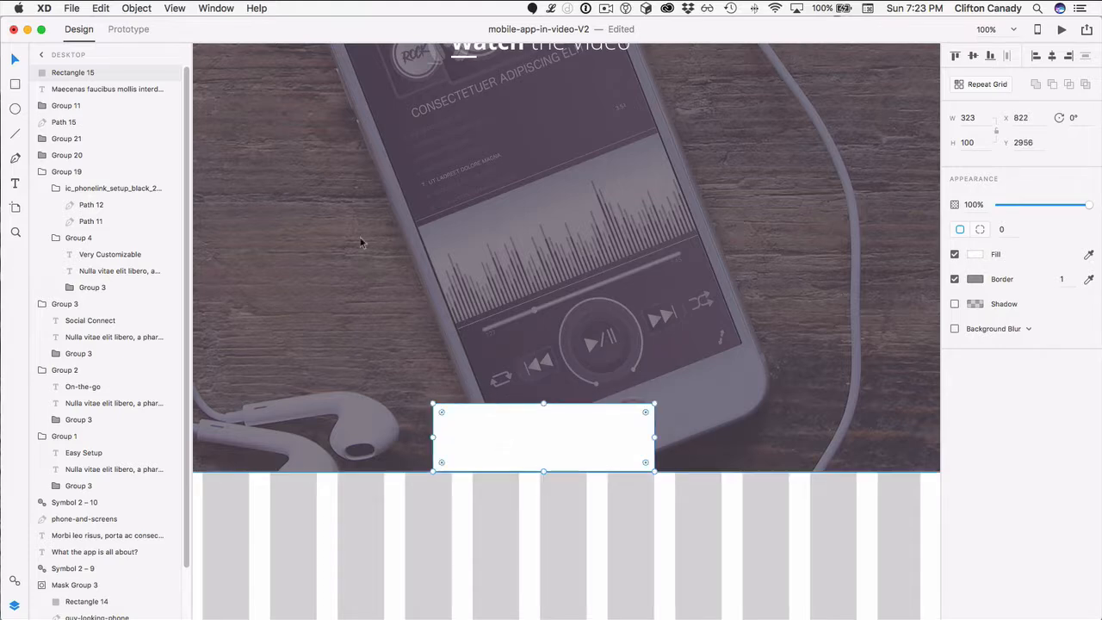
{"action": "scroll", "coordinate": [361, 242], "scroll_direction": "left", "scroll_amount": 7}
{"action": "scroll", "coordinate": [362, 242], "scroll_direction": "right", "scroll_amount": 6}
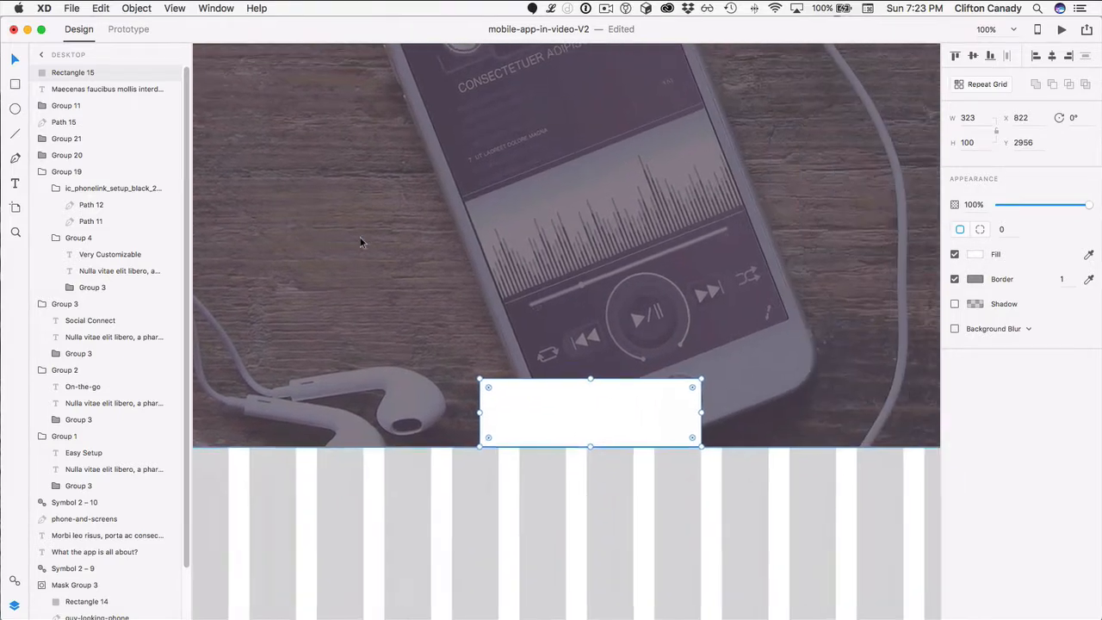
{"action": "scroll", "coordinate": [361, 242], "scroll_direction": "up", "scroll_amount": 3}
{"action": "scroll", "coordinate": [361, 242], "scroll_direction": "down", "scroll_amount": 3}
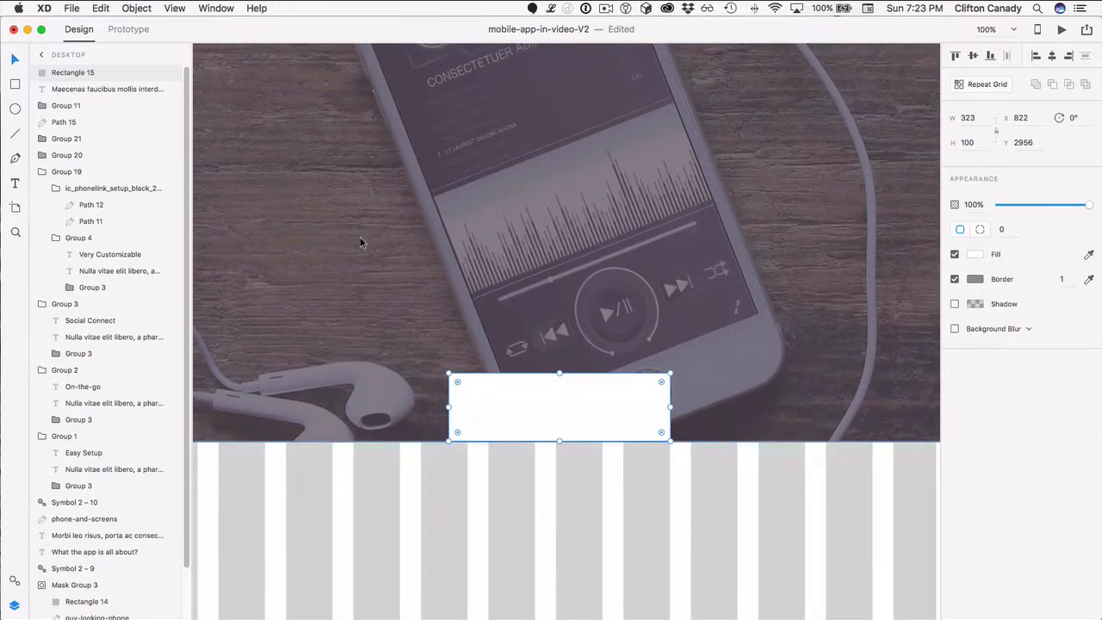
Centre the section's Maecenas paragraph below the heading and widen its text box to 752
{"action": "key", "text": "super+minus"}
{"action": "key", "text": "super+minus"}
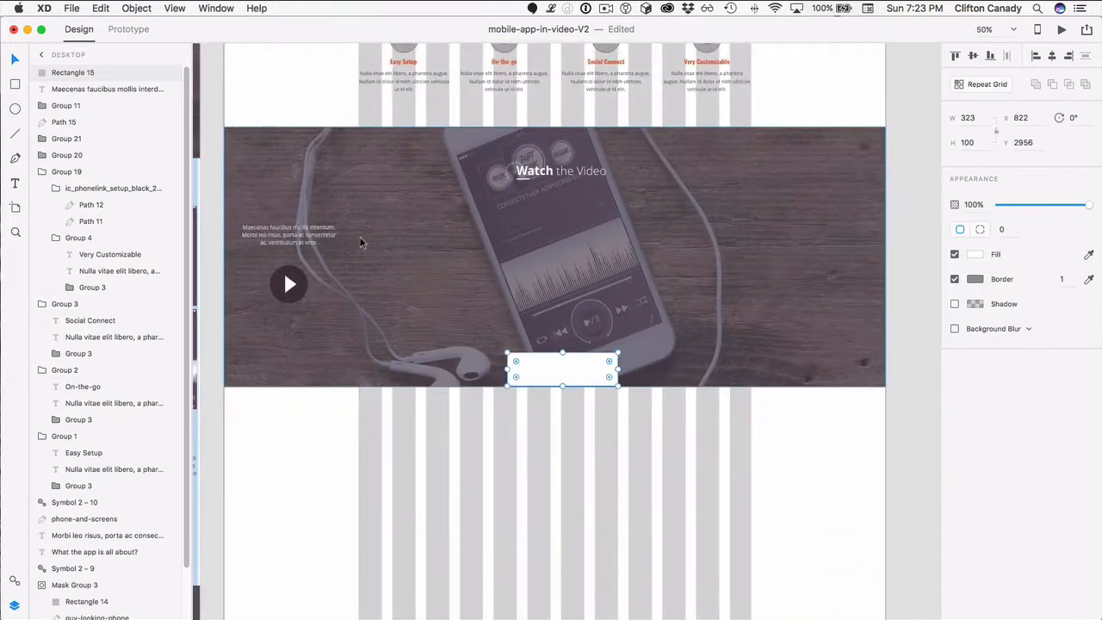
{"action": "left_click_drag", "start_coordinate": [293, 249], "coordinate": [427, 226]}
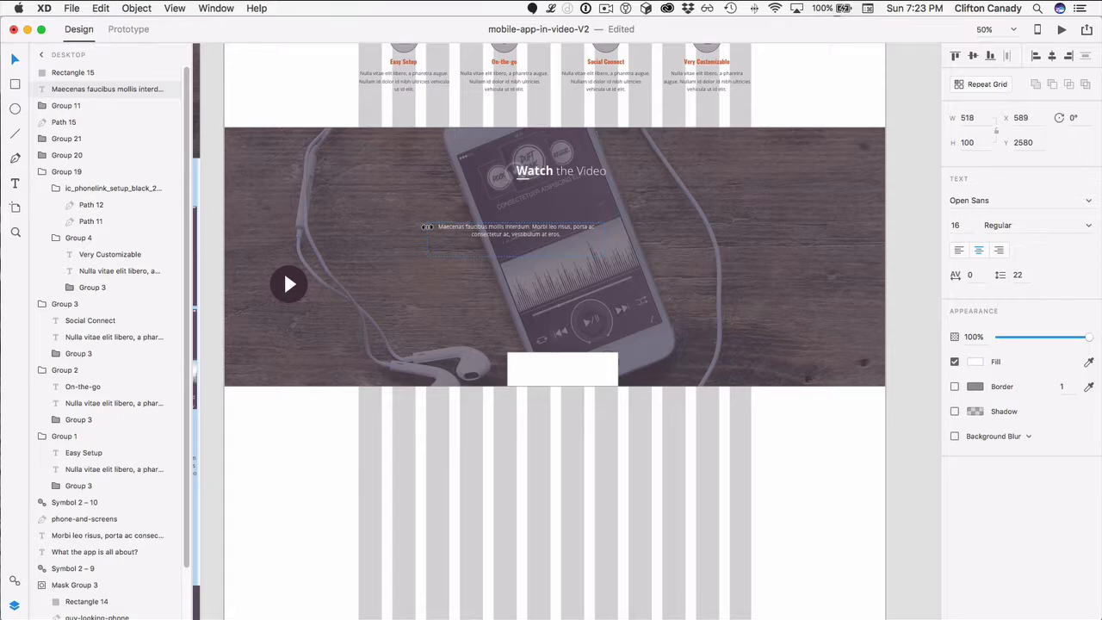
{"action": "left_click_drag", "start_coordinate": [604, 240], "coordinate": [685, 235]}
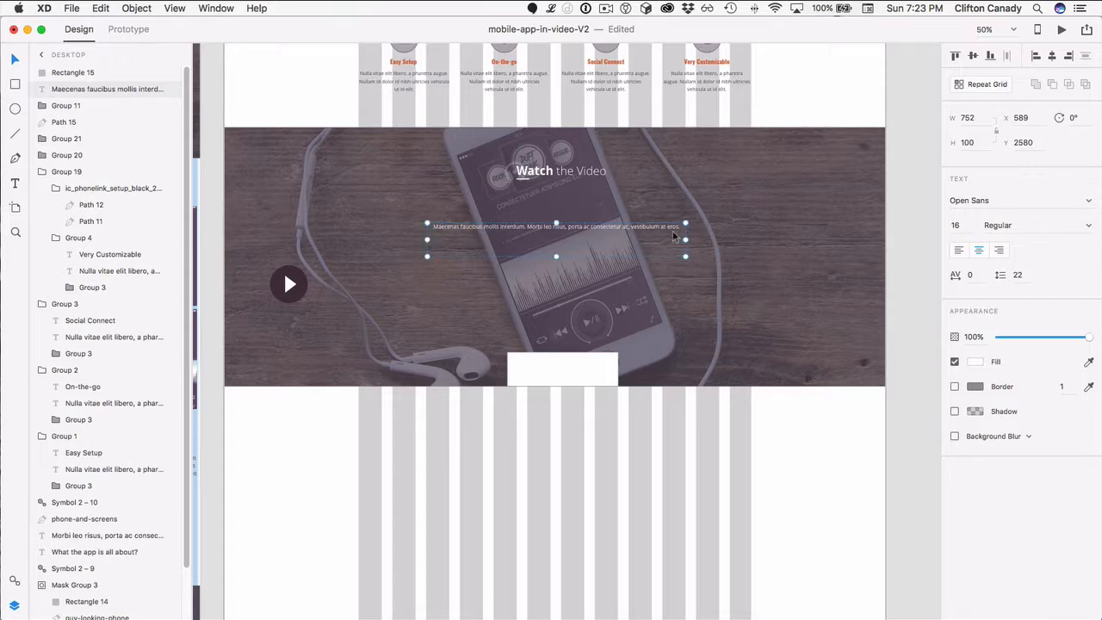
Replace the paragraph with two generated placeholder paragraphs and set the text box height to about 124 so only the first shows
{"action": "triple_click", "coordinate": [577, 227]}
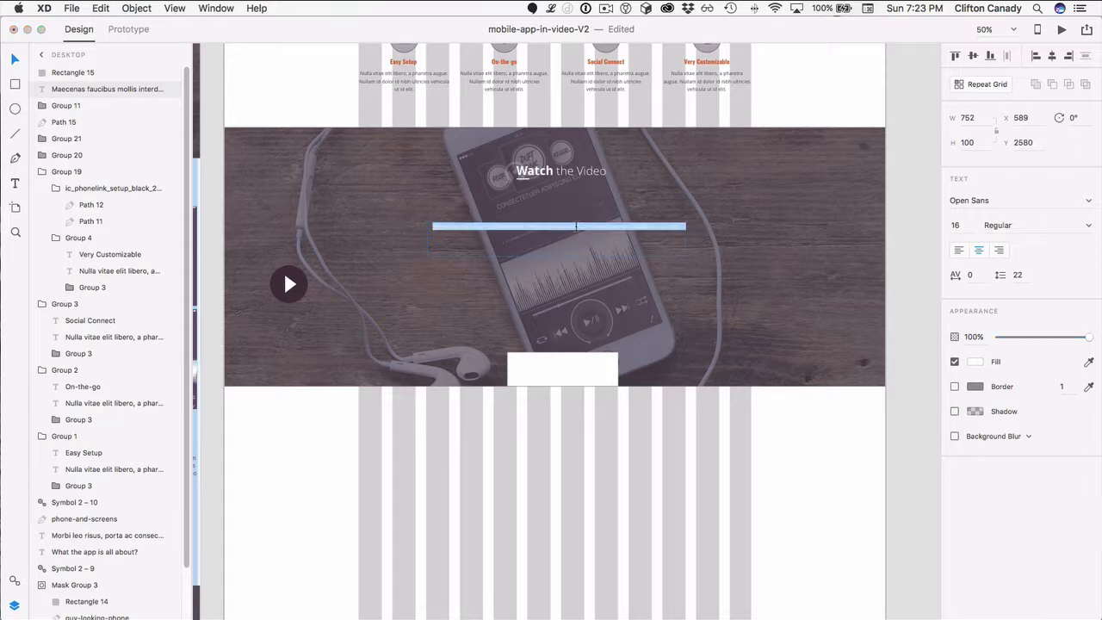
{"action": "left_click", "coordinate": [556, 232]}
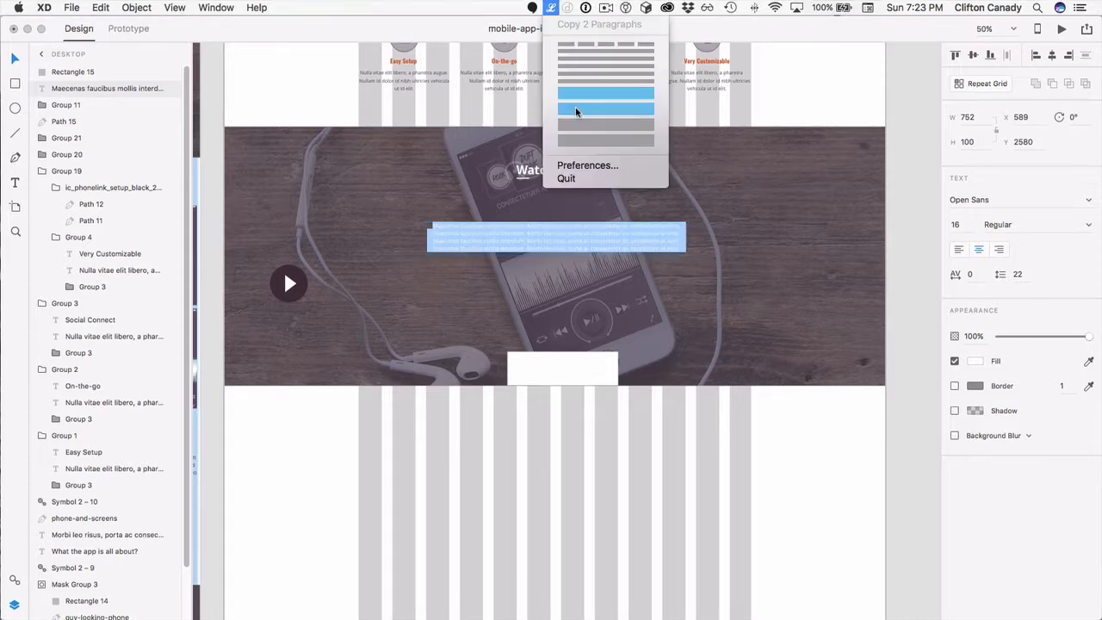
{"action": "left_click", "coordinate": [576, 112]}
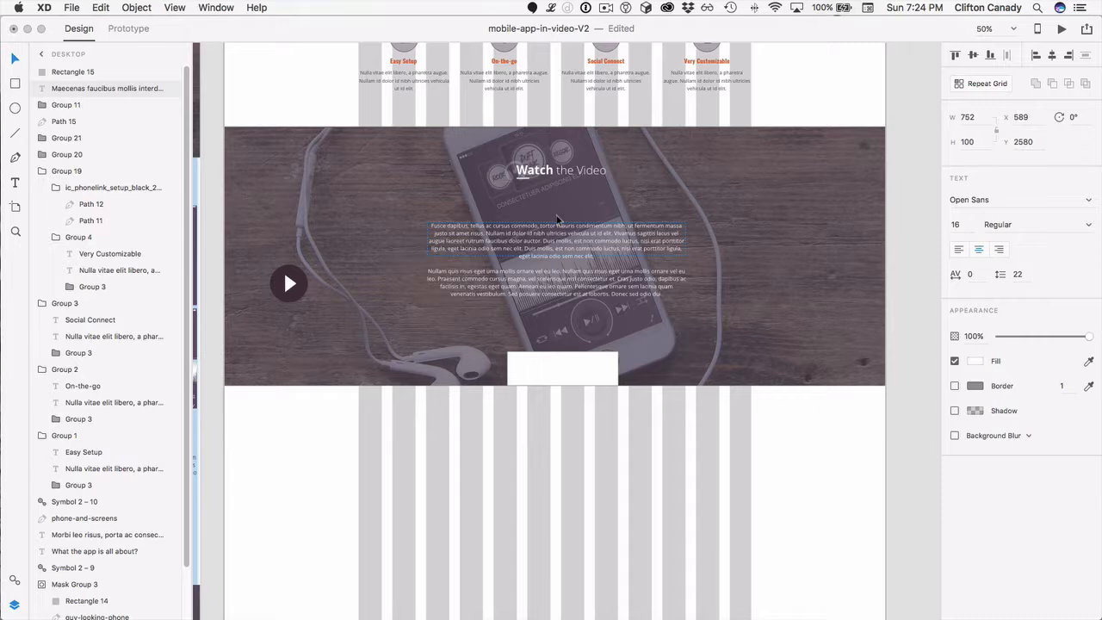
{"action": "left_click", "coordinate": [278, 180]}
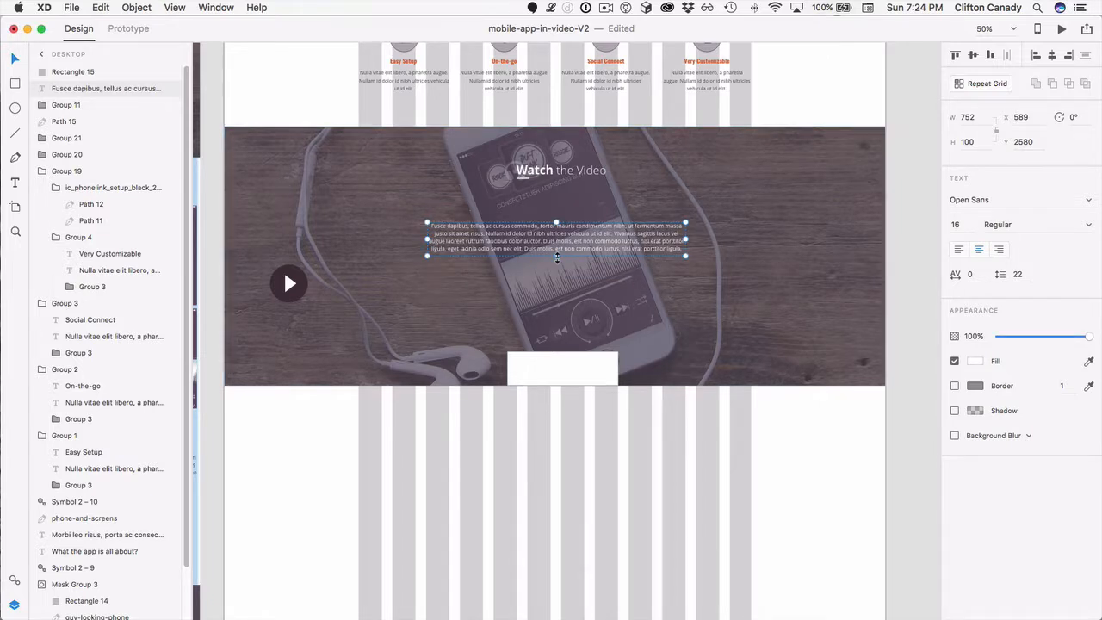
{"action": "mouse_move", "coordinate": [560, 258]}
{"action": "left_mouse_down"}
{"action": "mouse_move", "coordinate": [560, 277]}
{"action": "mouse_move", "coordinate": [556, 268]}
{"action": "left_mouse_up"}
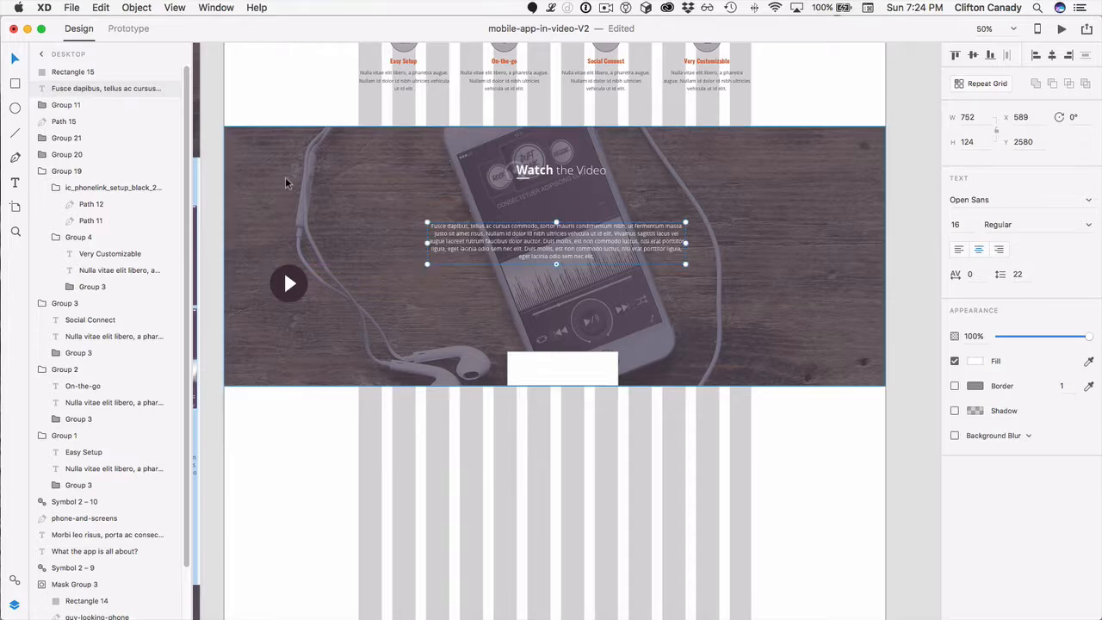
Move the play button from the left side of the section to its centre, beneath the paragraph
{"action": "left_click", "coordinate": [289, 185]}
{"action": "left_click", "coordinate": [289, 283]}
{"action": "left_click_drag", "start_coordinate": [289, 283], "coordinate": [555, 302]}
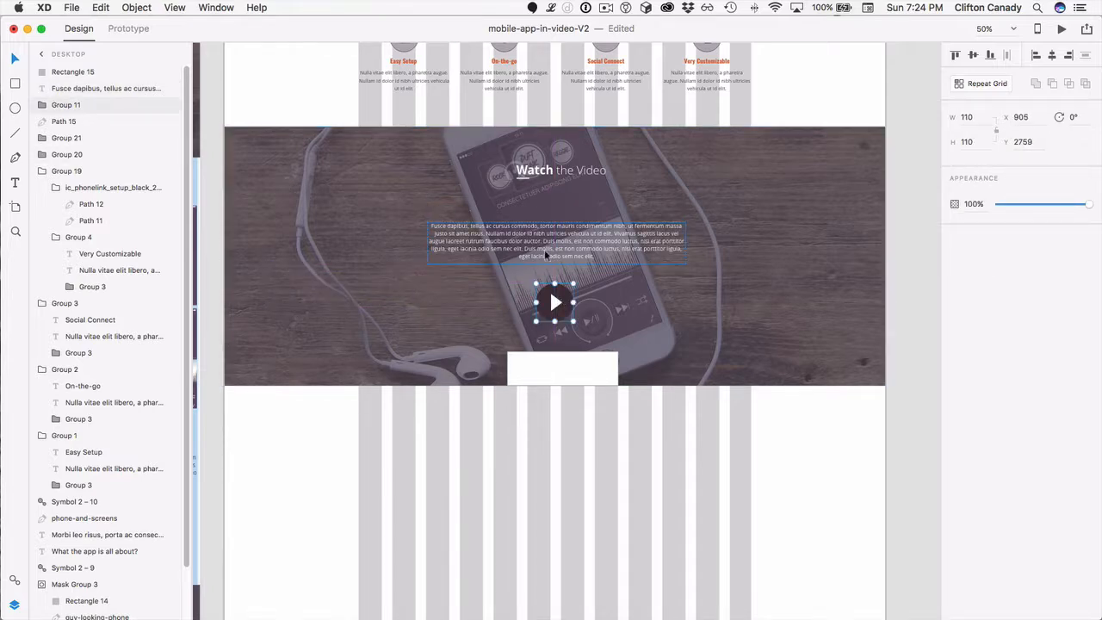
Move the paragraph up under the heading to Y 2504 and centre the play button below it at about X 923, Y 2732
{"action": "left_click", "coordinate": [556, 239]}
{"action": "left_click_drag", "start_coordinate": [555, 239], "coordinate": [555, 217]}
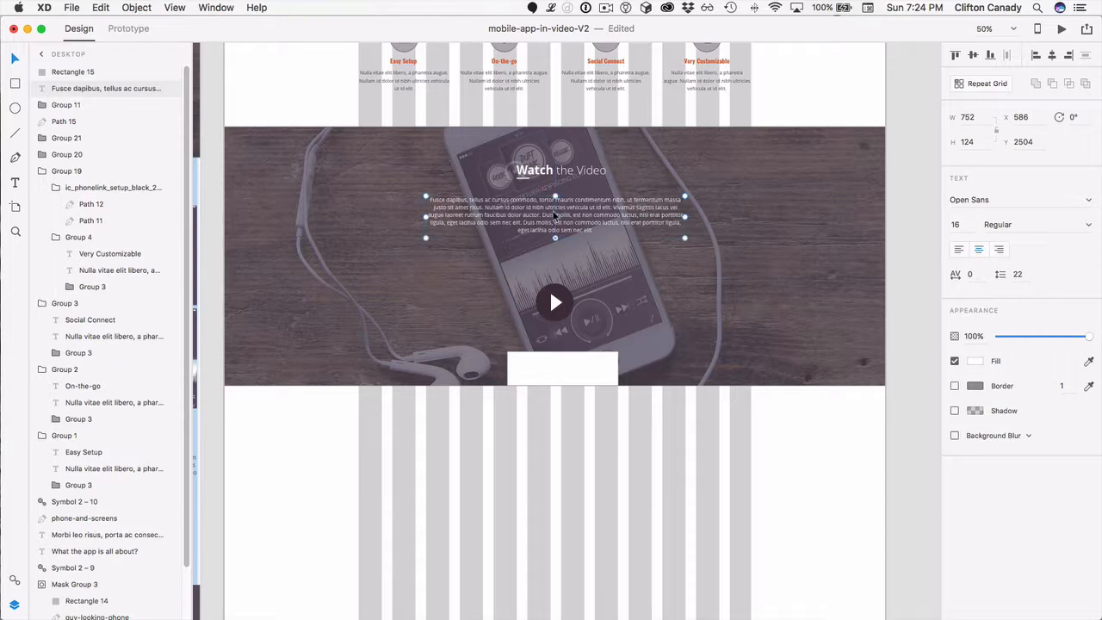
{"action": "left_click_drag", "start_coordinate": [553, 300], "coordinate": [556, 288]}
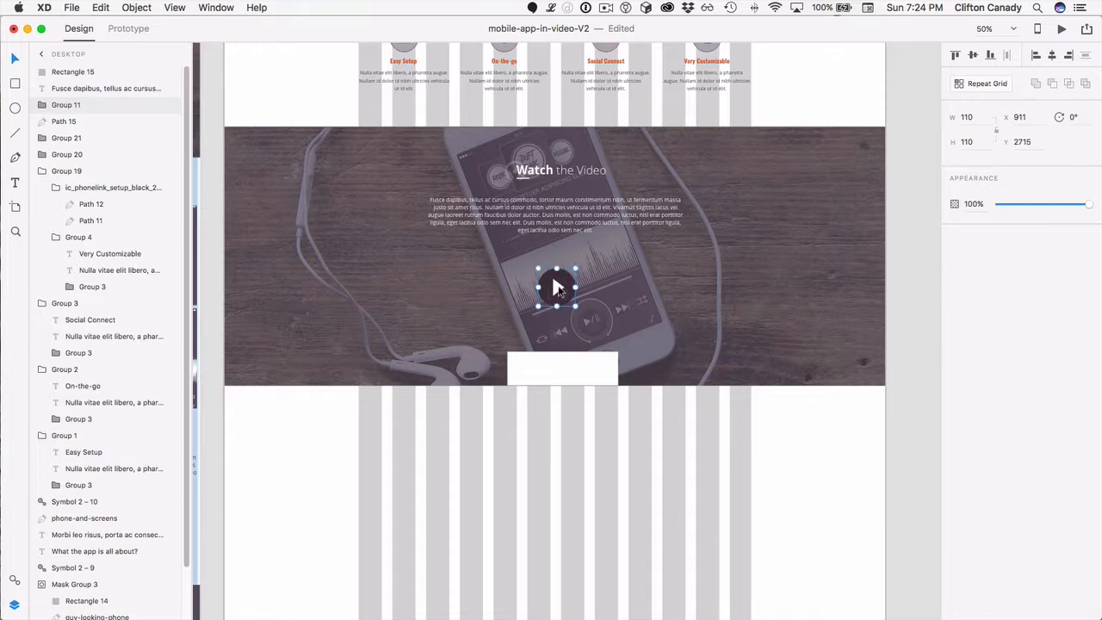
{"action": "left_click", "coordinate": [300, 80]}
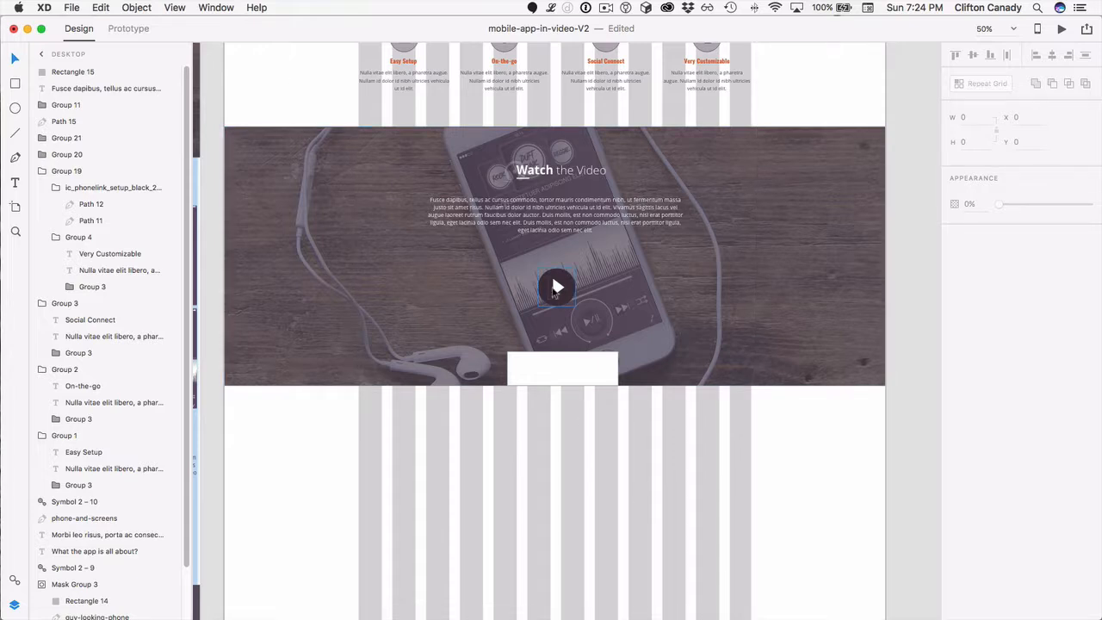
{"action": "left_click_drag", "start_coordinate": [556, 287], "coordinate": [560, 294]}
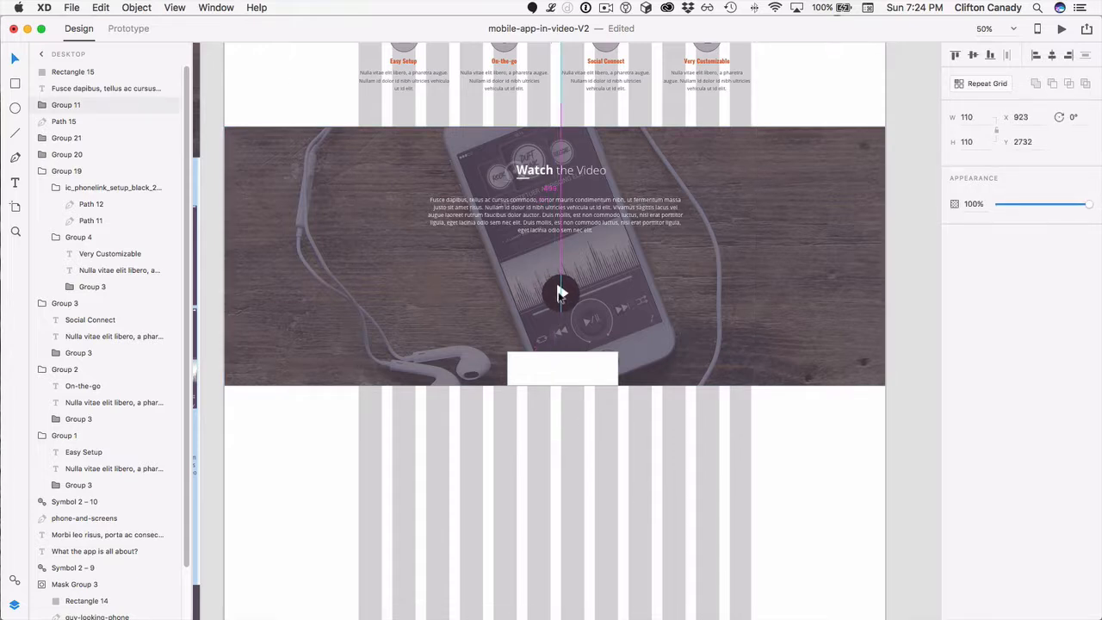
{"action": "left_click", "coordinate": [553, 372]}
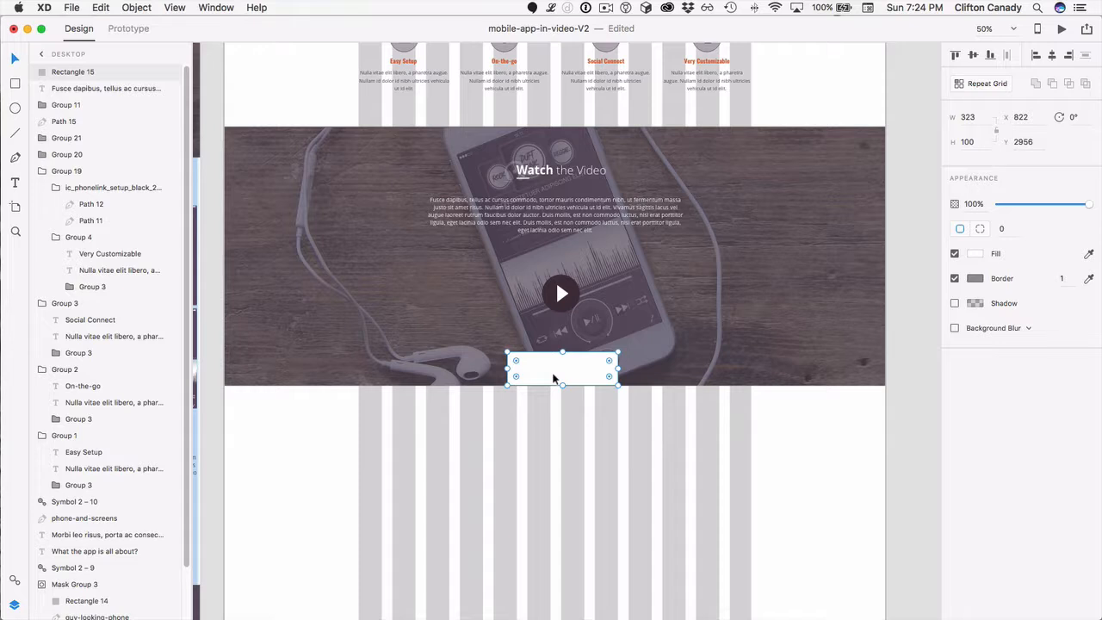
{"action": "key", "text": "Delete"}
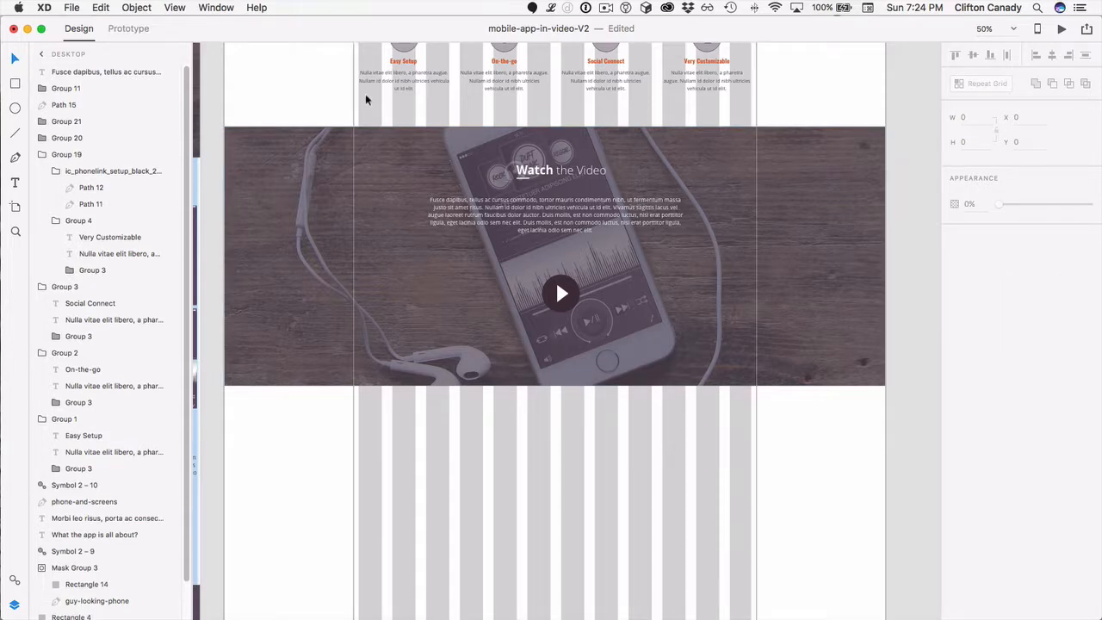
{"action": "left_click", "coordinate": [532, 362]}
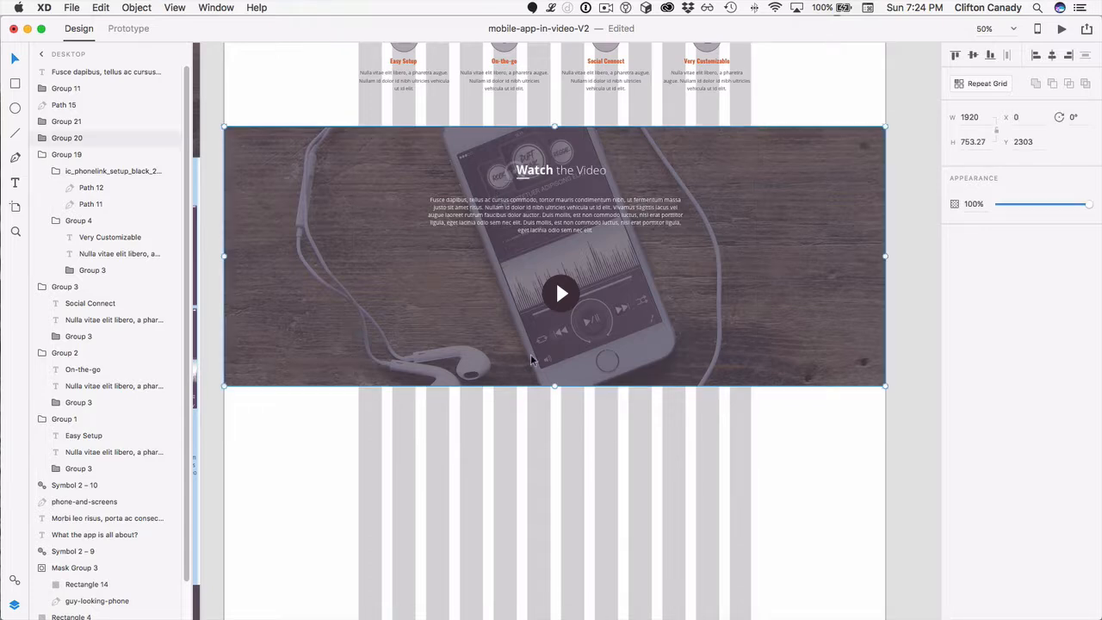
{"action": "left_click_drag", "start_coordinate": [555, 387], "coordinate": [550, 351]}
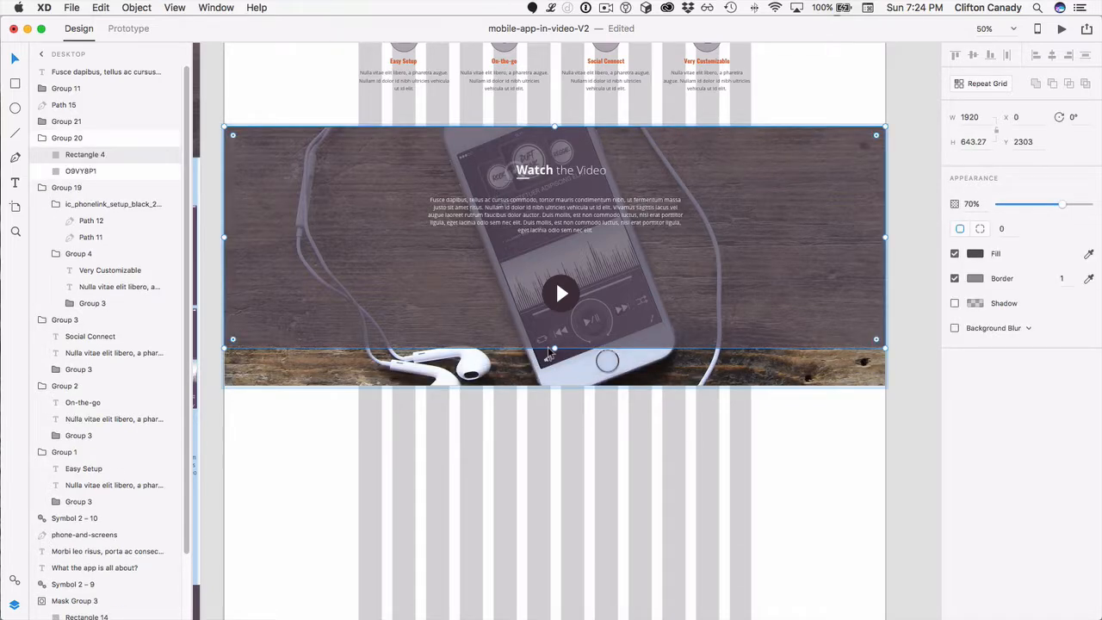
{"action": "key", "text": "super+z"}
{"action": "key", "text": "super+z"}
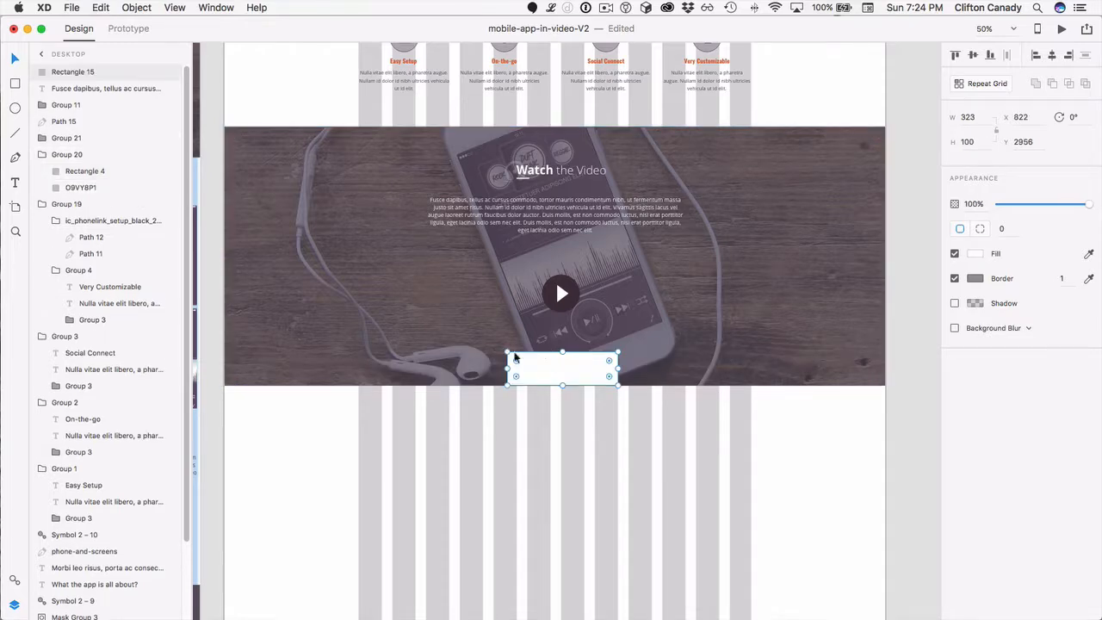
Place the spacer rectangle directly below the play button at Y 2843 and shrink the background group to a height of 640
{"action": "left_click_drag", "start_coordinate": [559, 370], "coordinate": [561, 329]}
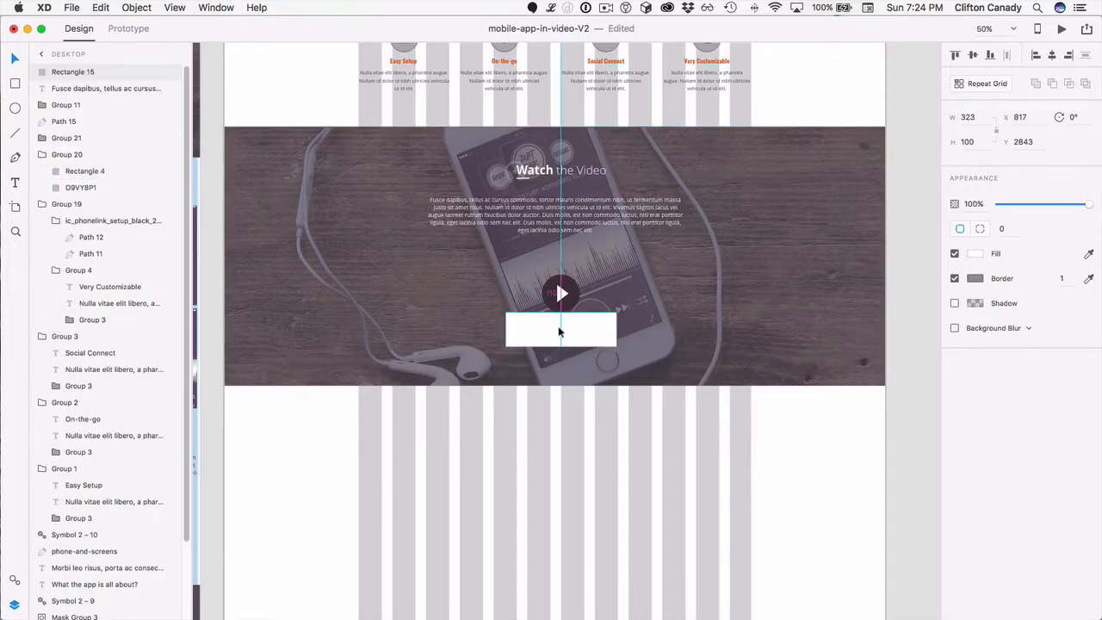
{"action": "left_click", "coordinate": [556, 382]}
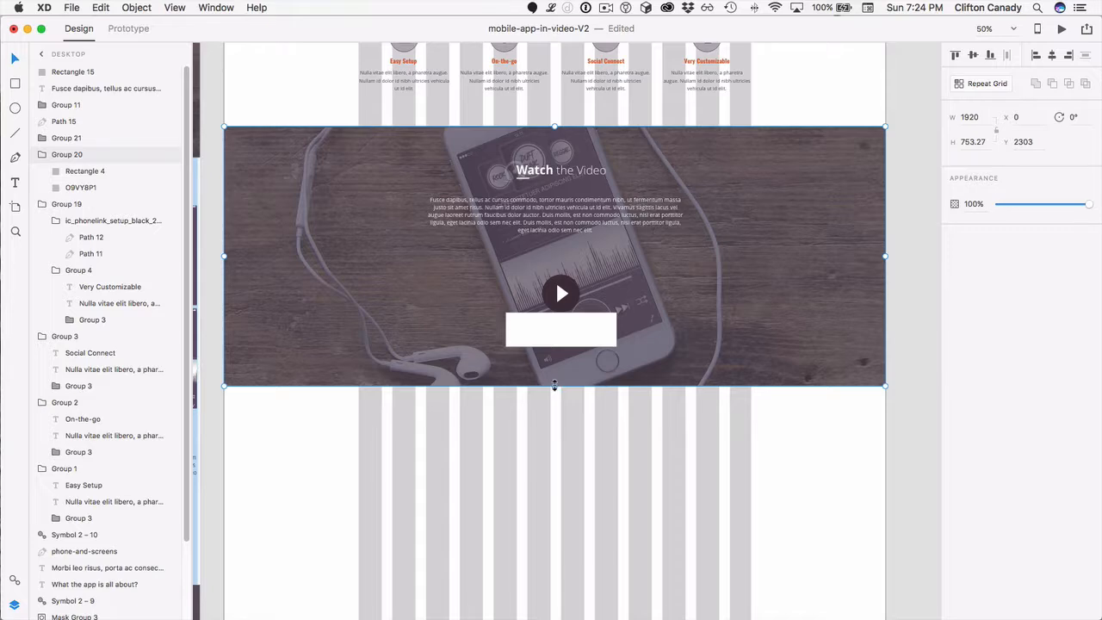
{"action": "left_click_drag", "start_coordinate": [553, 384], "coordinate": [549, 347]}
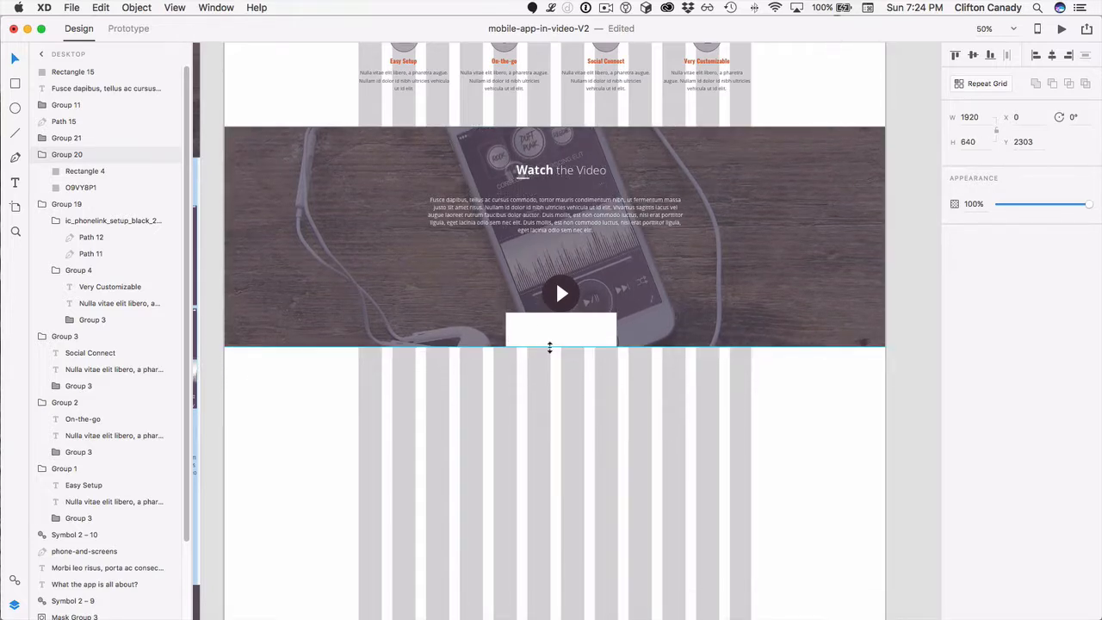
Raise the play button to about Y 2693, shorten the background to a height of about 600, and put the spacer rectangle directly beneath the section
{"action": "left_click_drag", "start_coordinate": [560, 294], "coordinate": [559, 279]}
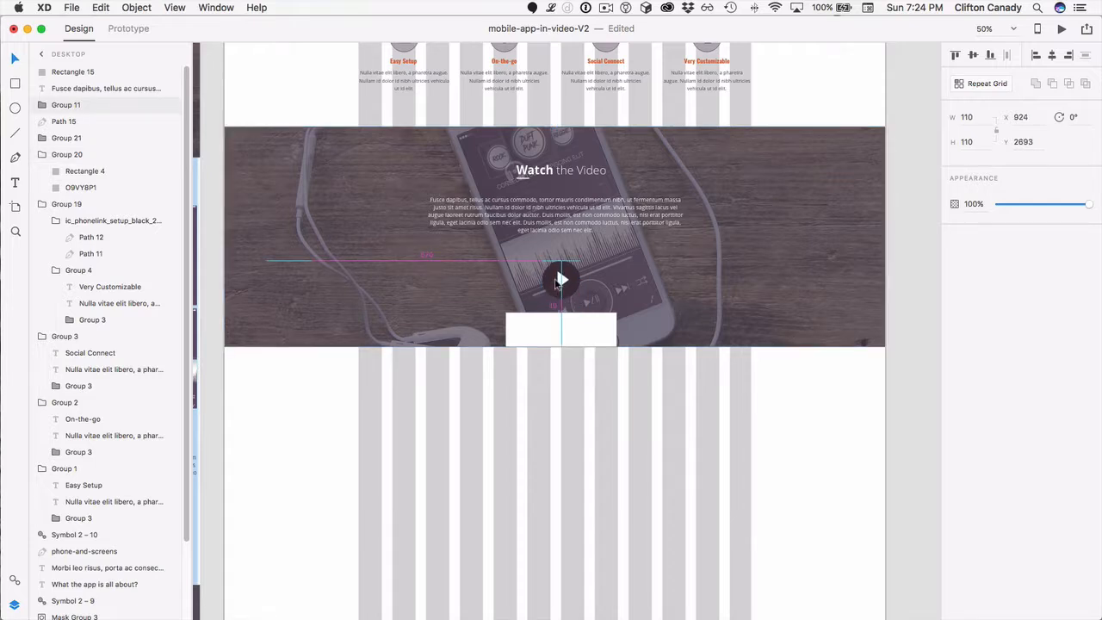
{"action": "left_click", "coordinate": [461, 309]}
{"action": "mouse_move", "coordinate": [558, 342]}
{"action": "left_mouse_down"}
{"action": "mouse_move", "coordinate": [562, 318]}
{"action": "mouse_move", "coordinate": [556, 334]}
{"action": "mouse_move", "coordinate": [546, 314]}
{"action": "mouse_move", "coordinate": [549, 360]}
{"action": "mouse_move", "coordinate": [546, 348]}
{"action": "left_mouse_up"}
{"action": "left_click", "coordinate": [556, 346]}
{"action": "left_click", "coordinate": [558, 406]}
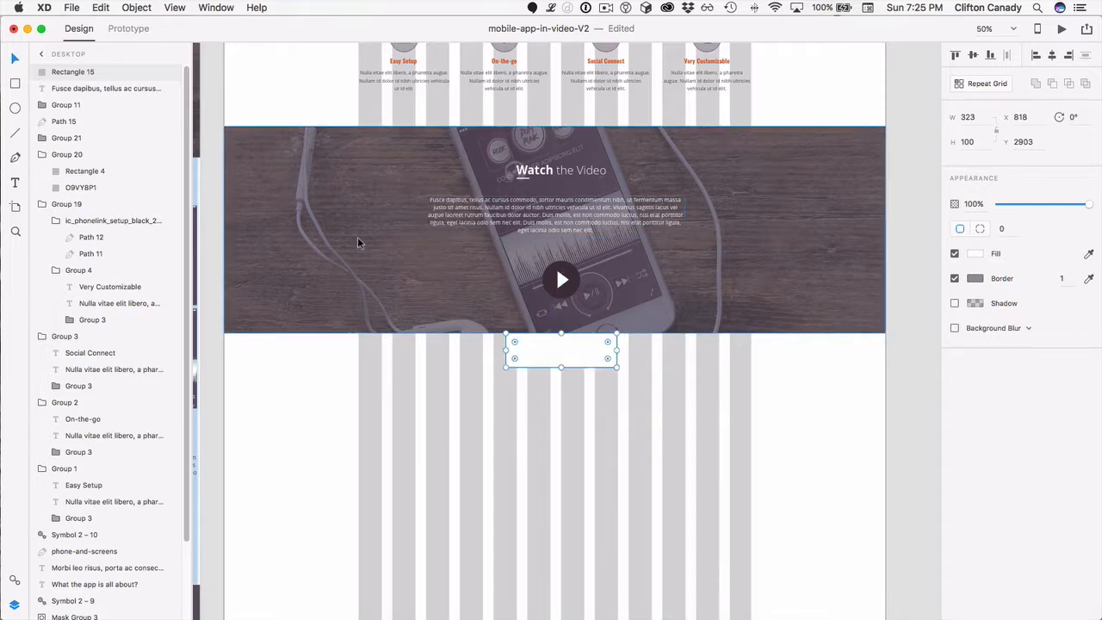
Select the mobile artboard's See Screens section and unlock its group
{"action": "key", "text": "super+minus"}
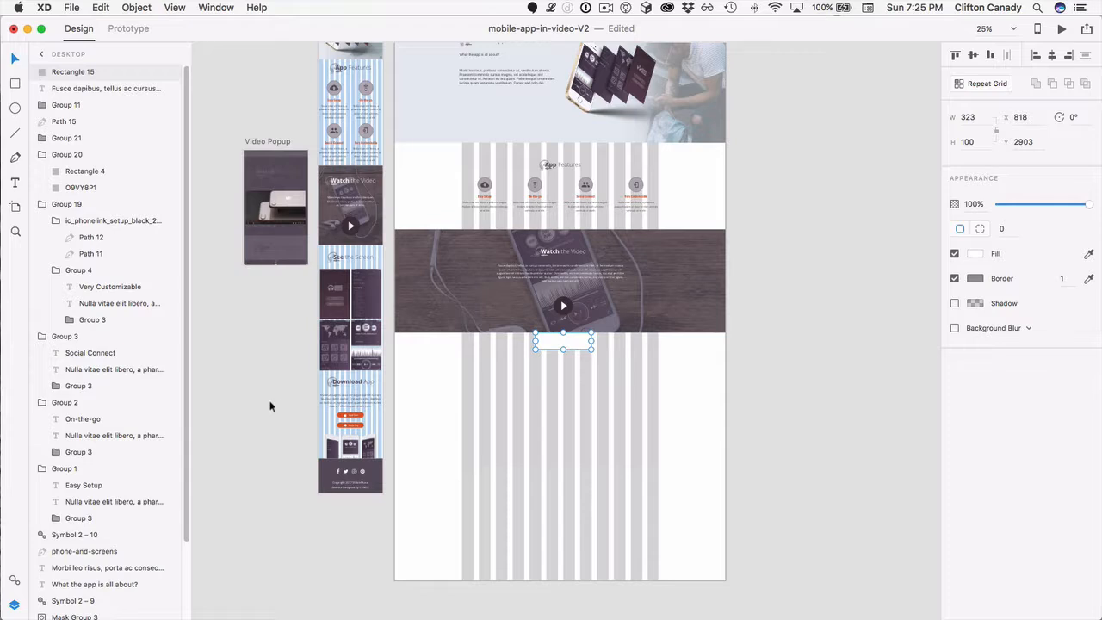
{"action": "left_click", "coordinate": [319, 256]}
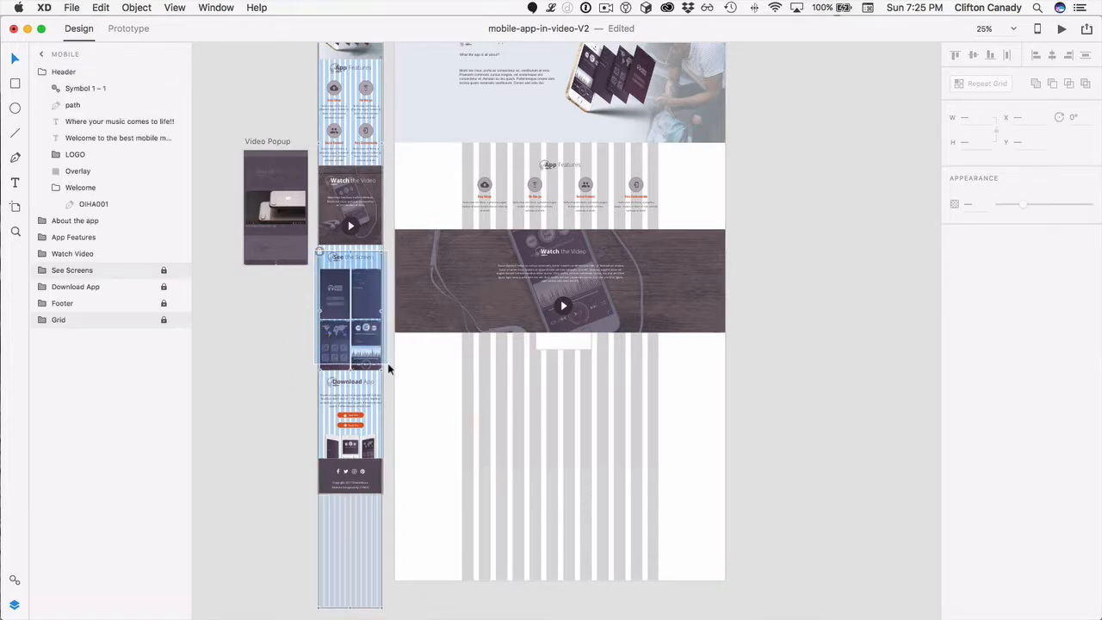
{"action": "left_click_drag", "start_coordinate": [388, 365], "coordinate": [388, 365]}
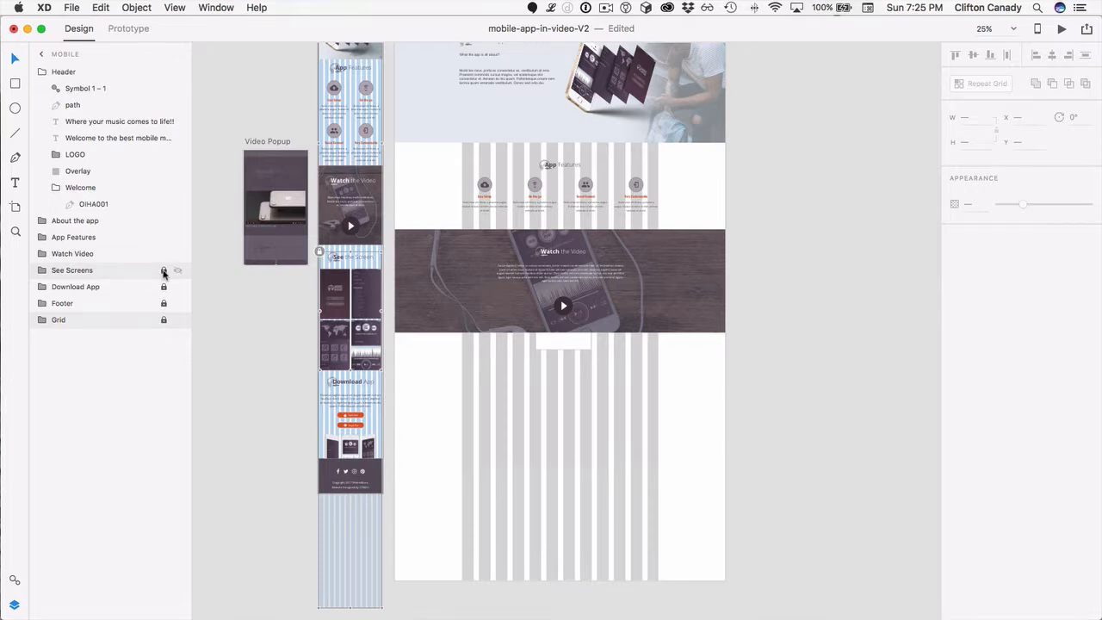
{"action": "left_click", "coordinate": [164, 271]}
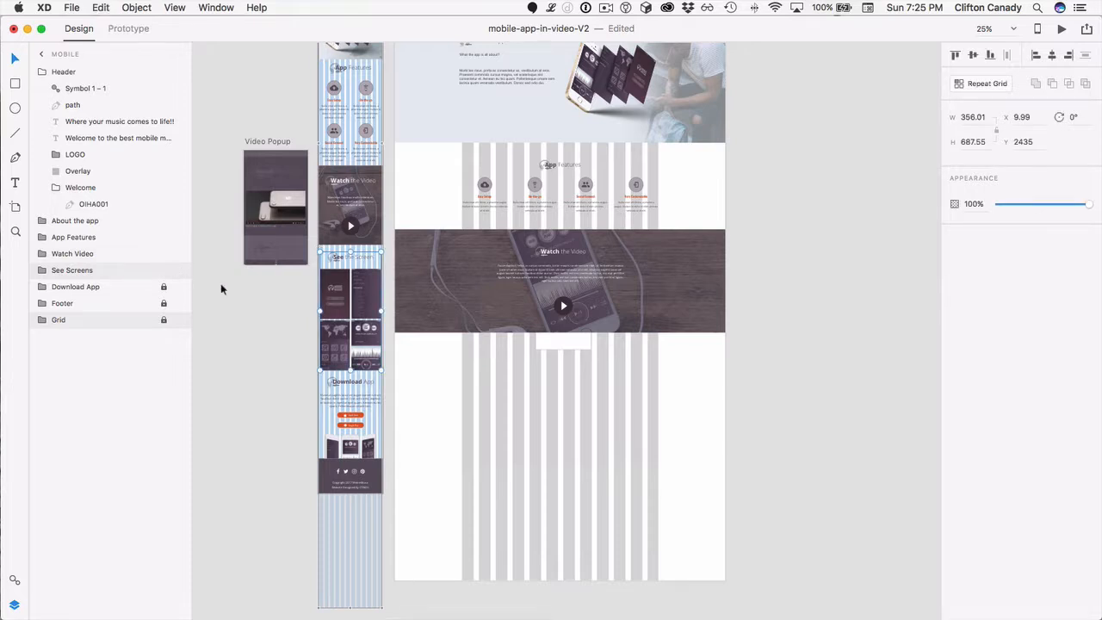
Paste the See Screens group into the desktop artboard and place it below the video section at about X 391, Y 3003
{"action": "left_click", "coordinate": [421, 427]}
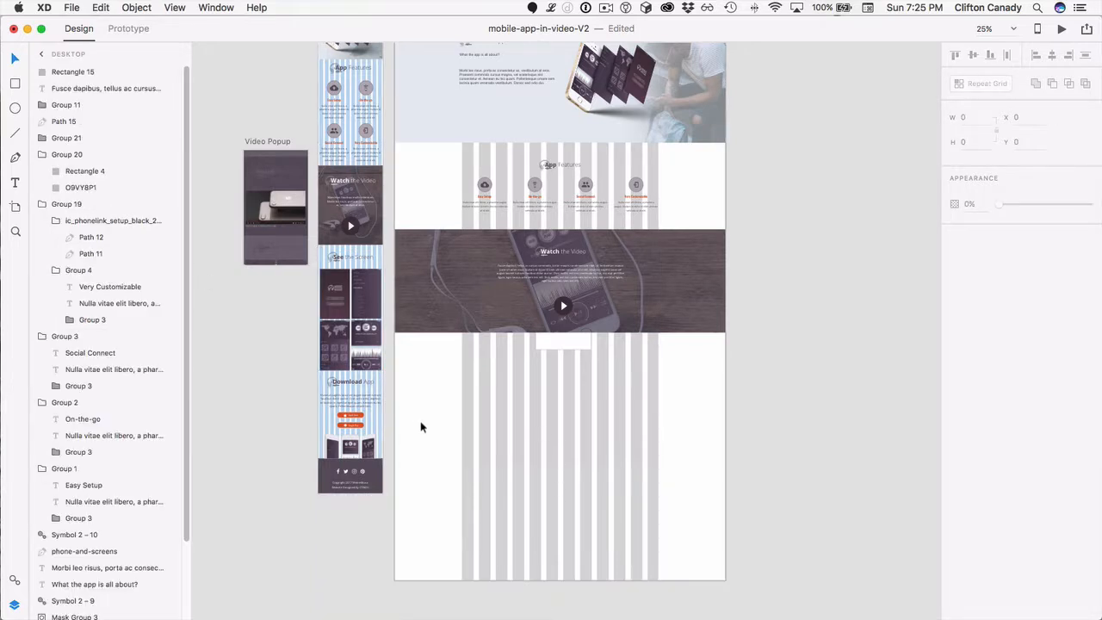
{"action": "key", "text": "super+v"}
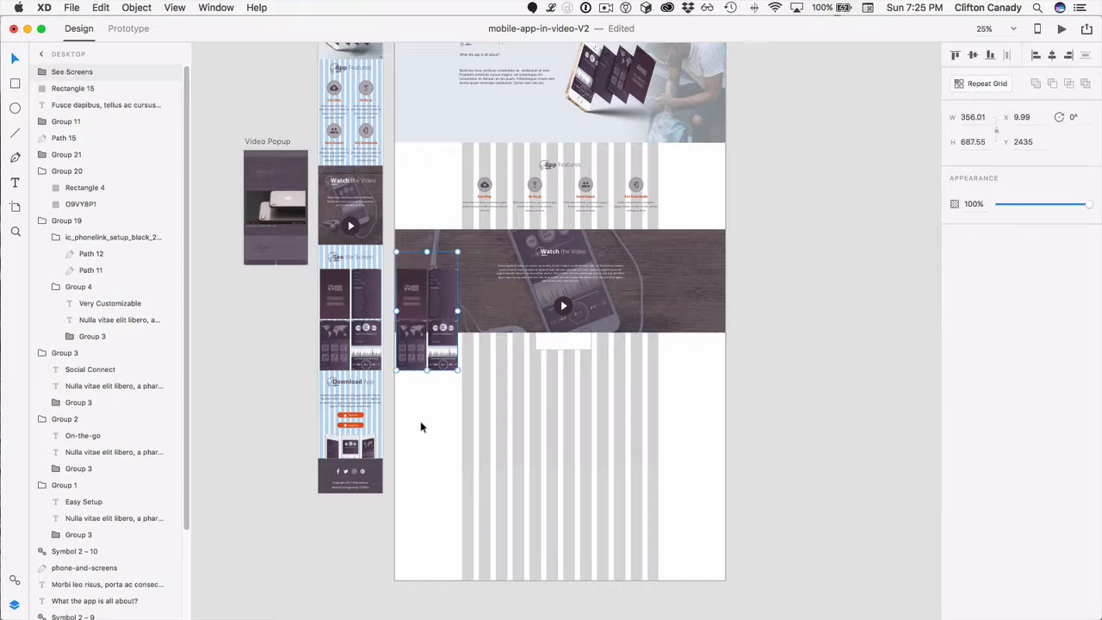
{"action": "left_click_drag", "start_coordinate": [412, 288], "coordinate": [479, 389]}
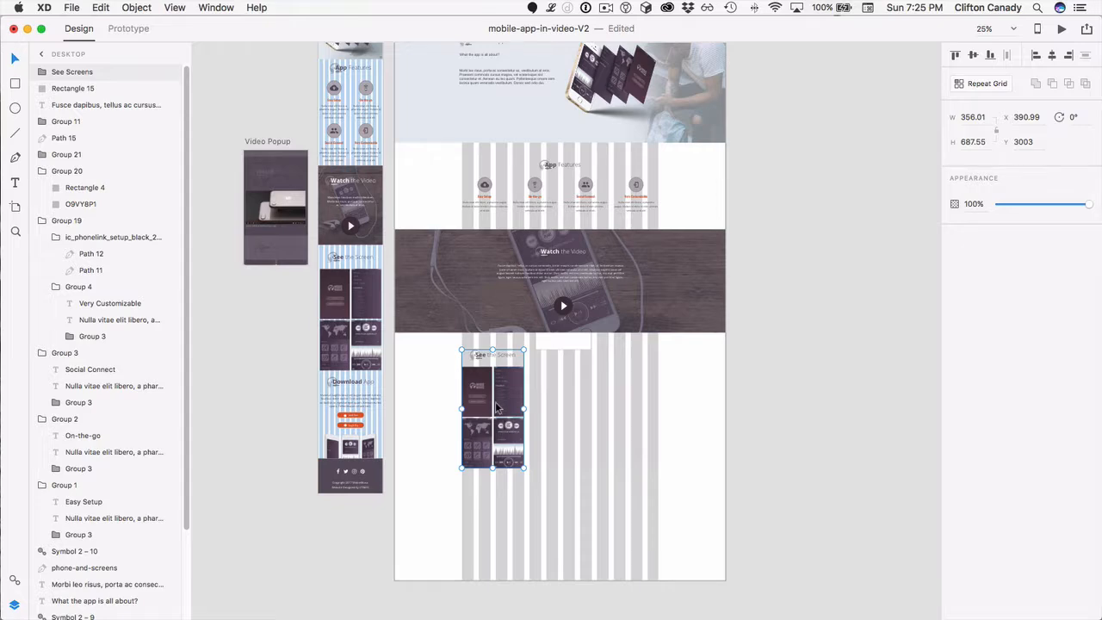
Ungroup the pasted See Screens section and move its heading and screens under the spacer rectangle at about X 785, Y 3003
{"action": "key", "text": "super+equal"}
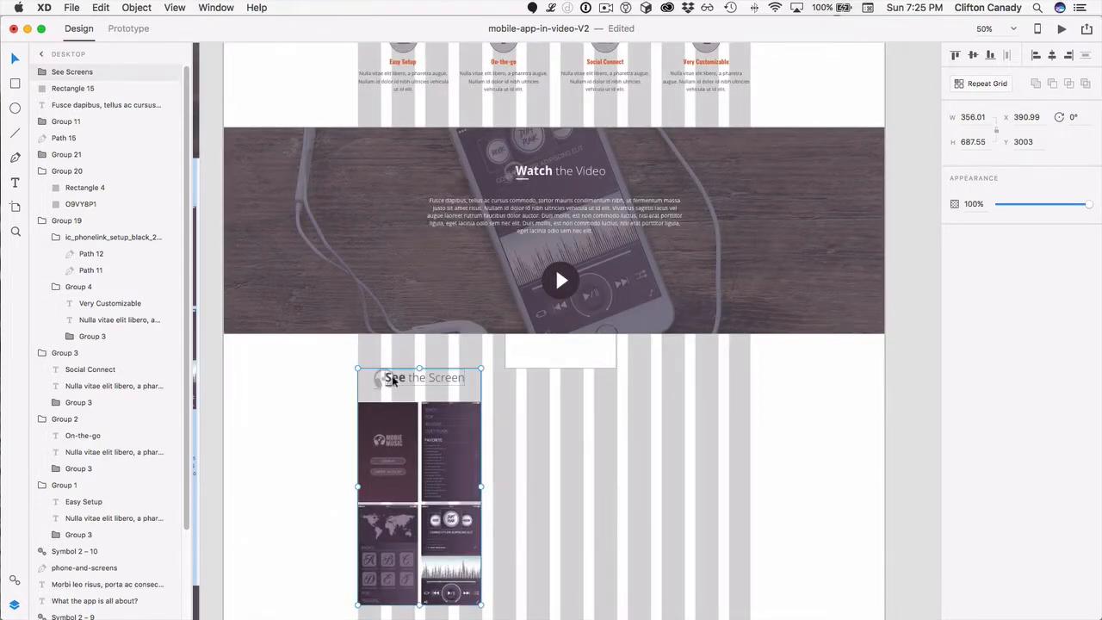
{"action": "right_click", "coordinate": [389, 377]}
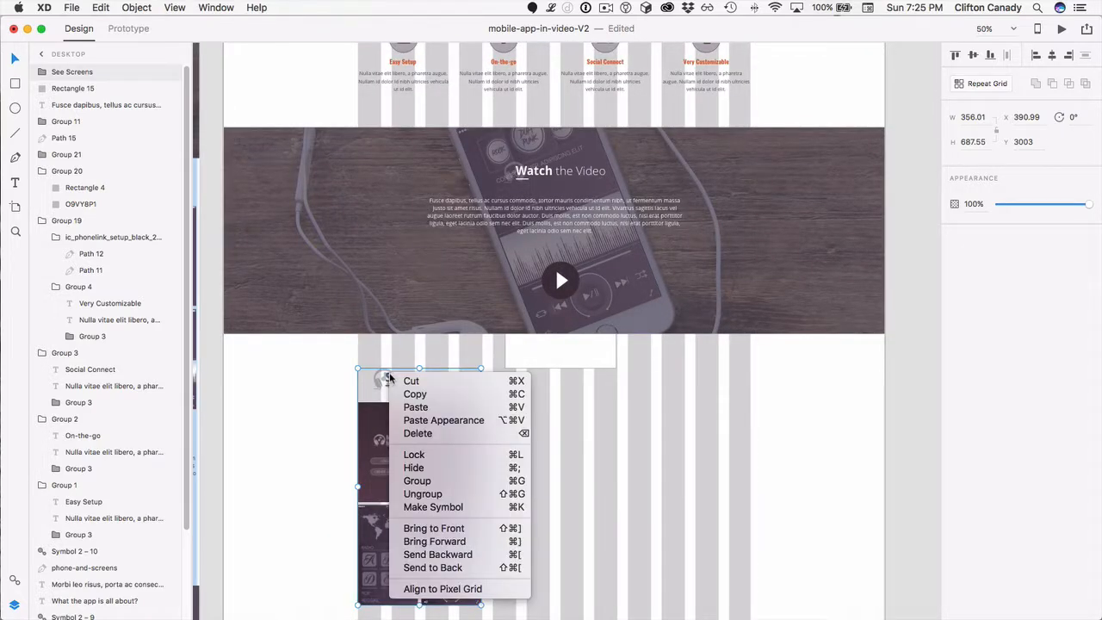
{"action": "left_click", "coordinate": [430, 494]}
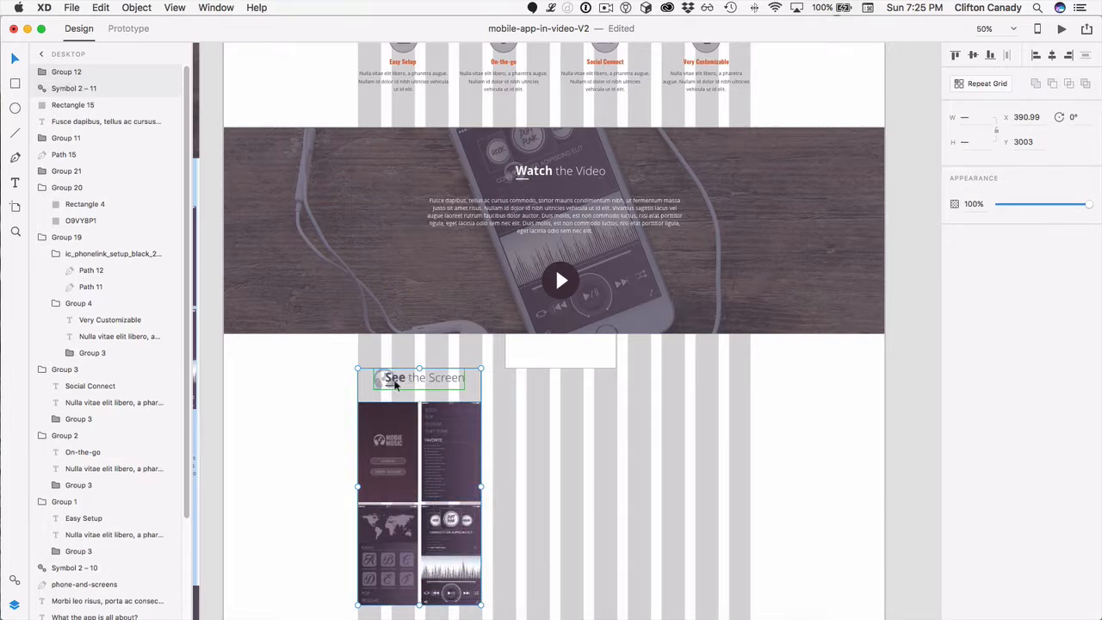
{"action": "left_click_drag", "start_coordinate": [395, 385], "coordinate": [532, 382]}
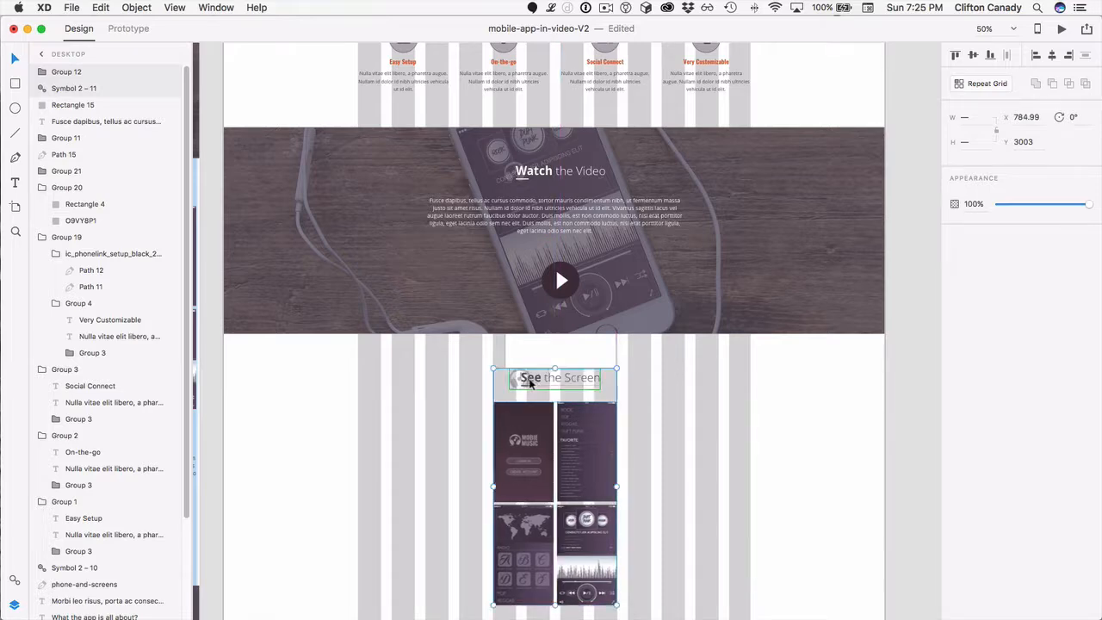
Move the splash screen to the first grid column at about X 394, Y 3101 and enlarge it to about 255 × 427
{"action": "double_click", "coordinate": [514, 456]}
{"action": "left_click_drag", "start_coordinate": [520, 456], "coordinate": [384, 458]}
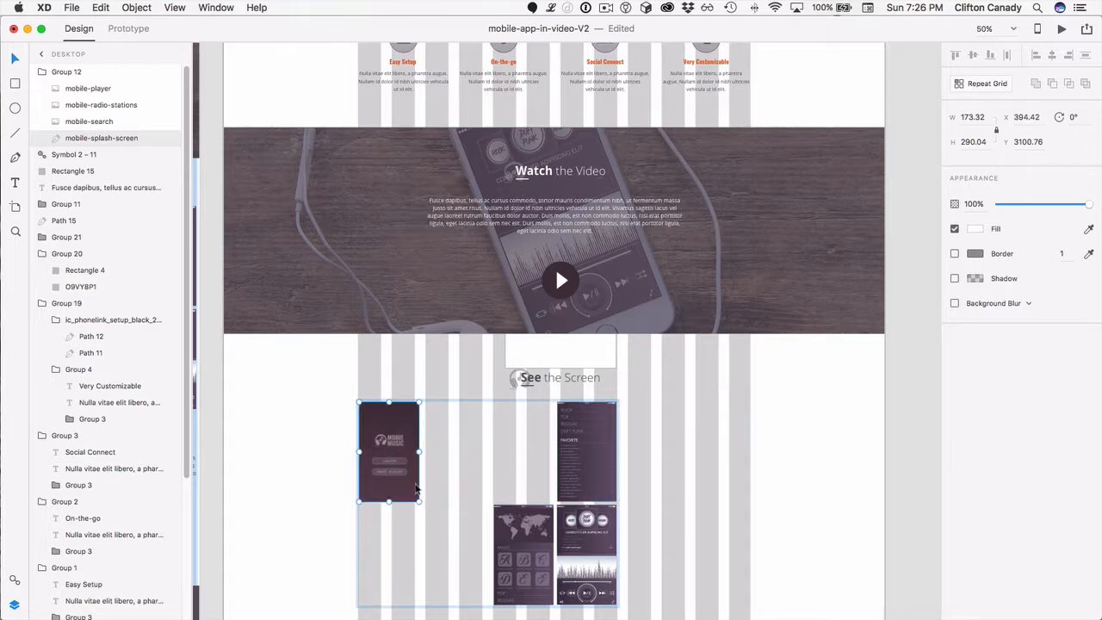
{"action": "scroll", "coordinate": [415, 465], "scroll_direction": "down", "scroll_amount": 3}
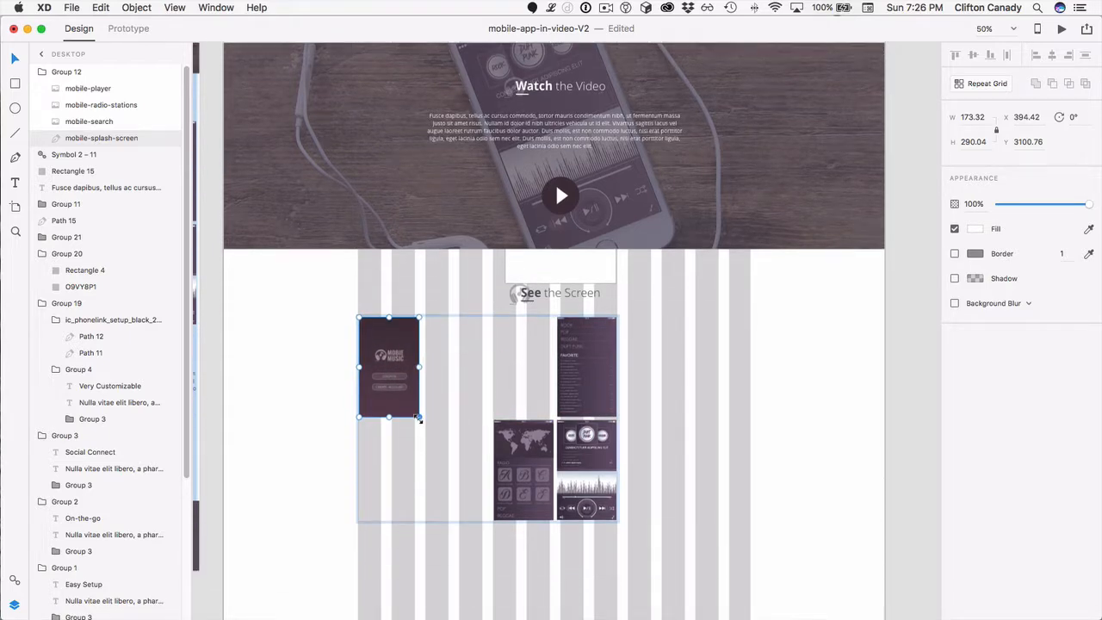
{"action": "left_click_drag", "start_coordinate": [418, 419], "coordinate": [465, 465]}
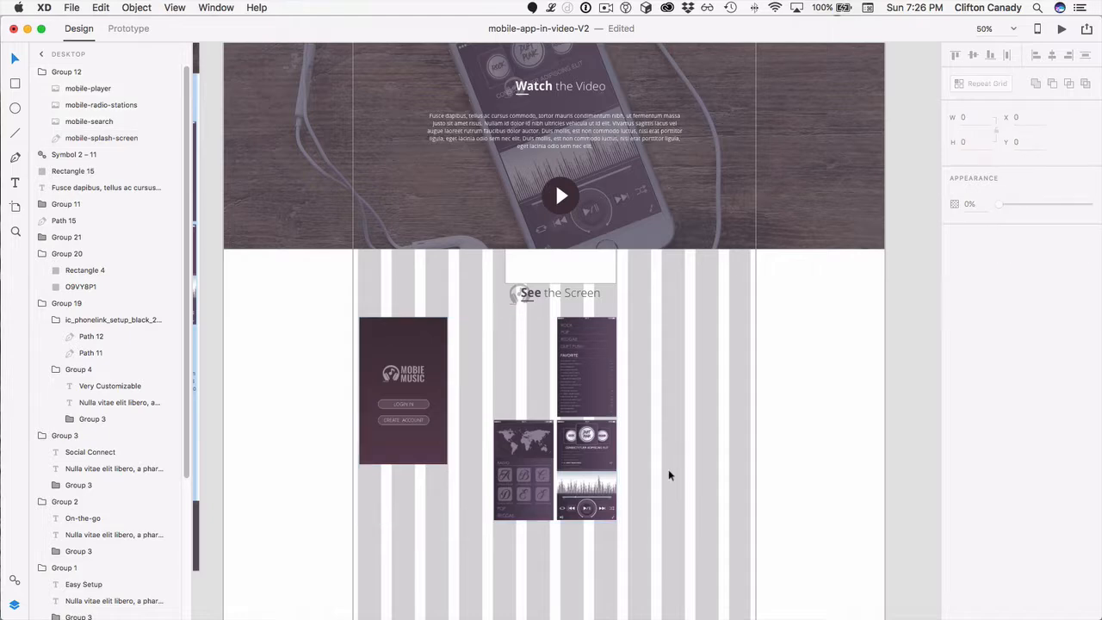
Ungroup the four app screens and set the radio stations and player screens aside at about X 1301, Y 3276
{"action": "left_click_drag", "start_coordinate": [660, 473], "coordinate": [380, 356]}
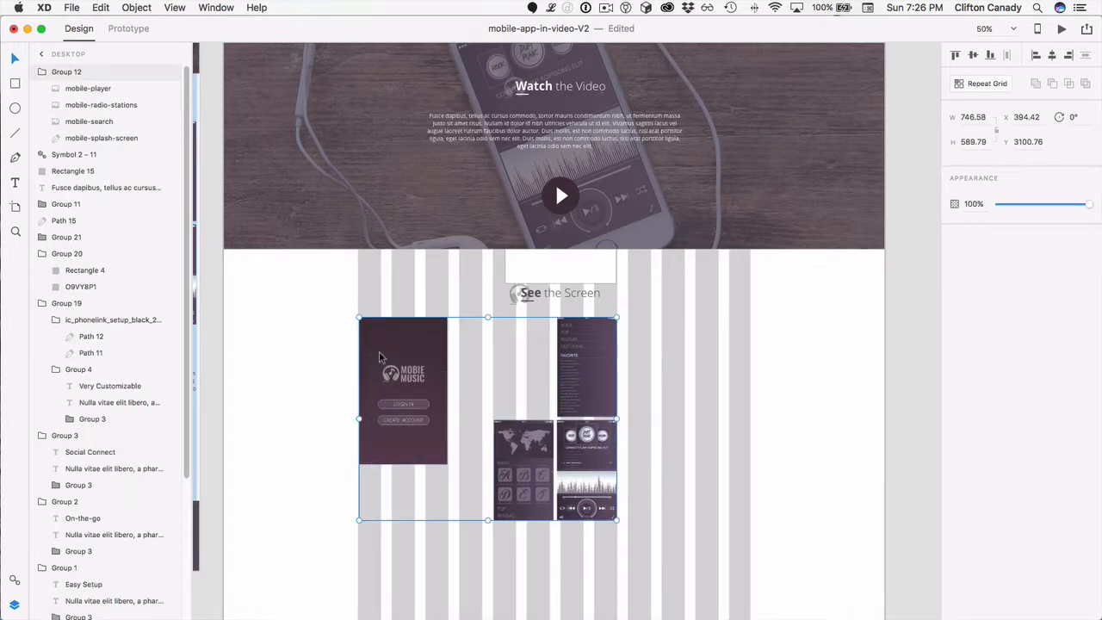
{"action": "right_click", "coordinate": [382, 362]}
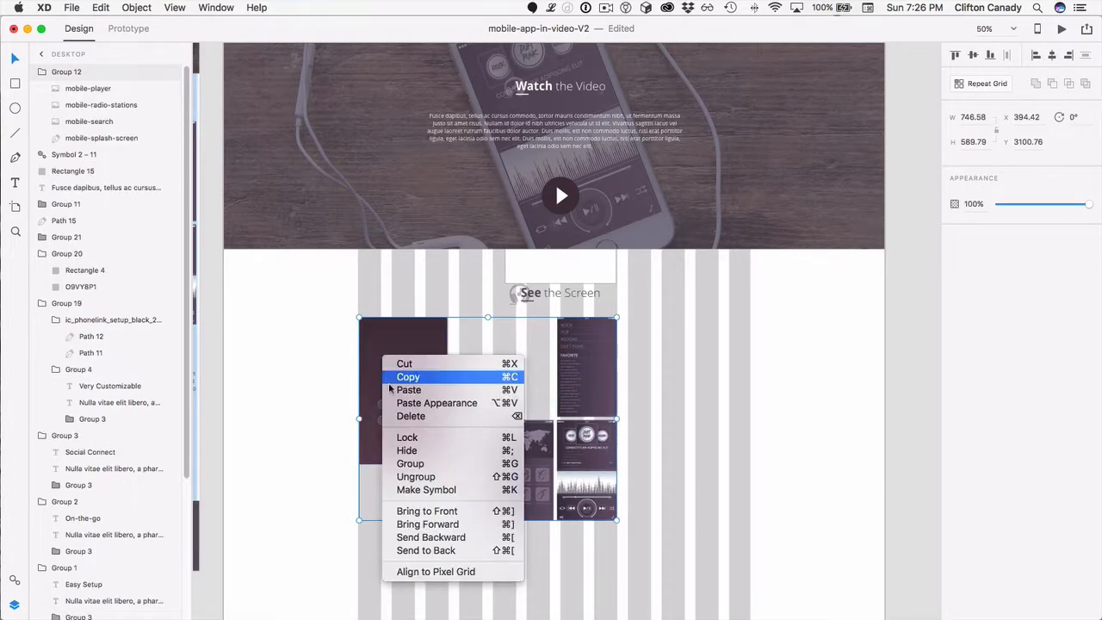
{"action": "left_click", "coordinate": [411, 483]}
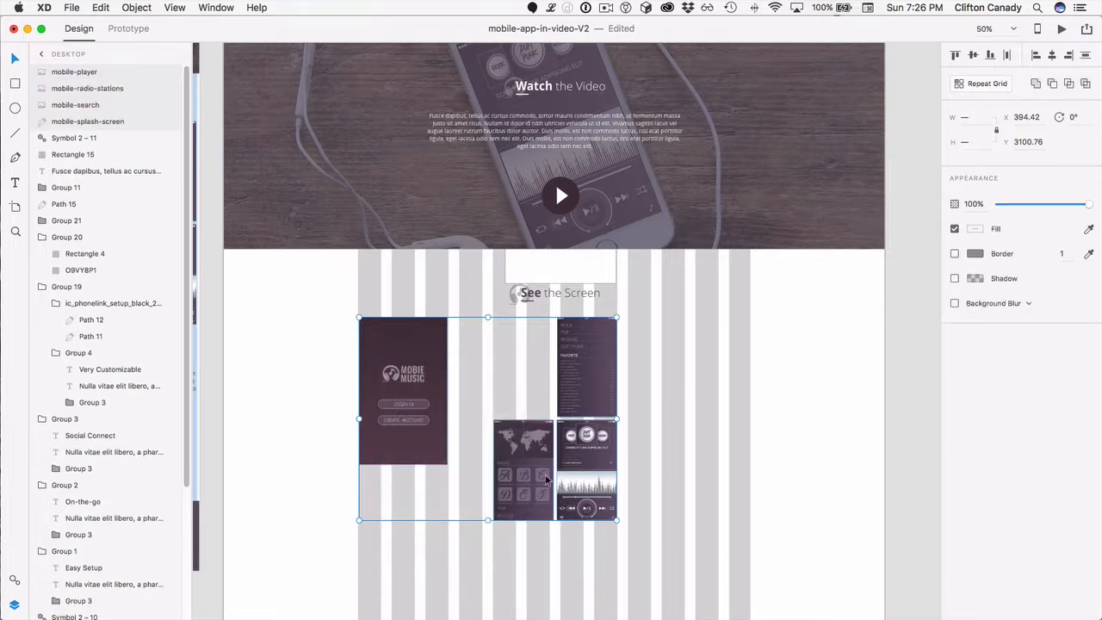
{"action": "left_click", "coordinate": [660, 494]}
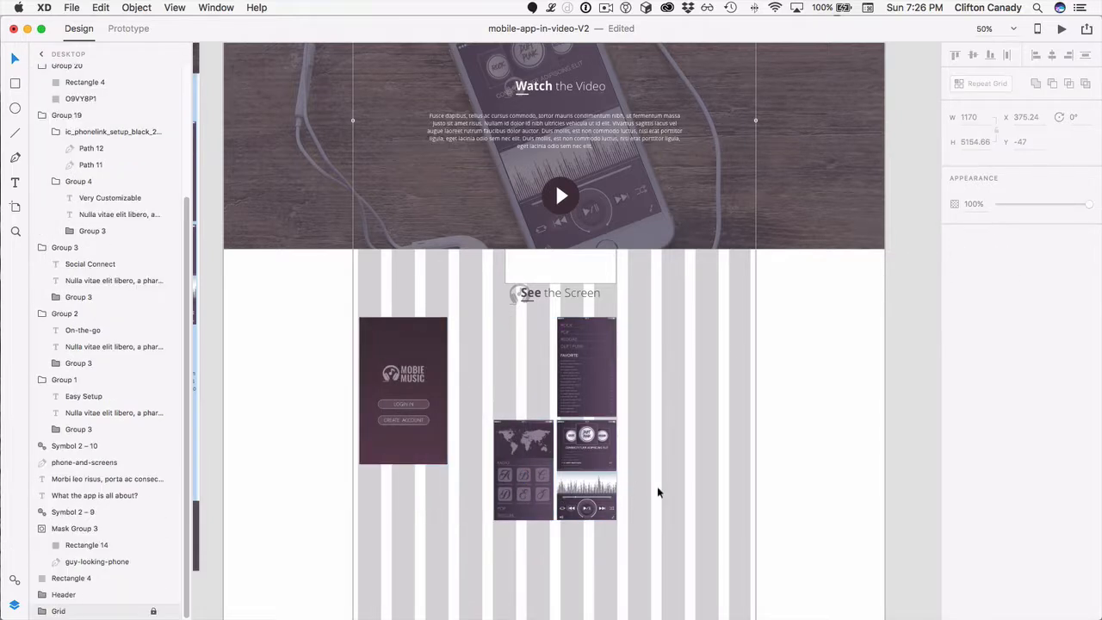
{"action": "left_click_drag", "start_coordinate": [658, 488], "coordinate": [690, 406]}
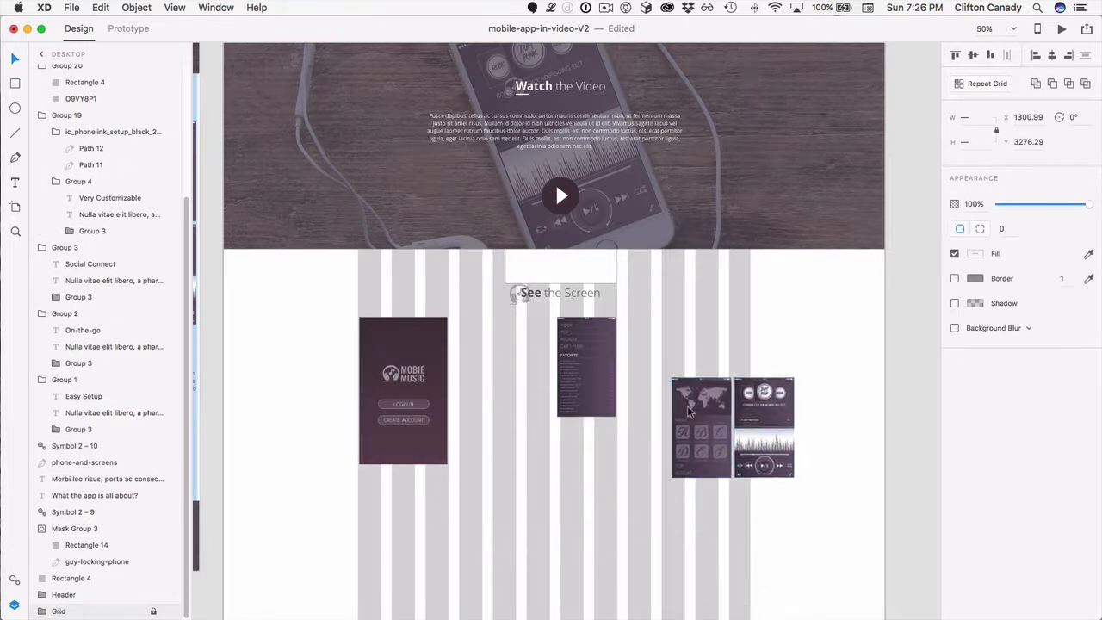
Place the search screen beside the splash screen at about X 685, Y 3101 and enlarge it to about 254 × 427
{"action": "left_click", "coordinate": [579, 357]}
{"action": "left_click_drag", "start_coordinate": [579, 357], "coordinate": [484, 351]}
{"action": "left_click_drag", "start_coordinate": [520, 414], "coordinate": [560, 466]}
{"action": "left_click_drag", "start_coordinate": [546, 390], "coordinate": [547, 389]}
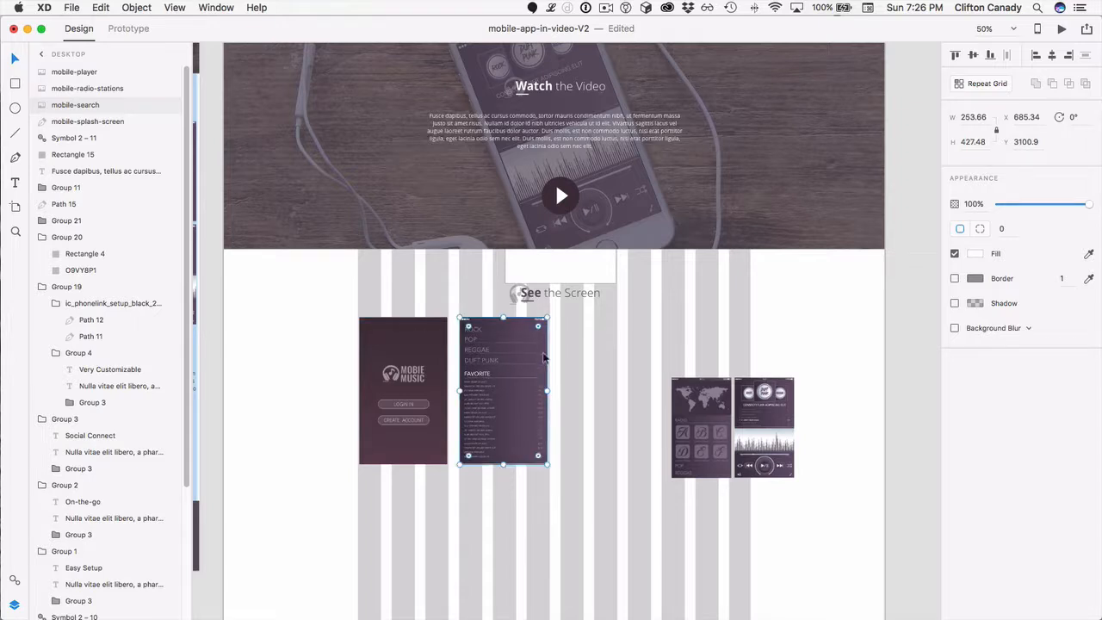
{"action": "double_click", "coordinate": [531, 365]}
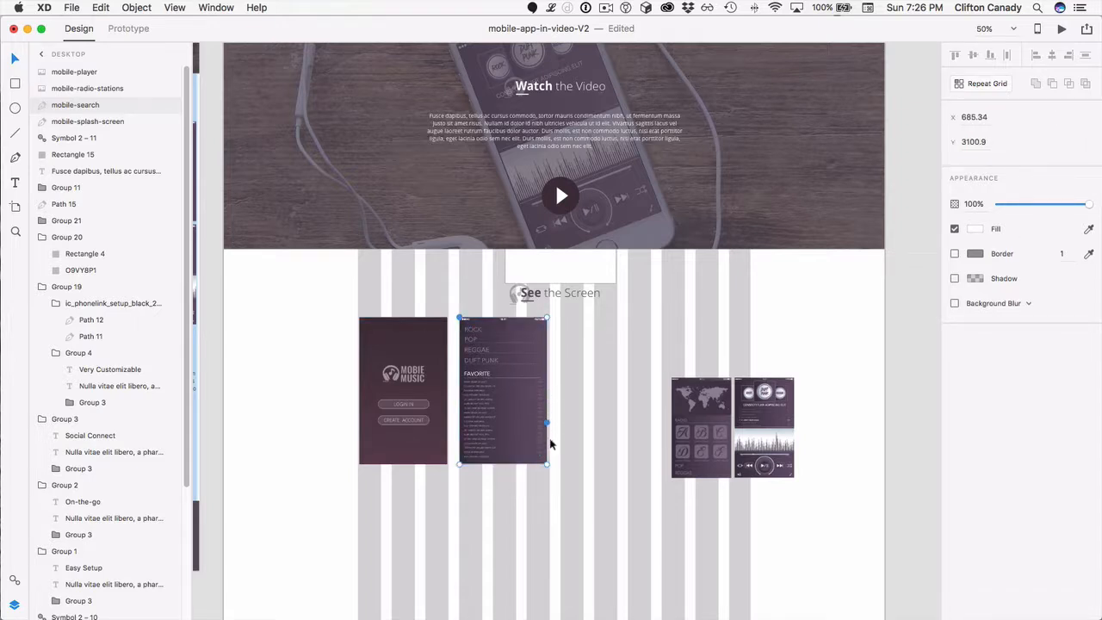
{"action": "left_click", "coordinate": [507, 471]}
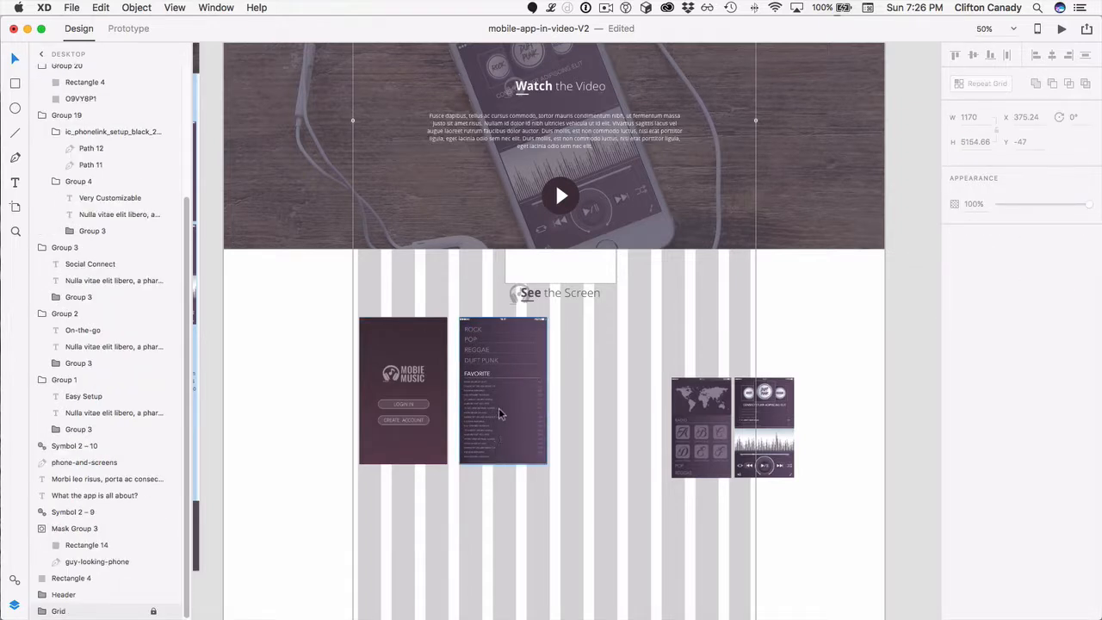
Nudge the search screen slightly and place the radio stations screen beside it at about X 979, Y 3104
{"action": "left_click_drag", "start_coordinate": [499, 414], "coordinate": [503, 414]}
{"action": "left_click", "coordinate": [692, 452]}
{"action": "left_click_drag", "start_coordinate": [689, 433], "coordinate": [582, 359]}
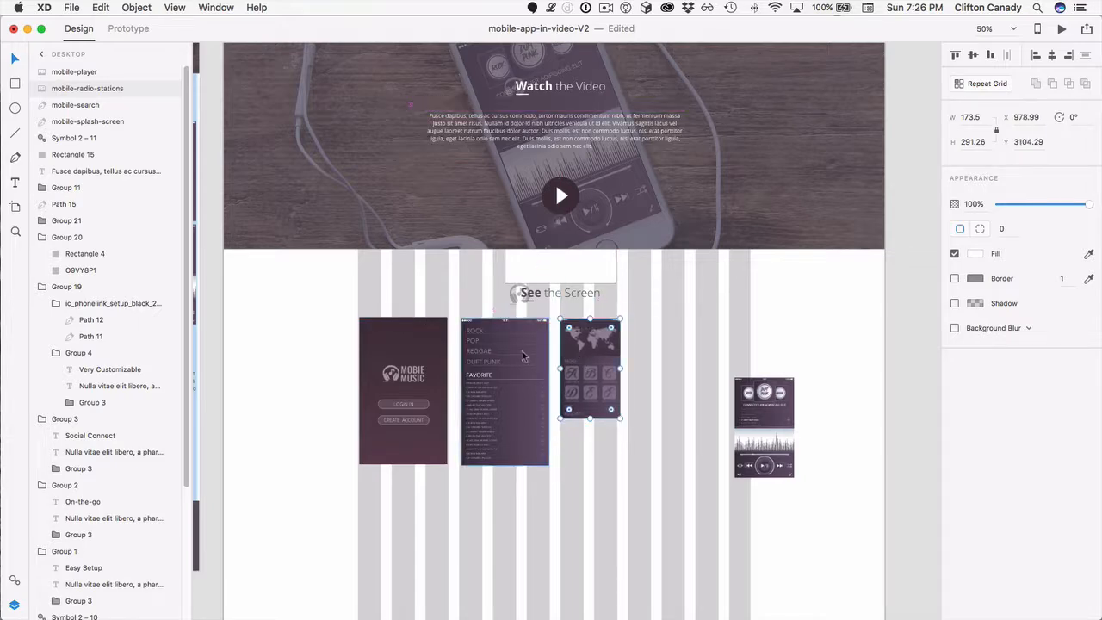
Align the search screen with its grid column and enlarge the splash screen to its column edge, about 260 × 435
{"action": "key", "text": "super+equal"}
{"action": "key", "text": "super+equal"}
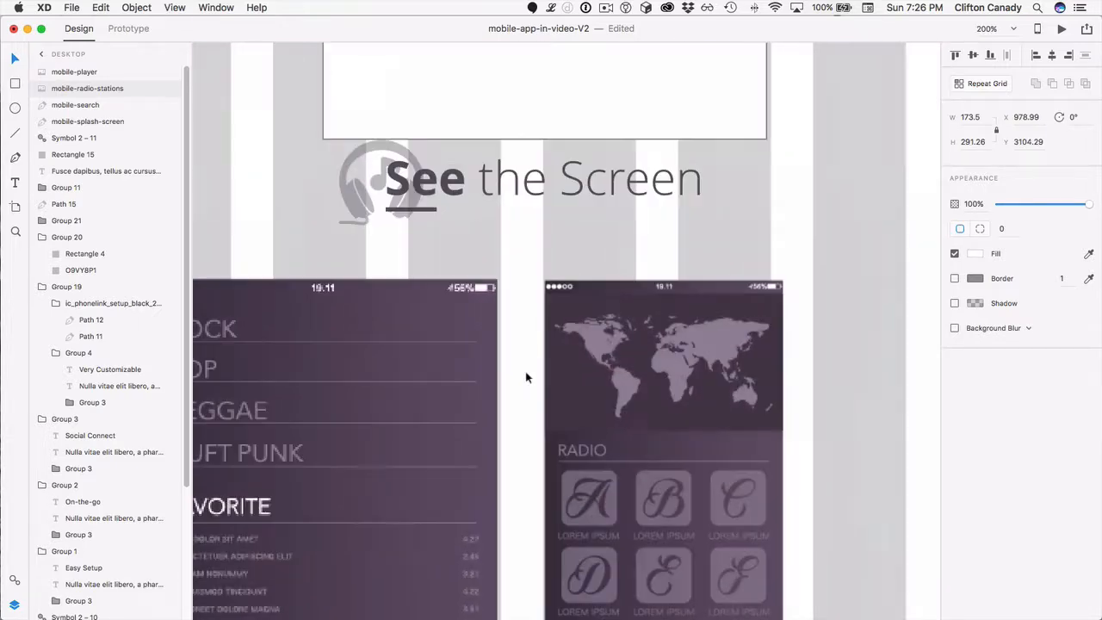
{"action": "scroll", "coordinate": [527, 377], "scroll_direction": "left", "scroll_amount": 5}
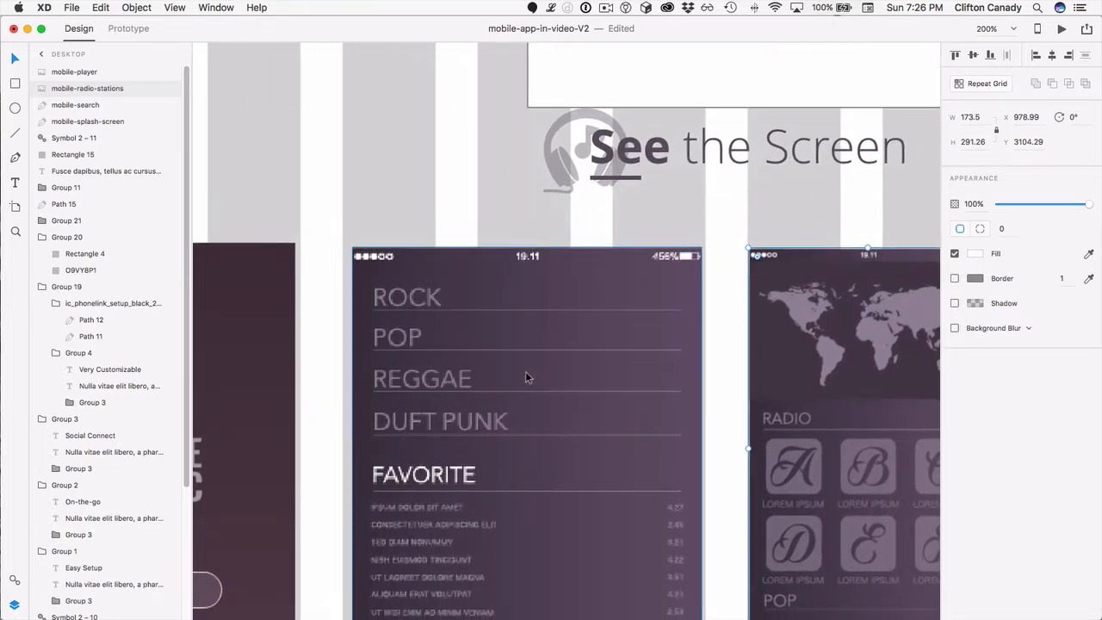
{"action": "left_click_drag", "start_coordinate": [536, 324], "coordinate": [529, 322]}
{"action": "left_click", "coordinate": [271, 324]}
{"action": "scroll", "coordinate": [272, 325], "scroll_direction": "down", "scroll_amount": 7}
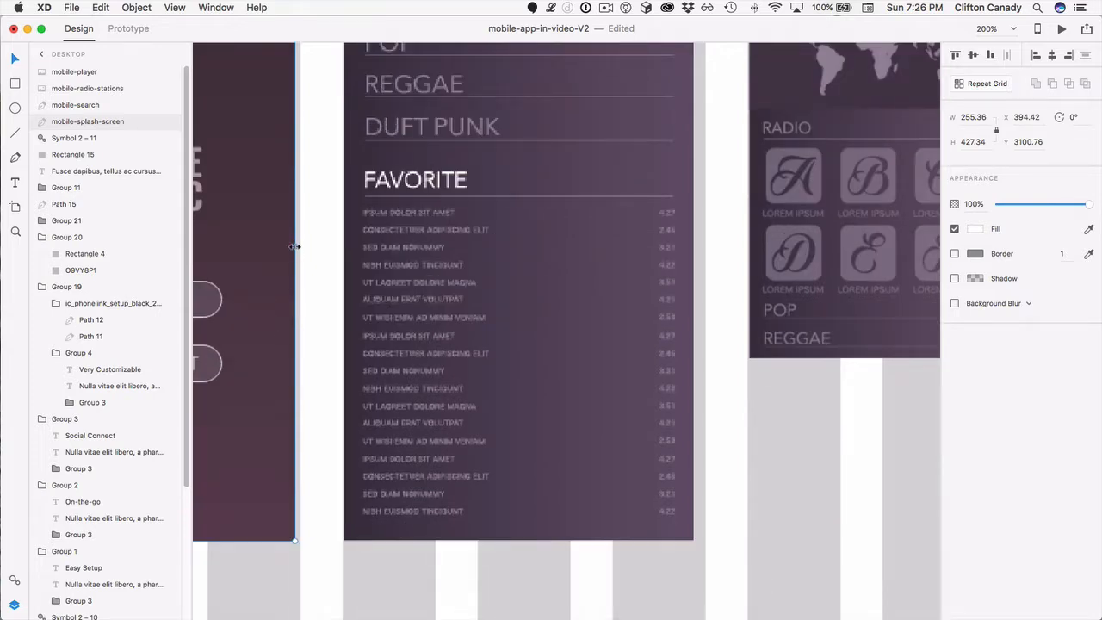
{"action": "left_click_drag", "start_coordinate": [297, 247], "coordinate": [301, 248]}
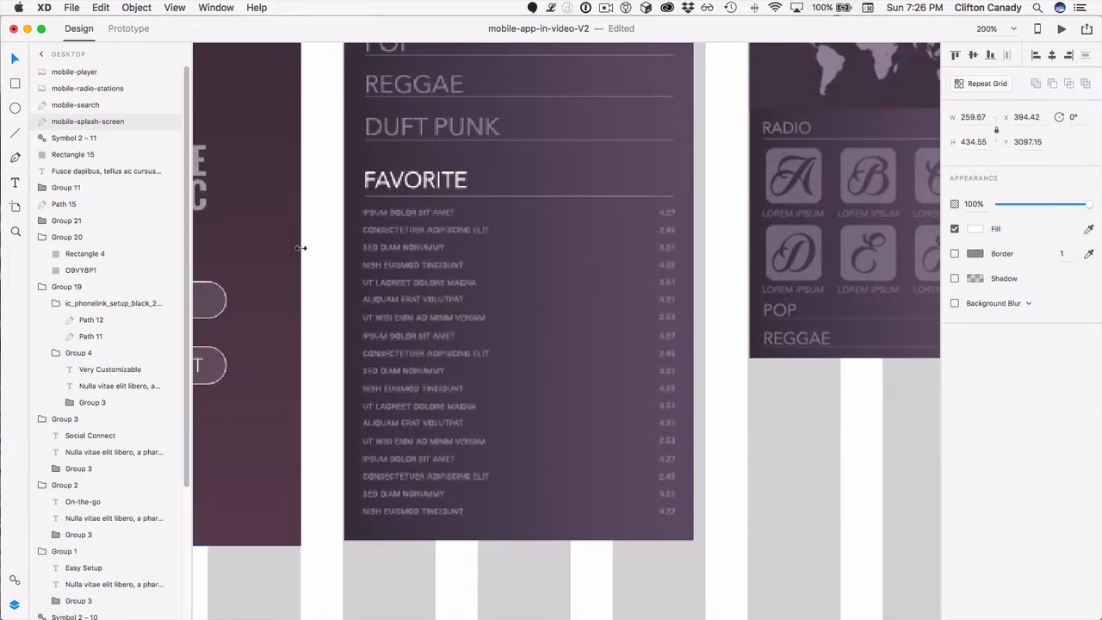
Align the search screen with the splash screen's top at about X 685, Y 3097 and enlarge it to about 262 × 441
{"action": "scroll", "coordinate": [366, 203], "scroll_direction": "up", "scroll_amount": 4}
{"action": "left_click", "coordinate": [376, 190]}
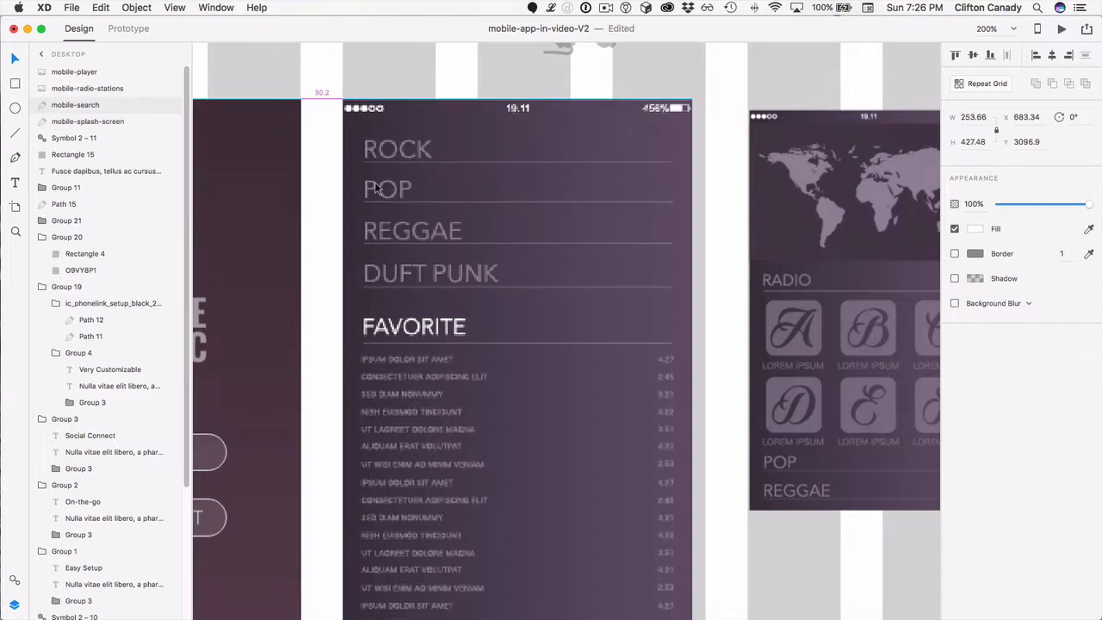
{"action": "left_click_drag", "start_coordinate": [376, 189], "coordinate": [378, 191]}
{"action": "scroll", "coordinate": [393, 261], "scroll_direction": "down", "scroll_amount": 7}
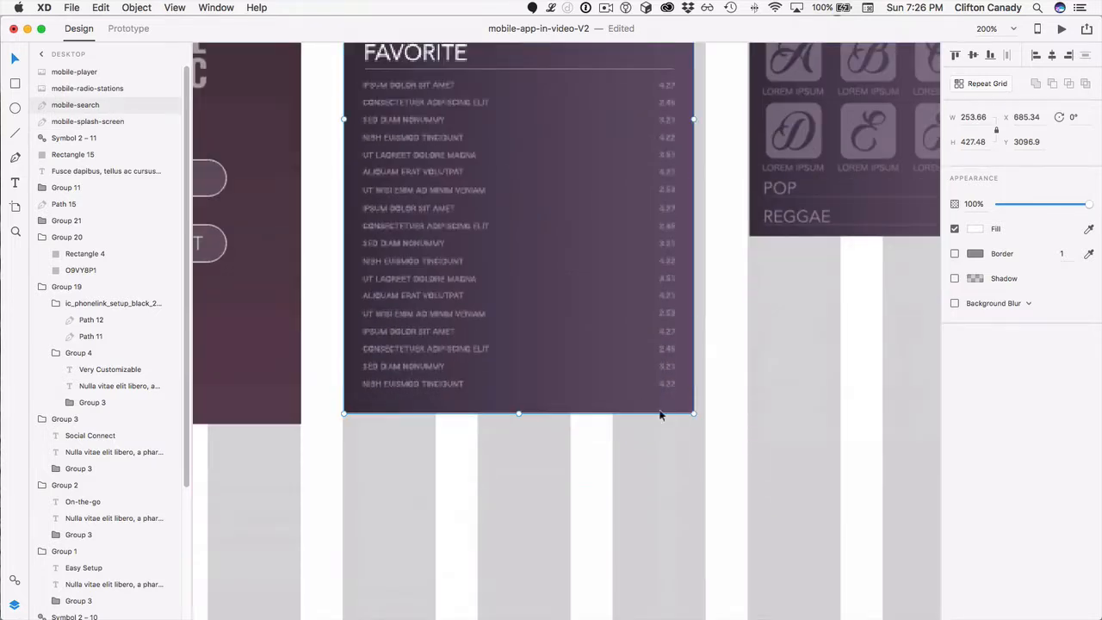
{"action": "left_click_drag", "start_coordinate": [693, 413], "coordinate": [725, 433]}
{"action": "scroll", "coordinate": [551, 346], "scroll_direction": "up", "scroll_amount": 8}
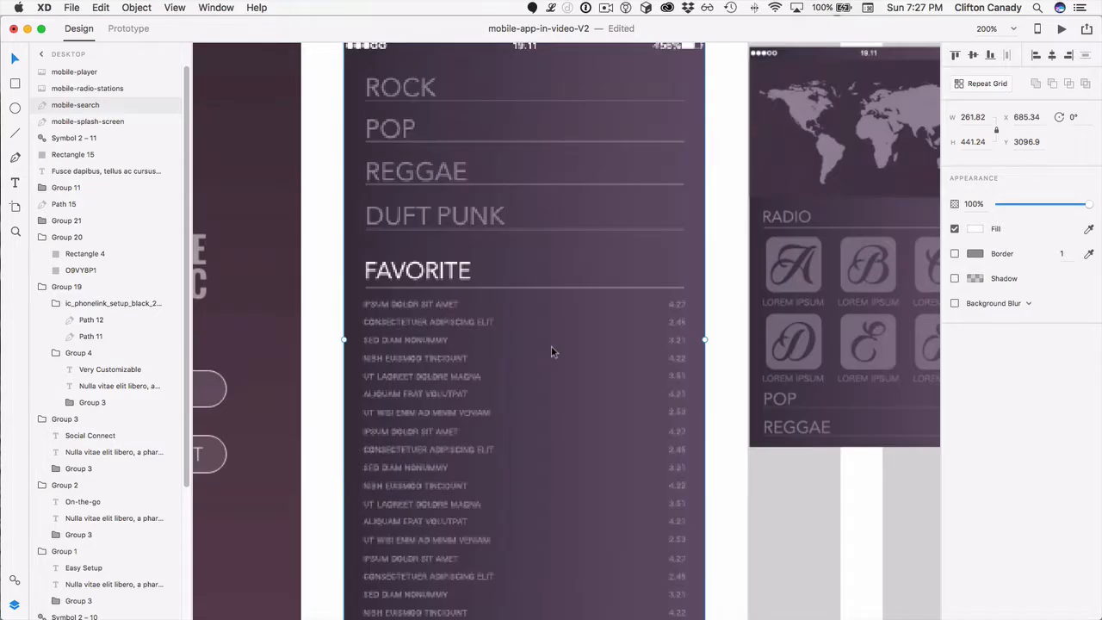
{"action": "scroll", "coordinate": [531, 295], "scroll_direction": "down", "scroll_amount": 6}
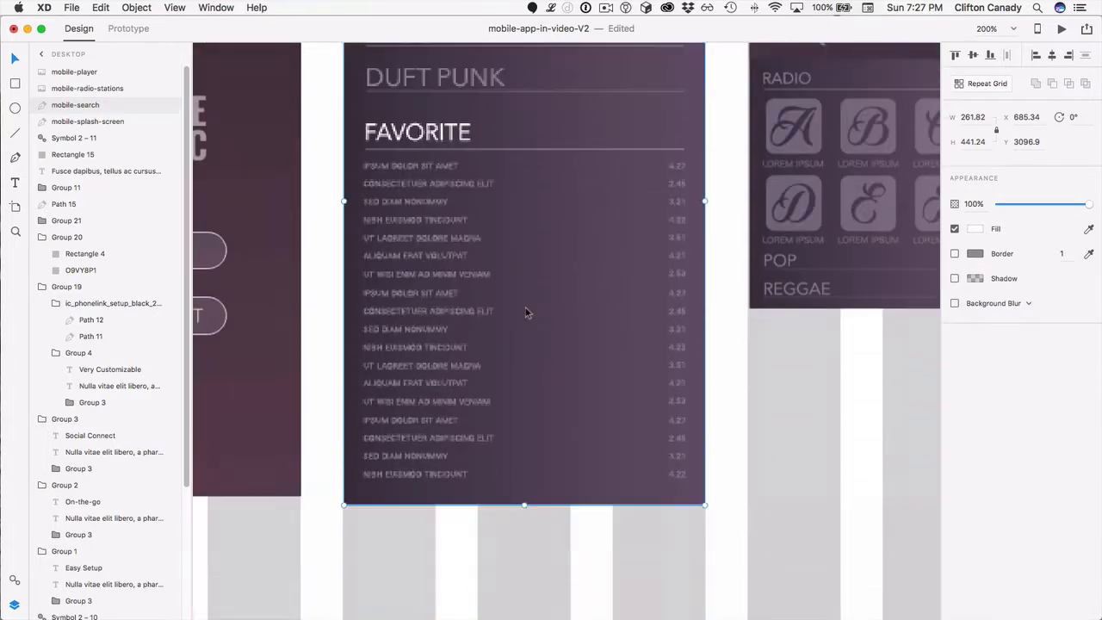
Check the splash screen's edges and height against the search screen and the grid columns
{"action": "left_click", "coordinate": [276, 463]}
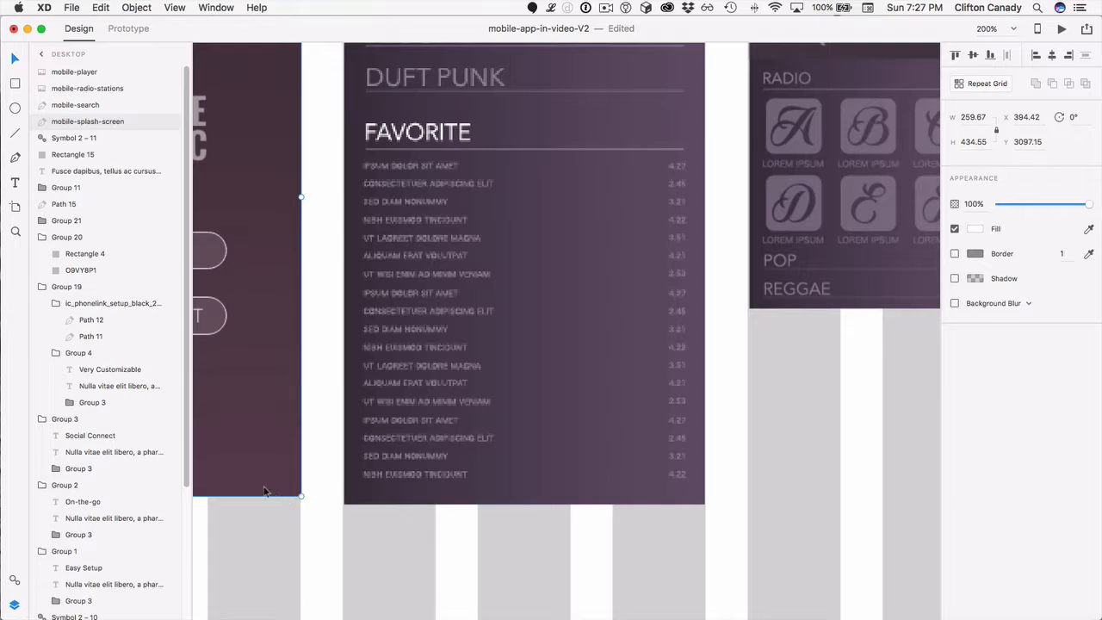
{"action": "scroll", "coordinate": [267, 487], "scroll_direction": "left", "scroll_amount": 8}
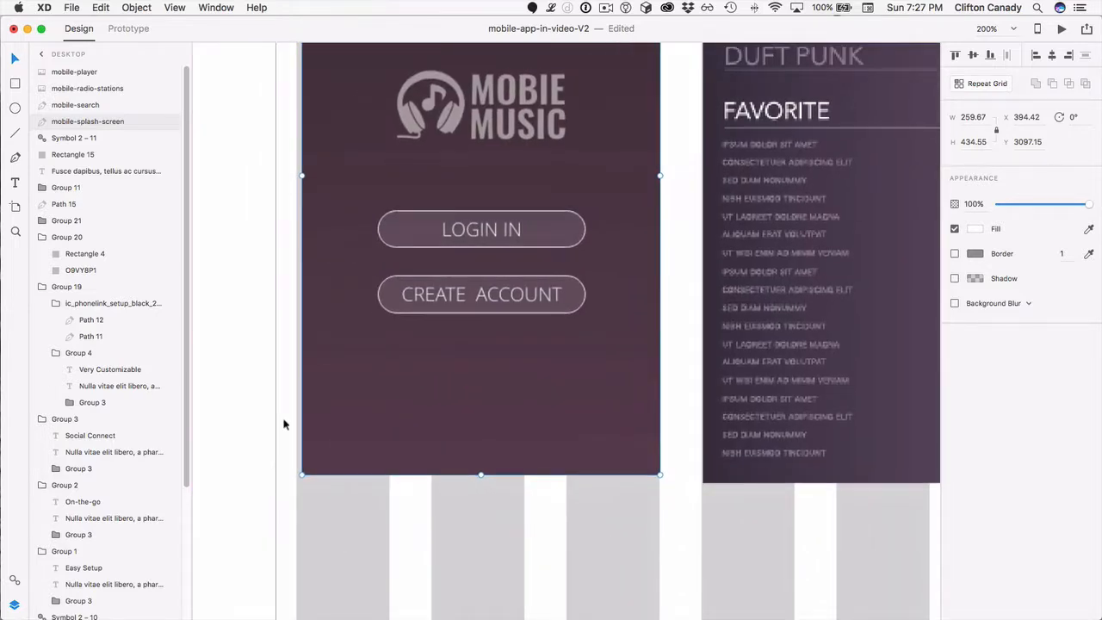
{"action": "double_click", "coordinate": [503, 441]}
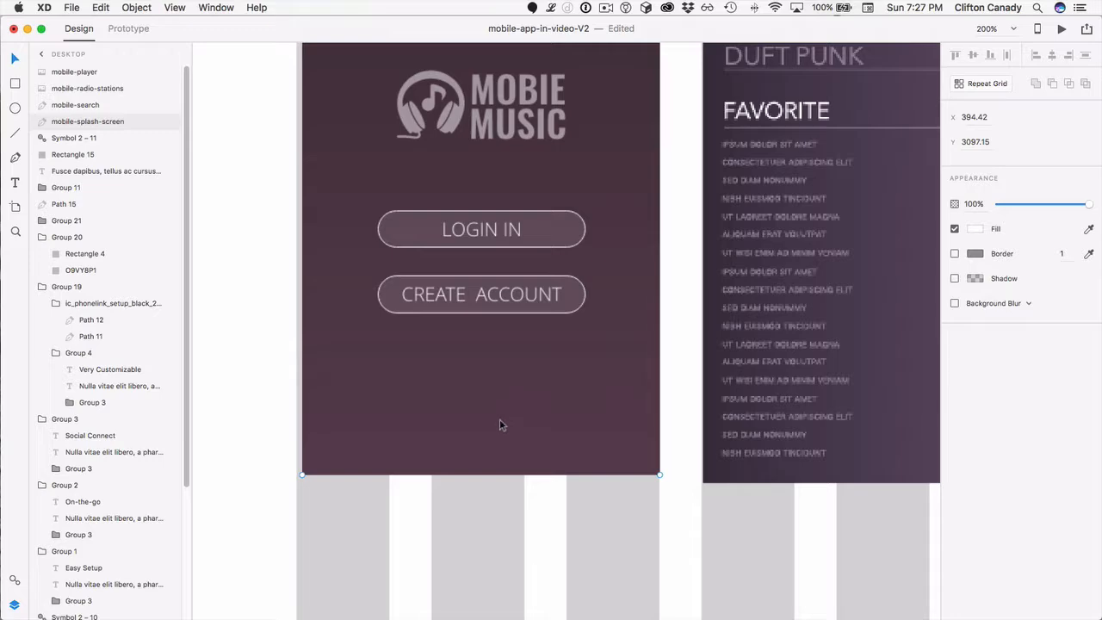
{"action": "scroll", "coordinate": [498, 426], "scroll_direction": "up", "scroll_amount": 5}
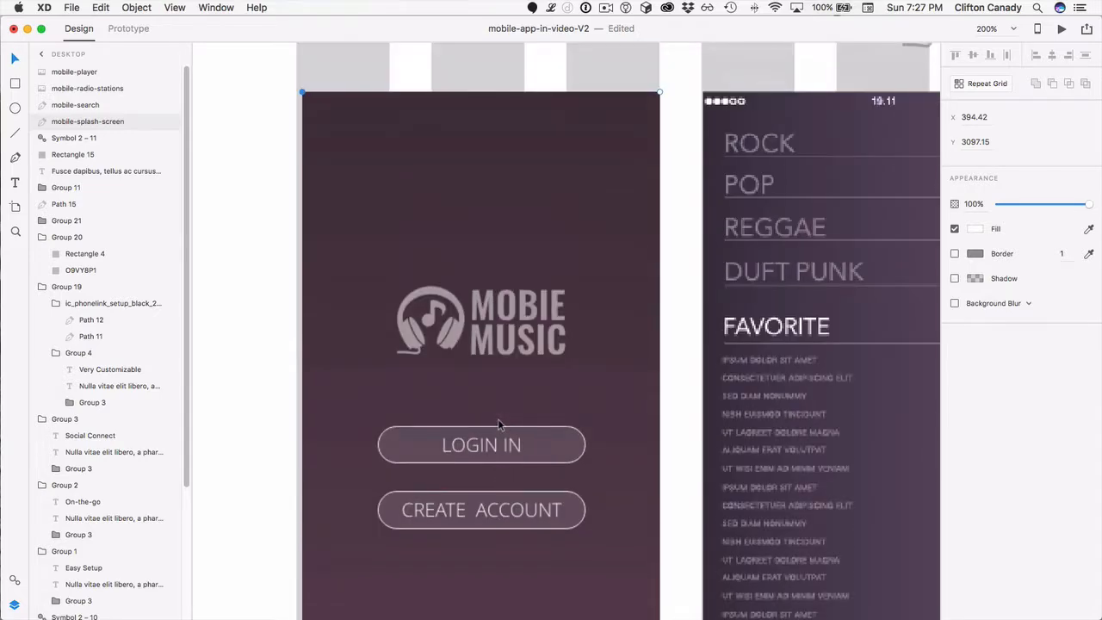
{"action": "scroll", "coordinate": [629, 384], "scroll_direction": "right", "scroll_amount": 15}
{"action": "right_click", "coordinate": [629, 384]}
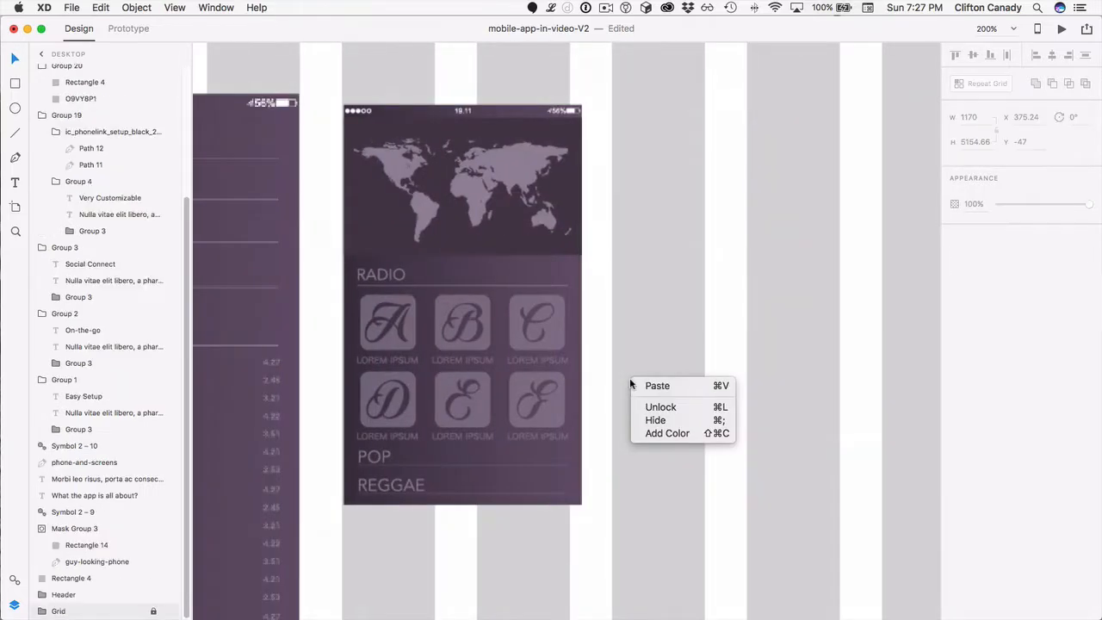
{"action": "key", "text": "Up"}
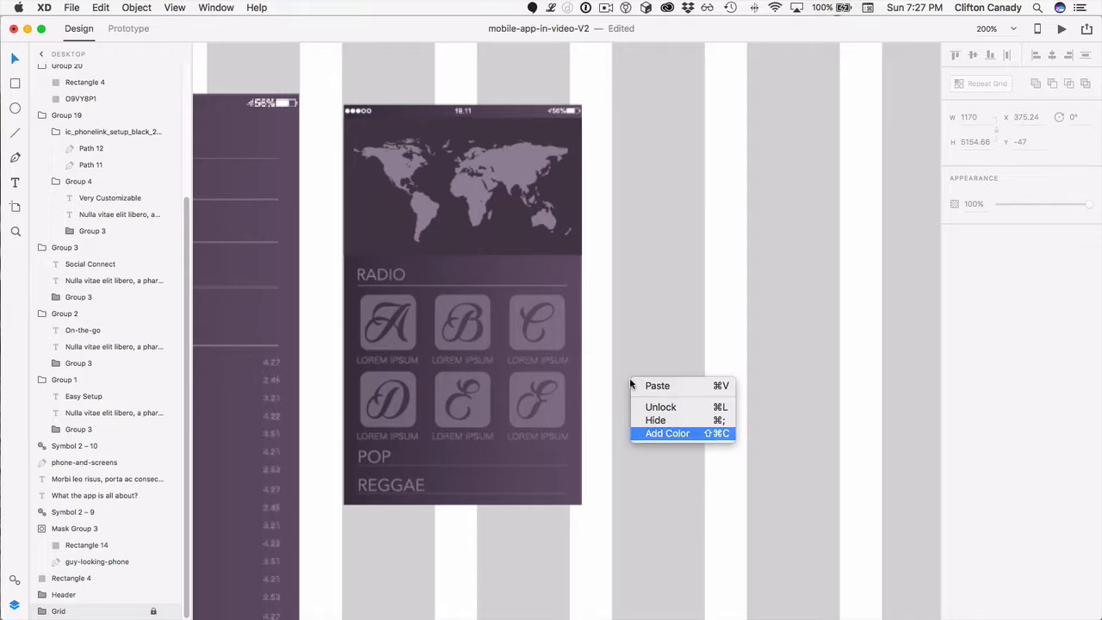
{"action": "left_click", "coordinate": [619, 287]}
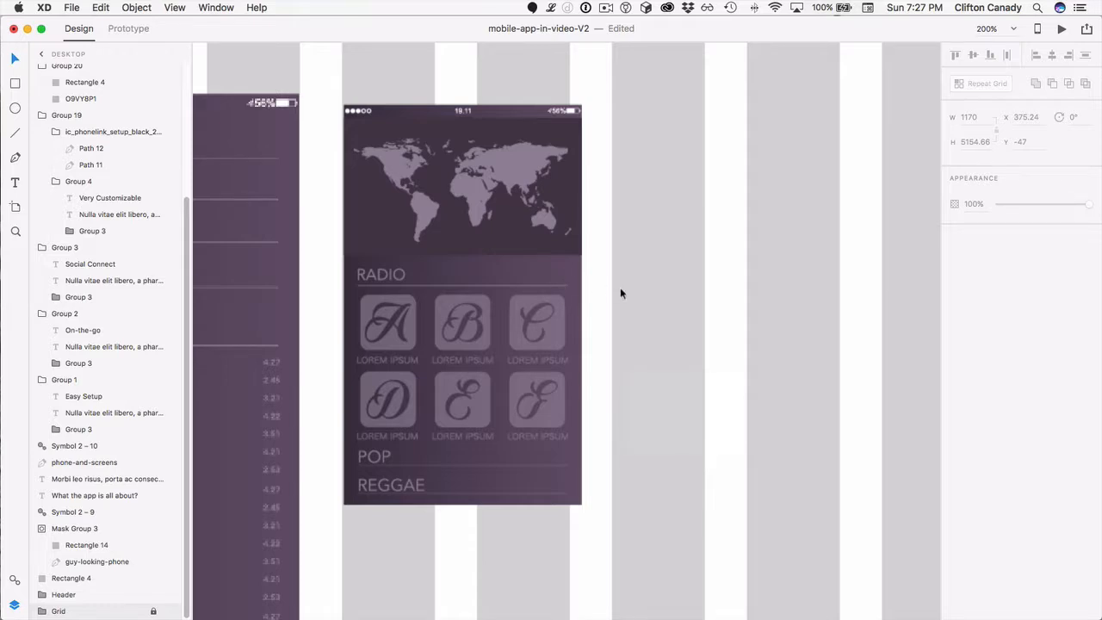
Align the radio stations screen with its neighbours' top at about X 978, Y 3097 and enlarge it to about 262 × 441
{"action": "key", "text": "super+minus"}
{"action": "key", "text": "super+minus"}
{"action": "key", "text": "super+minus"}
{"action": "left_click", "coordinate": [531, 276]}
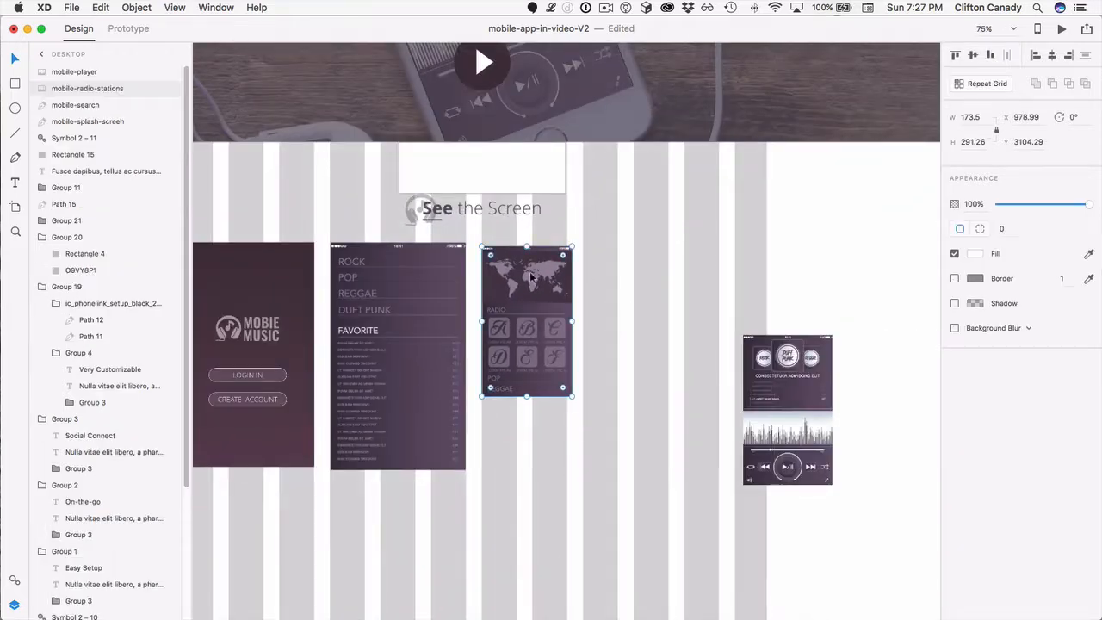
{"action": "left_click_drag", "start_coordinate": [513, 262], "coordinate": [512, 259]}
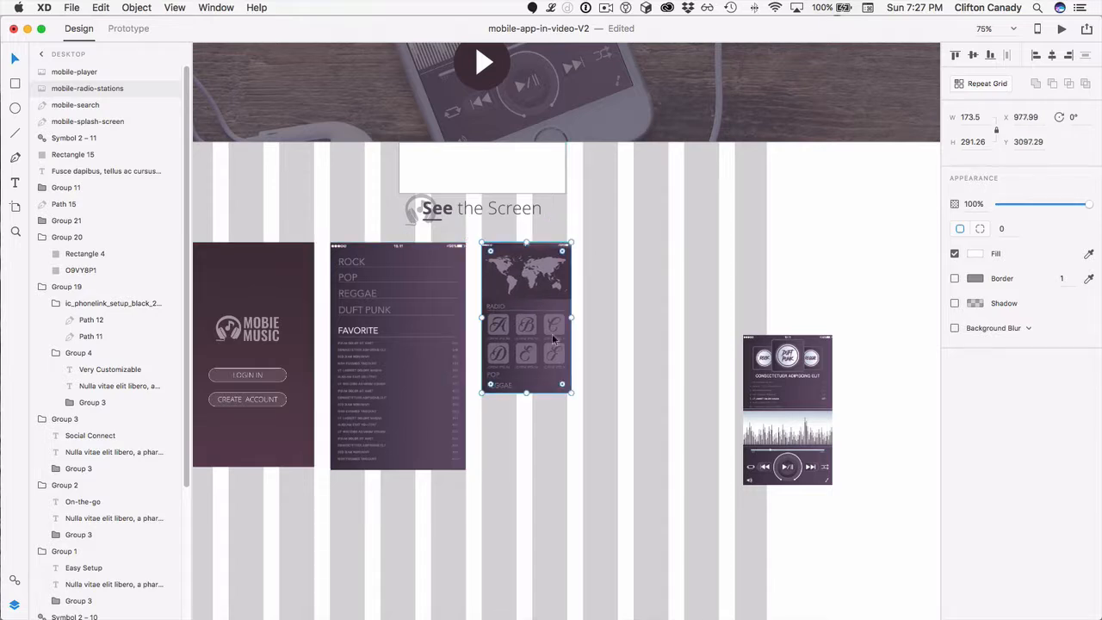
{"action": "left_click_drag", "start_coordinate": [569, 392], "coordinate": [635, 471]}
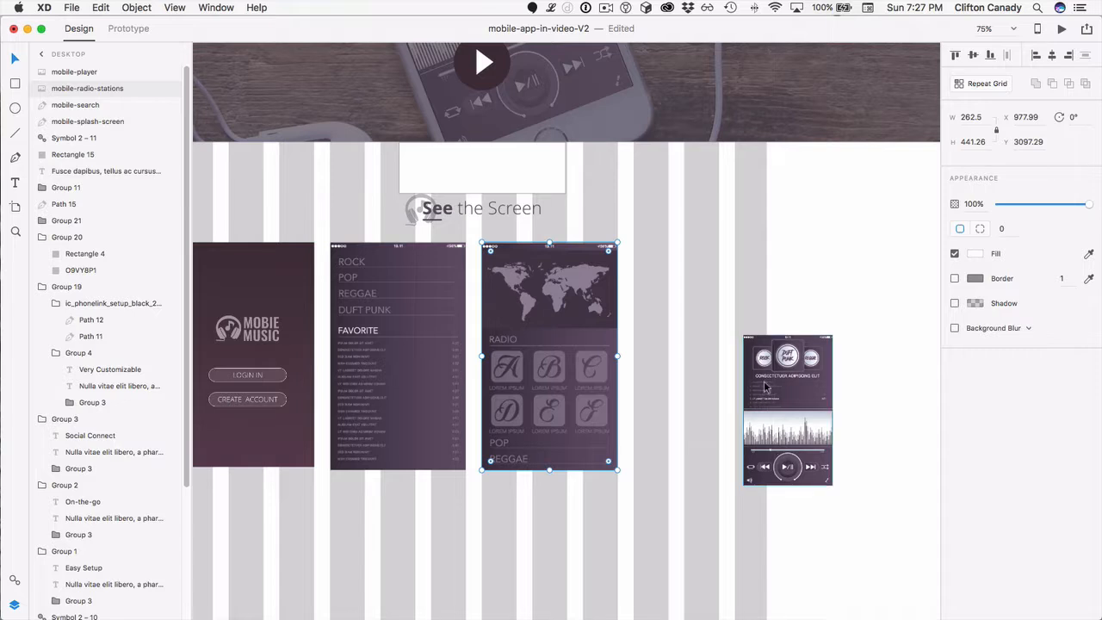
Place the player screen beside the radio stations screen in the row and enlarge it to the same height and last grid column edge
{"action": "left_click_drag", "start_coordinate": [766, 387], "coordinate": [657, 297]}
{"action": "left_click_drag", "start_coordinate": [721, 392], "coordinate": [787, 465]}
{"action": "left_click", "coordinate": [825, 460]}
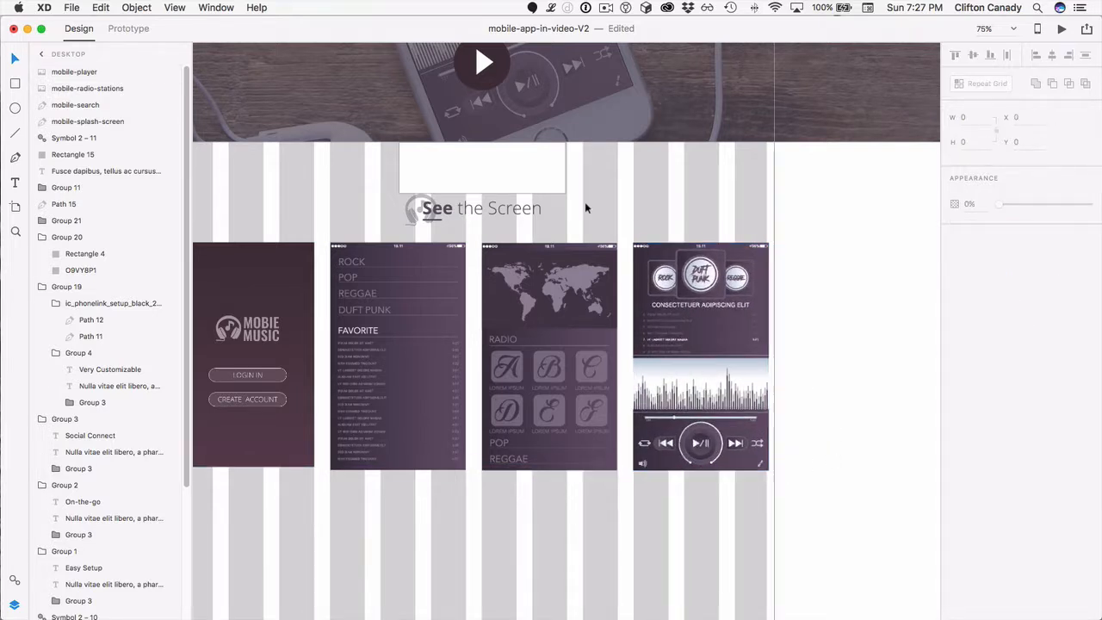
Move the white spacer rectangle directly beneath the row of app screens, to X 799, Y 3538
{"action": "left_click", "coordinate": [481, 155]}
{"action": "left_click_drag", "start_coordinate": [475, 157], "coordinate": [466, 488]}
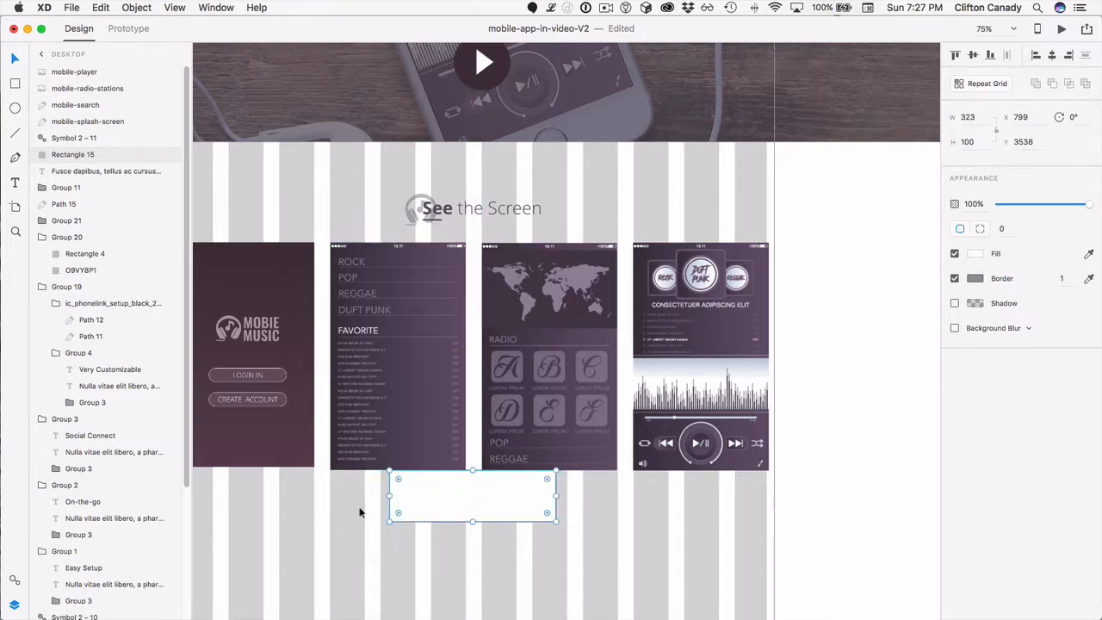
Select the Download App and Footer groups on the Mobile artboard and unlock both of them
{"action": "scroll", "coordinate": [357, 505], "scroll_direction": "left", "scroll_amount": 5}
{"action": "scroll", "coordinate": [356, 505], "scroll_direction": "down", "scroll_amount": 3}
{"action": "scroll", "coordinate": [358, 511], "scroll_direction": "left", "scroll_amount": 5}
{"action": "scroll", "coordinate": [358, 510], "scroll_direction": "up", "scroll_amount": 1}
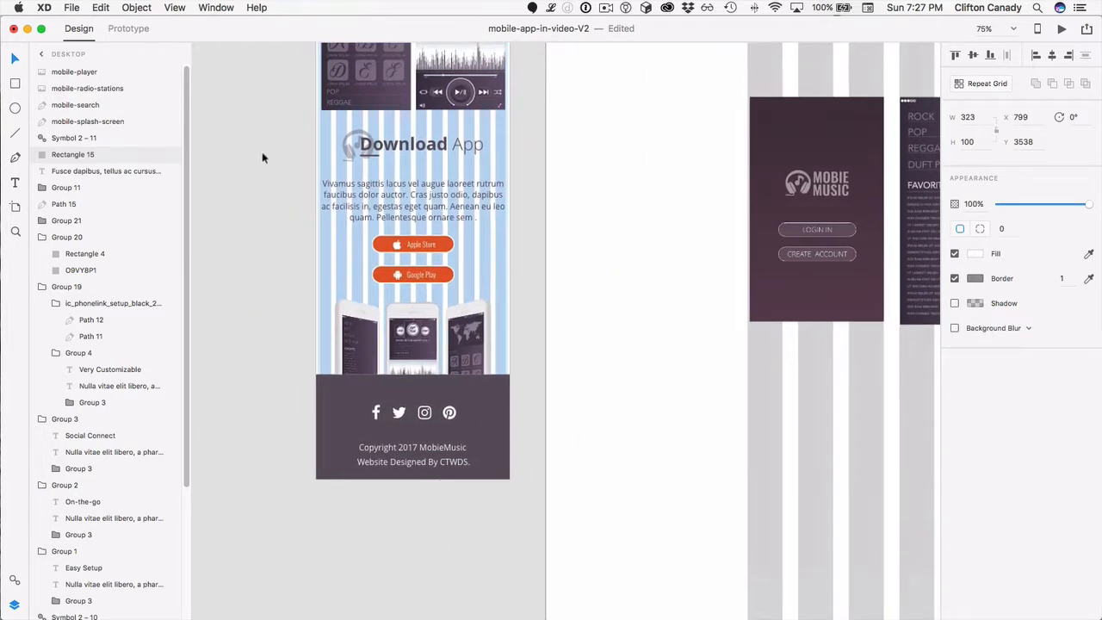
{"action": "left_click", "coordinate": [268, 127]}
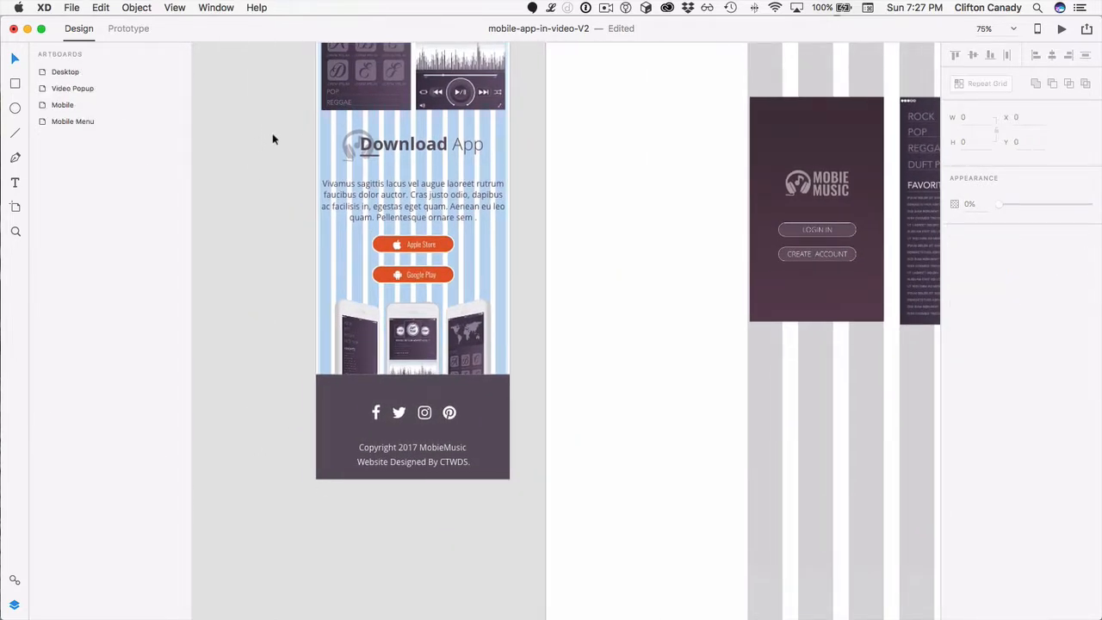
{"action": "left_click_drag", "start_coordinate": [272, 138], "coordinate": [551, 466]}
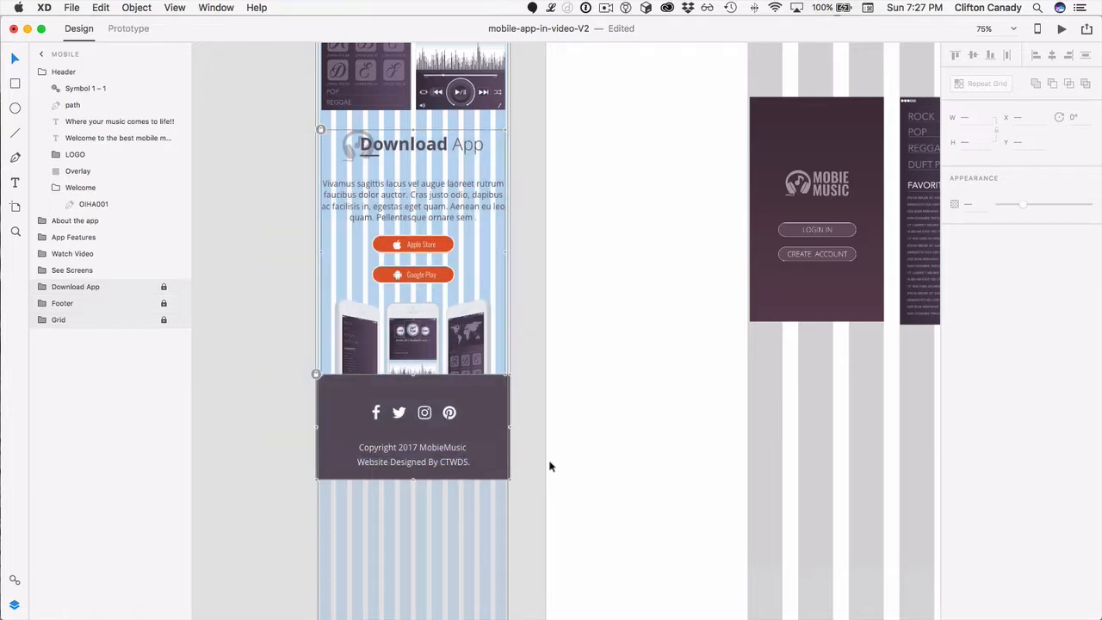
{"action": "left_click", "coordinate": [164, 287]}
{"action": "left_click", "coordinate": [164, 304]}
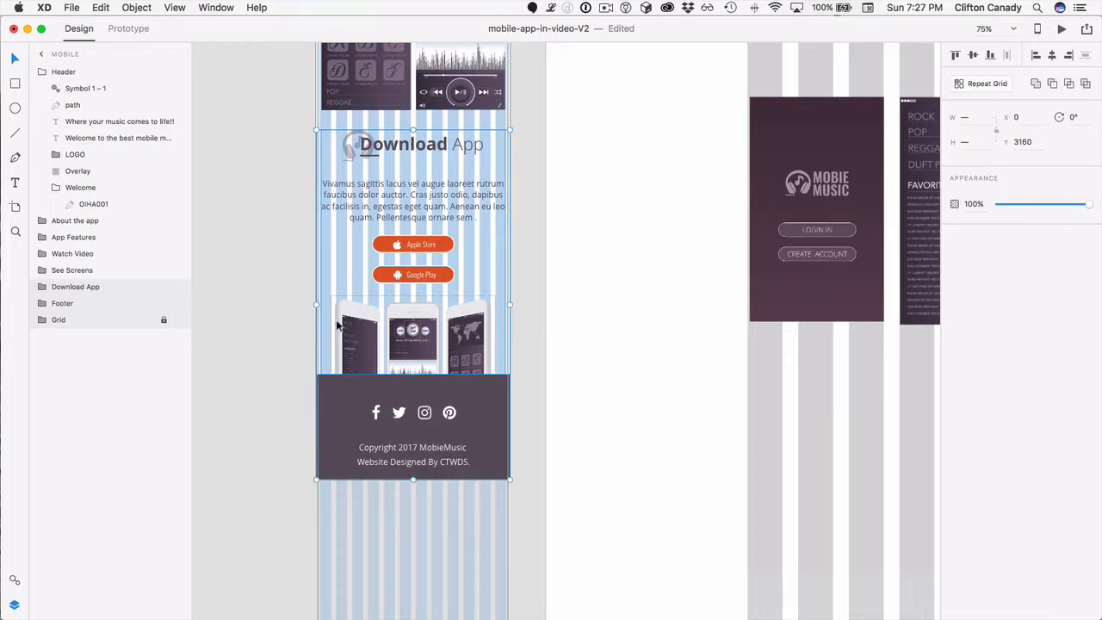
{"action": "right_click", "coordinate": [343, 321]}
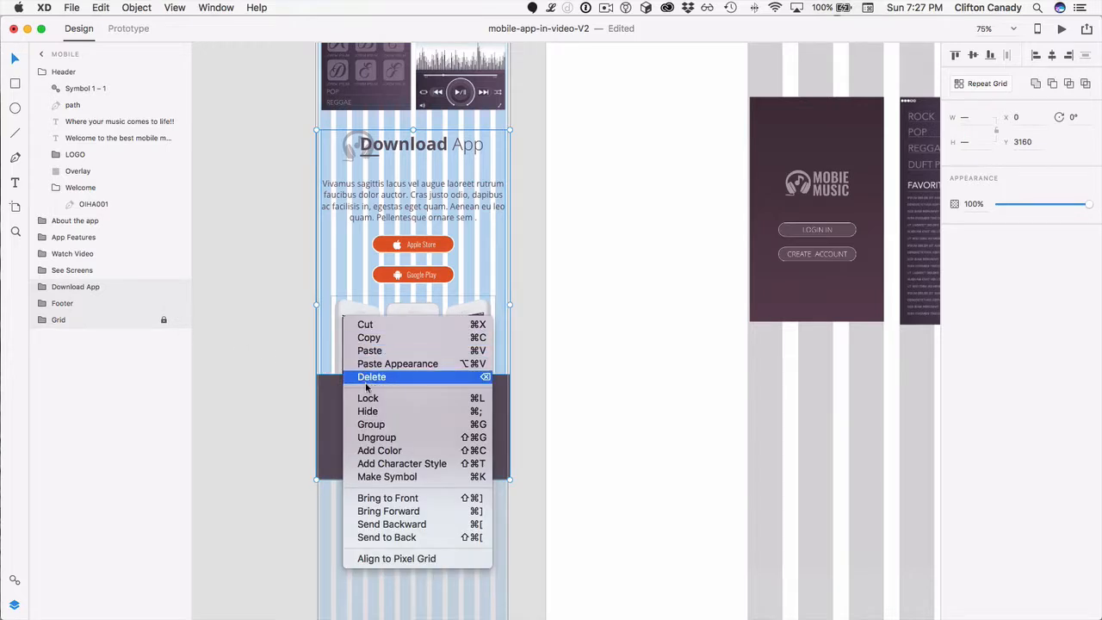
{"action": "left_click", "coordinate": [380, 427]}
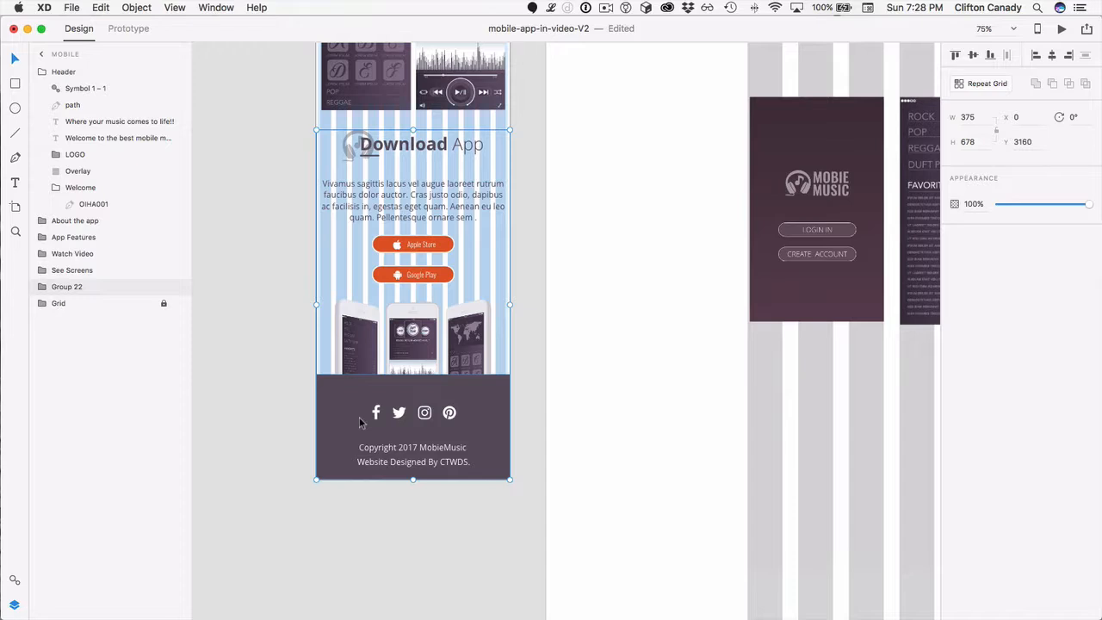
{"action": "key", "text": "super+z"}
Copy the Download App and Footer groups from the Mobile artboard and paste them onto the Desktop artboard
{"action": "right_click", "coordinate": [353, 350]}
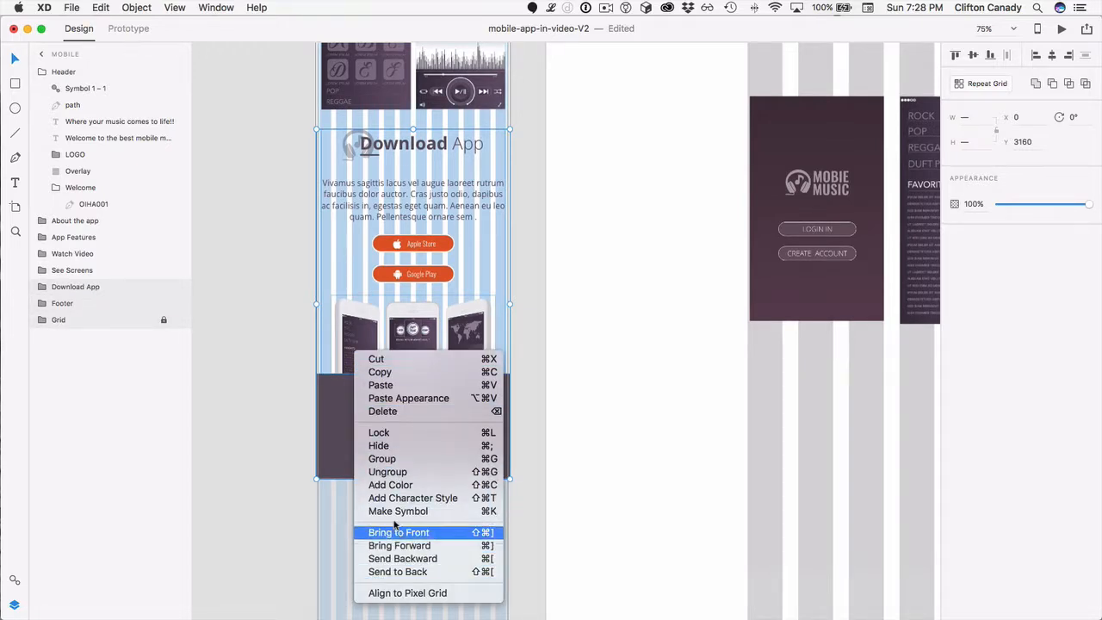
{"action": "left_click", "coordinate": [379, 372]}
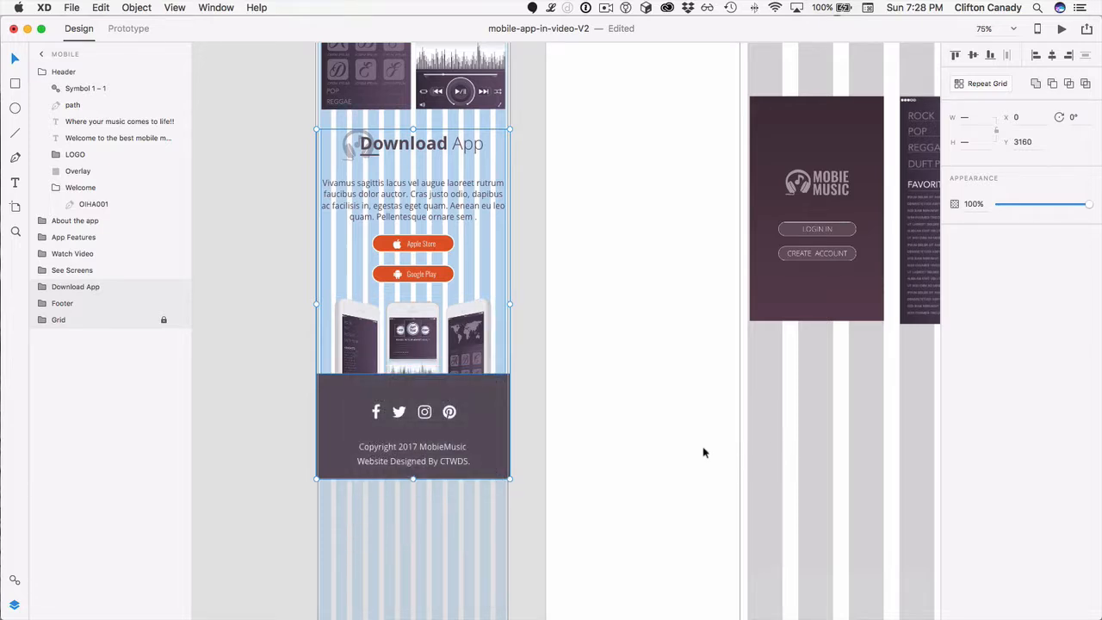
{"action": "left_click", "coordinate": [694, 448]}
{"action": "scroll", "coordinate": [694, 448], "scroll_direction": "right", "scroll_amount": 10}
{"action": "scroll", "coordinate": [694, 447], "scroll_direction": "down", "scroll_amount": 4}
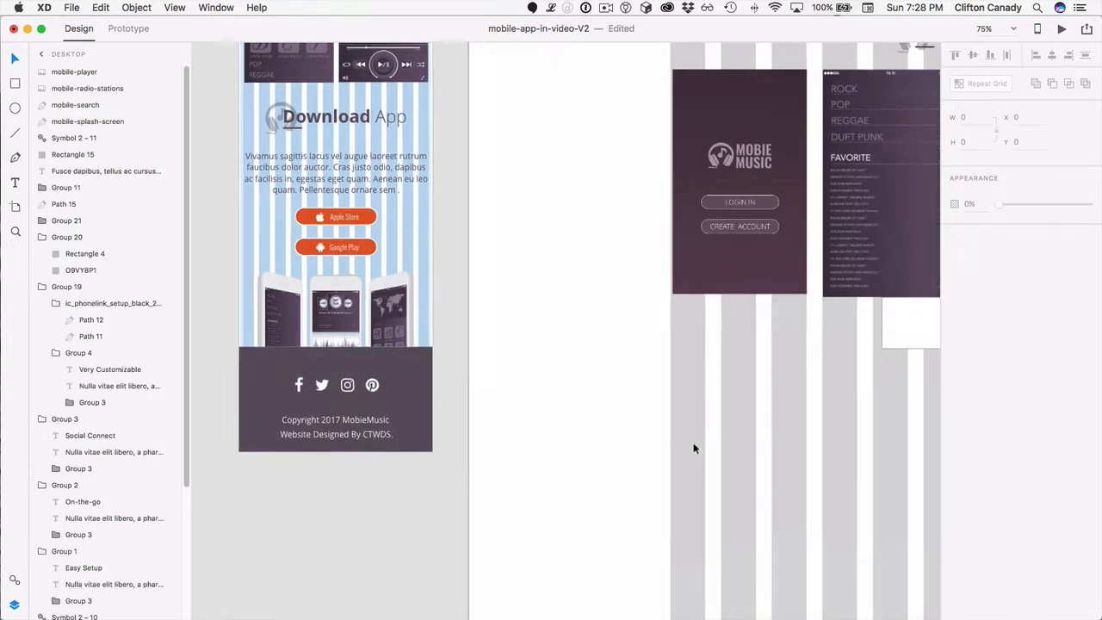
{"action": "scroll", "coordinate": [694, 447], "scroll_direction": "left", "scroll_amount": 2}
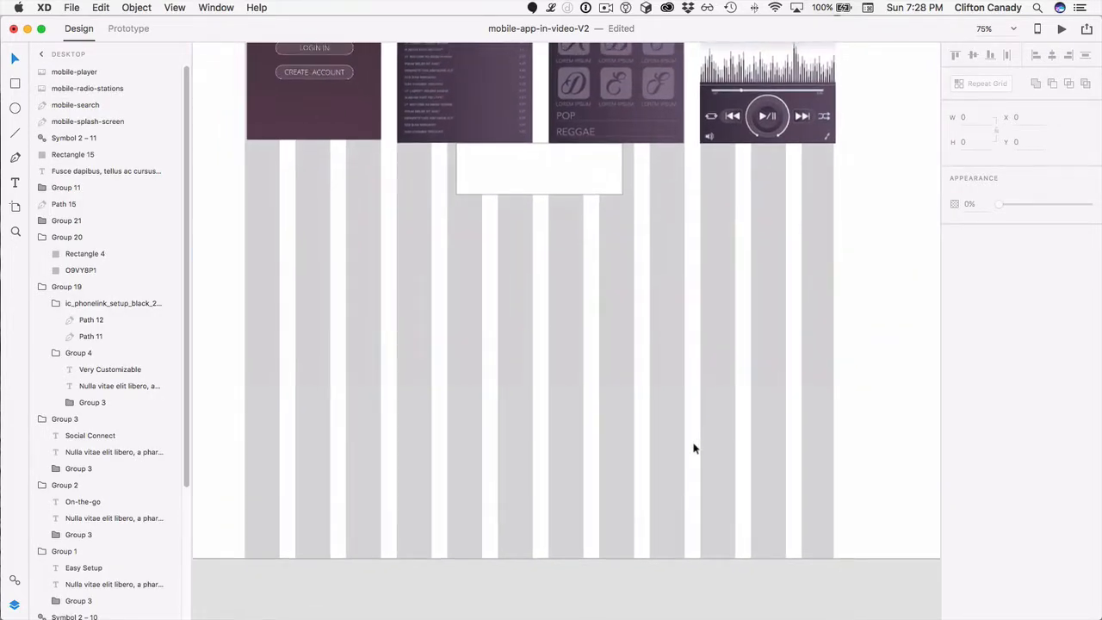
{"action": "key", "text": "super+minus"}
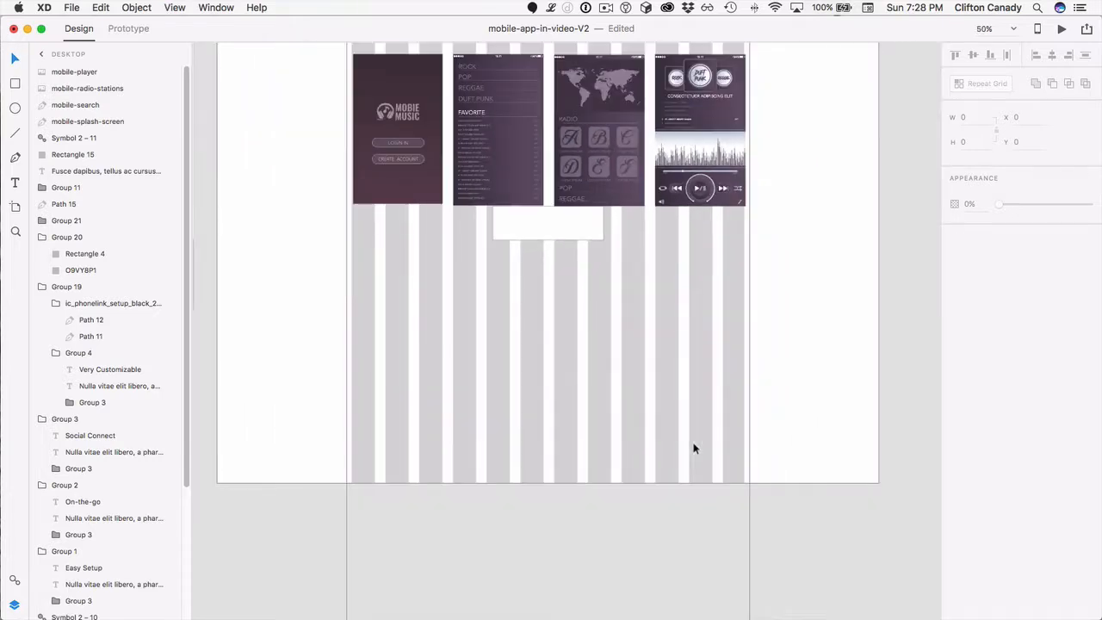
{"action": "key", "text": "super+v"}
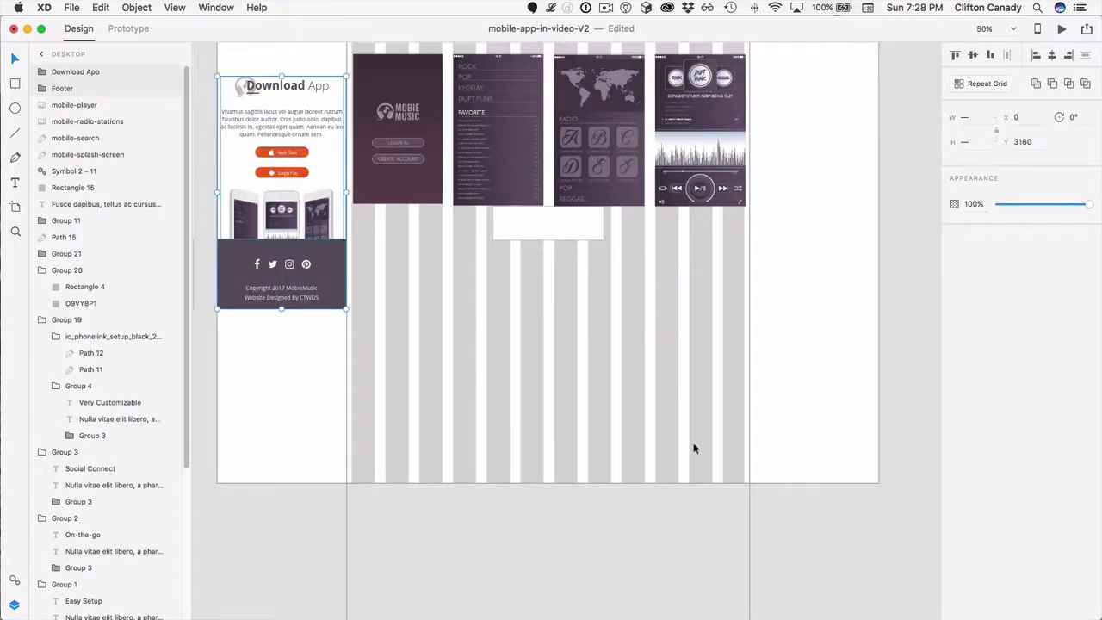
Extend the Desktop artboard's bottom edge to a height of 5108
{"action": "left_click", "coordinate": [305, 456]}
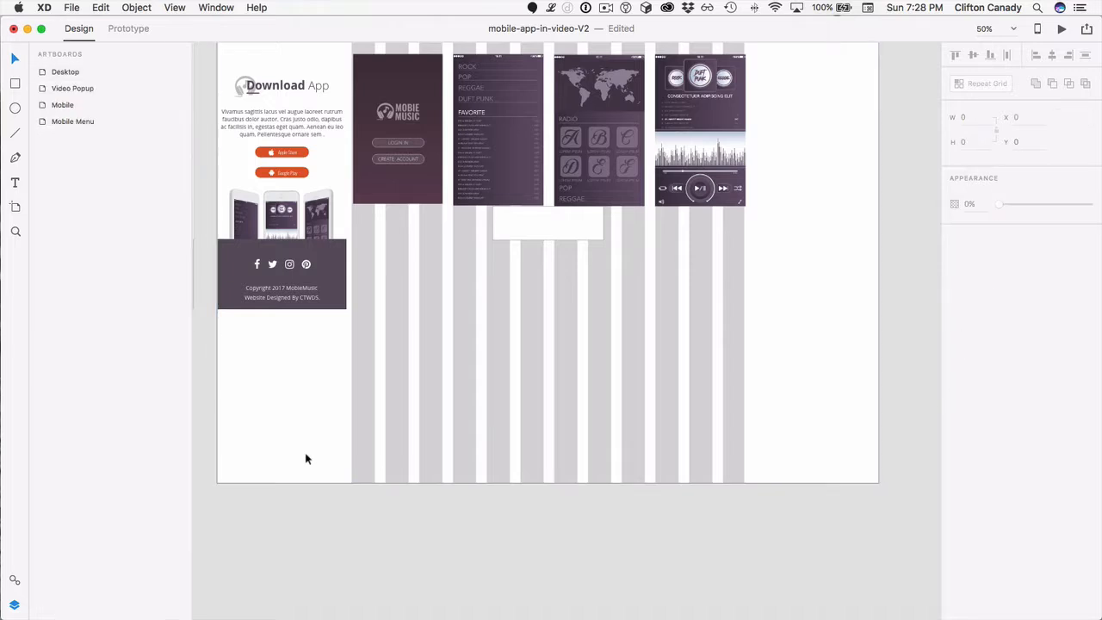
{"action": "left_click", "coordinate": [305, 458]}
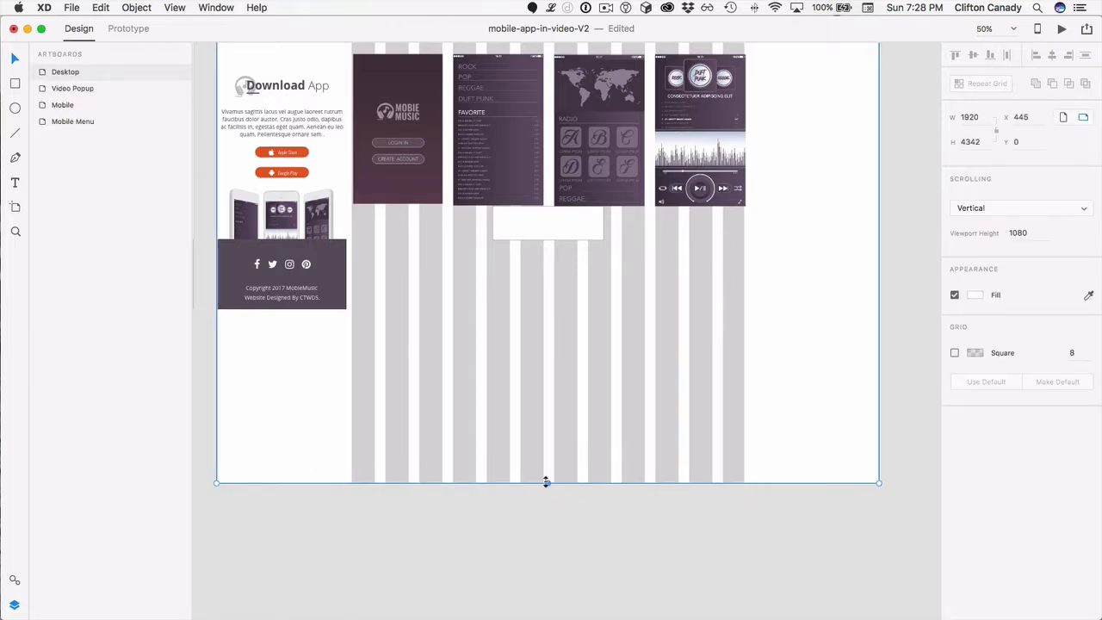
{"action": "mouse_move", "coordinate": [548, 483]}
{"action": "left_mouse_down"}
{"action": "mouse_move", "coordinate": [562, 565]}
{"action": "mouse_move", "coordinate": [533, 453]}
{"action": "mouse_move", "coordinate": [534, 477]}
{"action": "left_mouse_up"}
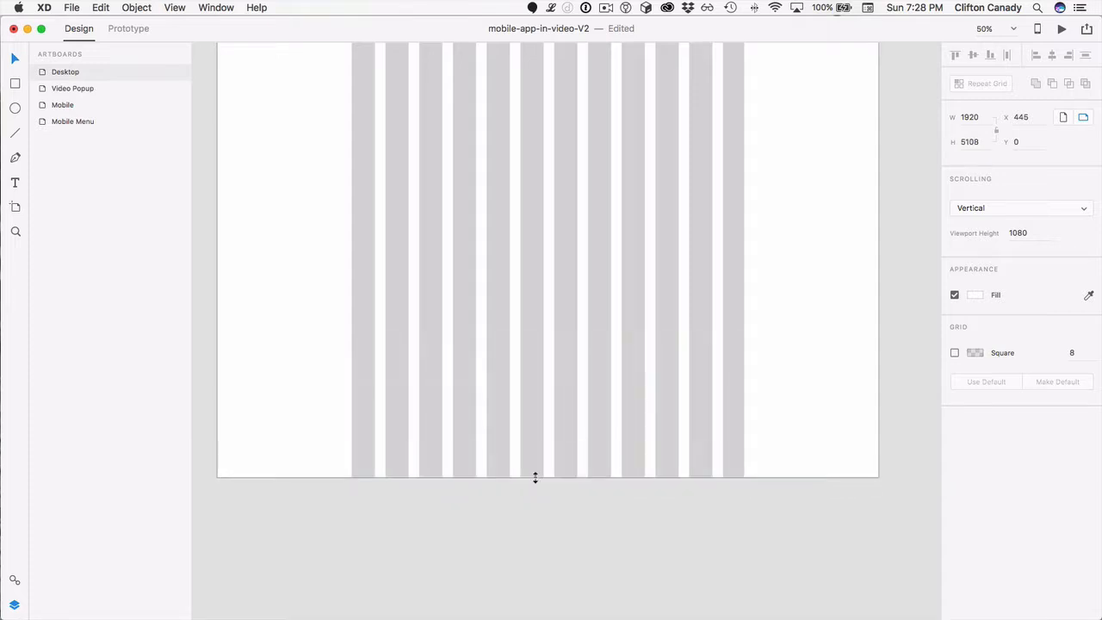
Move the Download App group directly beneath the spacer rectangle, centred on the page at X 782, Y 3638
{"action": "scroll", "coordinate": [481, 410], "scroll_direction": "up", "scroll_amount": 10}
{"action": "scroll", "coordinate": [481, 411], "scroll_direction": "down", "scroll_amount": 2}
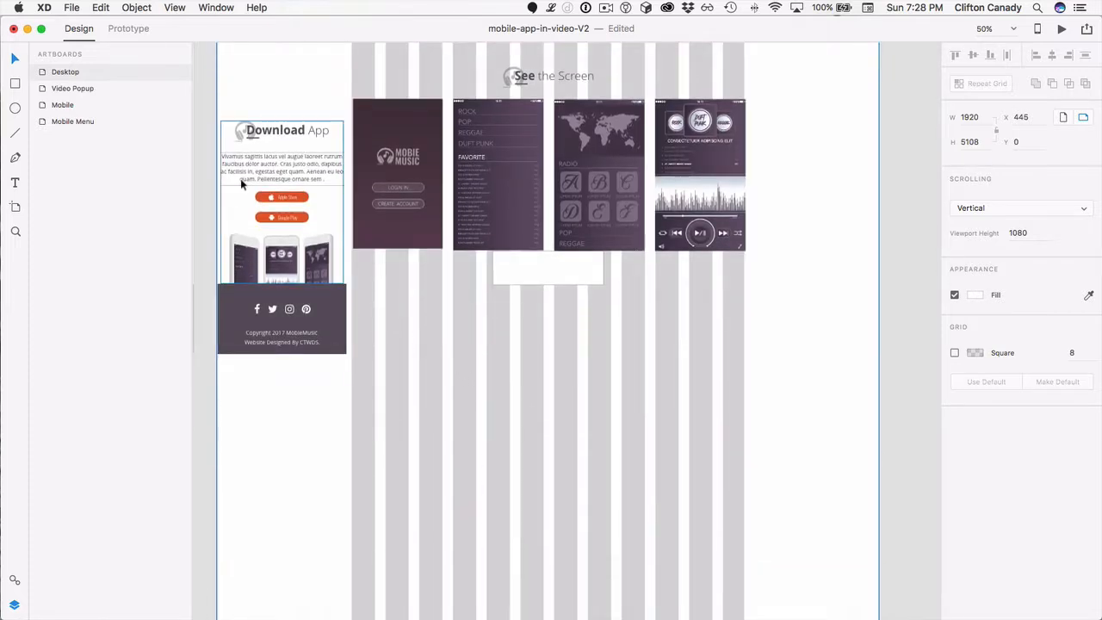
{"action": "left_click", "coordinate": [252, 158]}
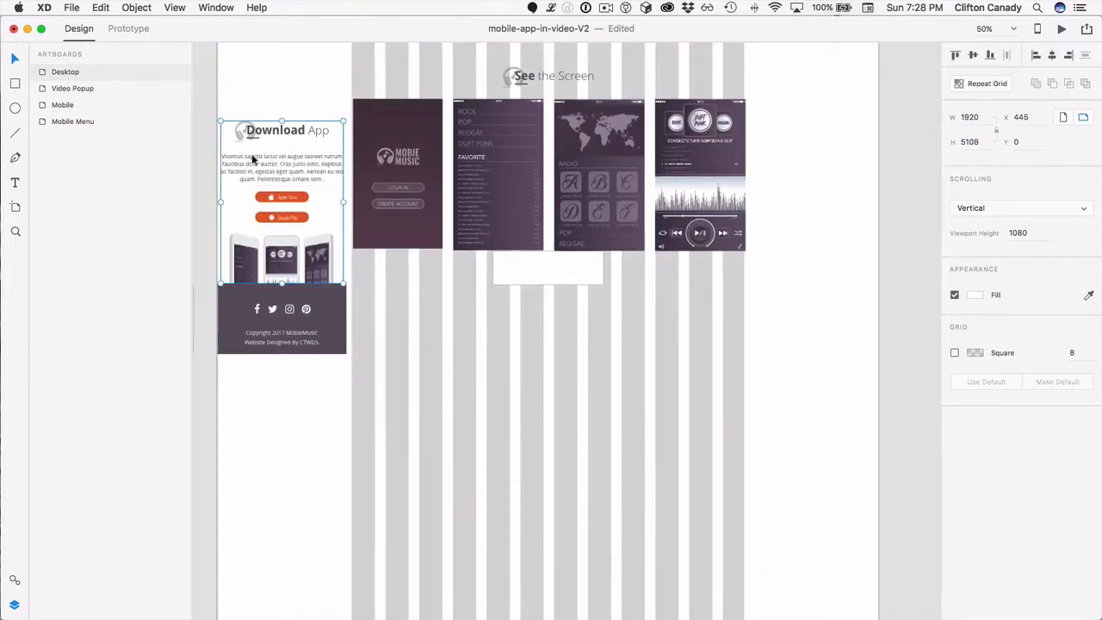
{"action": "left_click_drag", "start_coordinate": [252, 158], "coordinate": [522, 324]}
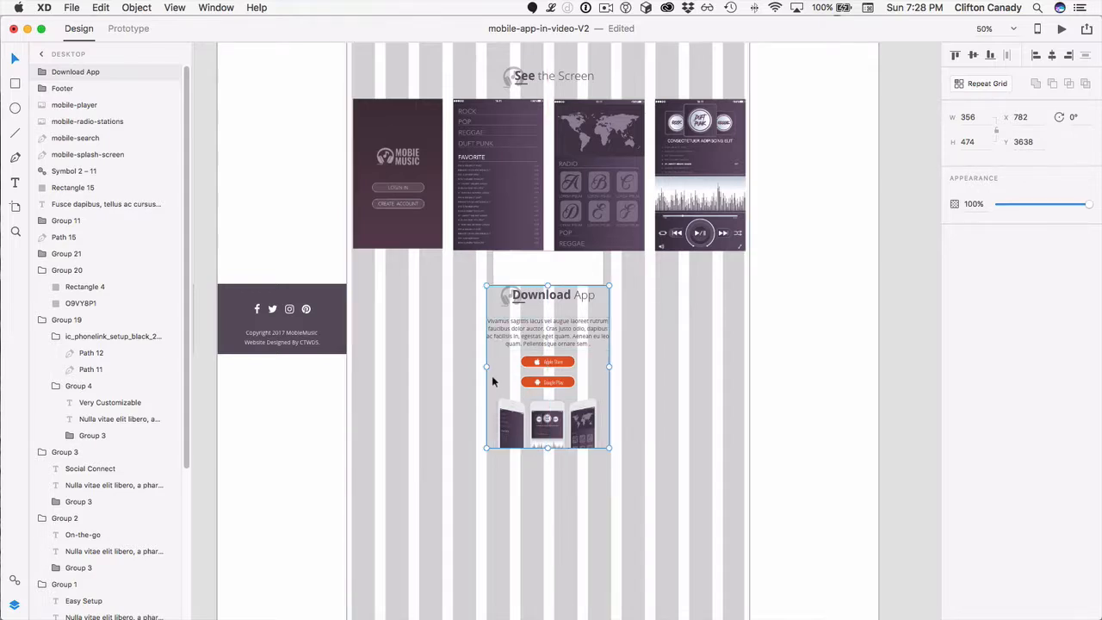
Enlarge the three-phone image inside the Download App group to about 608 × 324, centred 24 below the Google Play button
{"action": "double_click", "coordinate": [530, 434]}
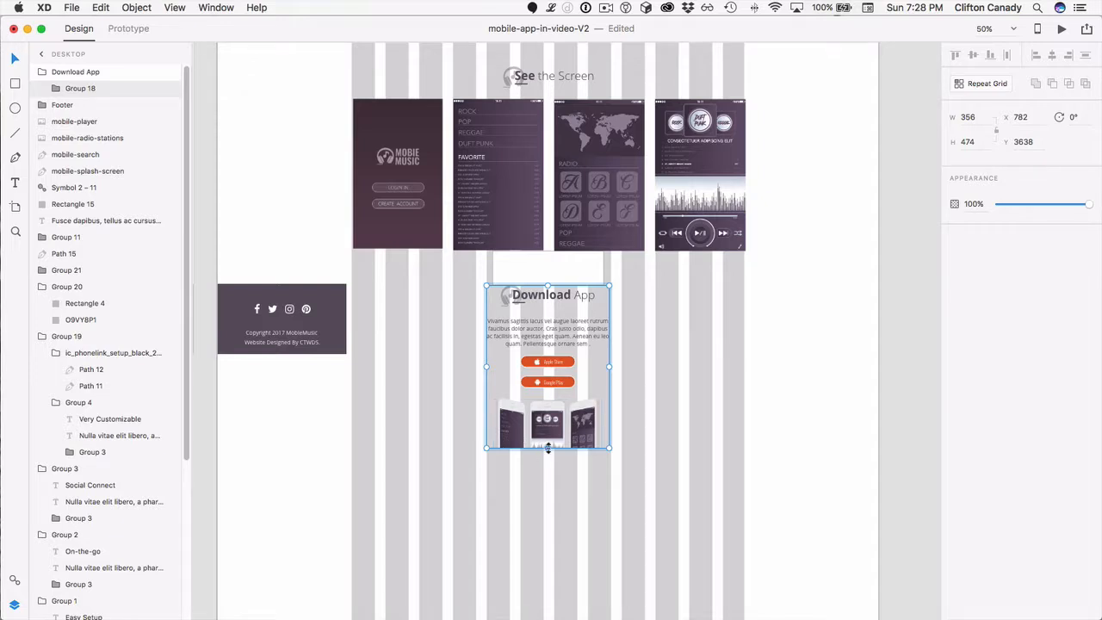
{"action": "left_click_drag", "start_coordinate": [547, 447], "coordinate": [560, 485]}
{"action": "key", "text": "super+z"}
{"action": "double_click", "coordinate": [509, 432]}
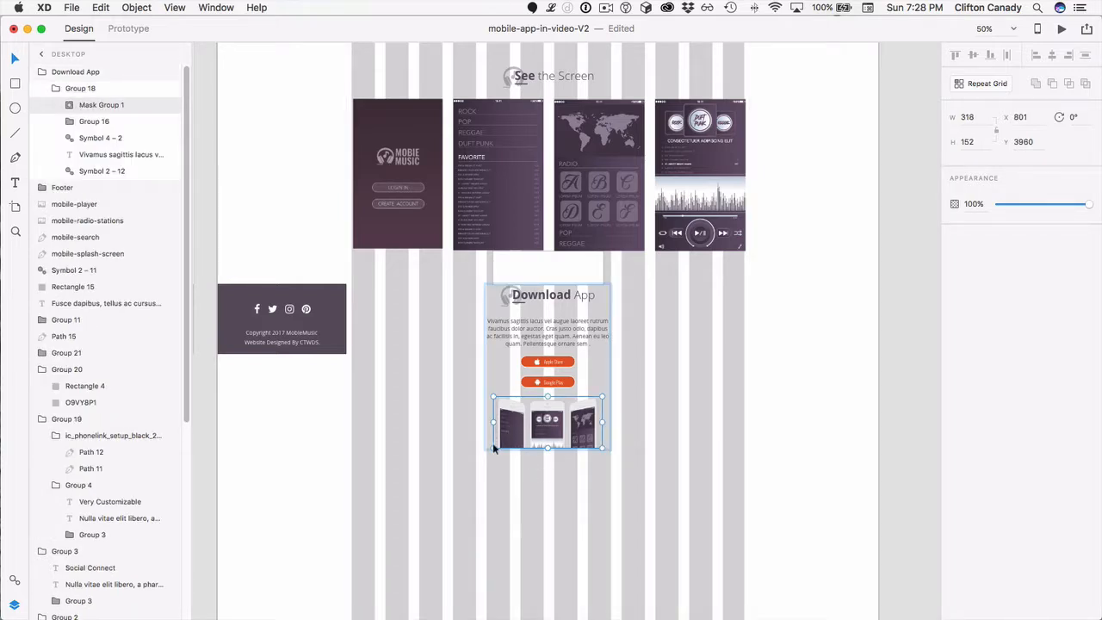
{"action": "left_click_drag", "start_coordinate": [490, 447], "coordinate": [474, 482]}
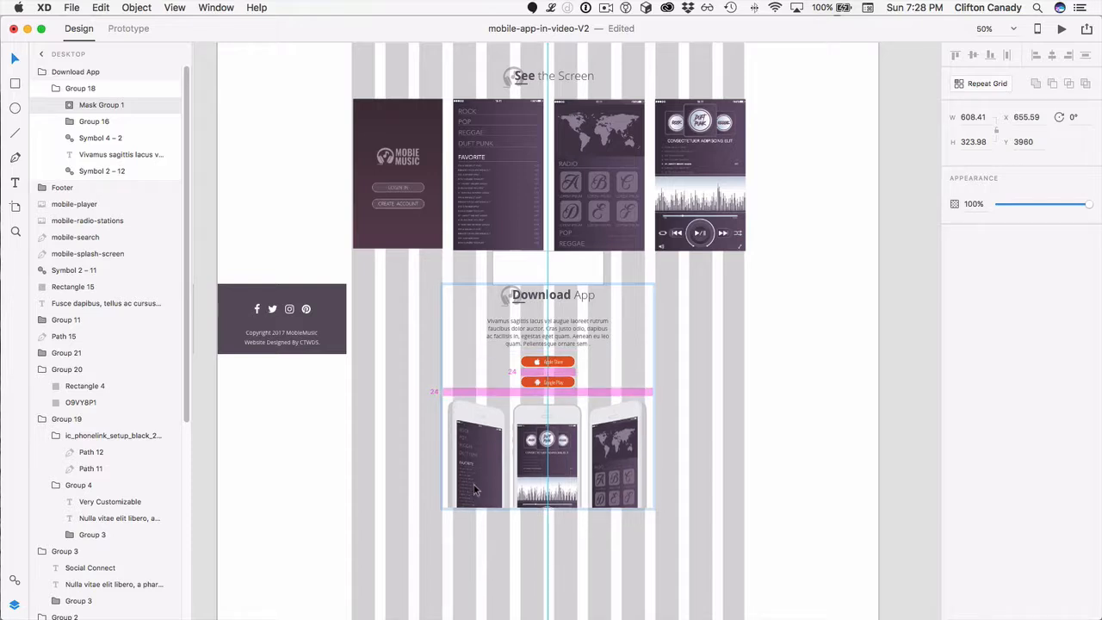
{"action": "left_click", "coordinate": [456, 564]}
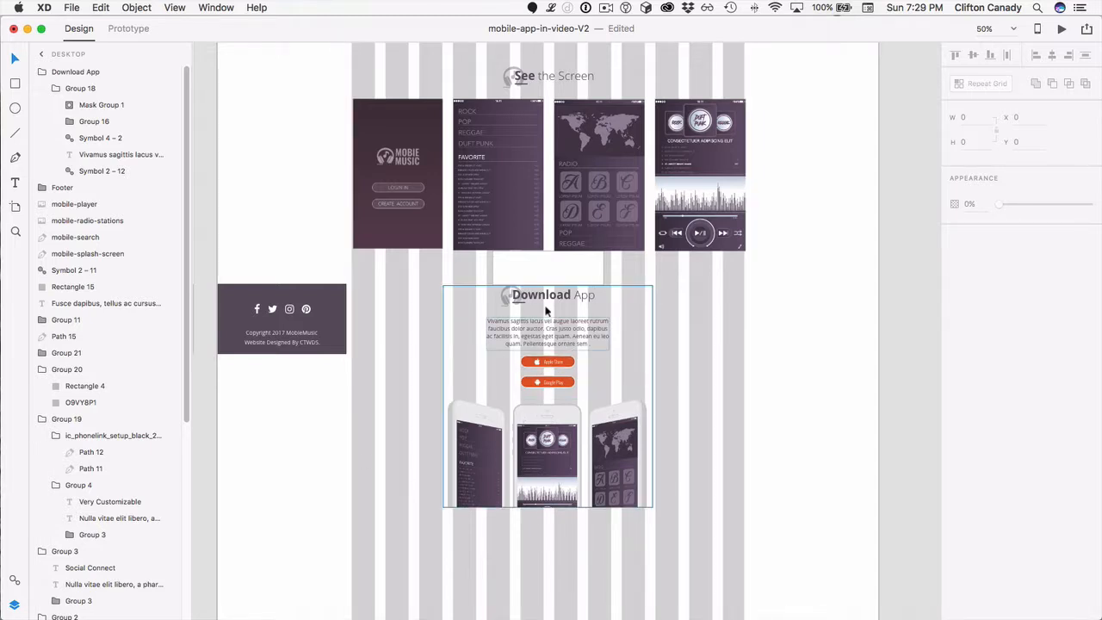
Widen the Download App paragraph's text box on both sides to 744, starting at X 595
{"action": "scroll", "coordinate": [545, 311], "scroll_direction": "down", "scroll_amount": 3}
{"action": "left_click", "coordinate": [519, 206]}
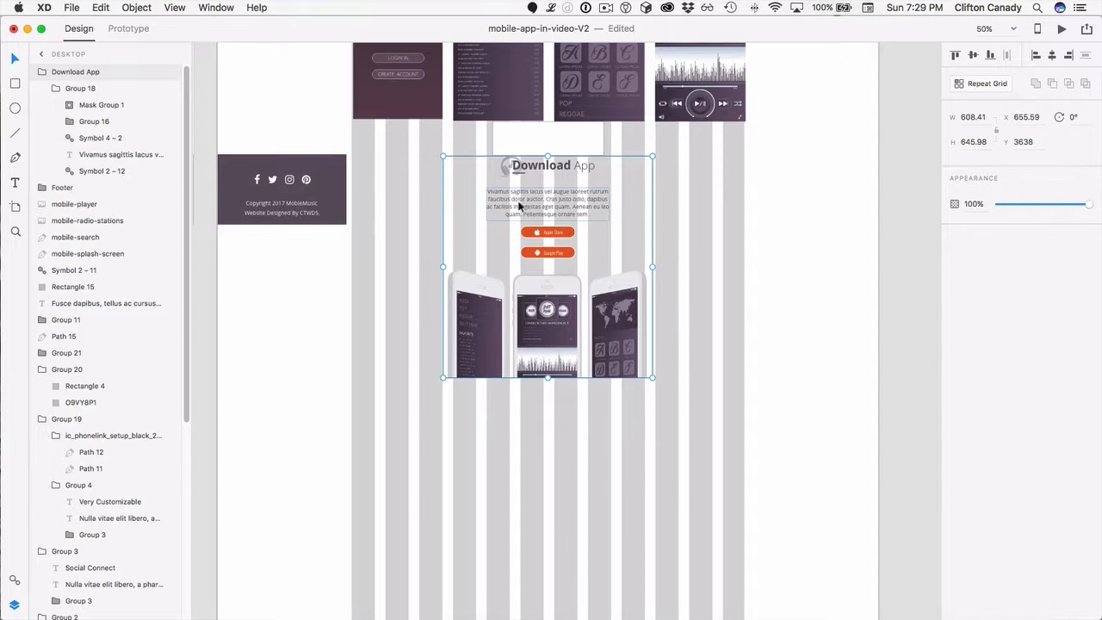
{"action": "double_click", "coordinate": [517, 206]}
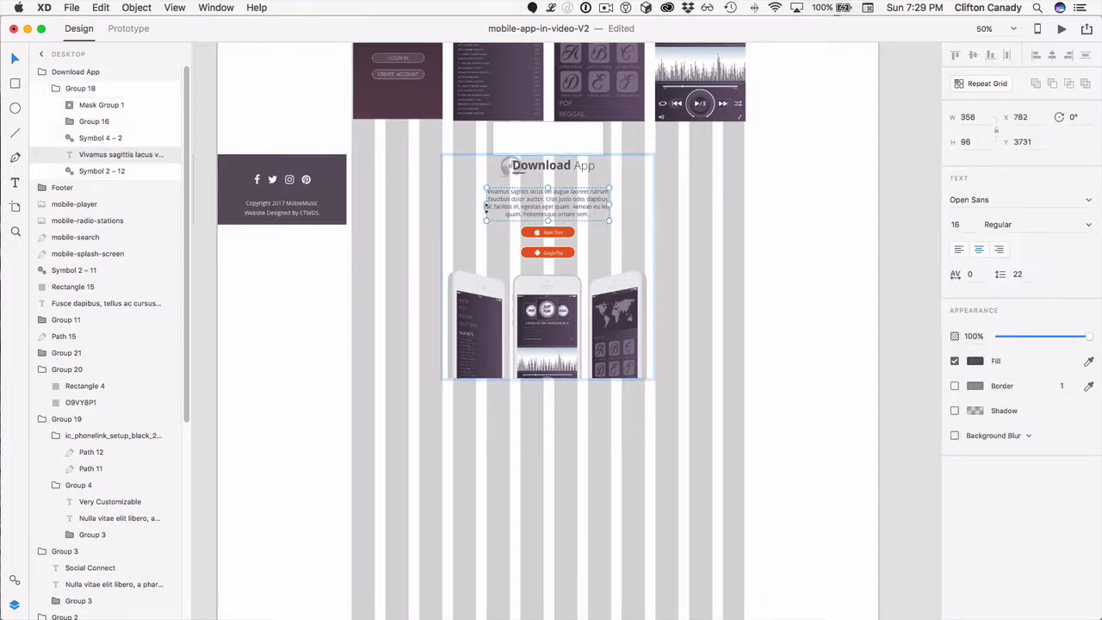
{"action": "left_click_drag", "start_coordinate": [485, 206], "coordinate": [420, 201]}
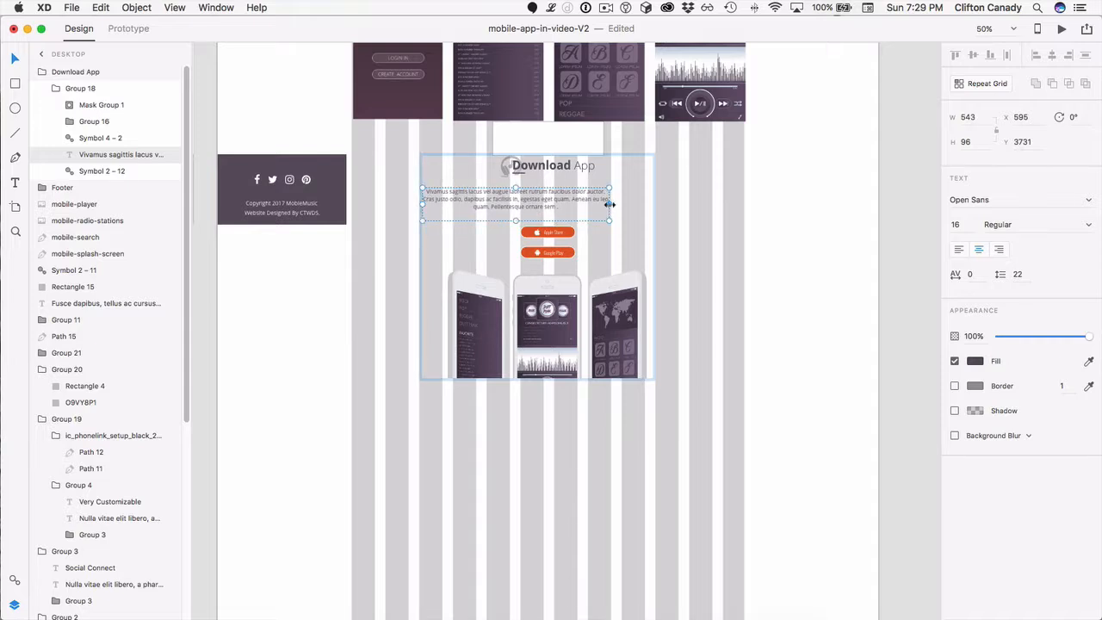
{"action": "left_click_drag", "start_coordinate": [609, 204], "coordinate": [678, 212]}
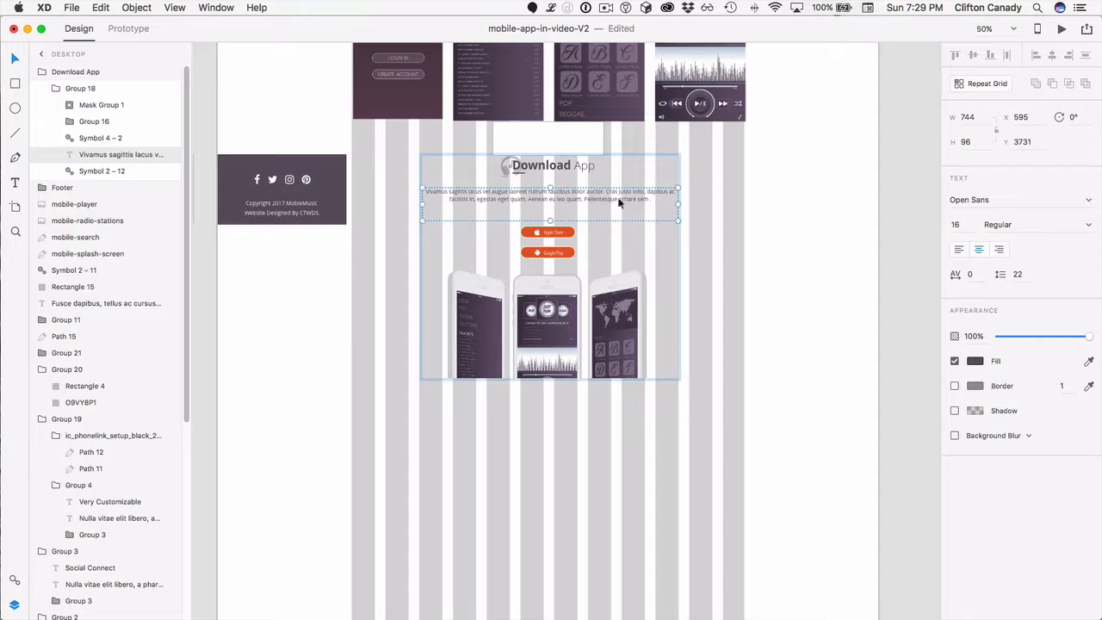
Place the Apple Store and Google Play buttons side by side beneath the paragraph and raise the phone image to Y 3885
{"action": "left_click", "coordinate": [538, 235]}
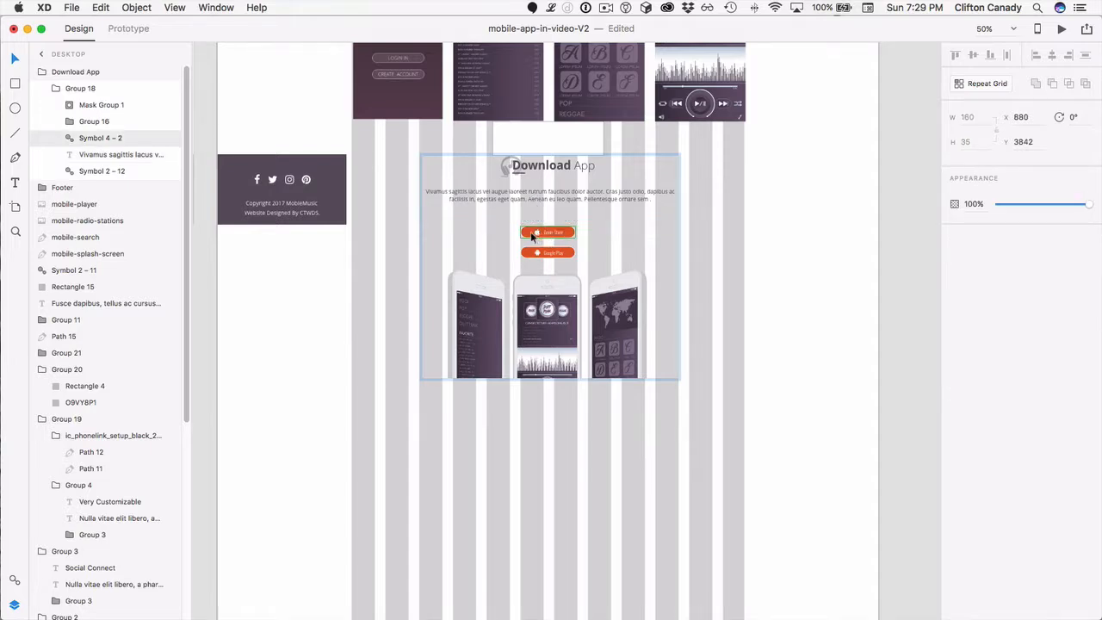
{"action": "left_click_drag", "start_coordinate": [531, 235], "coordinate": [507, 229]}
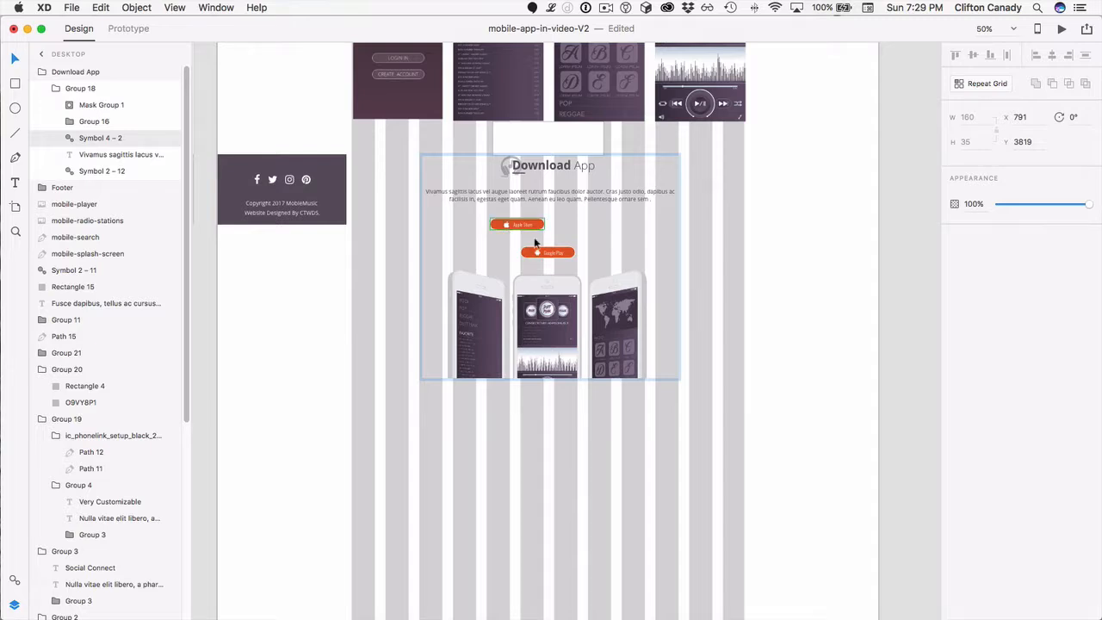
{"action": "left_click_drag", "start_coordinate": [573, 237], "coordinate": [583, 226]}
{"action": "left_click_drag", "start_coordinate": [548, 309], "coordinate": [551, 286]}
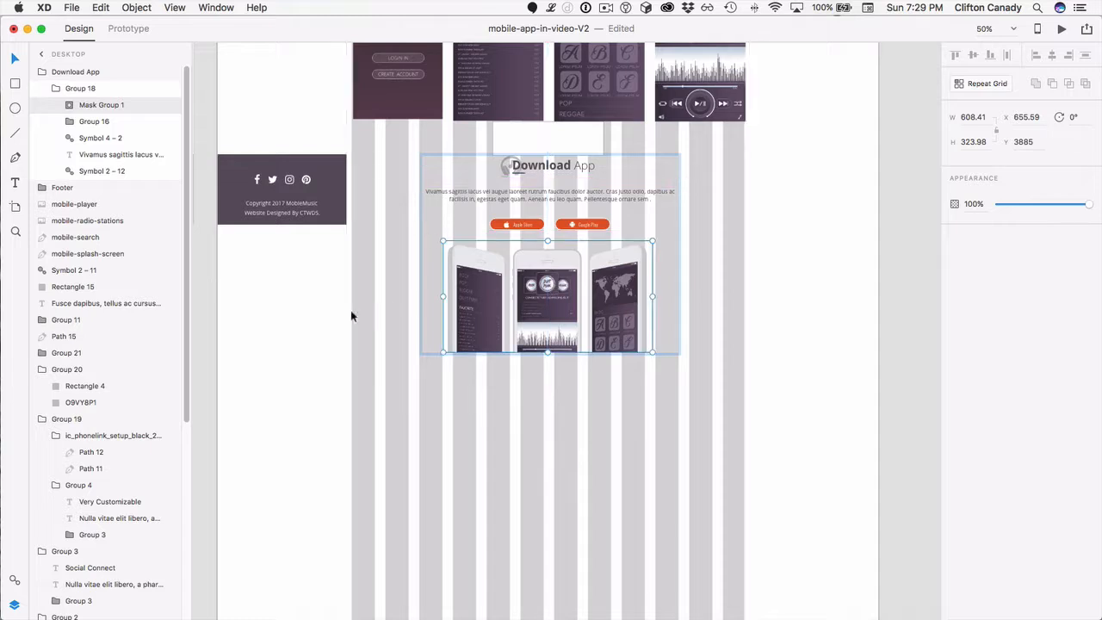
{"action": "left_click", "coordinate": [349, 306]}
Move the Footer group directly beneath the phone image at X 394, Y 4209 and widen it to about 1140 to span the grid
{"action": "left_click", "coordinate": [520, 146]}
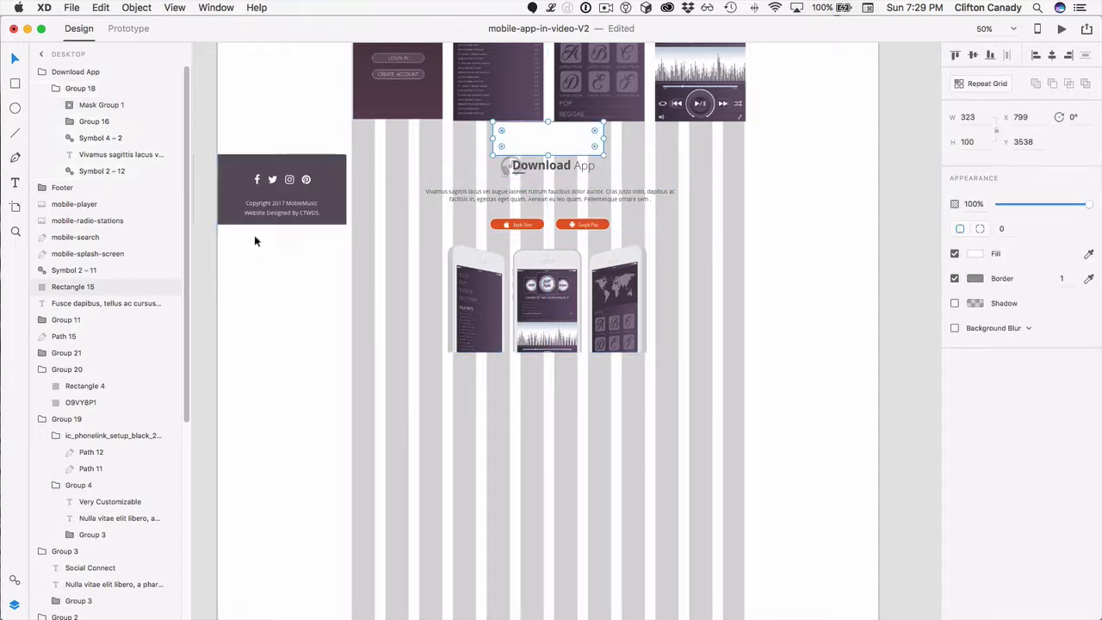
{"action": "left_click", "coordinate": [280, 288]}
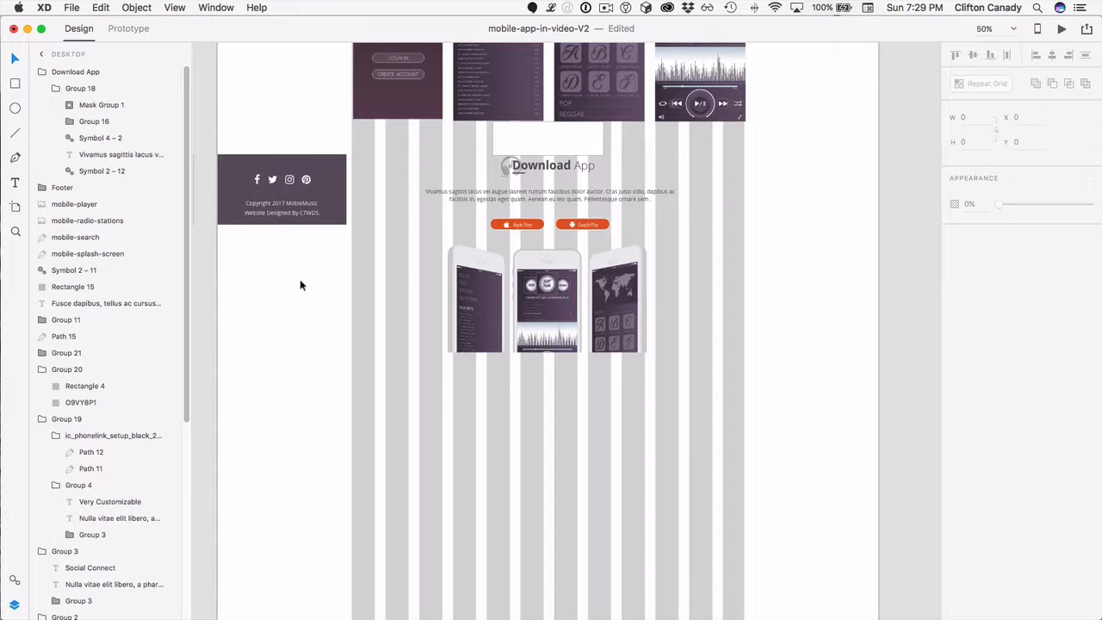
{"action": "left_click_drag", "start_coordinate": [217, 191], "coordinate": [353, 388]}
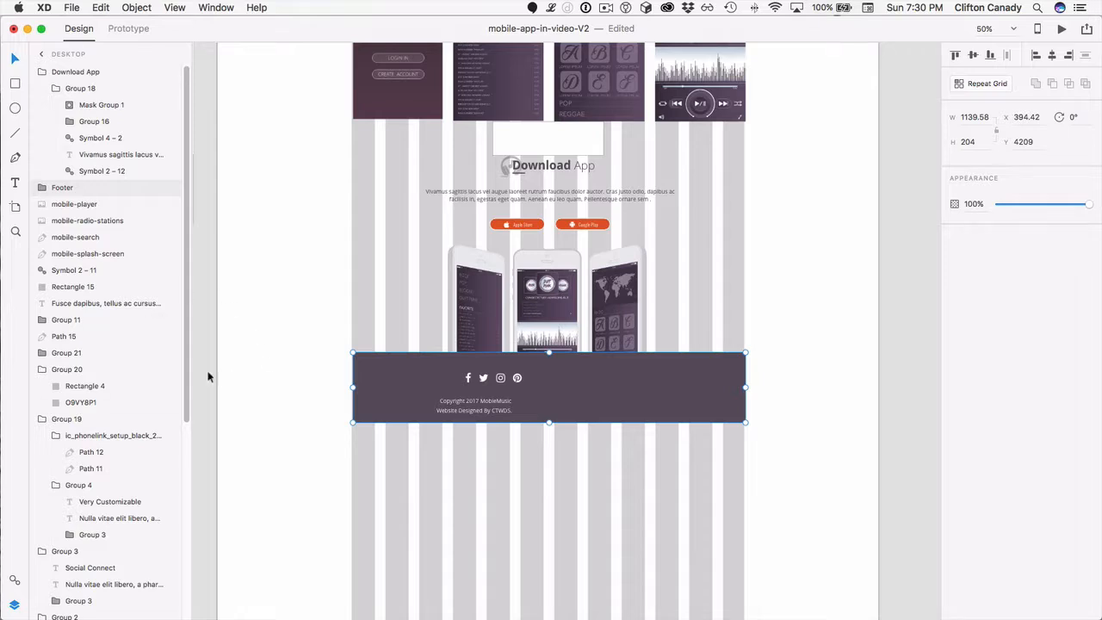
Ungroup the Footer and its nested Copyright group so that each text line can be moved separately
{"action": "mouse_move", "coordinate": [454, 405]}
{"action": "left_mouse_down"}
{"action": "mouse_move", "coordinate": [429, 403]}
{"action": "mouse_move", "coordinate": [442, 410]}
{"action": "left_mouse_up"}
{"action": "key", "text": "super+z"}
{"action": "right_click", "coordinate": [368, 367]}
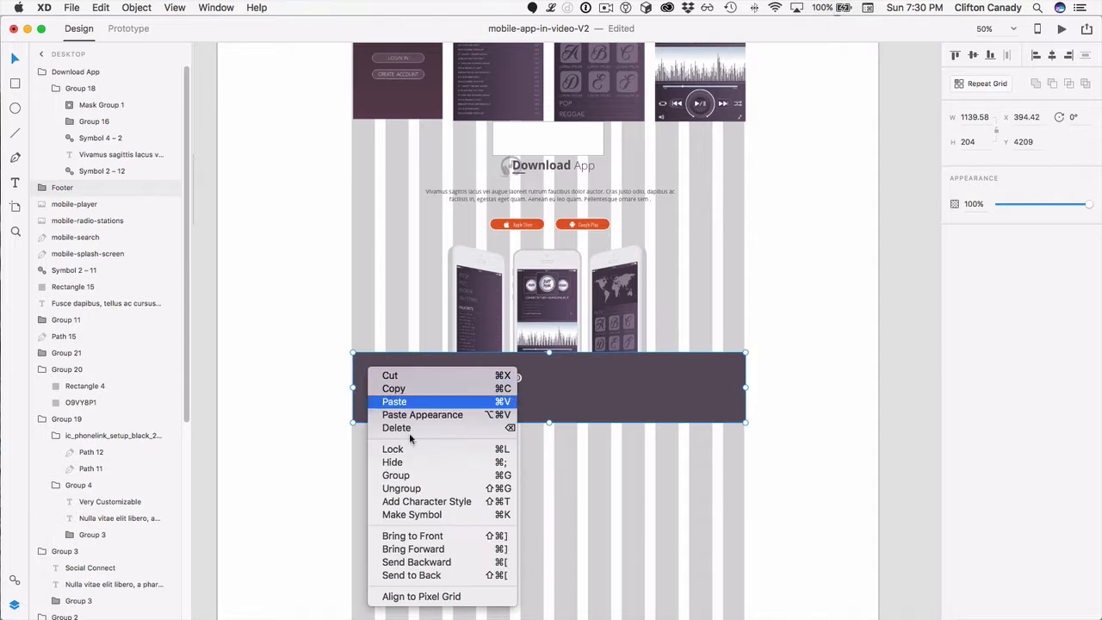
{"action": "left_click", "coordinate": [410, 491]}
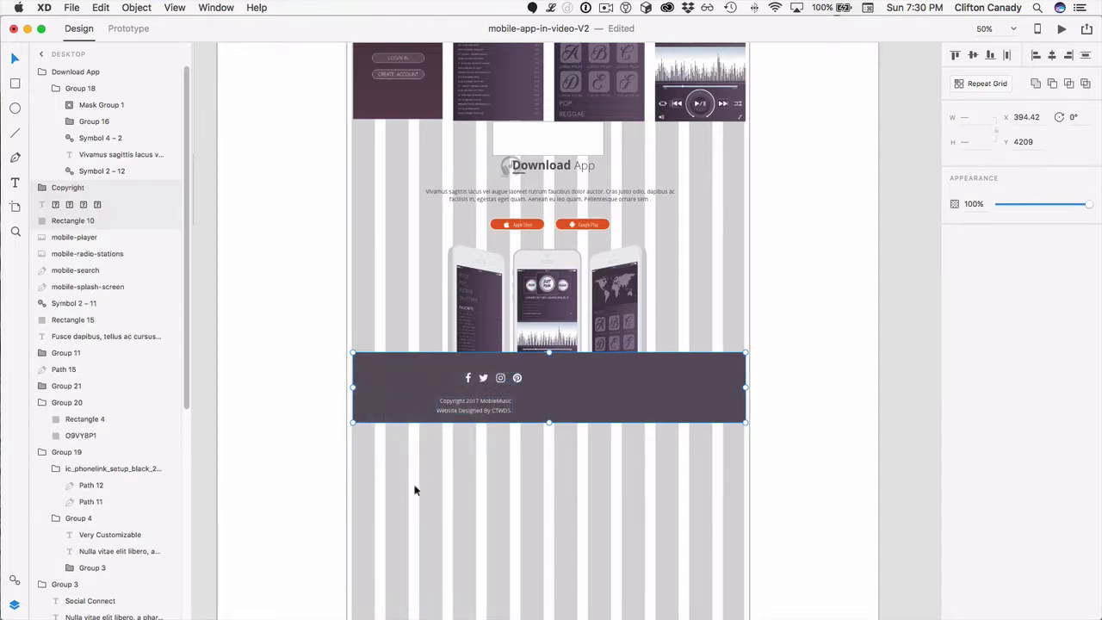
{"action": "left_click_drag", "start_coordinate": [466, 405], "coordinate": [458, 402]}
{"action": "key", "text": "super+z"}
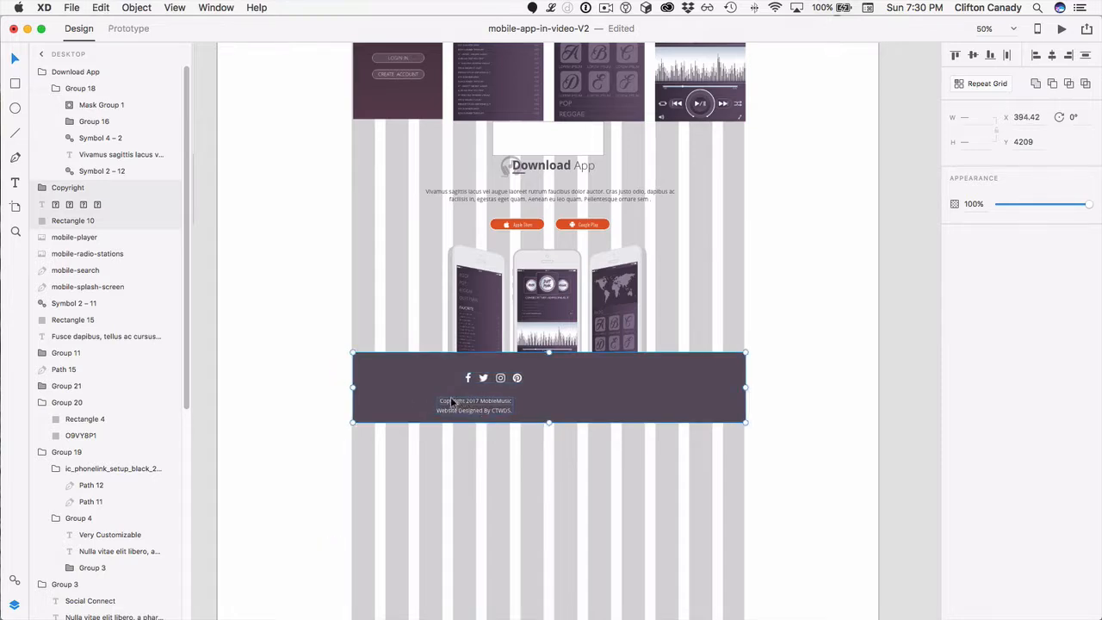
{"action": "right_click", "coordinate": [400, 384]}
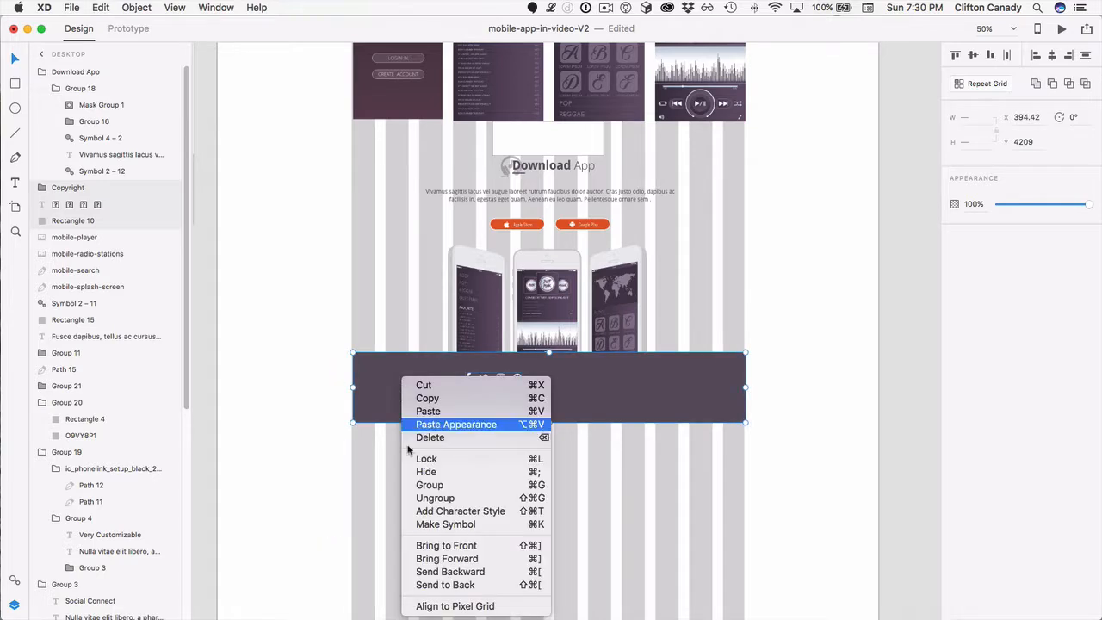
{"action": "left_click", "coordinate": [421, 496]}
{"action": "left_click", "coordinate": [290, 457]}
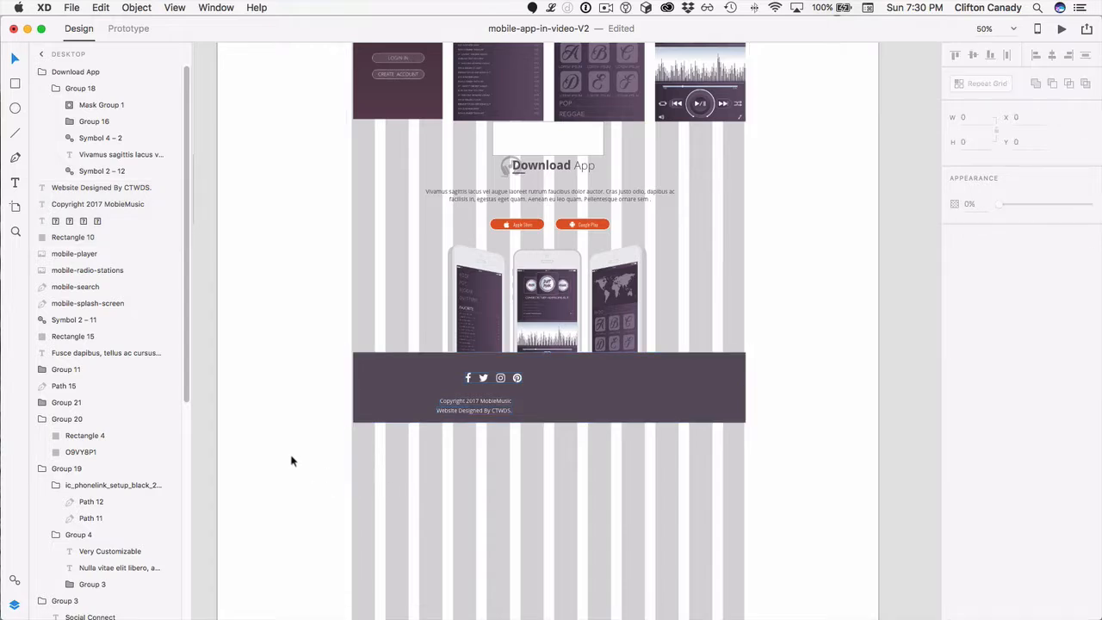
Place the copyright line beside the website credit and stretch the footer background rectangle across the full page, about 1920 wide
{"action": "left_click", "coordinate": [454, 403]}
{"action": "left_click_drag", "start_coordinate": [452, 403], "coordinate": [220, 364]}
{"action": "left_click", "coordinate": [378, 376]}
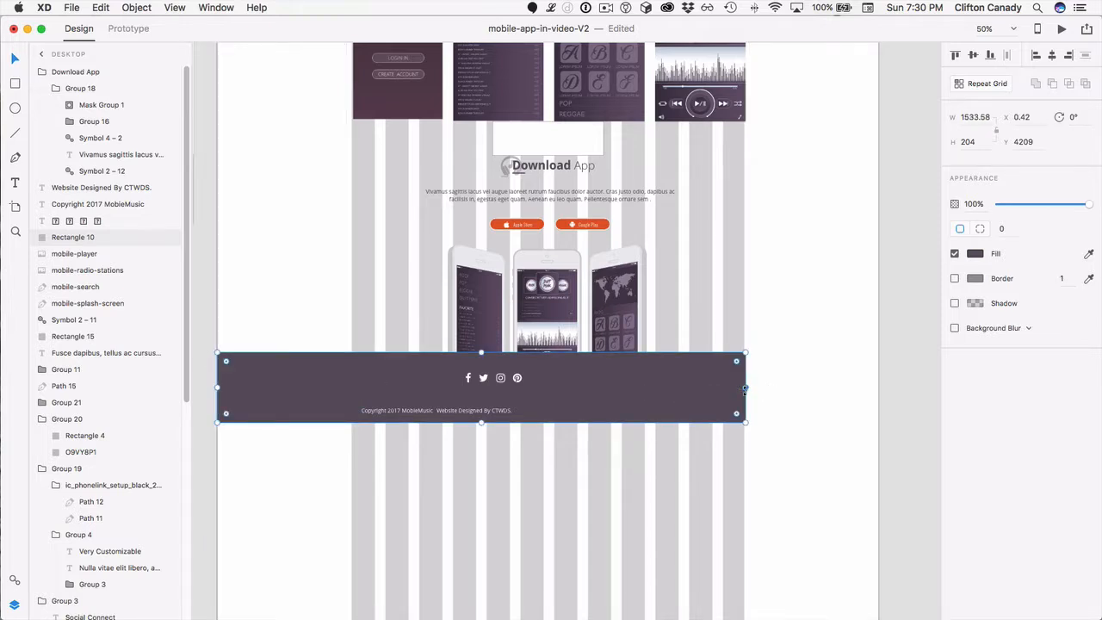
{"action": "left_click_drag", "start_coordinate": [745, 388], "coordinate": [881, 391]}
{"action": "left_click", "coordinate": [892, 394]}
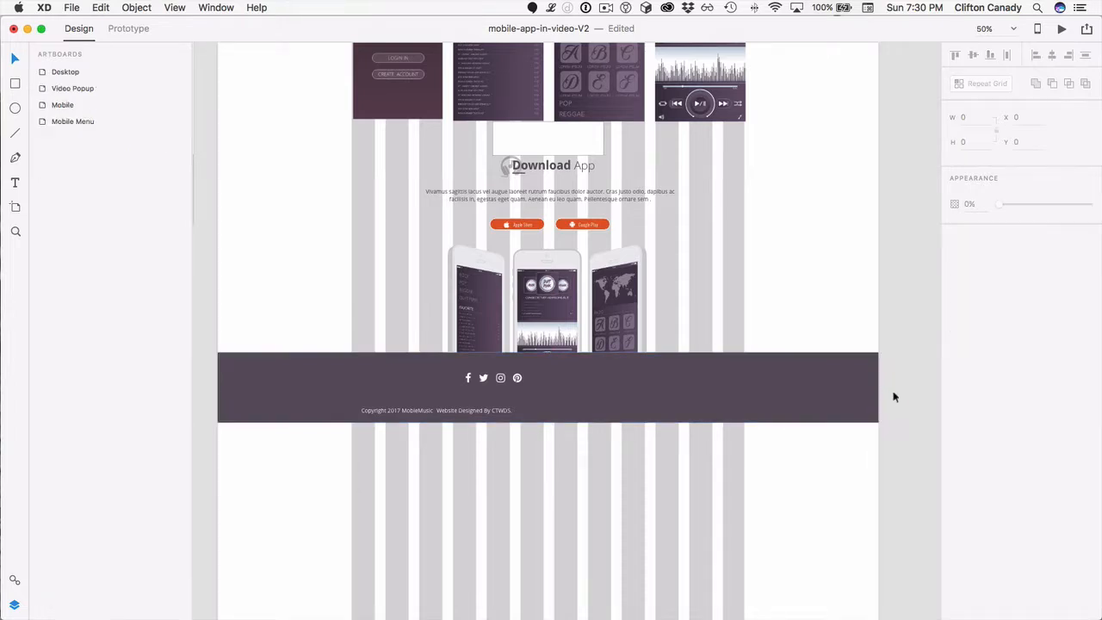
{"action": "left_click", "coordinate": [841, 385]}
{"action": "left_click_drag", "start_coordinate": [882, 387], "coordinate": [878, 387]}
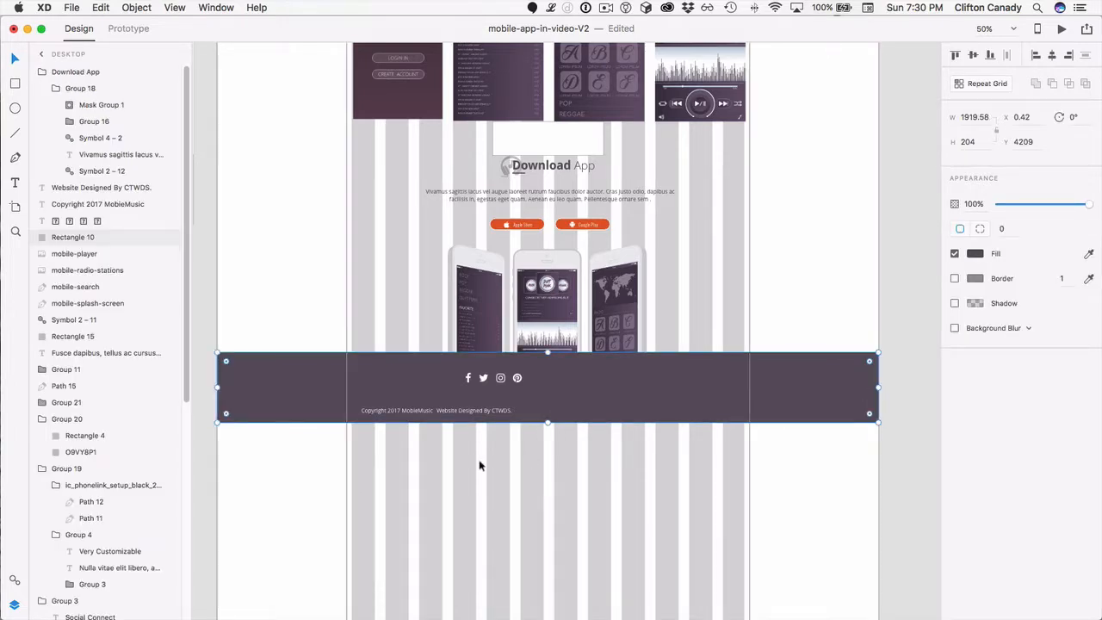
Align the website credit with the grid's right edge at X 1316 and the copyright line with its left edge at X 394
{"action": "left_click_drag", "start_coordinate": [454, 414], "coordinate": [689, 413]}
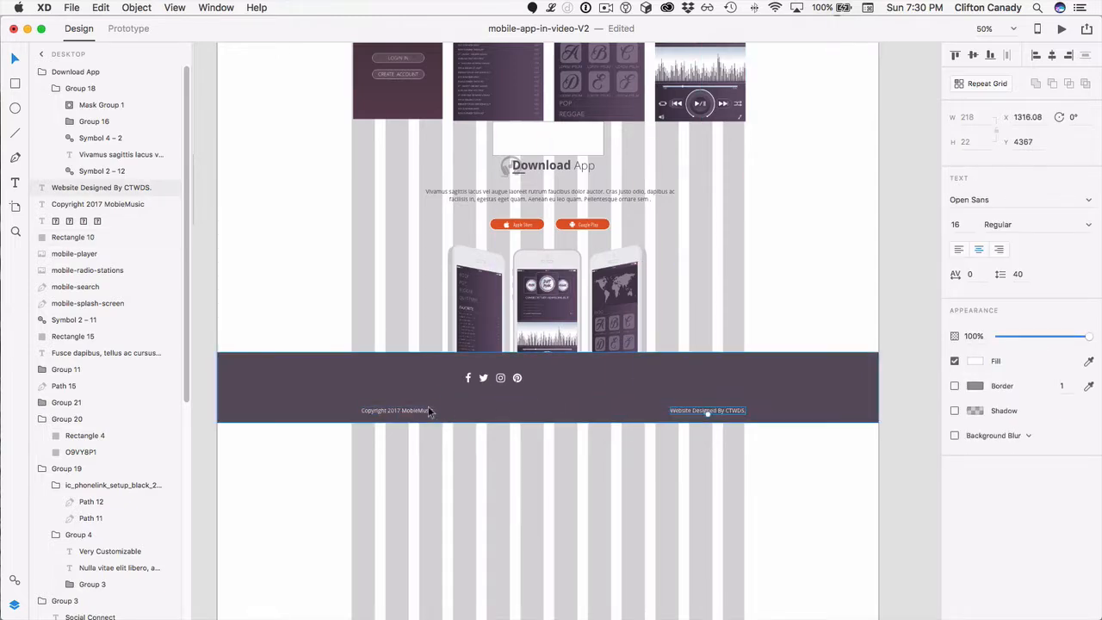
{"action": "left_click_drag", "start_coordinate": [408, 413], "coordinate": [396, 414]}
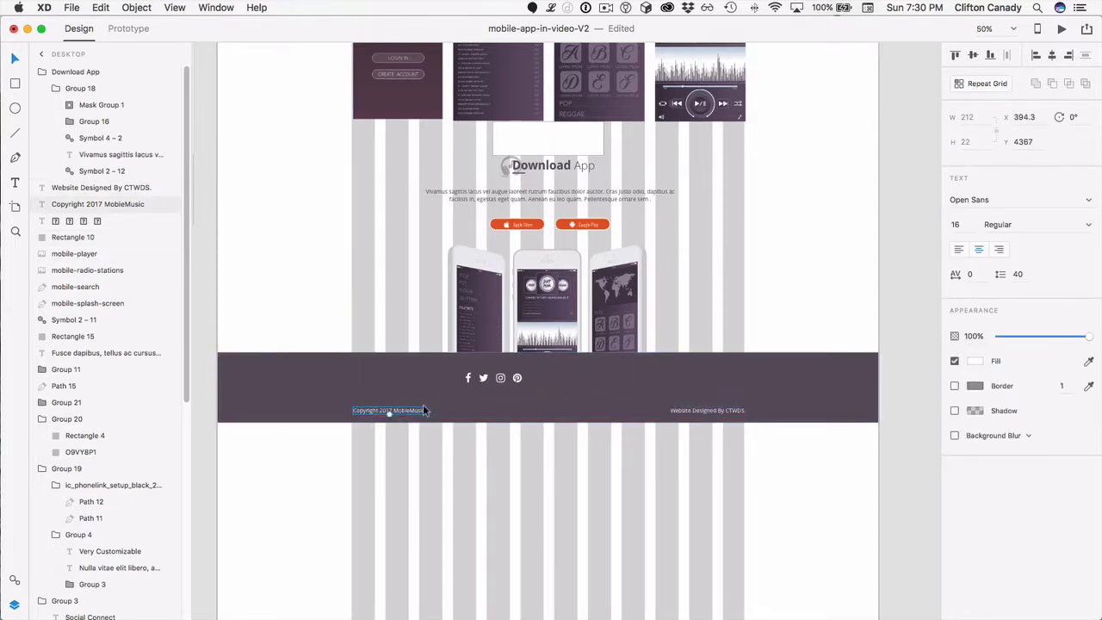
Enlarge the footer's social icons to size 49 and centre them in the footer at X 826, Y 4262
{"action": "left_click_drag", "start_coordinate": [486, 385], "coordinate": [554, 391]}
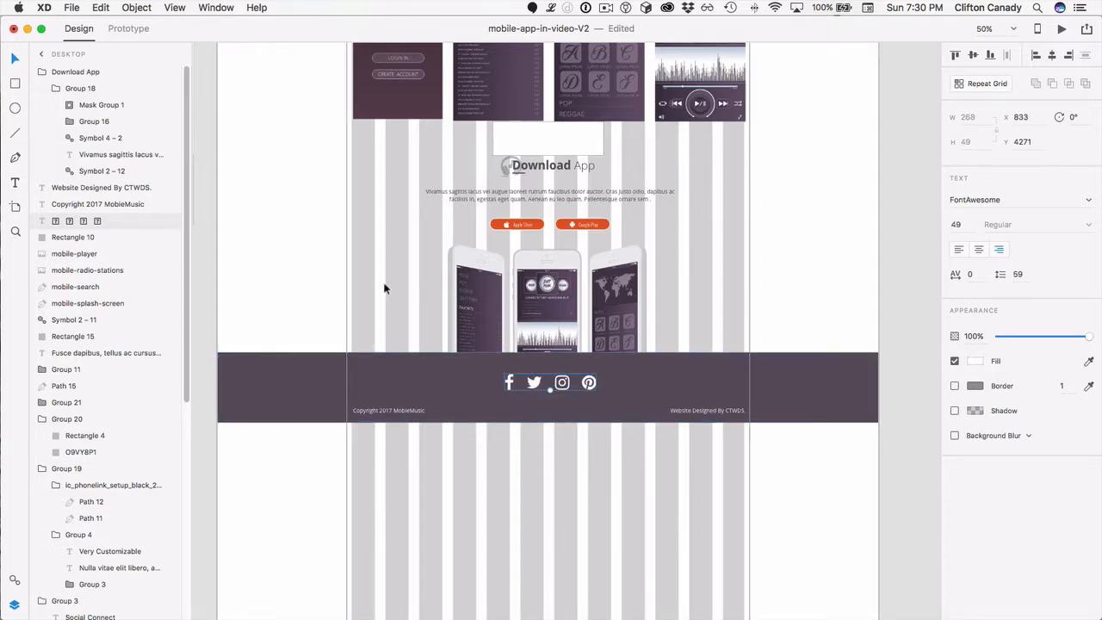
{"action": "left_click", "coordinate": [307, 264]}
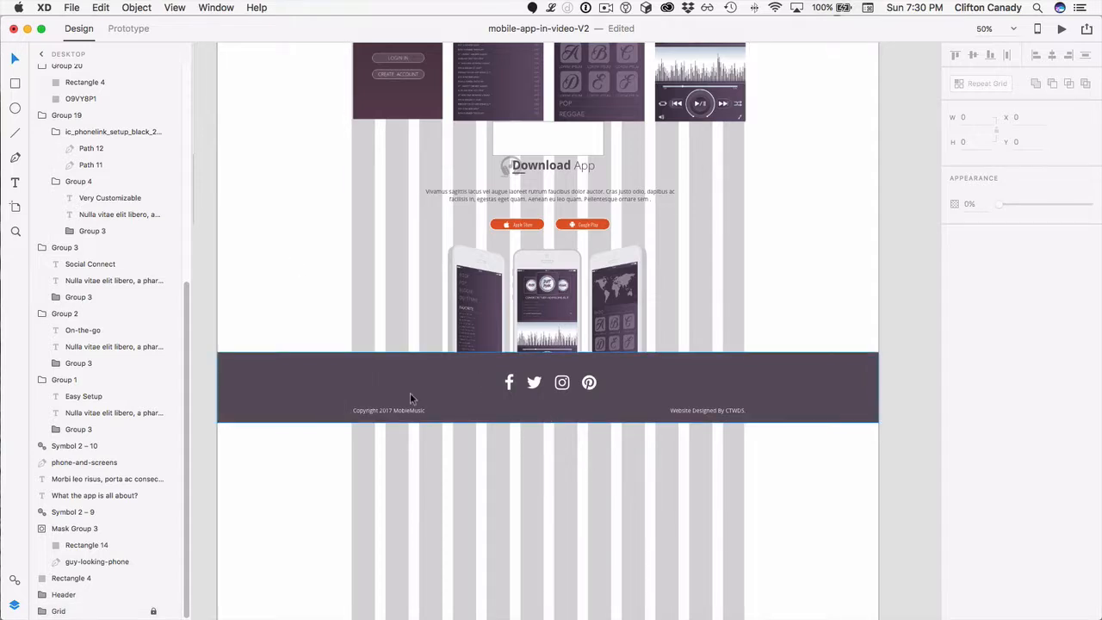
{"action": "left_click_drag", "start_coordinate": [535, 386], "coordinate": [533, 379]}
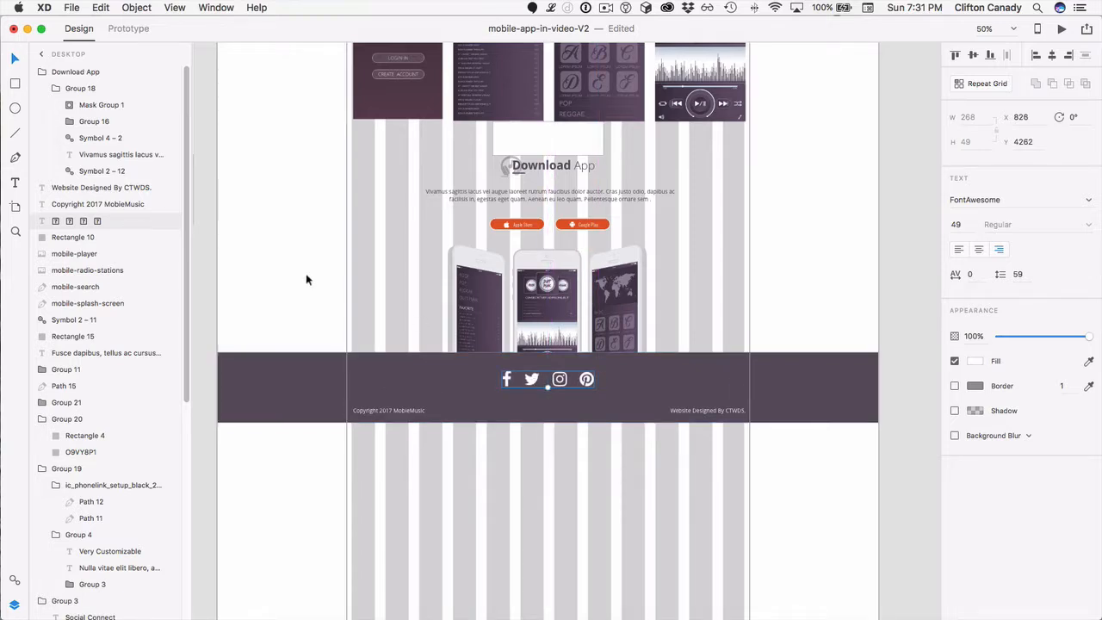
{"action": "left_click", "coordinate": [258, 287]}
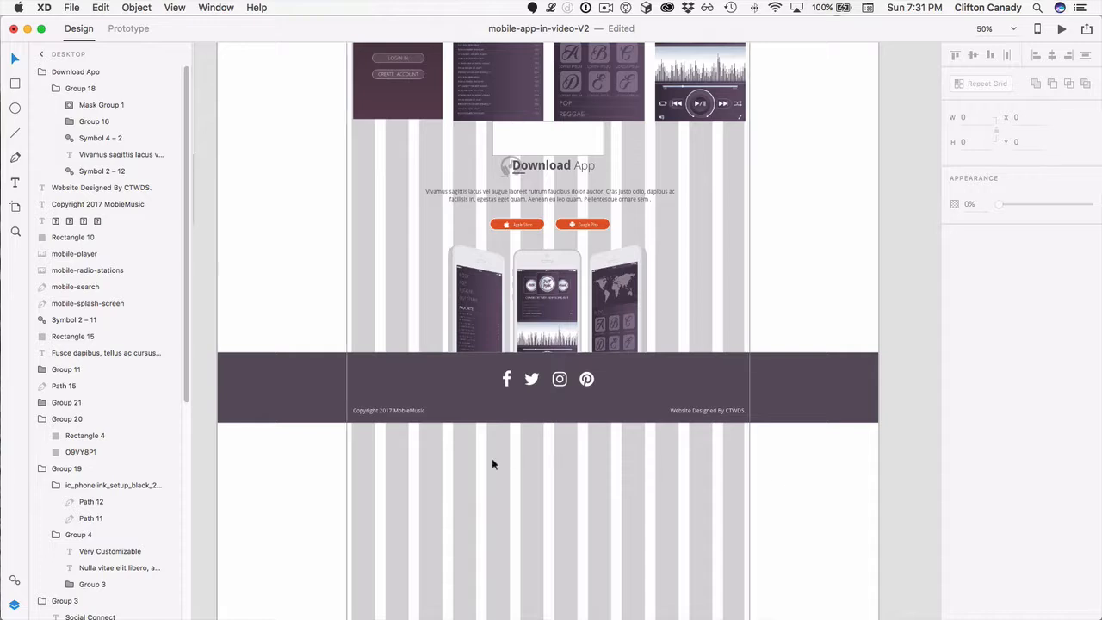
Shorten the Desktop artboard so that it ends at the footer's lower edge
{"action": "scroll", "coordinate": [340, 453], "scroll_direction": "down", "scroll_amount": 5}
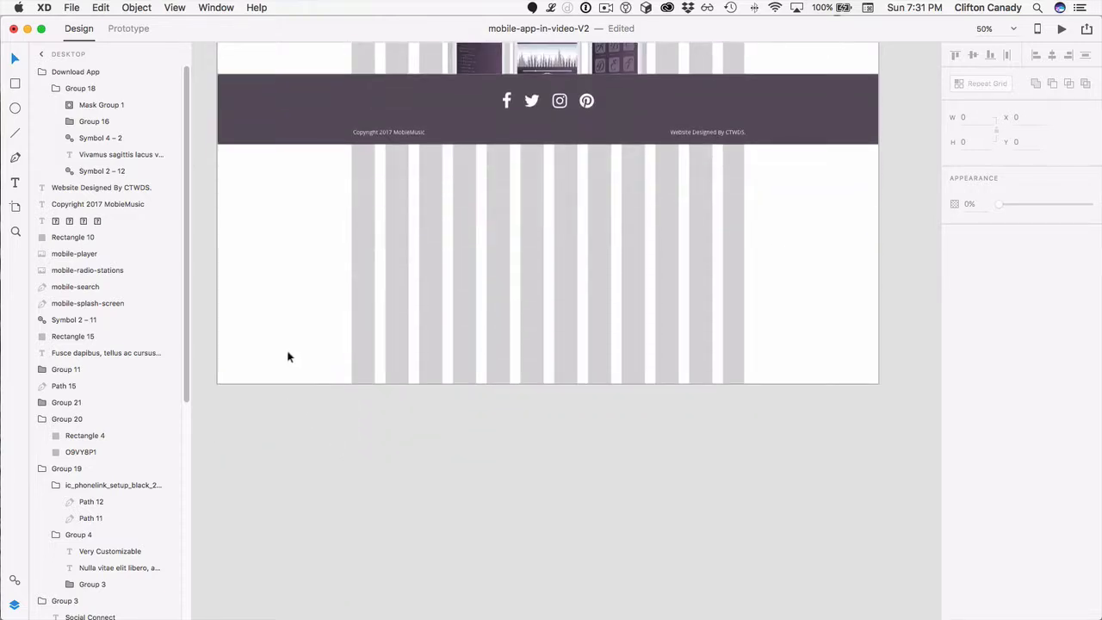
{"action": "left_click", "coordinate": [288, 357]}
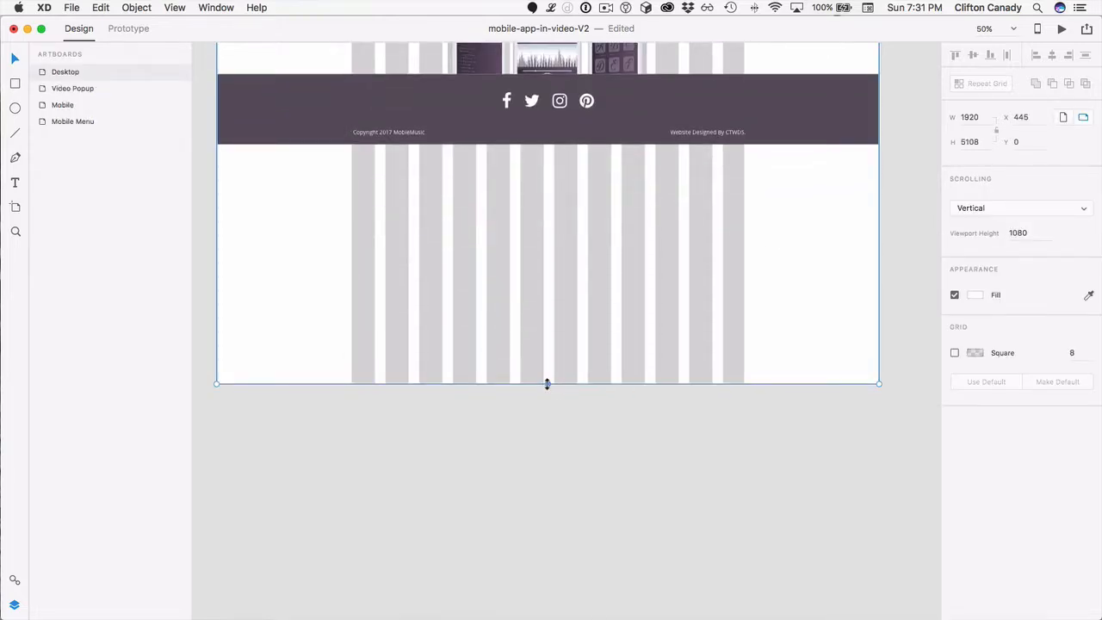
{"action": "left_click_drag", "start_coordinate": [547, 384], "coordinate": [507, 145]}
{"action": "left_click", "coordinate": [578, 324]}
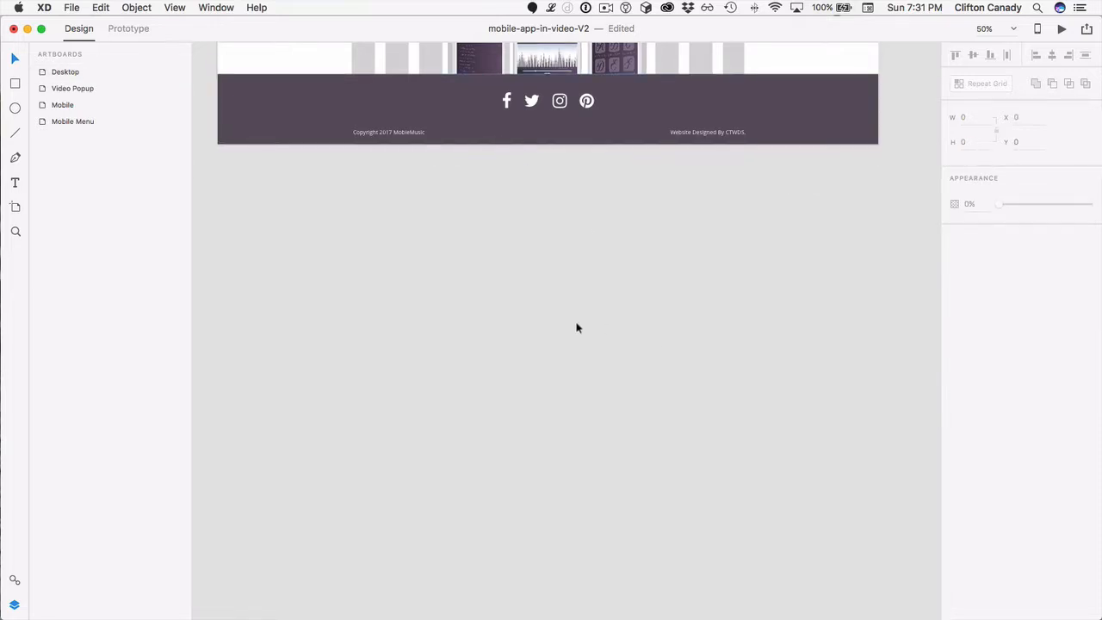
Add a new Web 1920 artboard, 1920 × 1080, next to the Desktop artboard
{"action": "scroll", "coordinate": [576, 327], "scroll_direction": "up", "scroll_amount": 15}
{"action": "scroll", "coordinate": [577, 327], "scroll_direction": "left", "scroll_amount": 10}
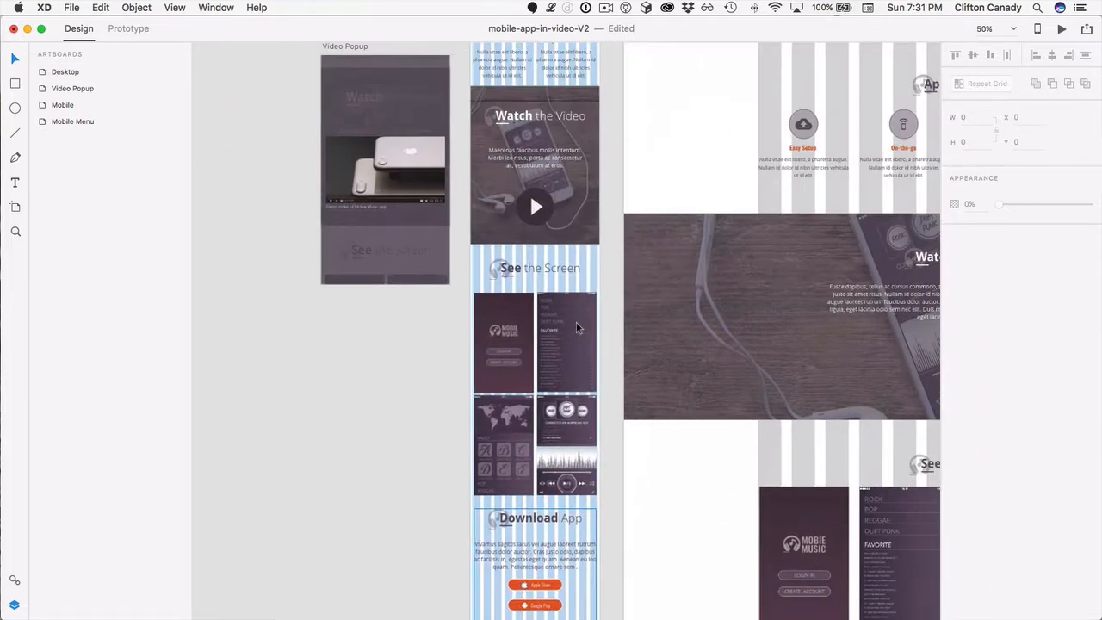
{"action": "scroll", "coordinate": [578, 327], "scroll_direction": "up", "scroll_amount": 5}
{"action": "scroll", "coordinate": [578, 327], "scroll_direction": "left", "scroll_amount": 2}
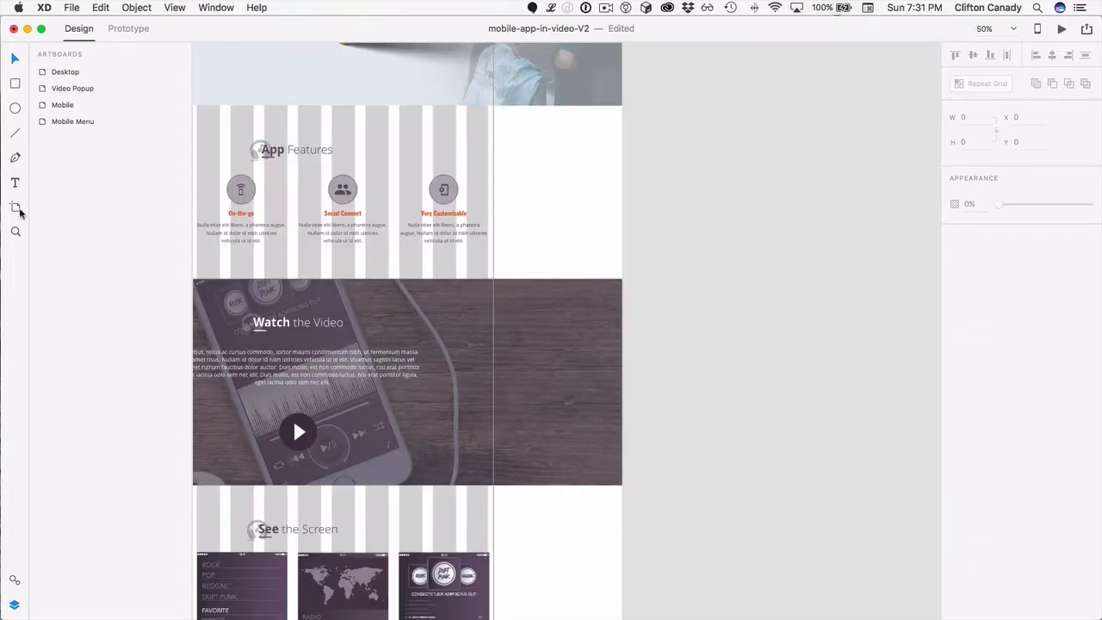
{"action": "left_click", "coordinate": [18, 208]}
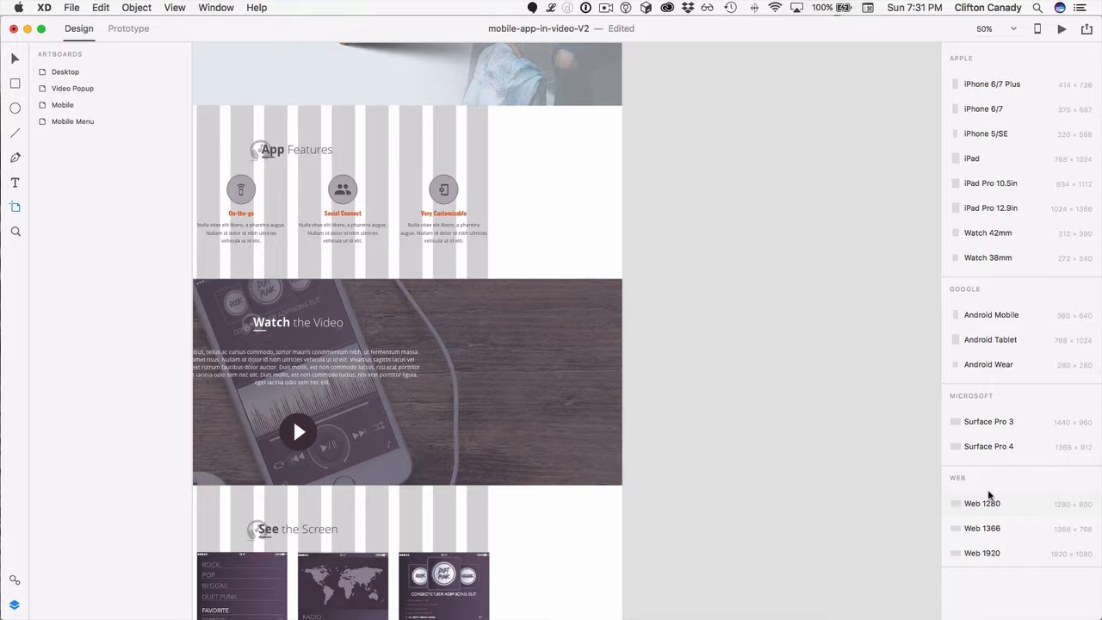
{"action": "left_click", "coordinate": [996, 553]}
{"action": "scroll", "coordinate": [516, 309], "scroll_direction": "down", "scroll_amount": 4}
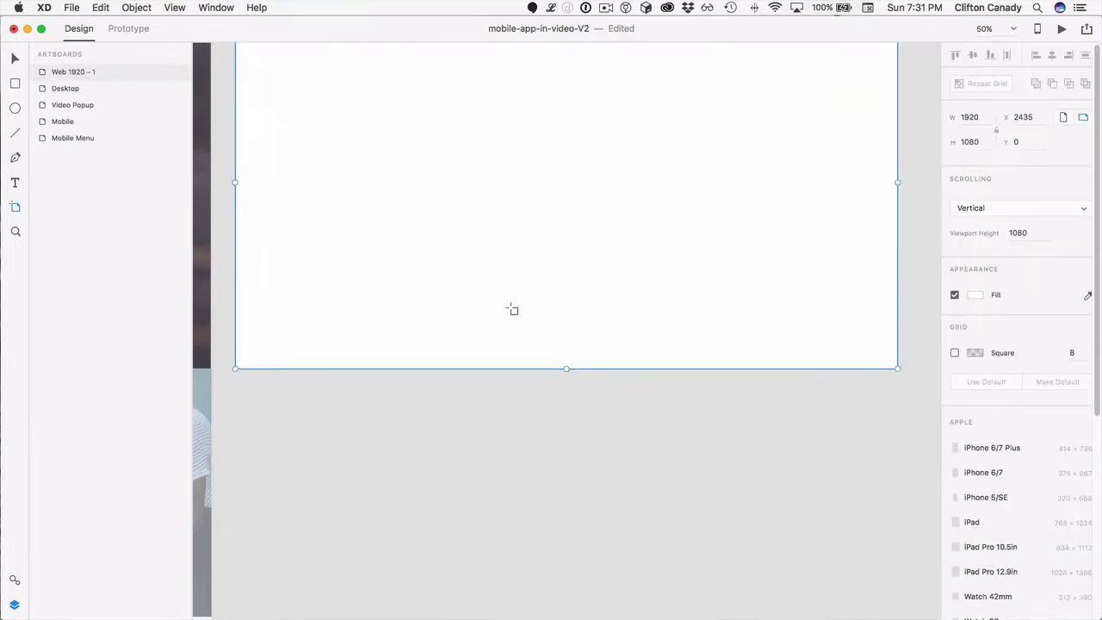
Move the new Web 1920 artboard down beside the Desktop artboard's Watch the Video section, to X 2426, Y 2084
{"action": "left_click_drag", "start_coordinate": [432, 167], "coordinate": [460, 376]}
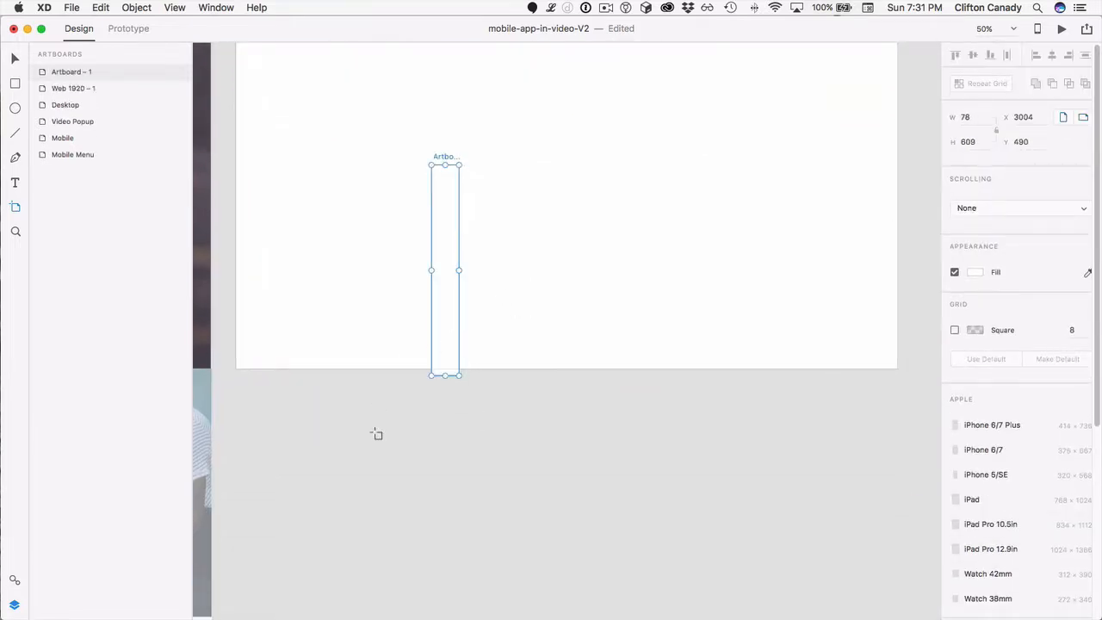
{"action": "key", "text": "super+z"}
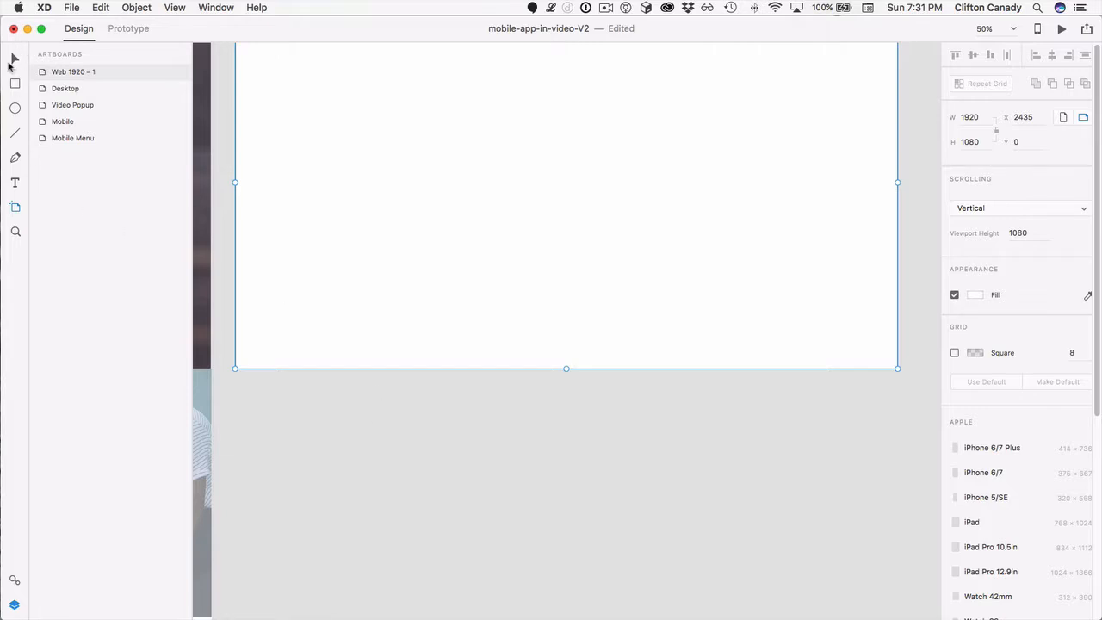
{"action": "left_click_drag", "start_coordinate": [379, 221], "coordinate": [372, 353]}
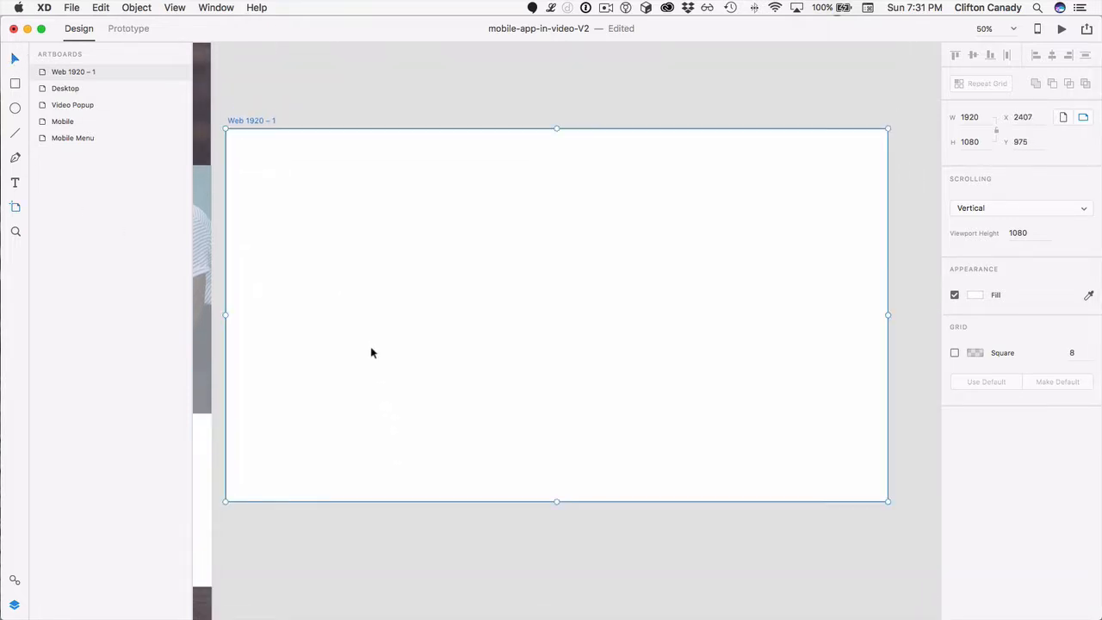
{"action": "scroll", "coordinate": [370, 351], "scroll_direction": "left", "scroll_amount": 10}
{"action": "scroll", "coordinate": [370, 351], "scroll_direction": "down", "scroll_amount": 4}
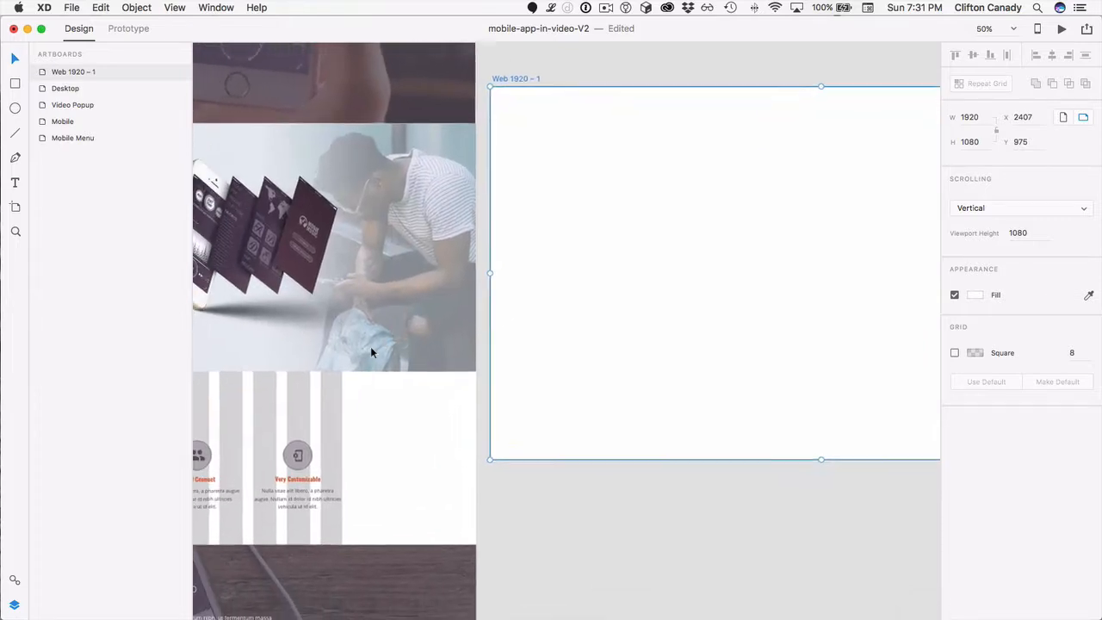
{"action": "scroll", "coordinate": [371, 352], "scroll_direction": "down", "scroll_amount": 10}
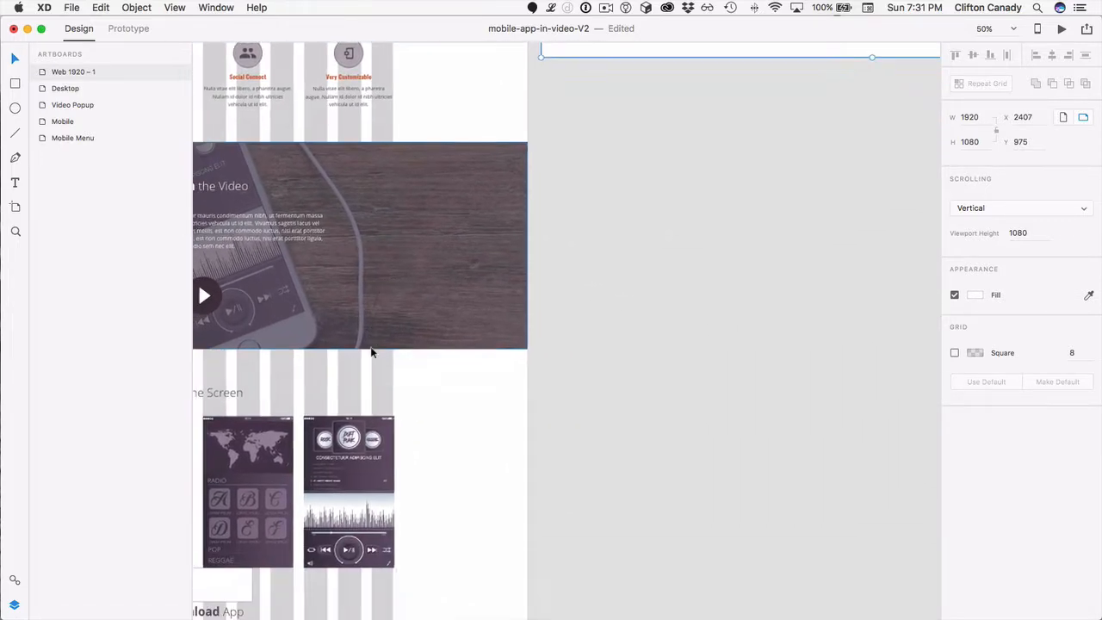
{"action": "scroll", "coordinate": [642, 153], "scroll_direction": "up", "scroll_amount": 3}
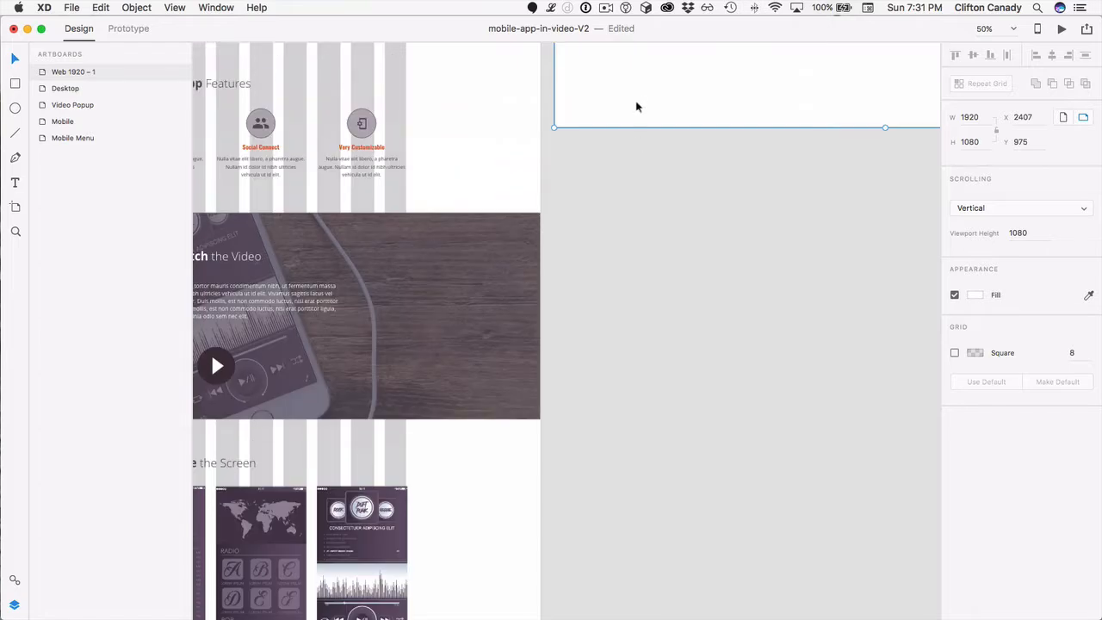
{"action": "left_click_drag", "start_coordinate": [637, 105], "coordinate": [645, 477]}
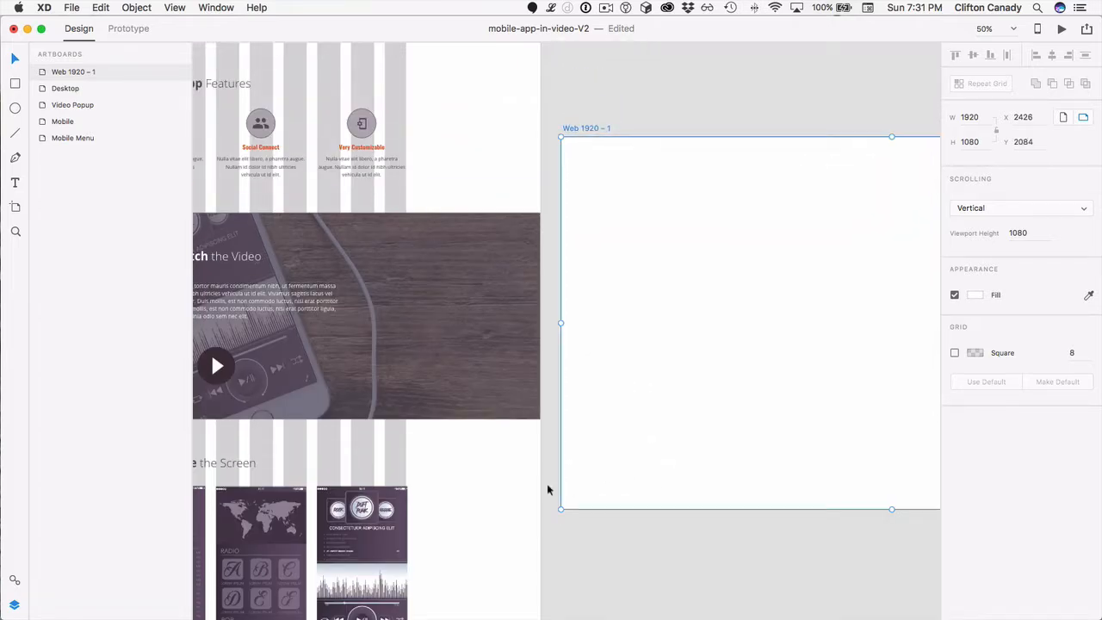
Remove the stray white rectangle above the Download App heading on the Desktop artboard
{"action": "scroll", "coordinate": [546, 484], "scroll_direction": "left", "scroll_amount": 9}
{"action": "scroll", "coordinate": [546, 484], "scroll_direction": "down", "scroll_amount": 3}
{"action": "key", "text": "super+minus"}
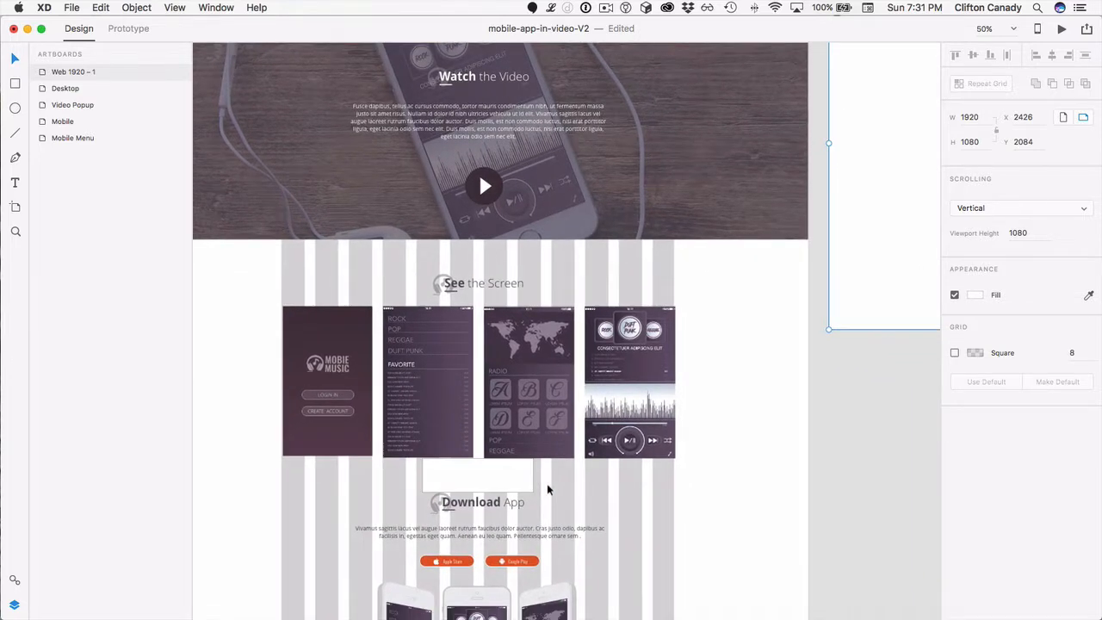
{"action": "key", "text": "super+minus"}
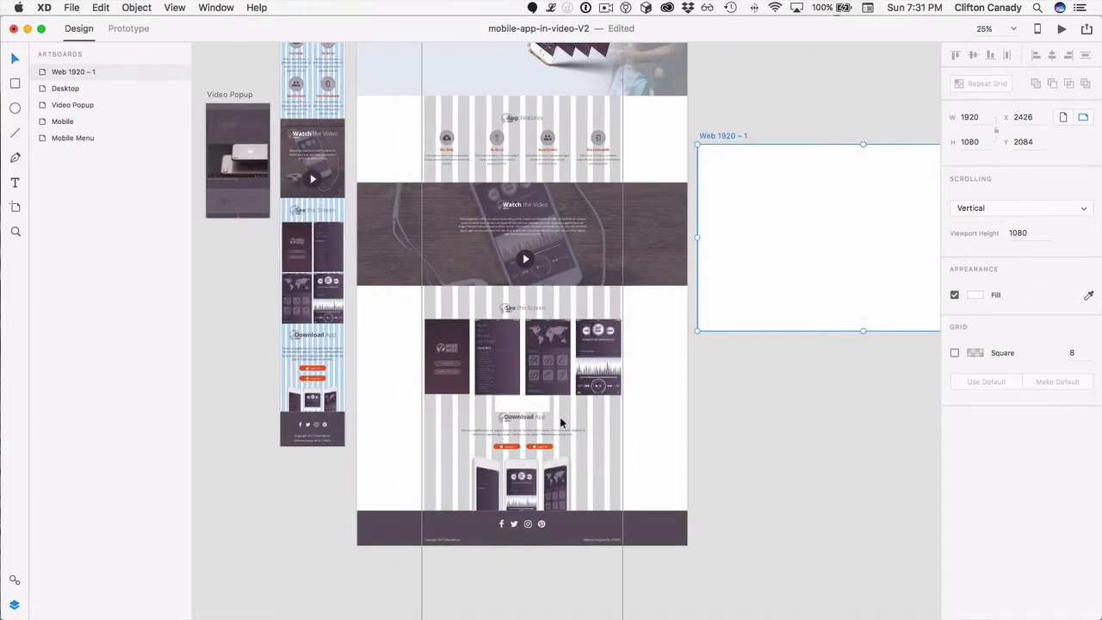
{"action": "left_click", "coordinate": [315, 545]}
{"action": "left_click_drag", "start_coordinate": [715, 481], "coordinate": [366, 411]}
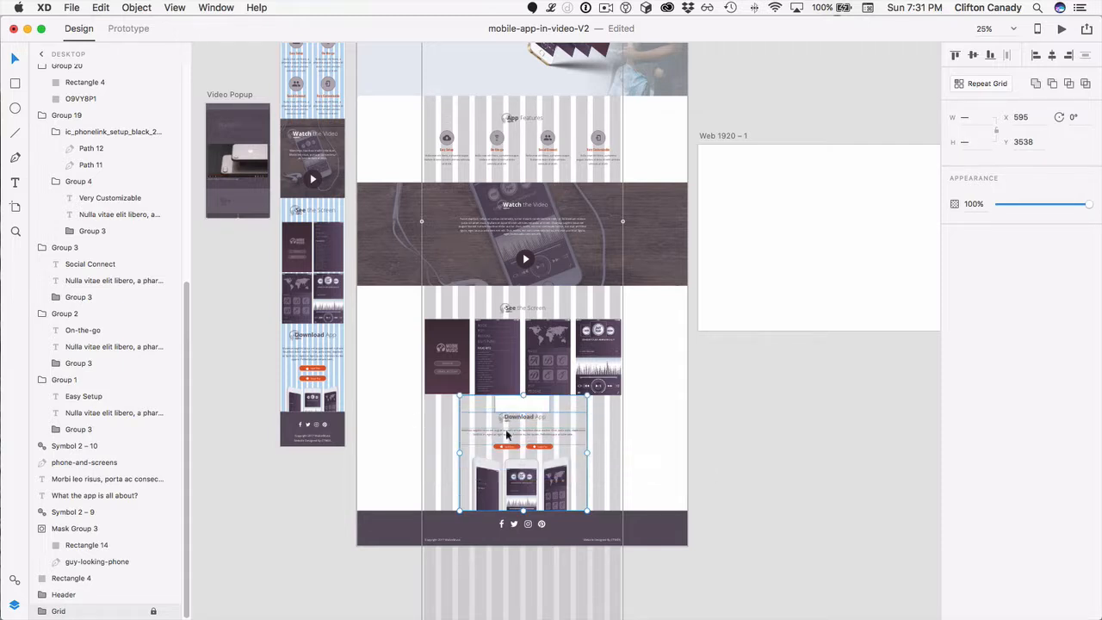
{"action": "right_click", "coordinate": [515, 420]}
{"action": "left_click", "coordinate": [272, 515]}
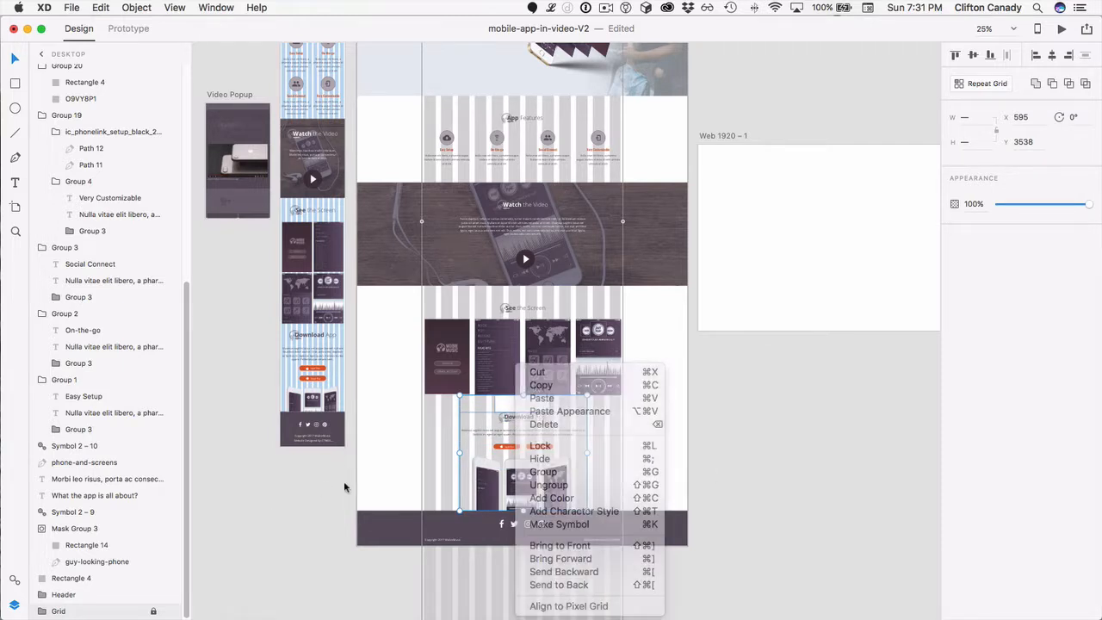
{"action": "double_click", "coordinate": [515, 410]}
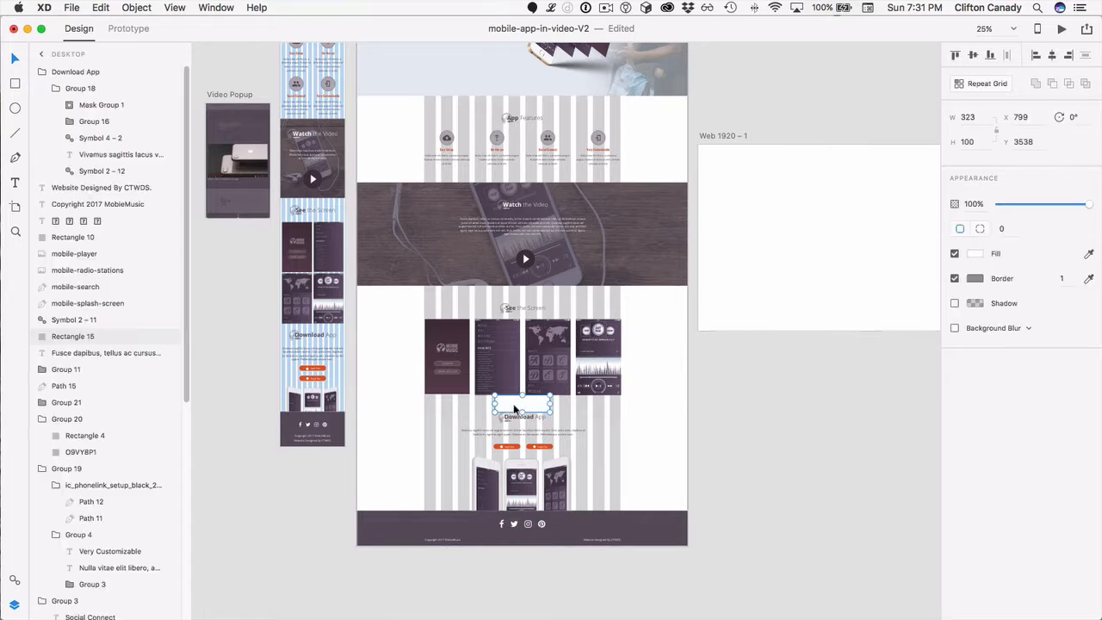
{"action": "key", "text": "Escape"}
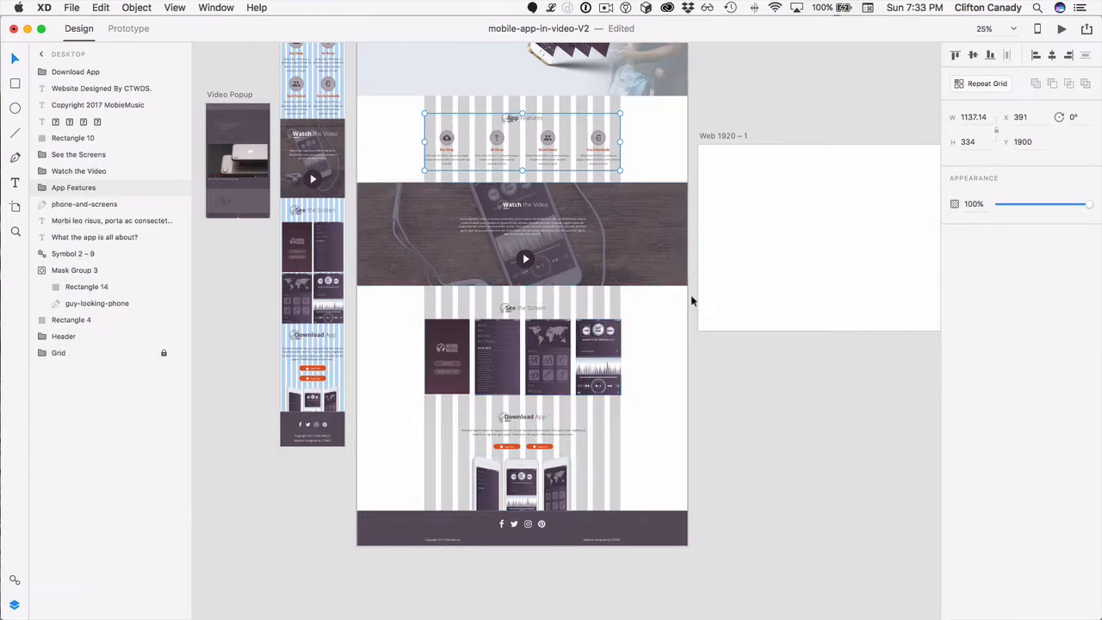
Copy the App Features, Watch the Video and See the Screens groups onto the Web 1920 – 1 artboard, placed at X -92, Y -183
{"action": "left_click_drag", "start_coordinate": [695, 362], "coordinate": [386, 121]}
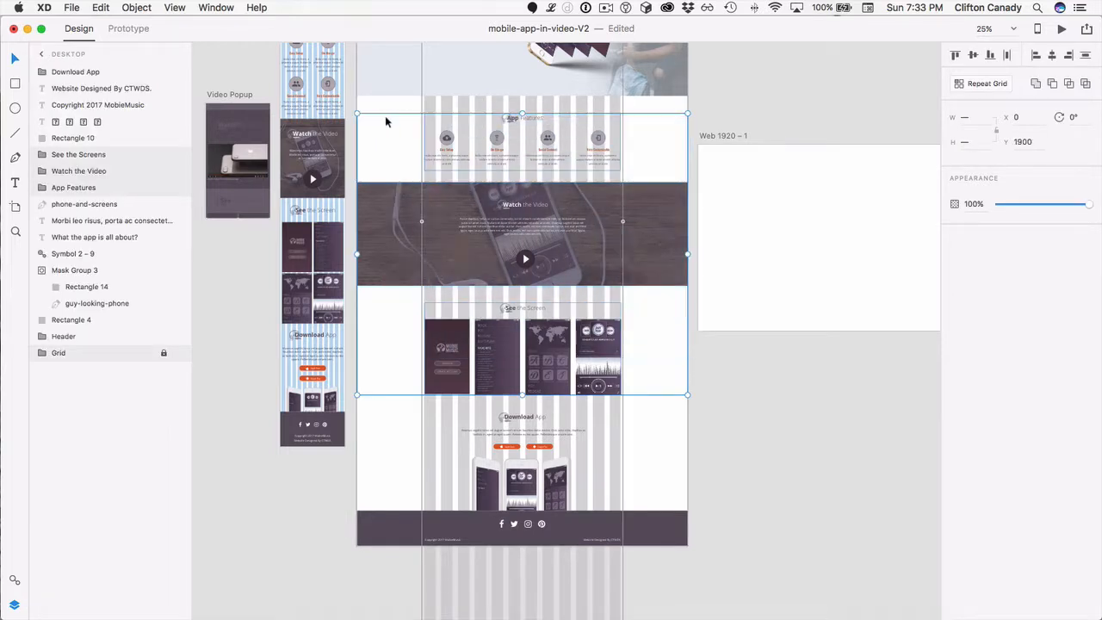
{"action": "right_click", "coordinate": [448, 138]}
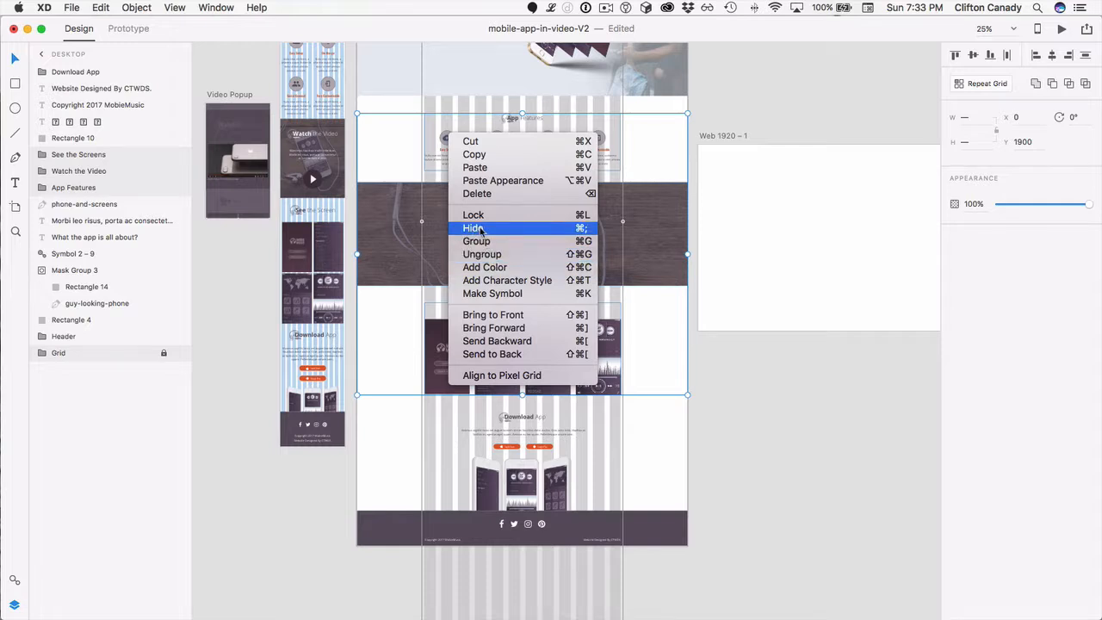
{"action": "left_click", "coordinate": [375, 160]}
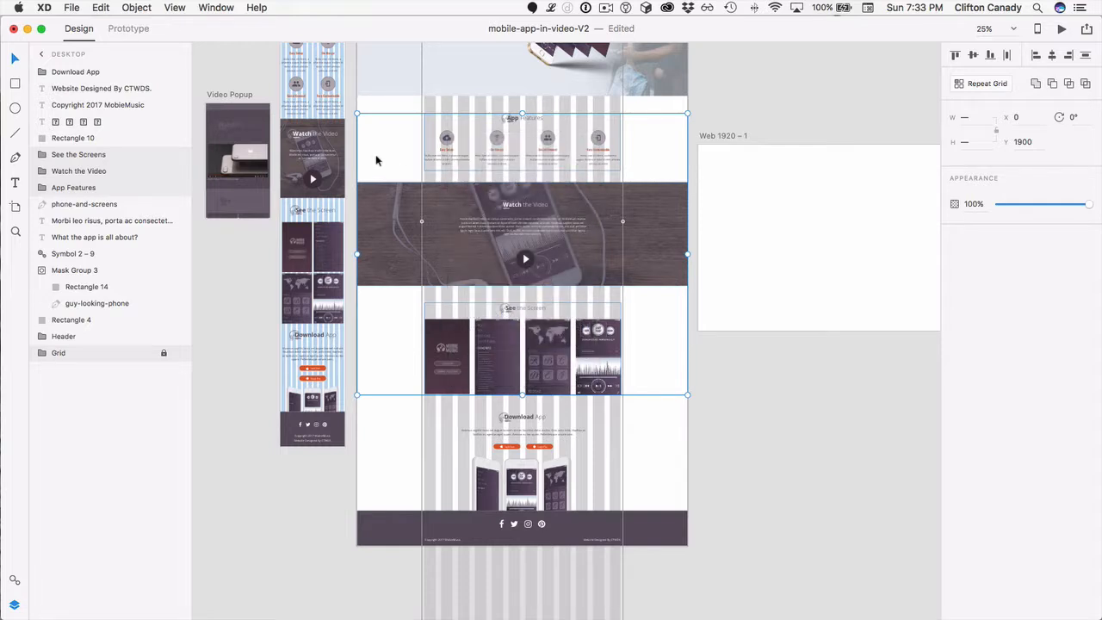
{"action": "left_click", "coordinate": [719, 136]}
{"action": "key", "text": "super+v"}
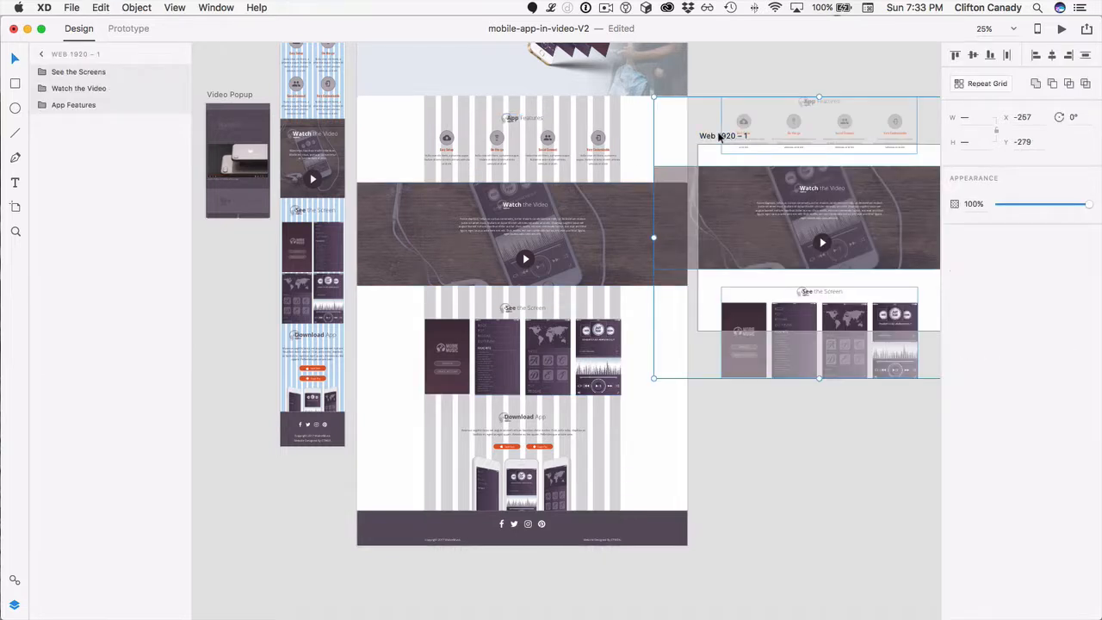
{"action": "left_click_drag", "start_coordinate": [735, 211], "coordinate": [762, 228]}
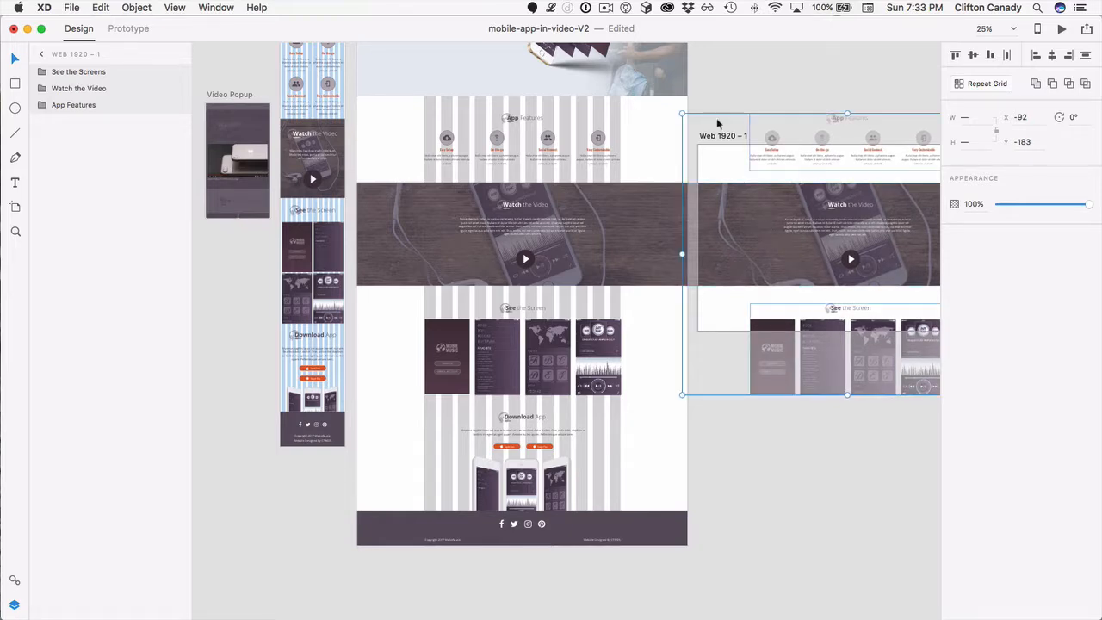
{"action": "left_click", "coordinate": [730, 83]}
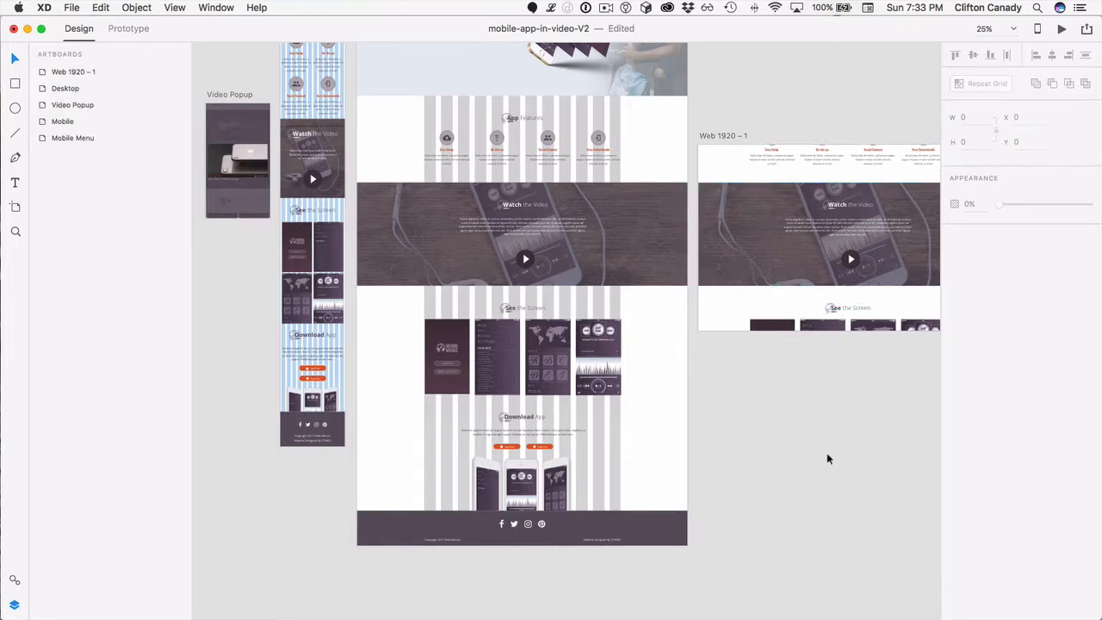
Copy the video/text group and the overlay from the Video Popup artboard onto the Web 1920 – 1 artboard
{"action": "scroll", "coordinate": [826, 458], "scroll_direction": "up", "scroll_amount": 1}
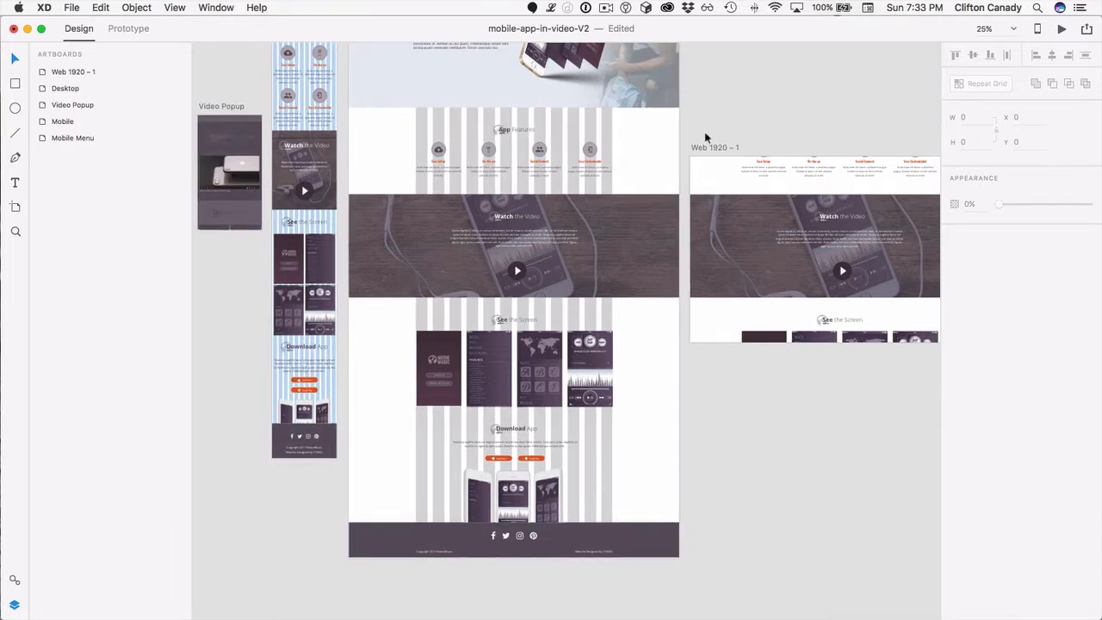
{"action": "left_click", "coordinate": [218, 191]}
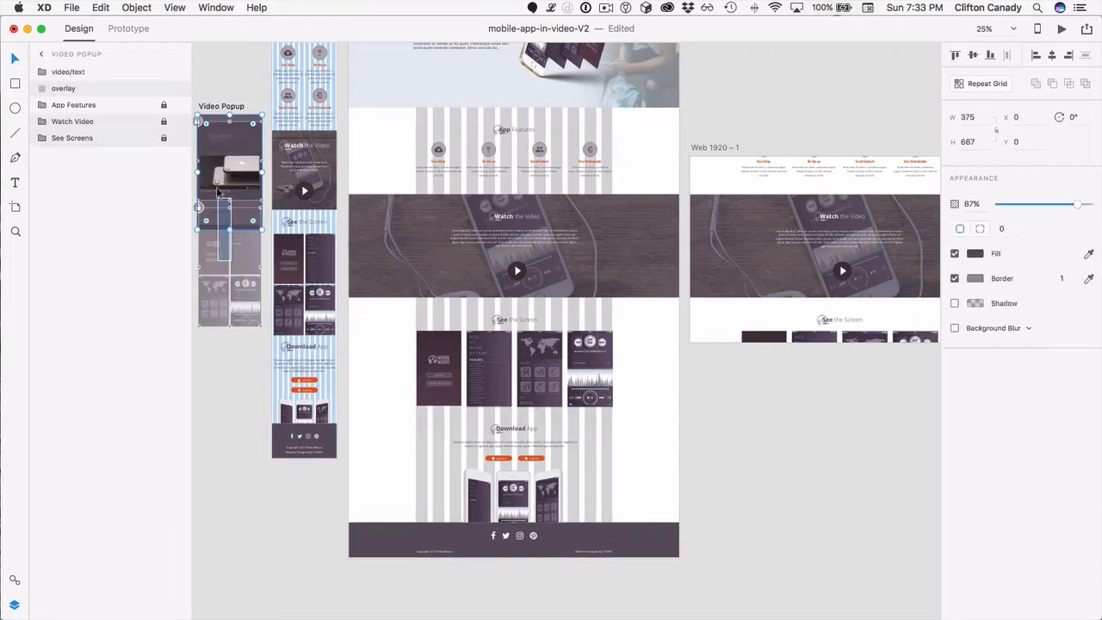
{"action": "left_click", "coordinate": [236, 383]}
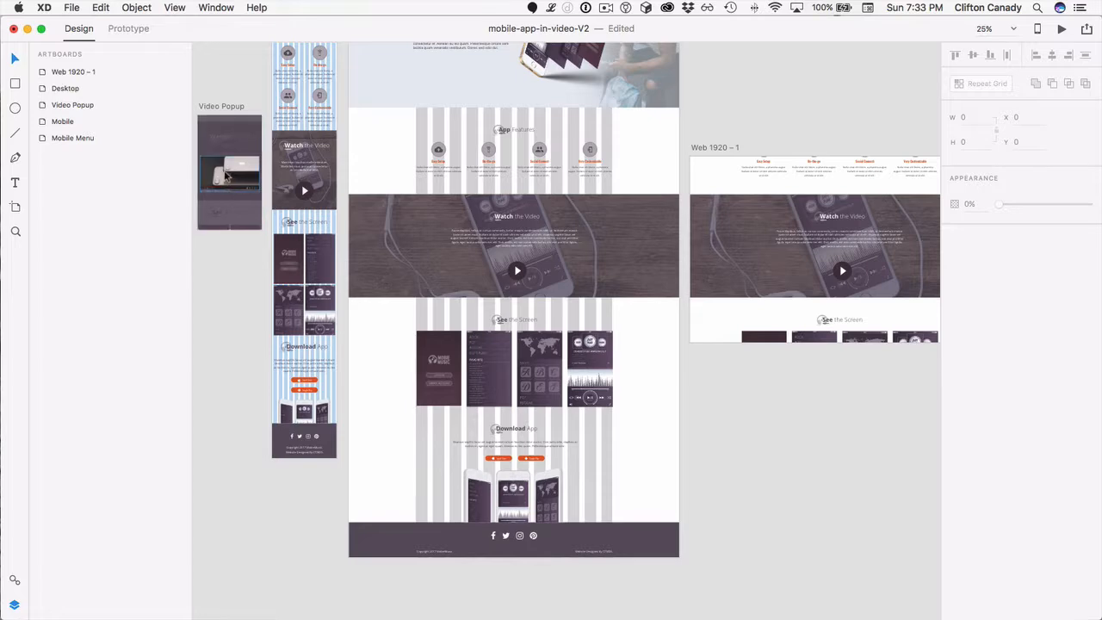
{"action": "left_click", "coordinate": [228, 178]}
{"action": "key", "text": "super+equal"}
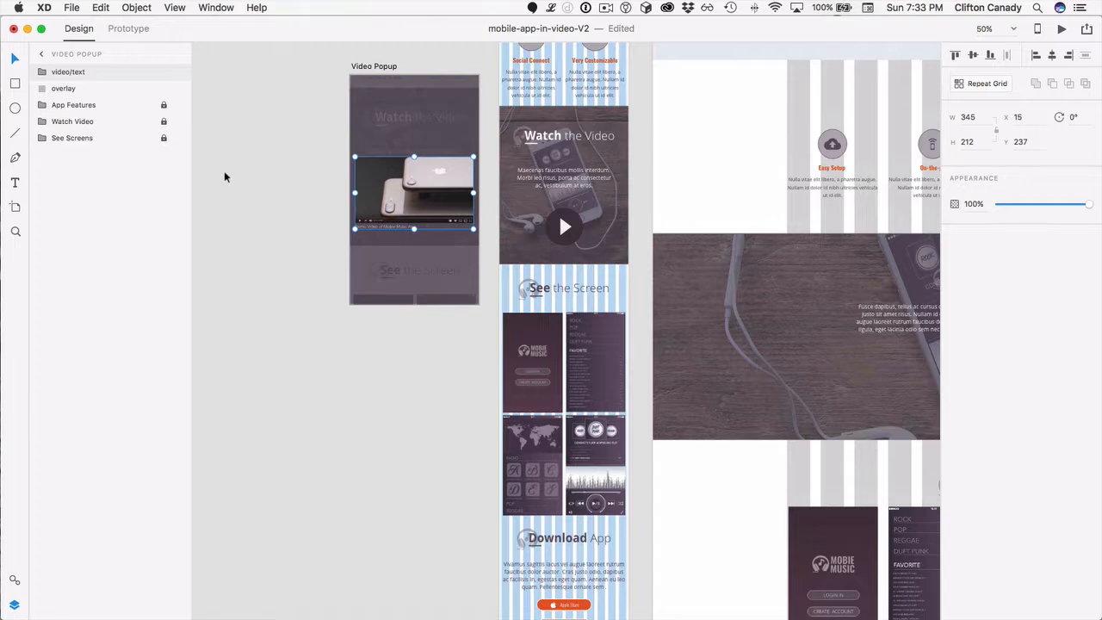
{"action": "left_click", "coordinate": [380, 267], "text": "shift"}
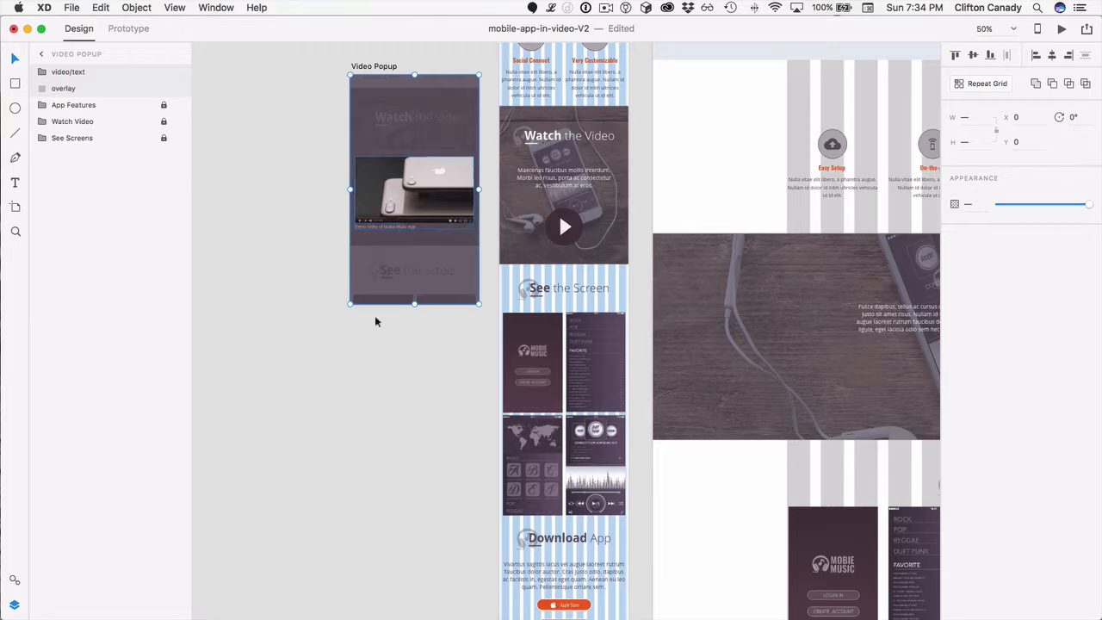
{"action": "scroll", "coordinate": [376, 321], "scroll_direction": "right", "scroll_amount": 10}
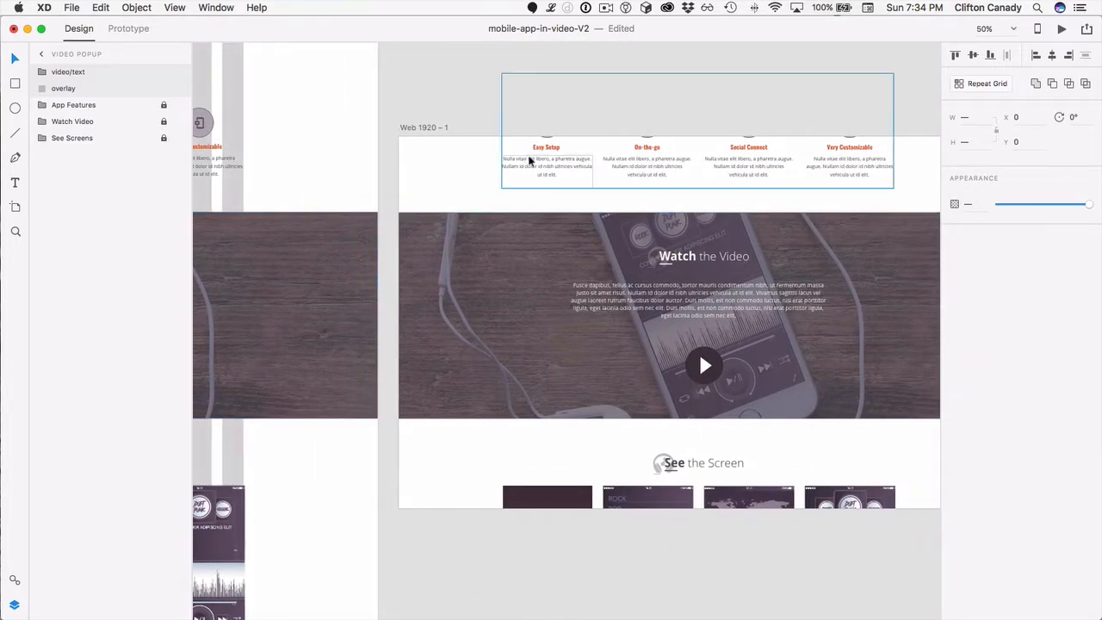
{"action": "left_click", "coordinate": [436, 170]}
{"action": "key", "text": "super+v"}
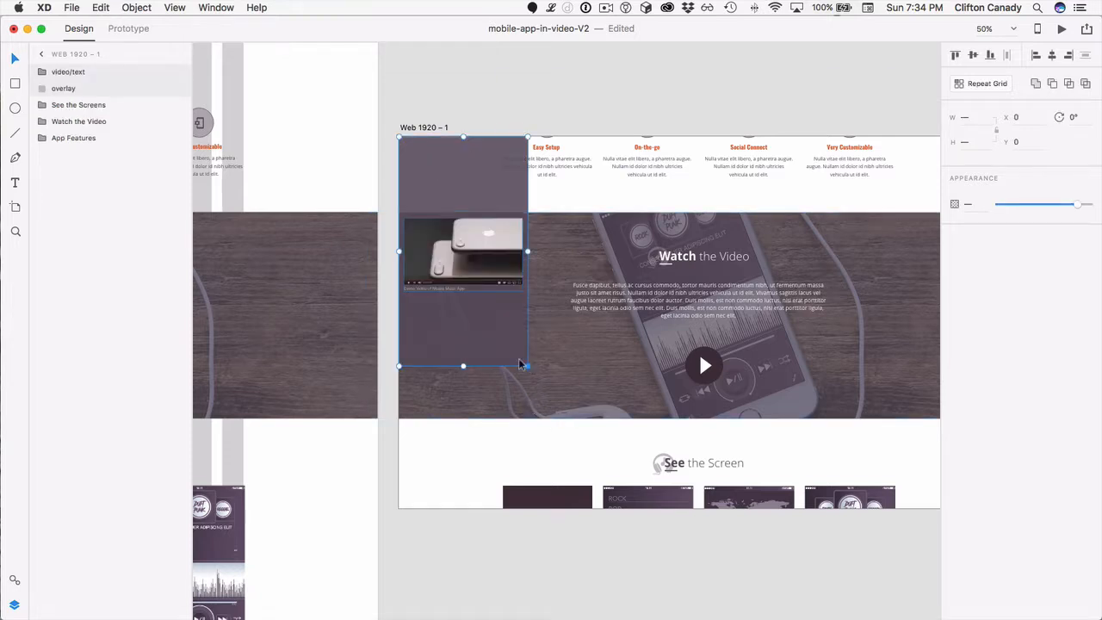
Stretch the pasted overlay to 1920 × 1080 so that it covers the whole Web 1920 – 1 artboard
{"action": "left_click", "coordinate": [470, 433]}
{"action": "double_click", "coordinate": [510, 346]}
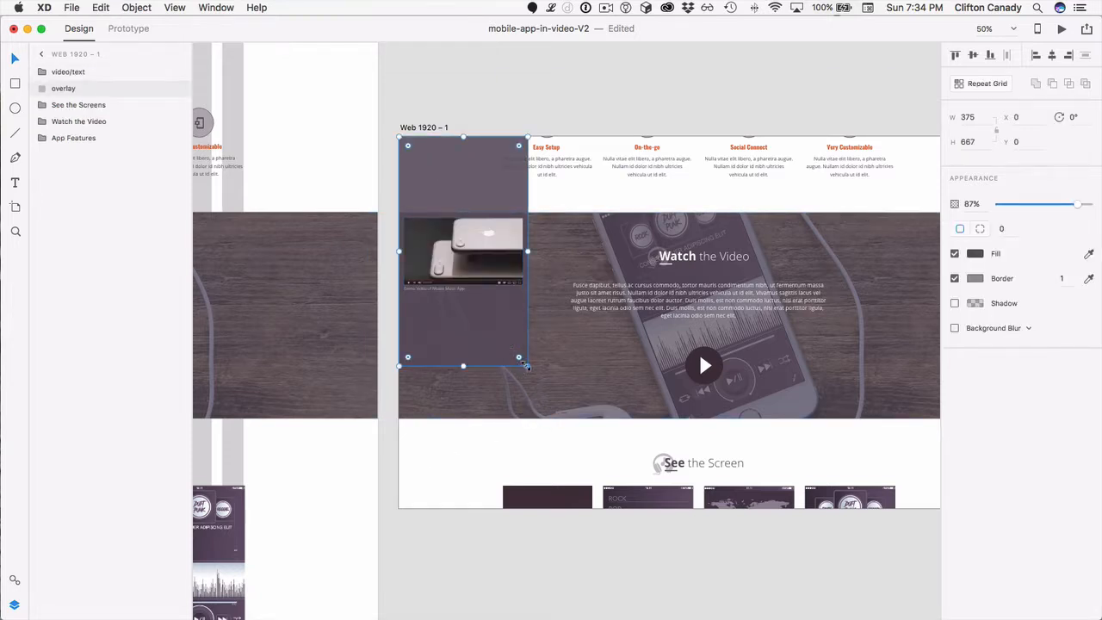
{"action": "left_click_drag", "start_coordinate": [521, 362], "coordinate": [952, 510]}
{"action": "scroll", "coordinate": [721, 535], "scroll_direction": "right", "scroll_amount": 5}
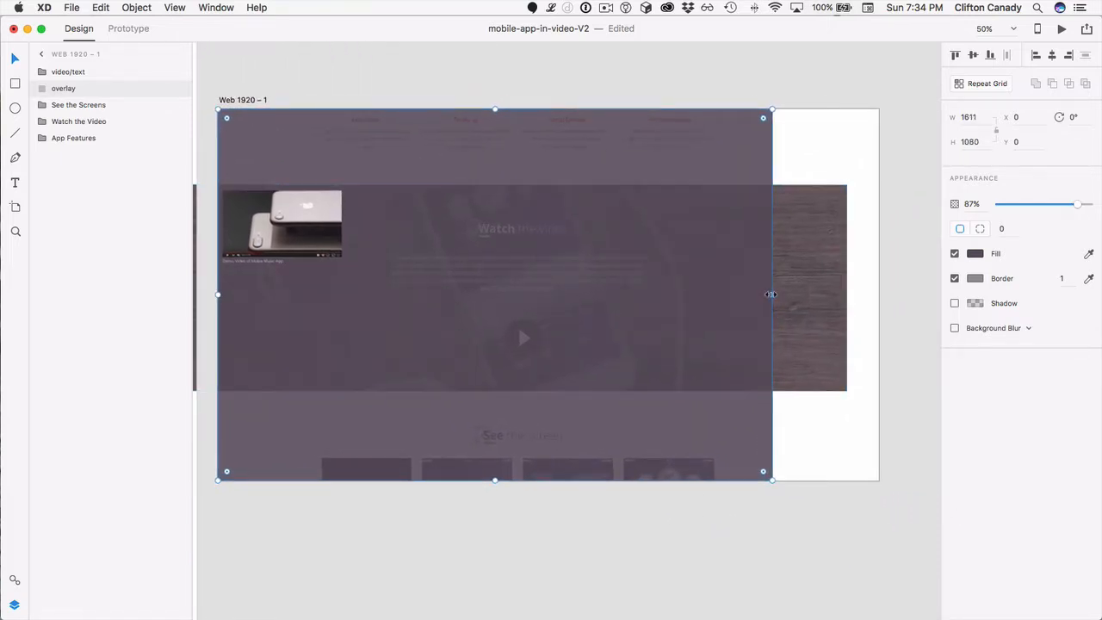
{"action": "left_click_drag", "start_coordinate": [771, 294], "coordinate": [879, 291]}
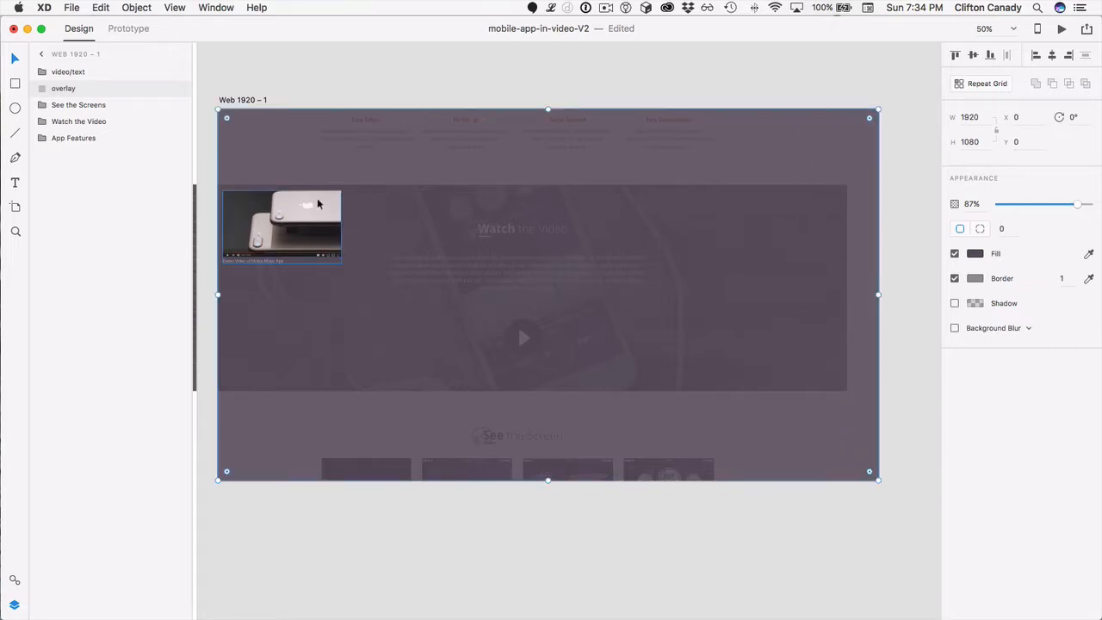
Enlarge the video/text group proportionally to about 773 × 474 and centre it on the overlay at X 573.63, Y 283
{"action": "left_click_drag", "start_coordinate": [290, 226], "coordinate": [547, 233]}
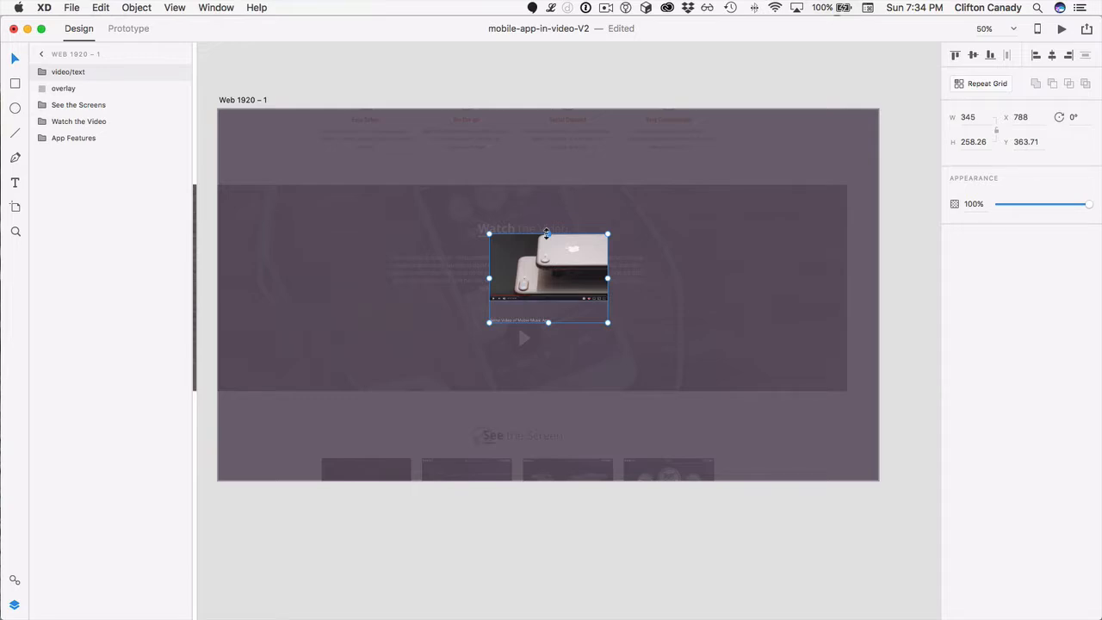
{"action": "key", "text": "ctrl+z"}
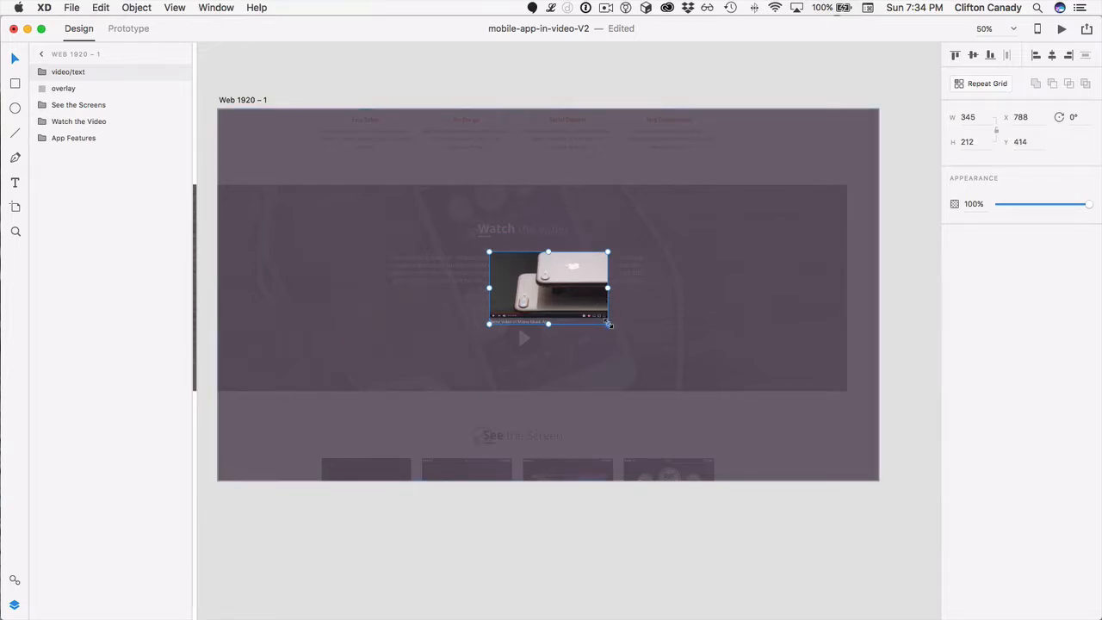
{"action": "double_click", "coordinate": [583, 300]}
{"action": "left_click", "coordinate": [579, 367]}
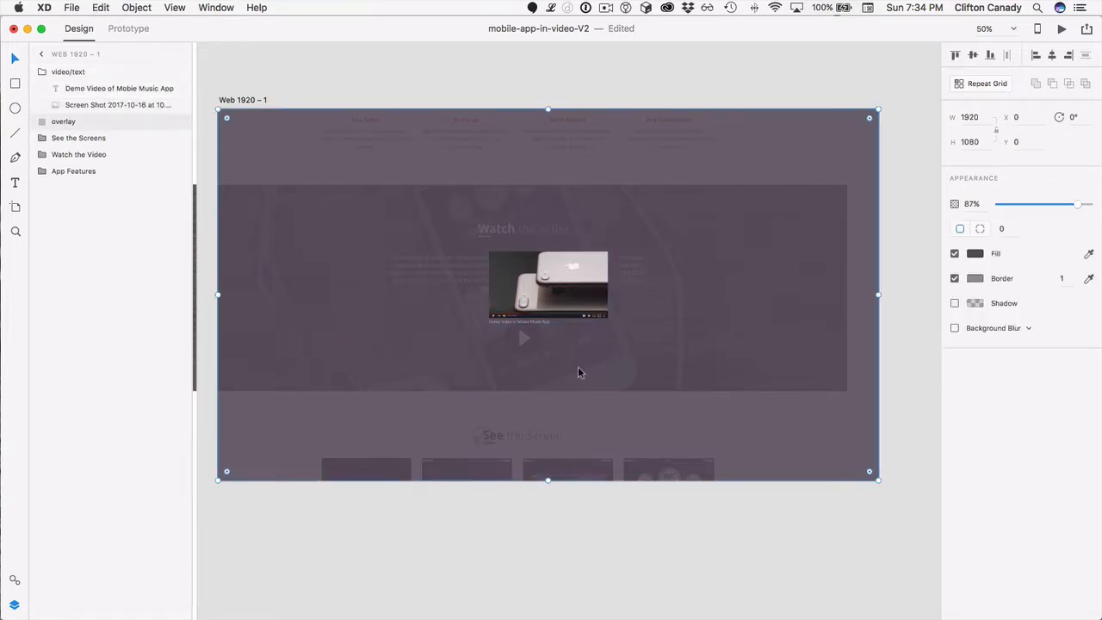
{"action": "left_click", "coordinate": [543, 287]}
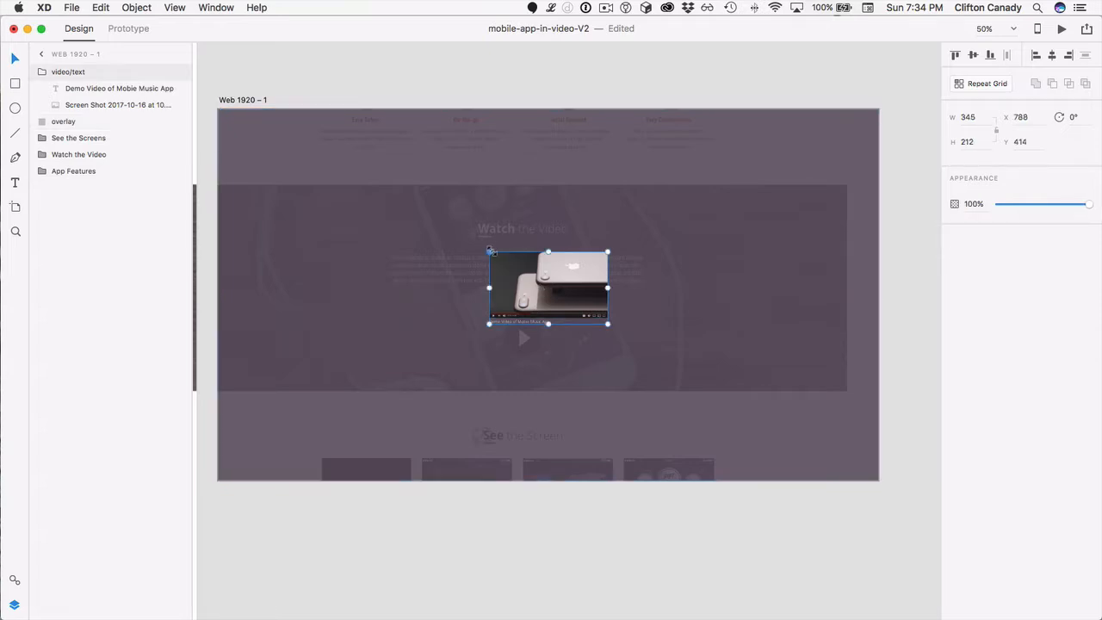
{"action": "left_click_drag", "start_coordinate": [488, 248], "coordinate": [331, 158]}
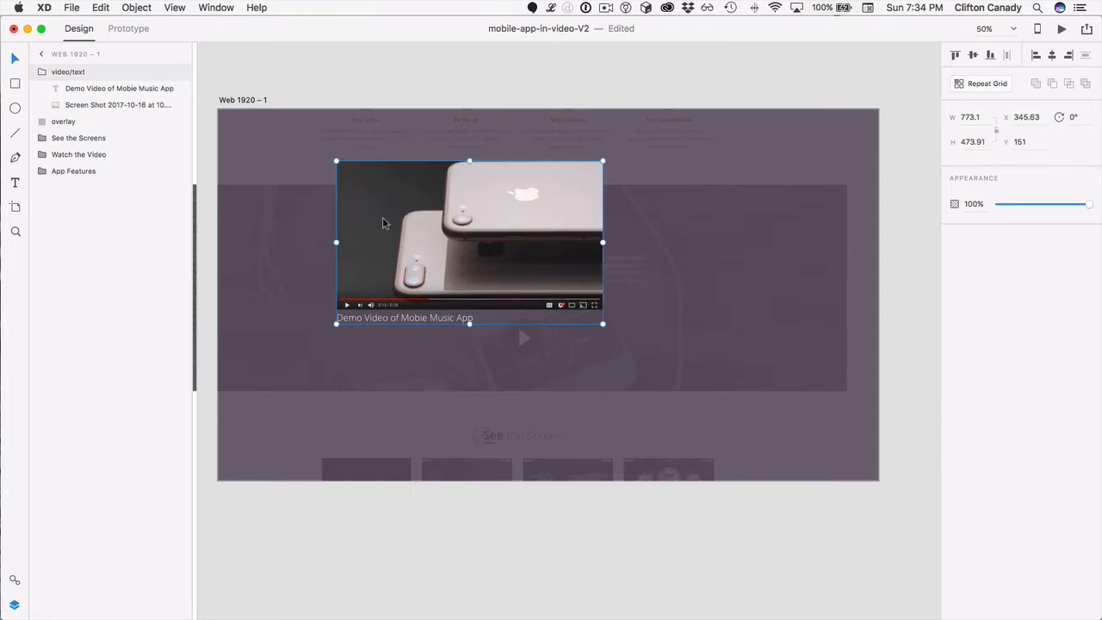
{"action": "left_click_drag", "start_coordinate": [382, 217], "coordinate": [472, 279]}
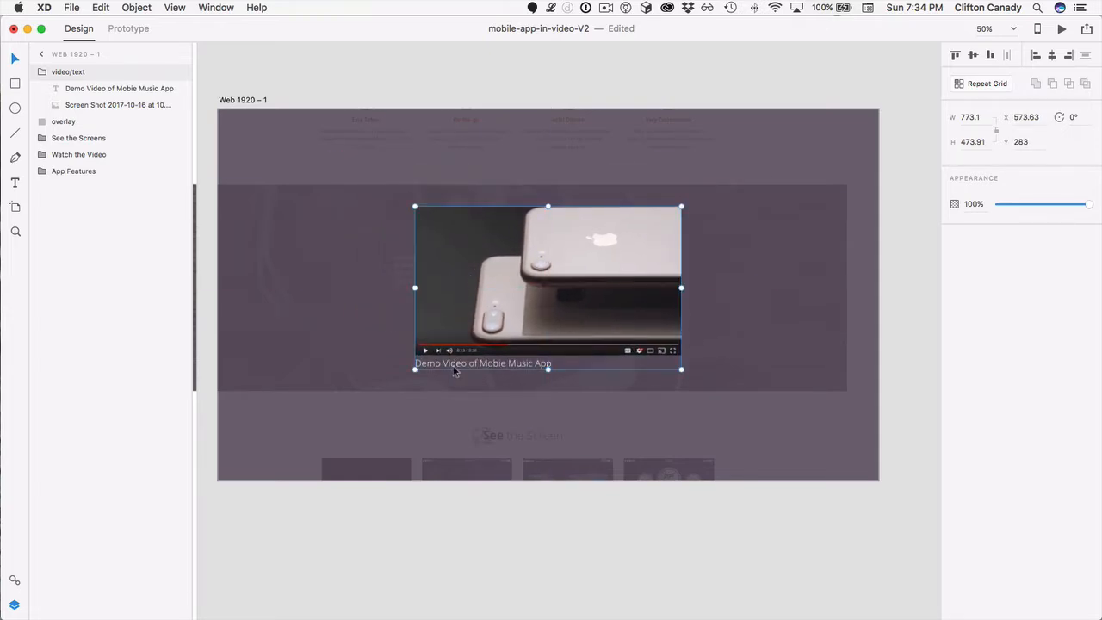
Set the video caption's font size to 20 and move it up closer beneath the video, to Y 717.91
{"action": "double_click", "coordinate": [455, 371]}
{"action": "double_click", "coordinate": [453, 364]}
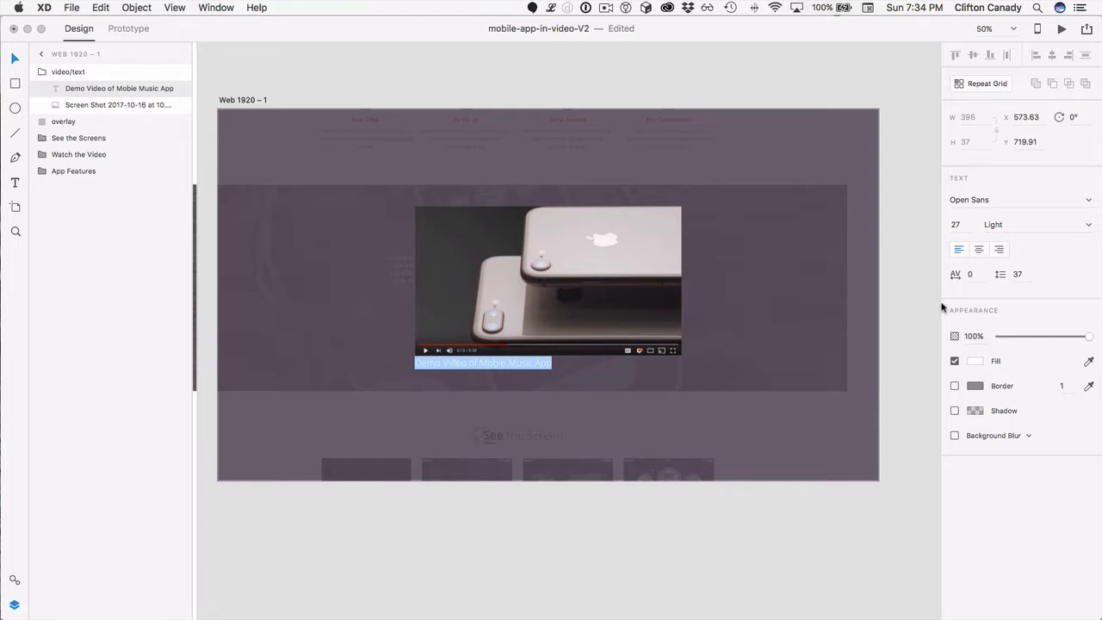
{"action": "left_click", "coordinate": [954, 225]}
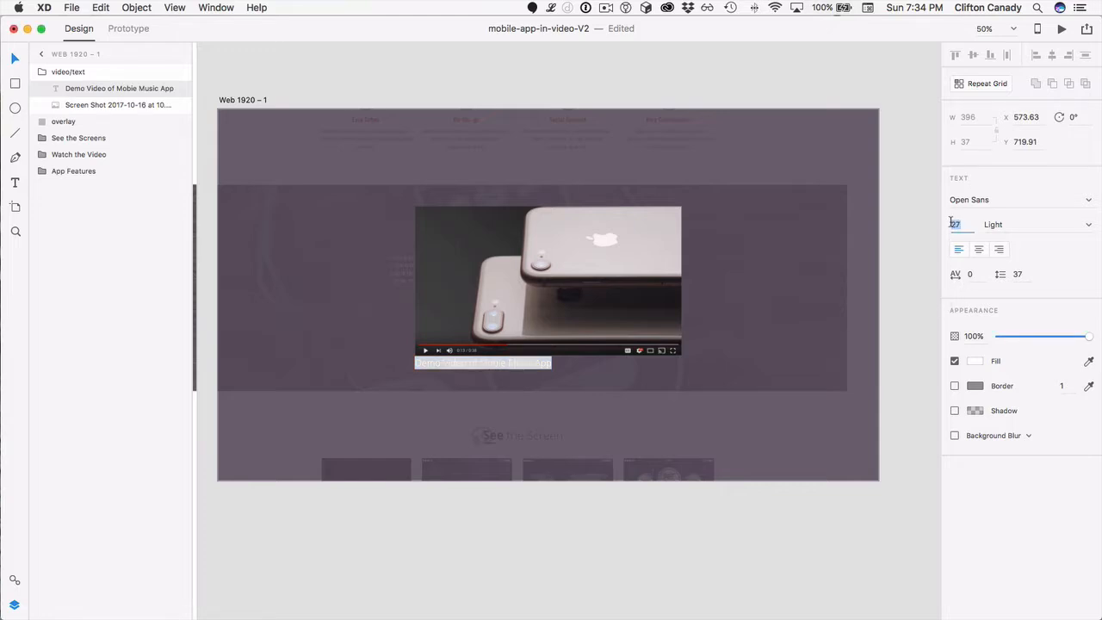
{"action": "type", "text": "20"}
{"action": "key", "text": "Return"}
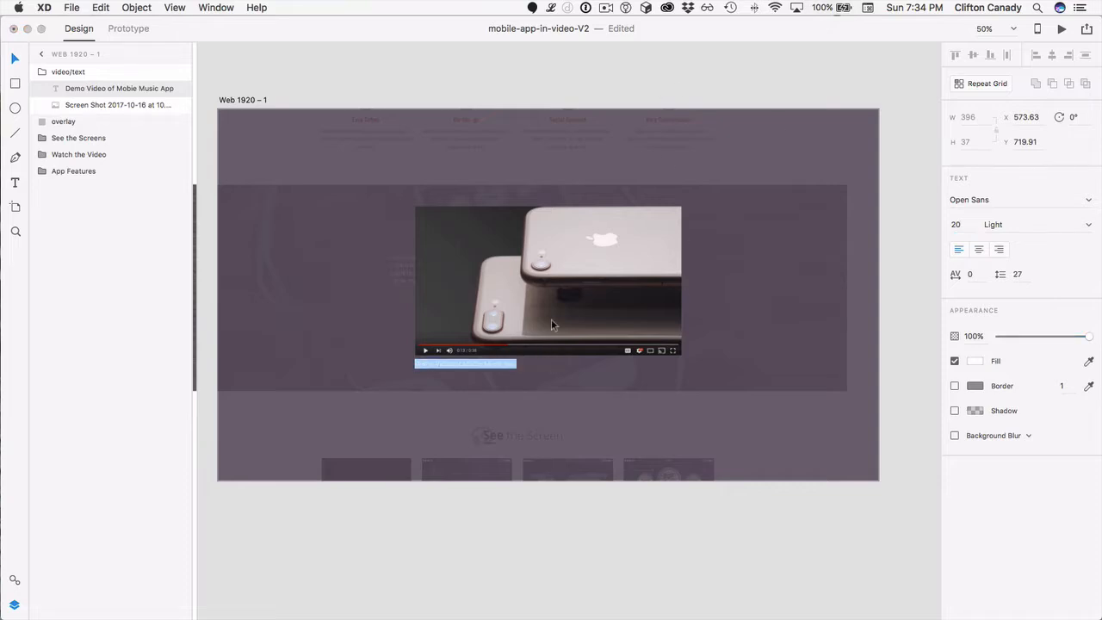
{"action": "key", "text": "Escape"}
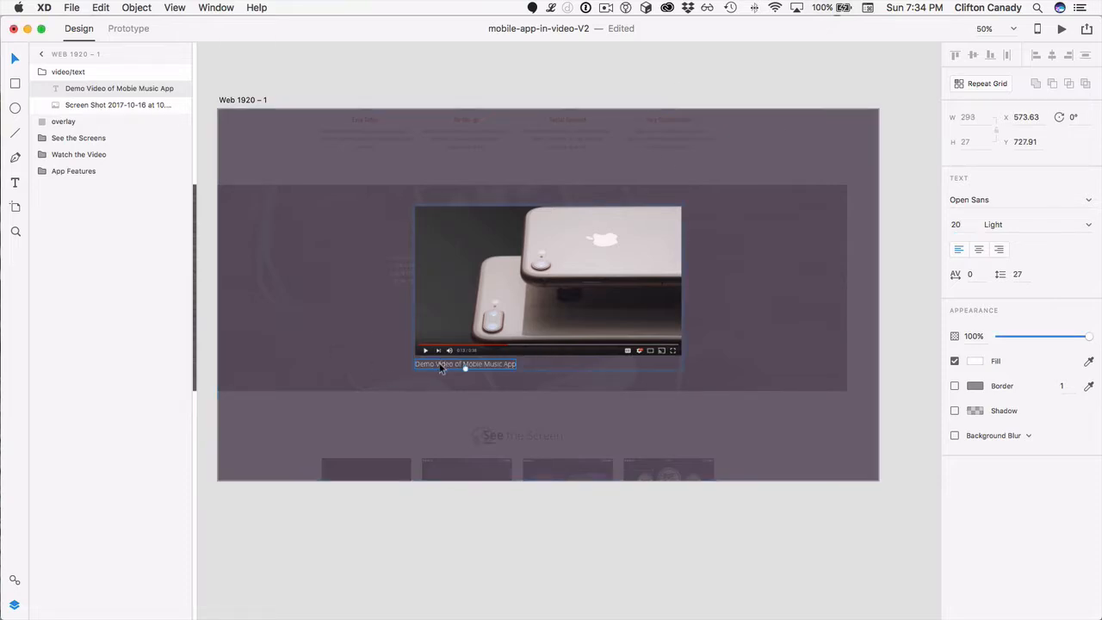
{"action": "left_click_drag", "start_coordinate": [440, 368], "coordinate": [438, 362]}
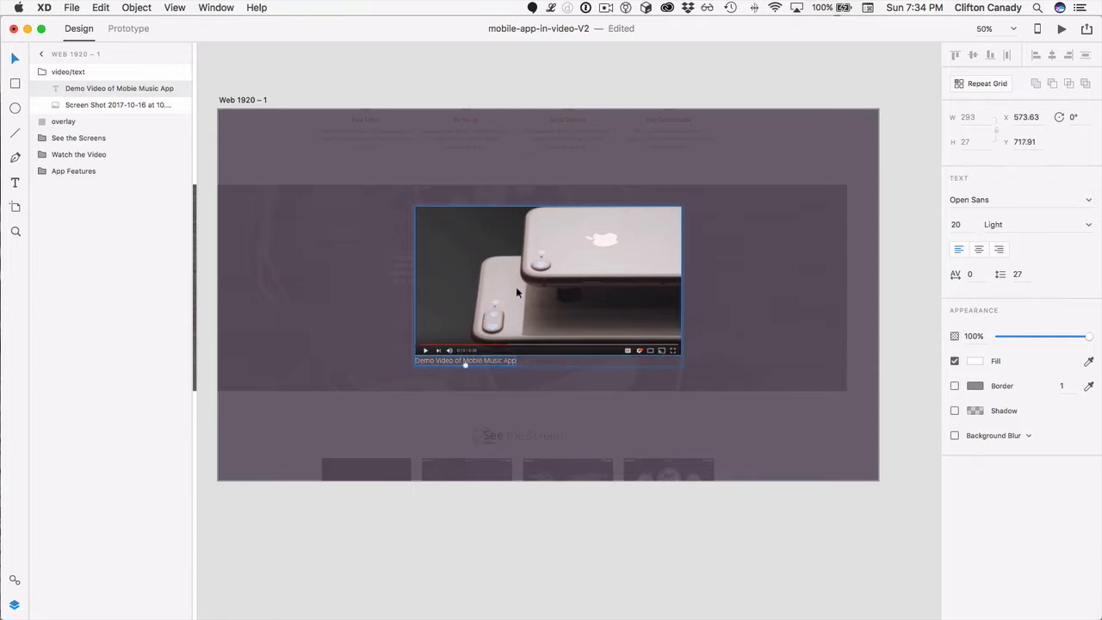
Rename the Web 1920 – 1 artboard as "Desktop - Watch Video"
{"action": "double_click", "coordinate": [239, 99]}
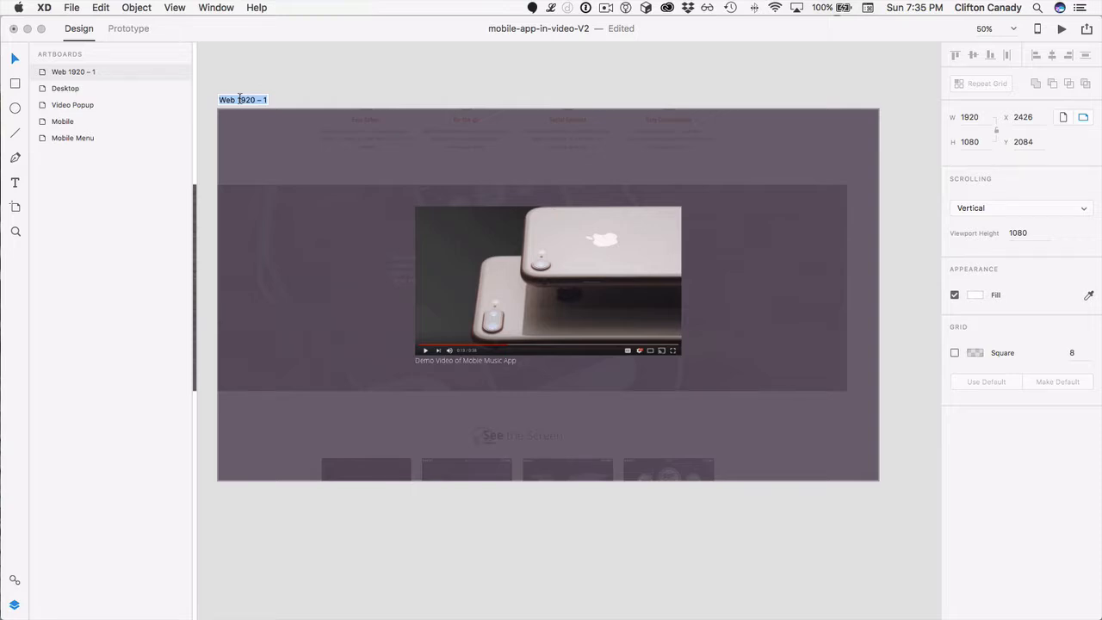
{"action": "type", "text": "Wat"}
{"action": "type", "text": "th"}
{"action": "key", "text": "BackSpace"}
{"action": "key", "text": "BackSpace"}
{"action": "type", "text": "ch Vi"}
{"action": "type", "text": "deo"}
{"action": "type", "text": " Desk"}
{"action": "type", "text": "top "}
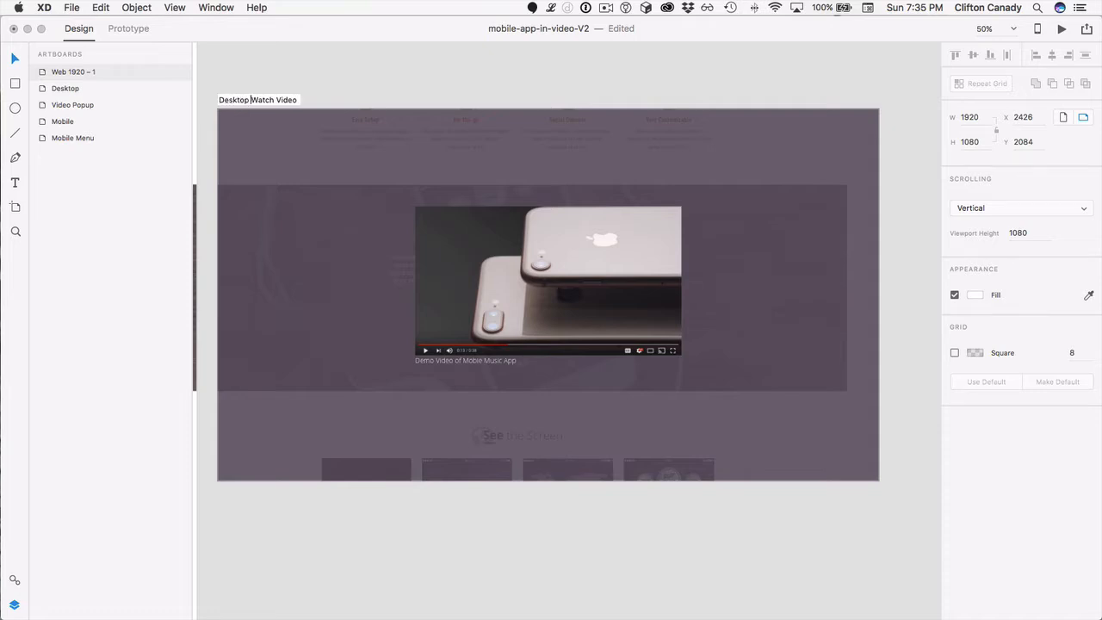
{"action": "type", "text": "-"}
{"action": "key", "text": "Return"}
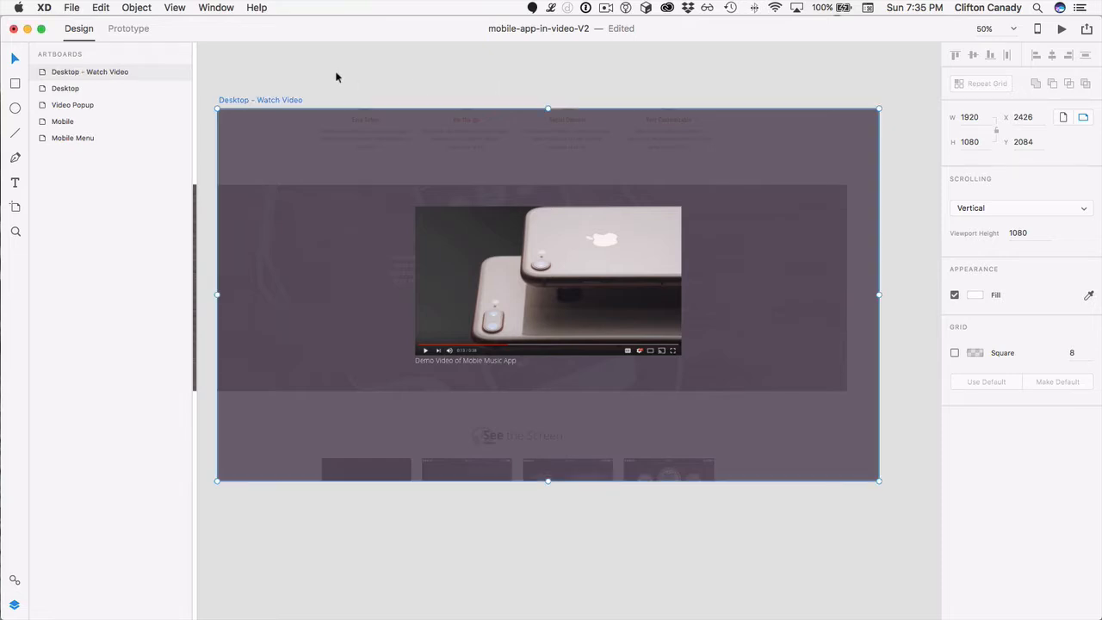
Review the overall arrangement of all the mobile and desktop artboards together
{"action": "key", "text": "super+minus"}
{"action": "key", "text": "super+minus"}
{"action": "key", "text": "super+minus"}
{"action": "key", "text": "super+minus"}
{"action": "key", "text": "super+minus"}
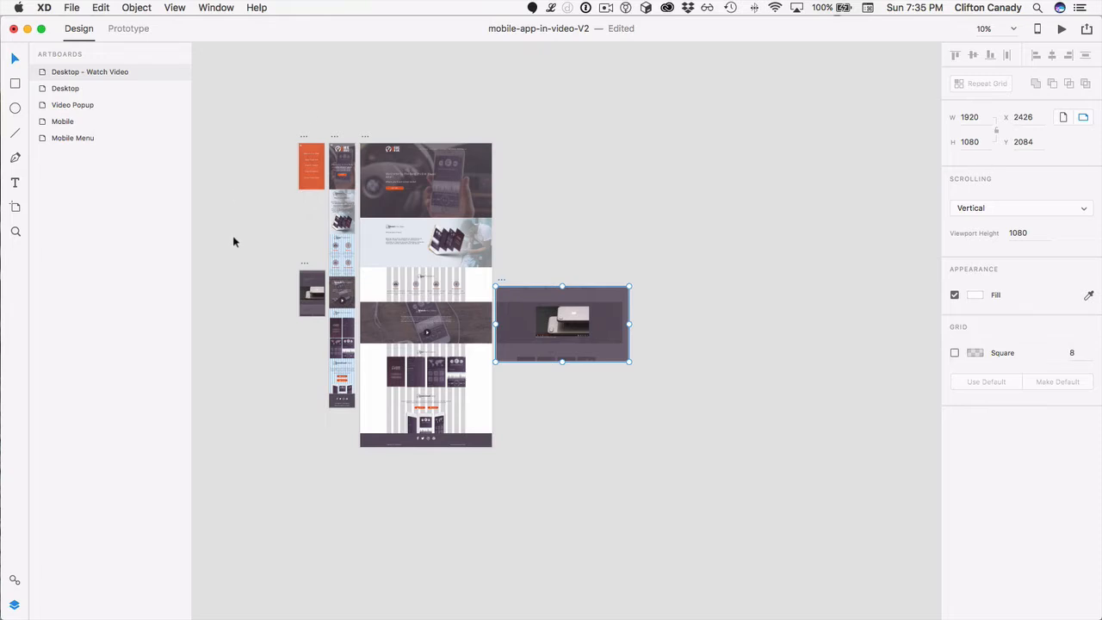
{"action": "scroll", "coordinate": [233, 242], "scroll_direction": "down", "scroll_amount": 2}
{"action": "scroll", "coordinate": [233, 241], "scroll_direction": "down", "scroll_amount": 2}
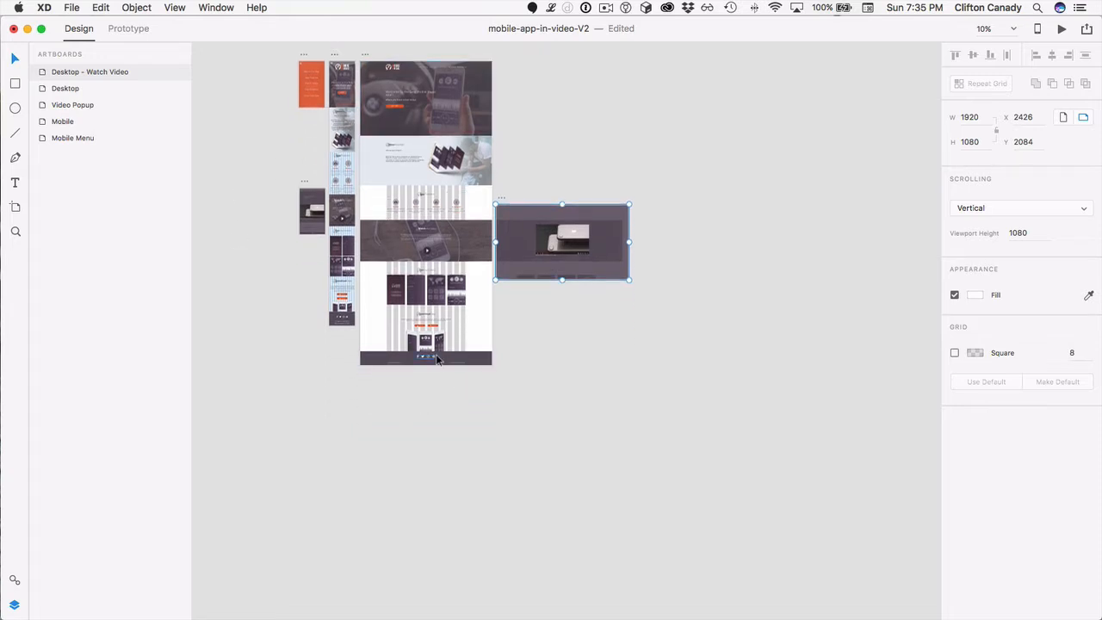